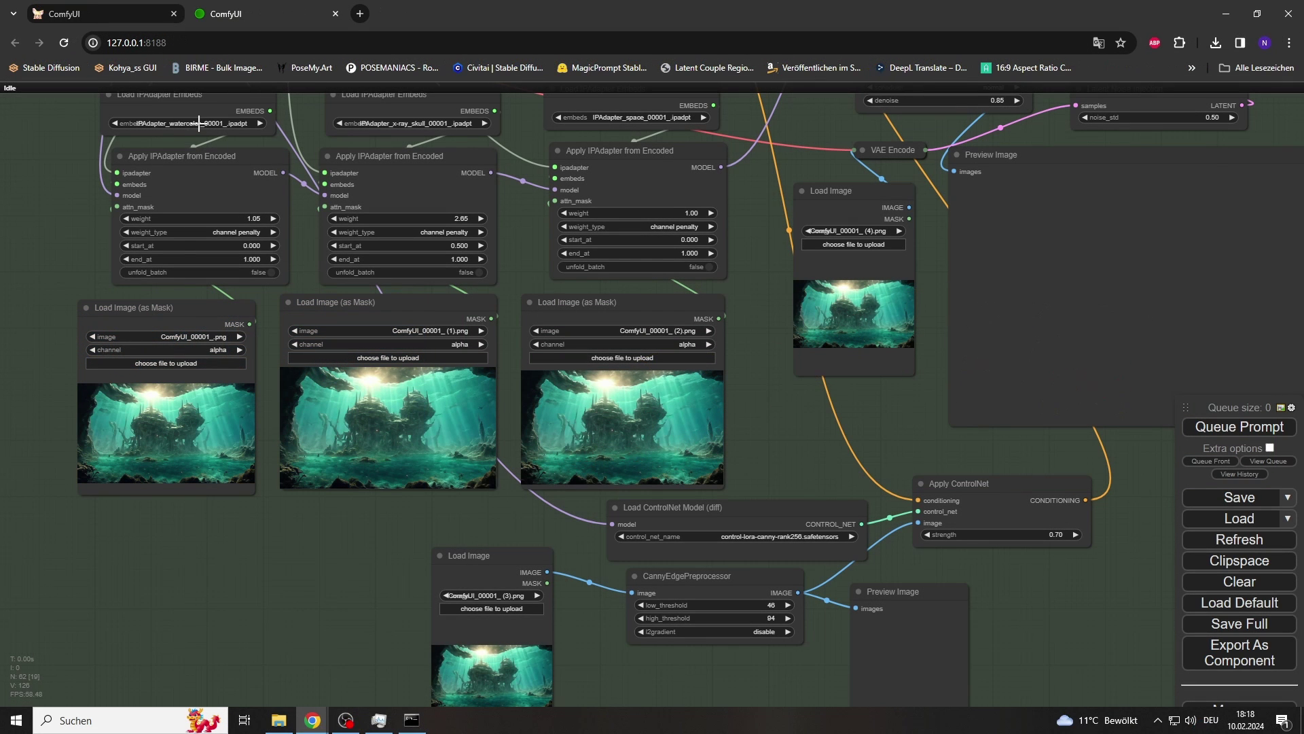
# Choose the IPAdapter_trees_00001_.ipadpt embeds in the first embeds loader and lower the weight of its Apply IPAdapter from Encoded node one increment
pyautogui.click(192, 123)
pyautogui.click(272, 193)
pyautogui.click(125, 219)
# Mask the left edge and the right-hand corners of the first mask image with a thick brush and save the mask to its node
pyautogui.rightClick(182, 394)
pyautogui.click(231, 498)
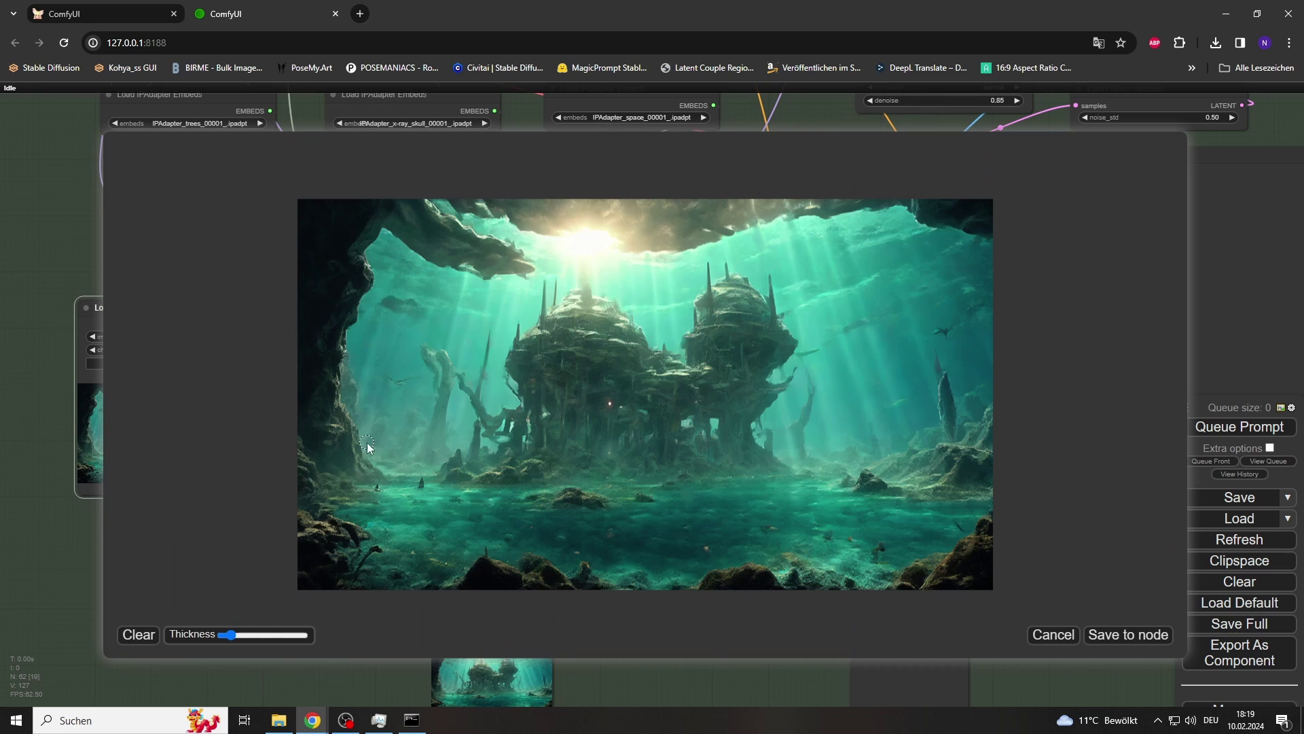
pyautogui.moveTo(234, 636); pyautogui.dragTo(276, 635)
pyautogui.moveTo(350, 218)
pyautogui.mouseDown()
pyautogui.moveTo(349, 353)
pyautogui.moveTo(369, 304)
pyautogui.mouseUp()
pyautogui.moveTo(974, 542); pyautogui.dragTo(955, 481)
pyautogui.moveTo(968, 236); pyautogui.dragTo(949, 225)
pyautogui.moveTo(968, 475); pyautogui.dragTo(964, 414)
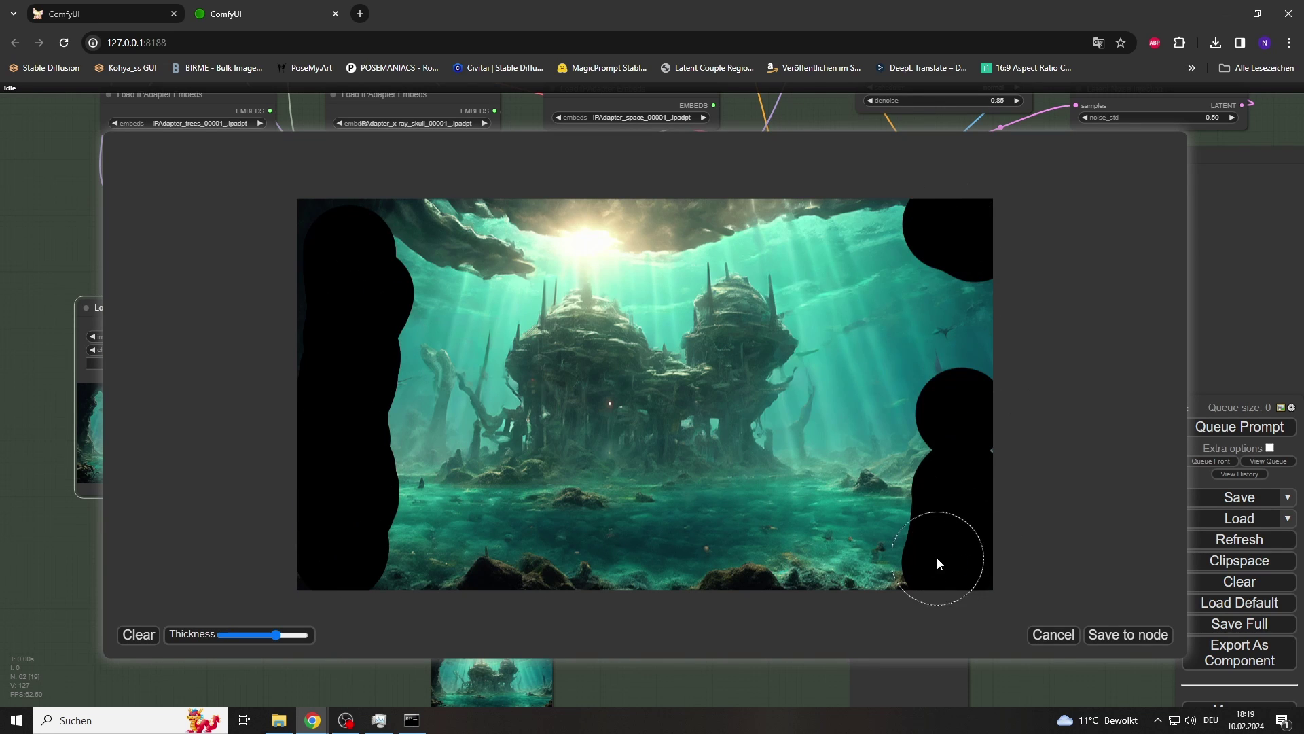
pyautogui.click(1128, 635)
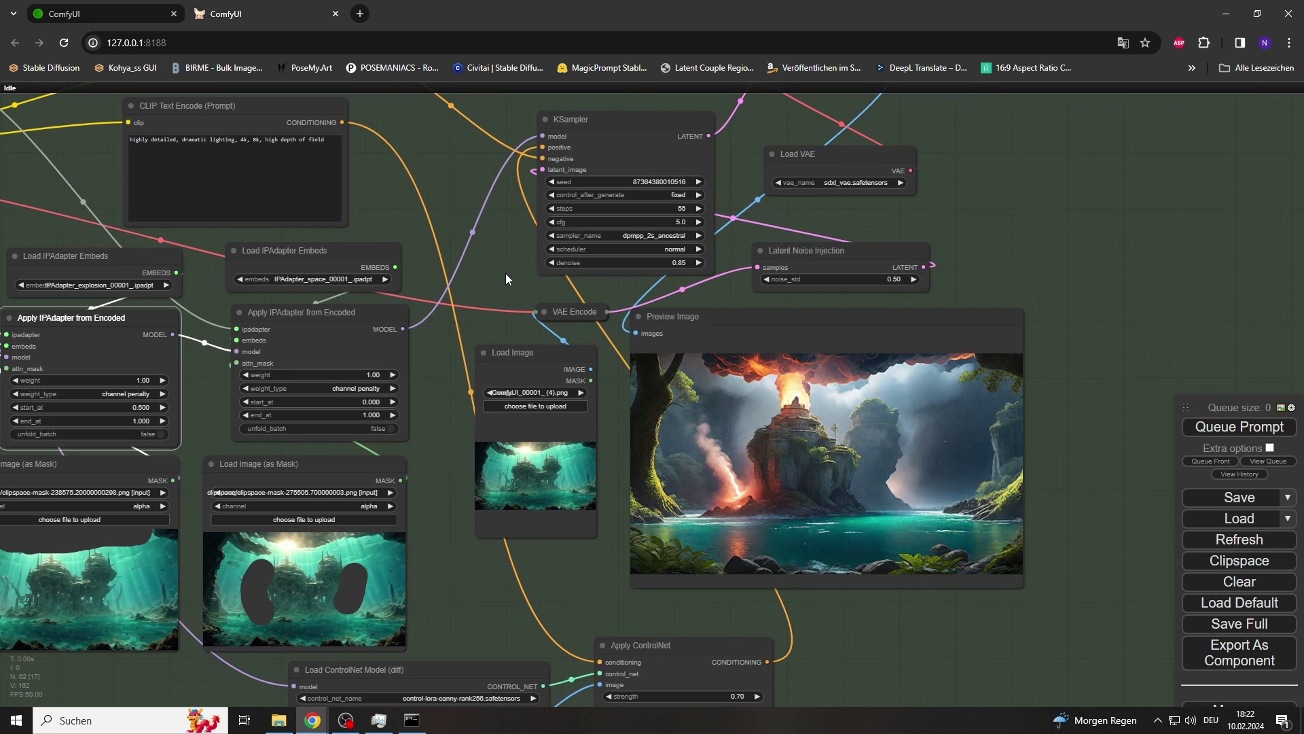
pyautogui.scroll(6, 719, 405)
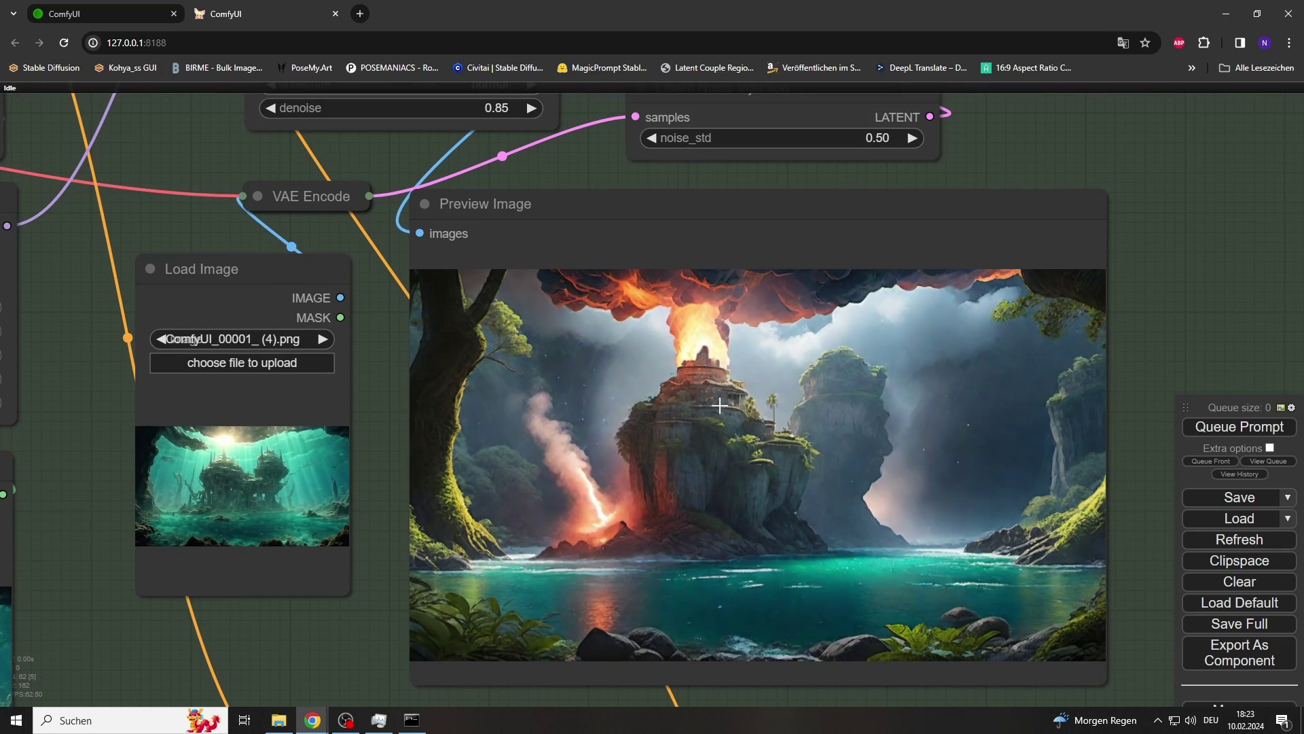
pyautogui.scroll(-6, 720, 405)
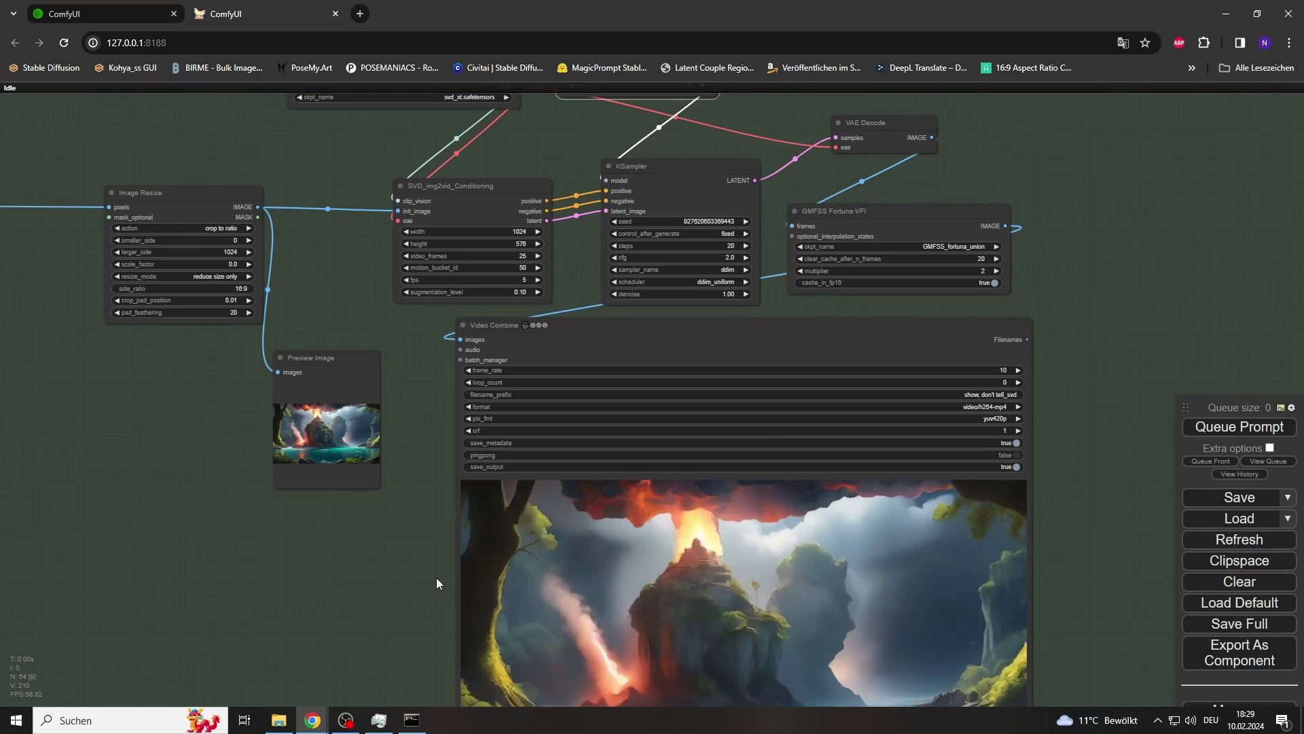
pyautogui.moveTo(435, 584); pyautogui.dragTo(364, 402)
pyautogui.scroll(3, 700, 476)
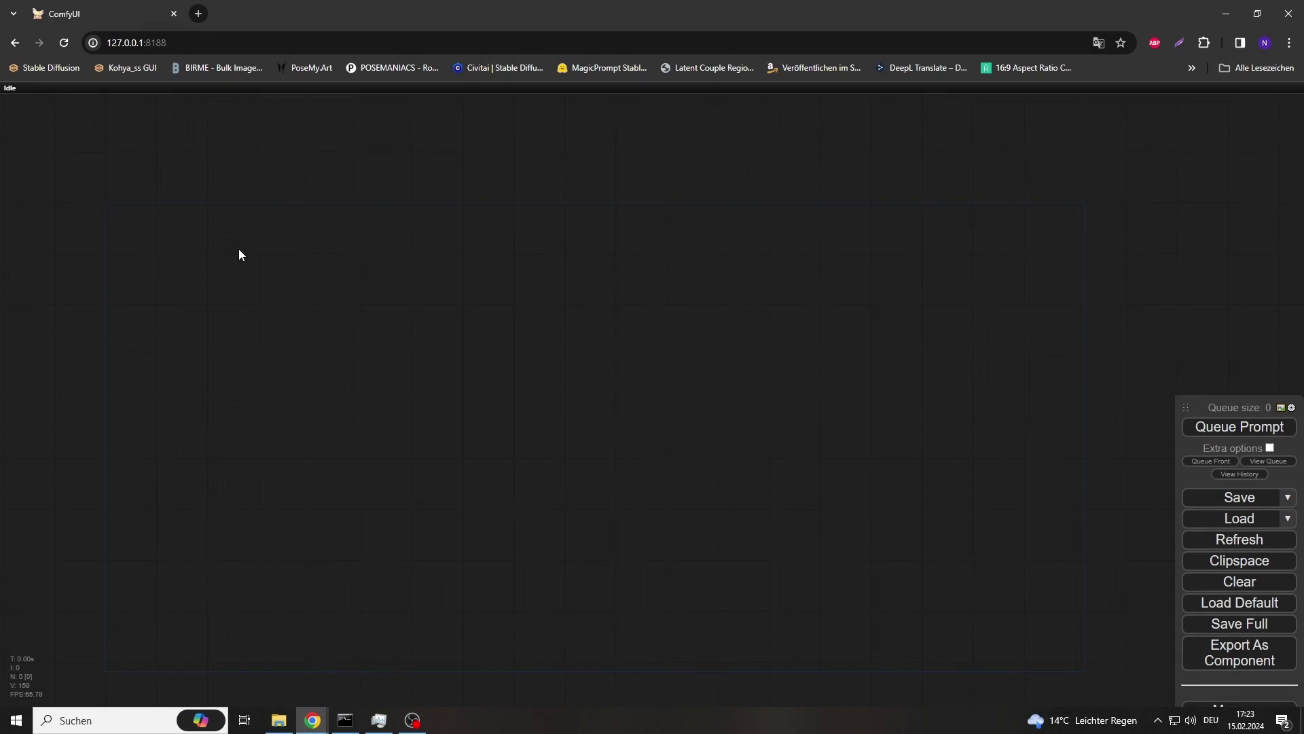
# Add a Load Image node to the empty canvas and place a copy of it directly below
pyautogui.doubleClick(239, 249)
pyautogui.write('load')
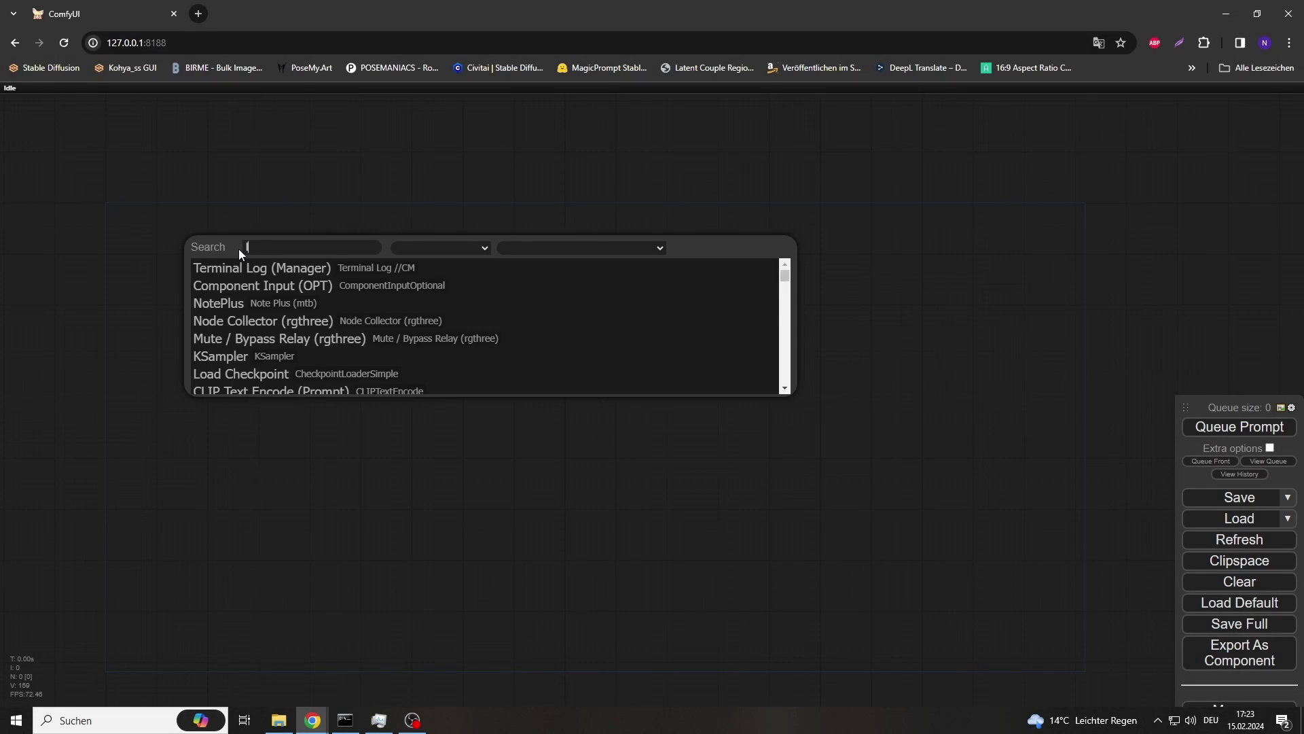
pyautogui.press('Down')
pyautogui.press('Down')
pyautogui.press('Down')
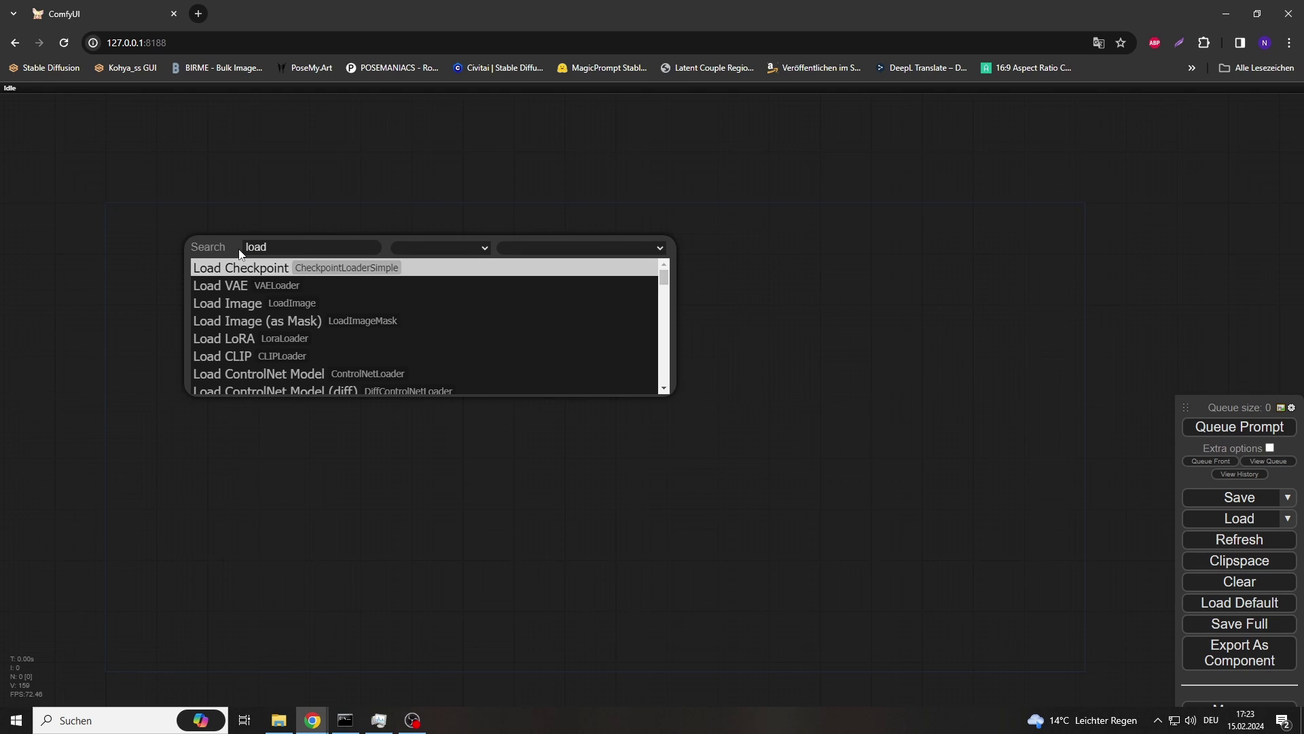
pyautogui.press('Return')
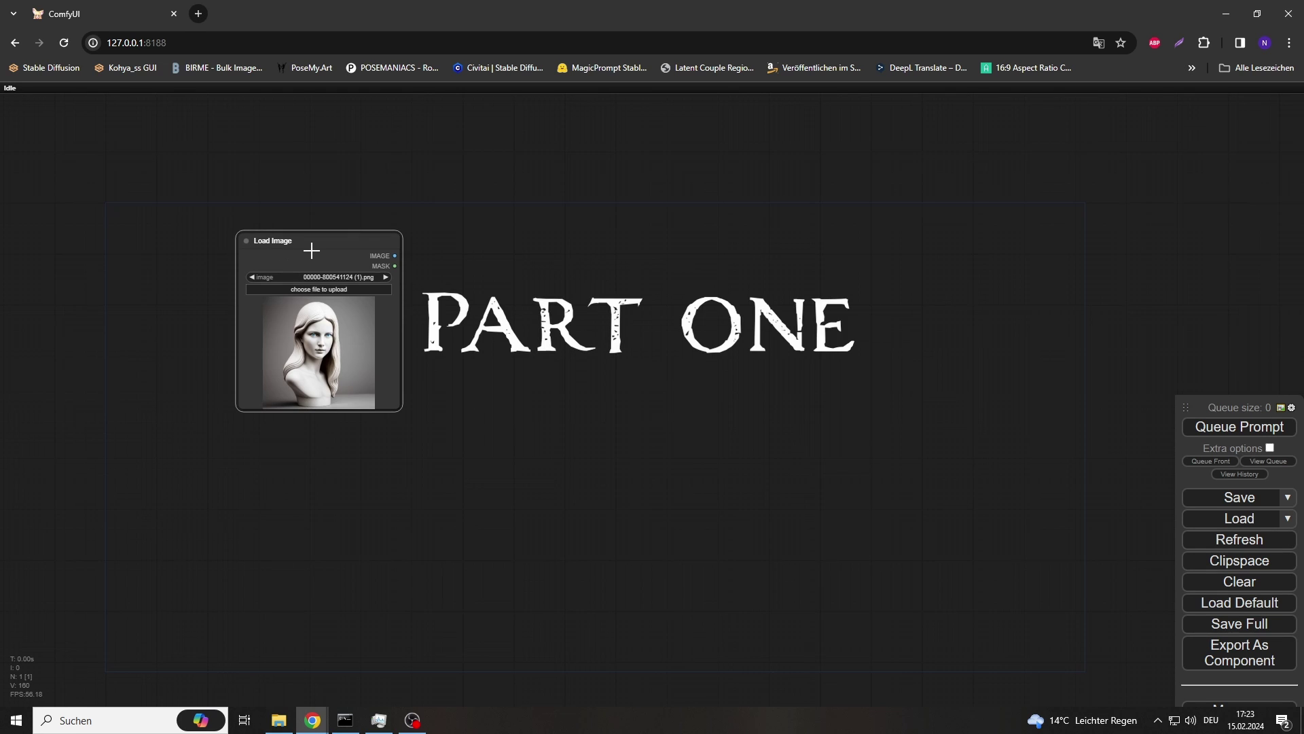
pyautogui.moveTo(315, 247)
pyautogui.mouseDown()
pyautogui.moveTo(291, 501)
pyautogui.moveTo(331, 438)
pyautogui.mouseUp()
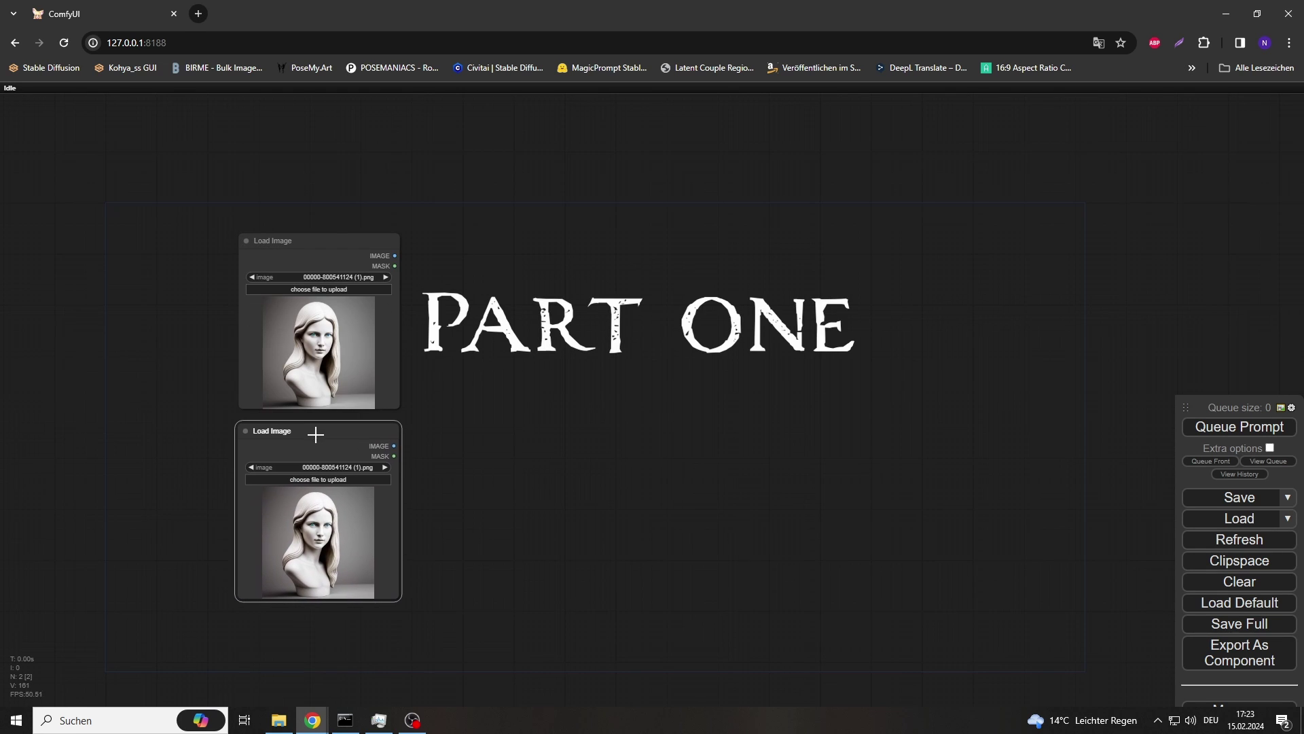
# Add two Prepare Image For Clip Vision nodes beside the Load Image nodes and connect each loader's image output to its own node
pyautogui.moveTo(565, 238); pyautogui.dragTo(476, 262)
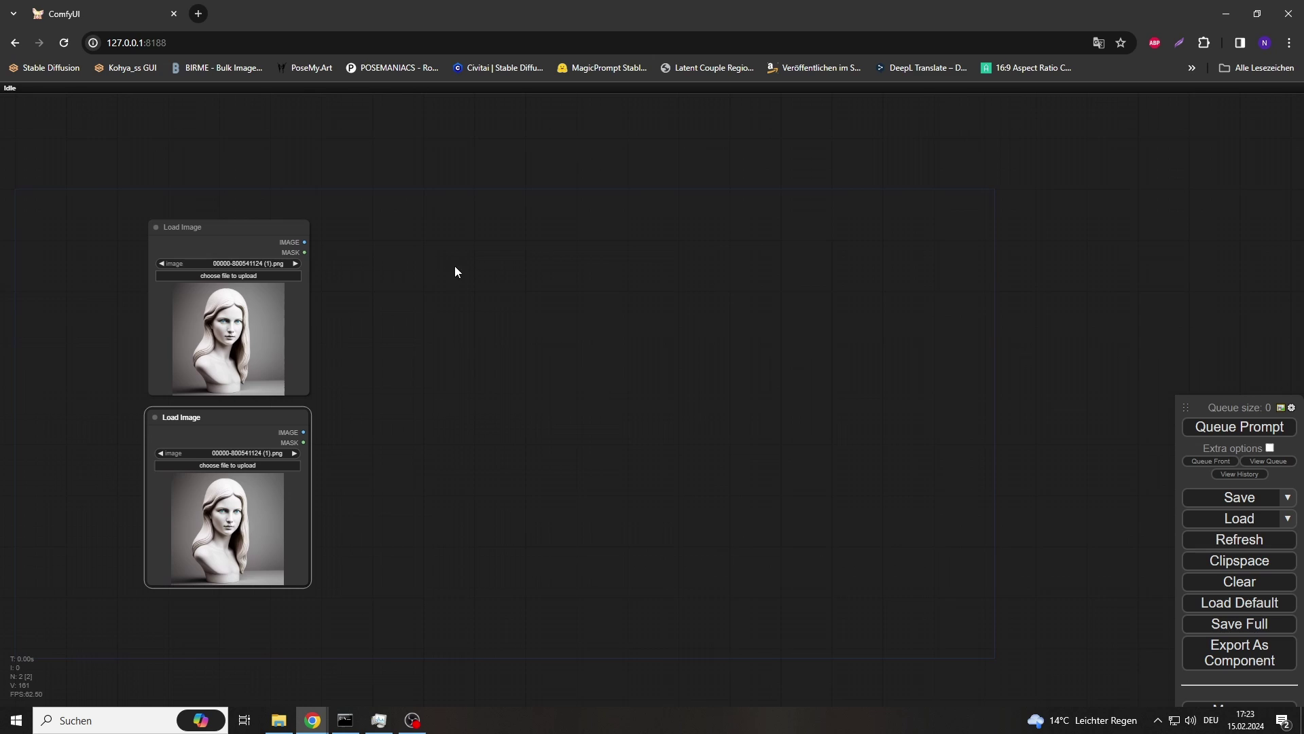
pyautogui.doubleClick(374, 276)
pyautogui.write('prepare')
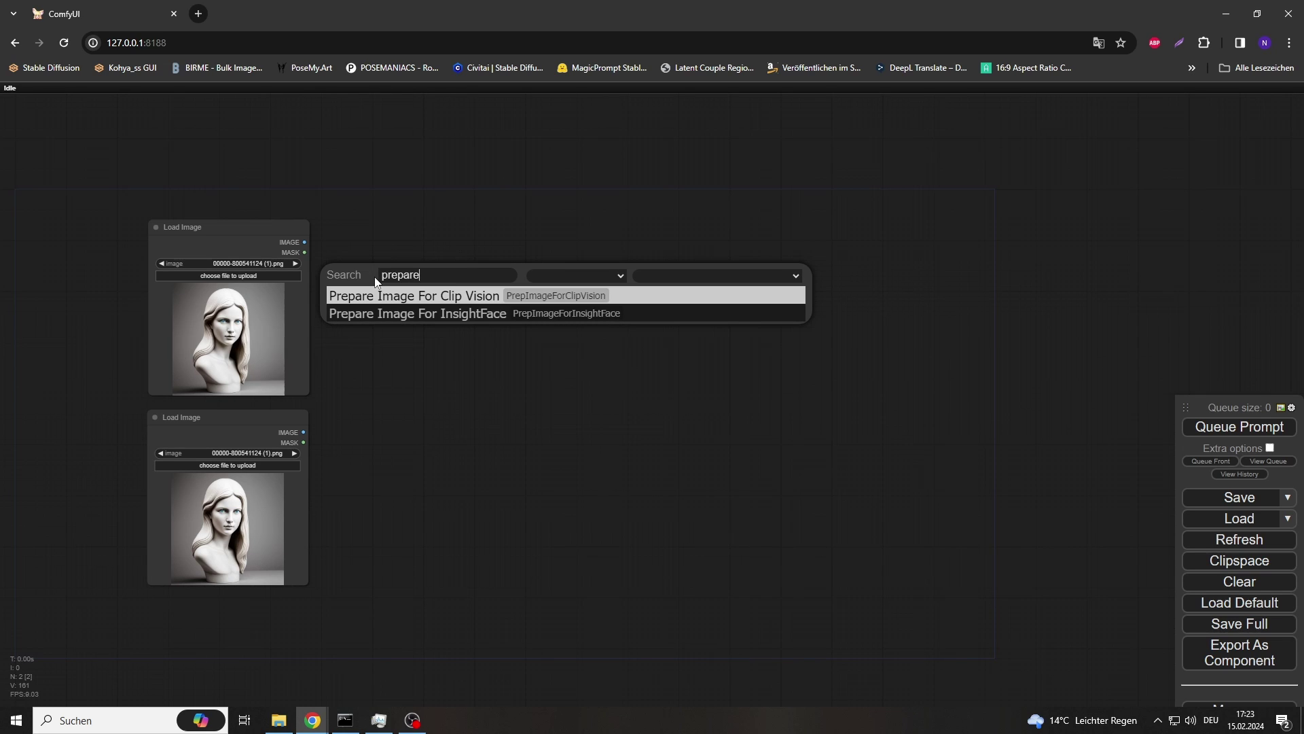
pyautogui.press('Return')
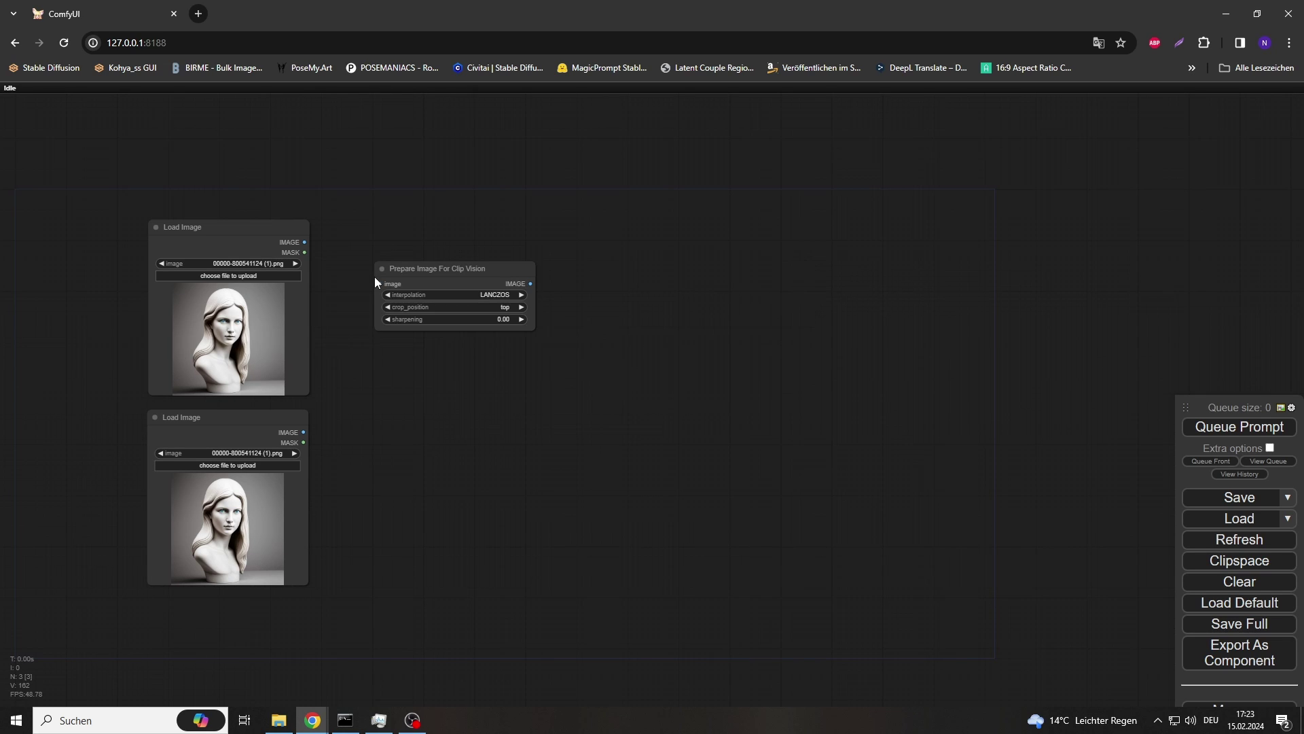
pyautogui.click(485, 286)
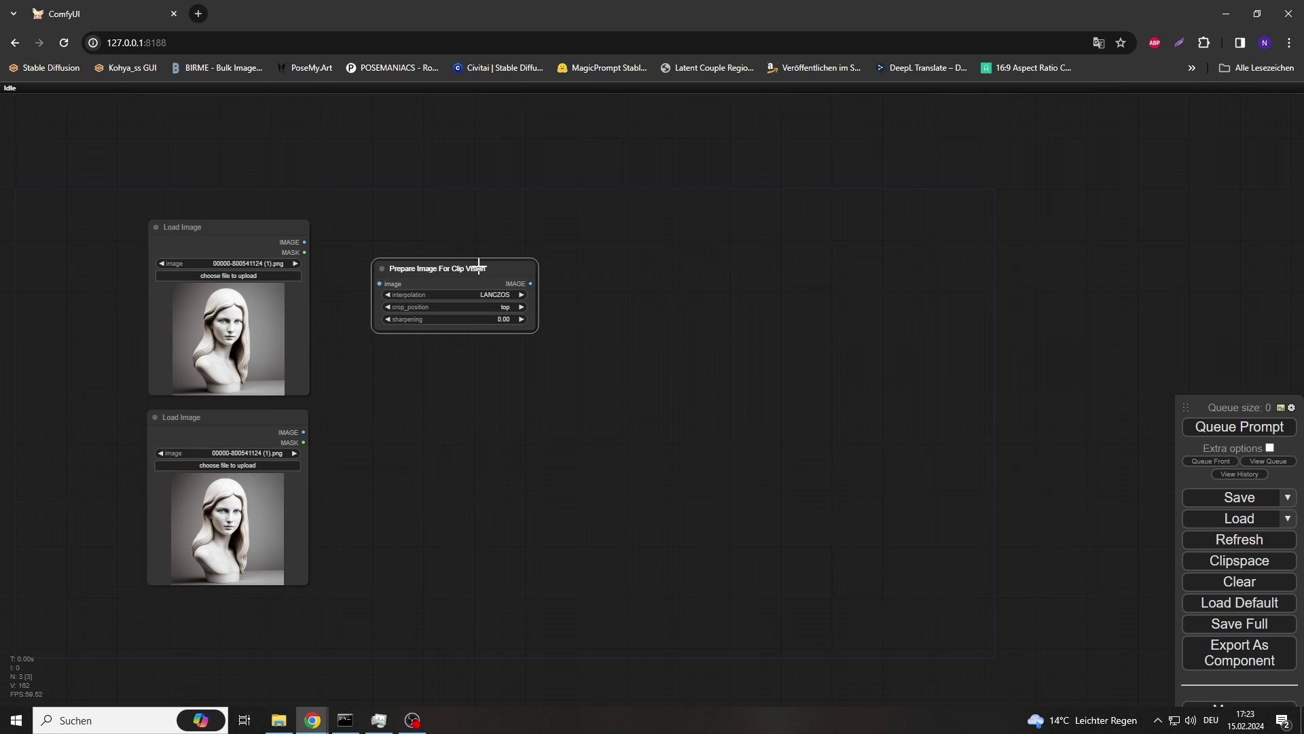
pyautogui.moveTo(460, 267); pyautogui.dragTo(473, 452)
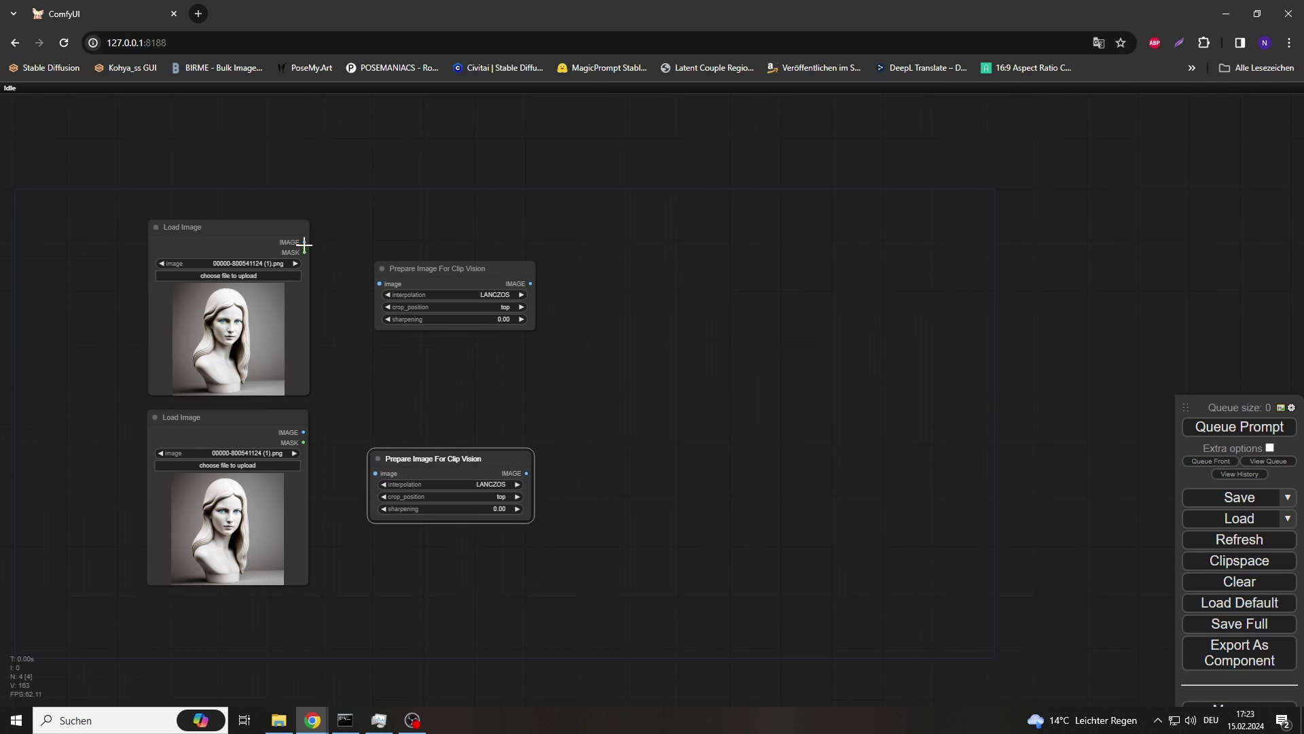
pyautogui.moveTo(304, 242); pyautogui.dragTo(379, 283)
pyautogui.moveTo(303, 433); pyautogui.dragTo(391, 456)
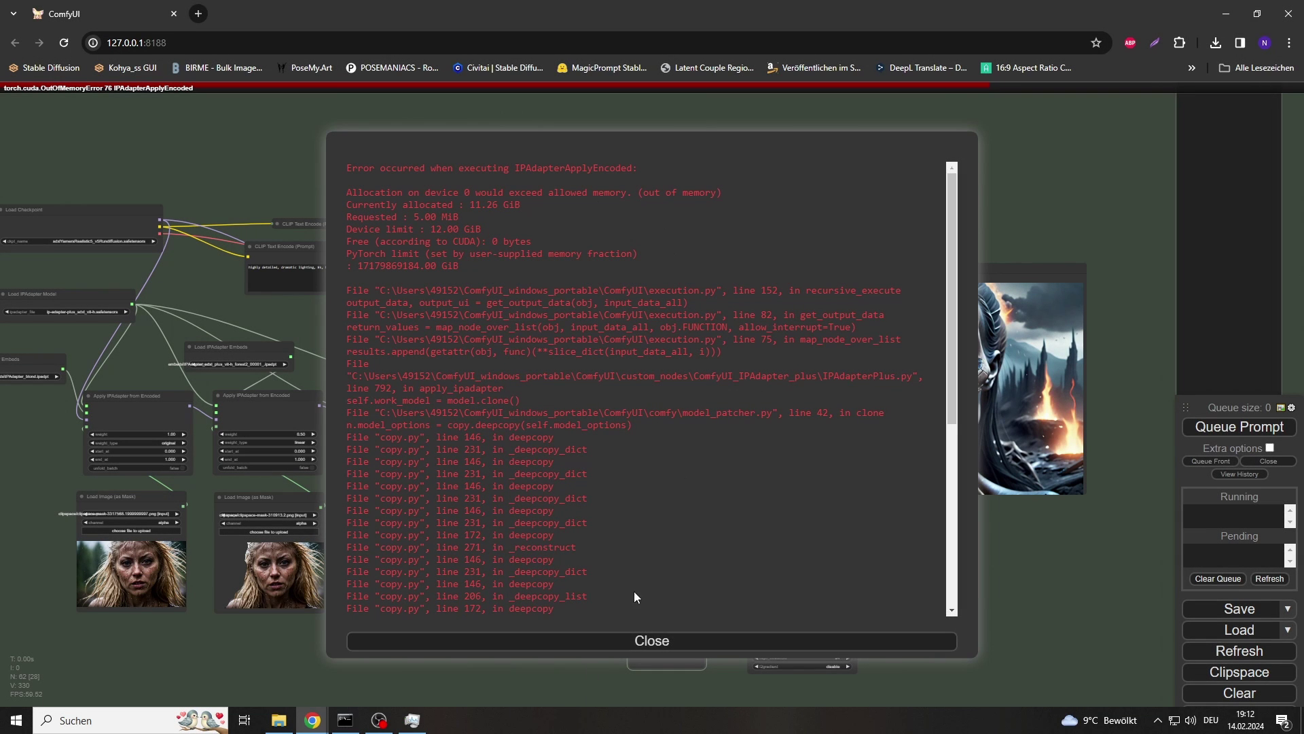
# Read through the IPAdapterApplyEncoded error report and close it
pyautogui.scroll(-10, 647, 574)
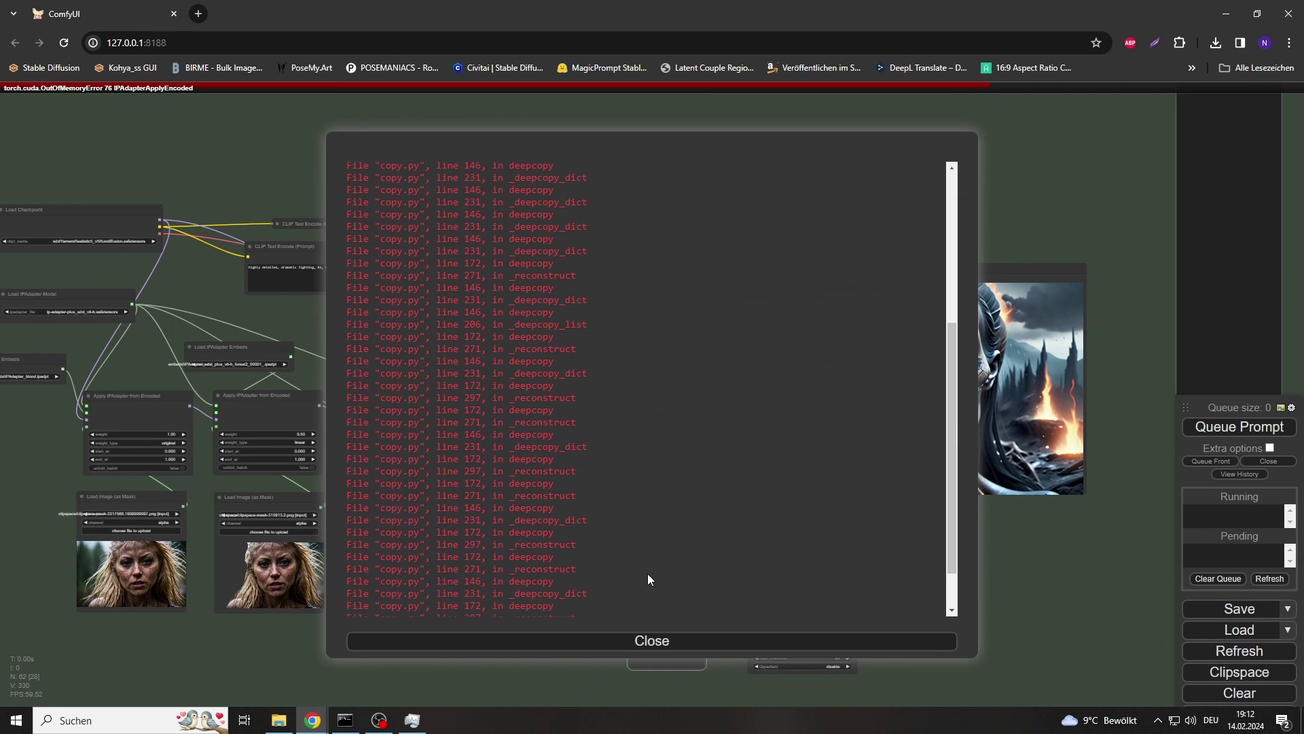
pyautogui.click(666, 642)
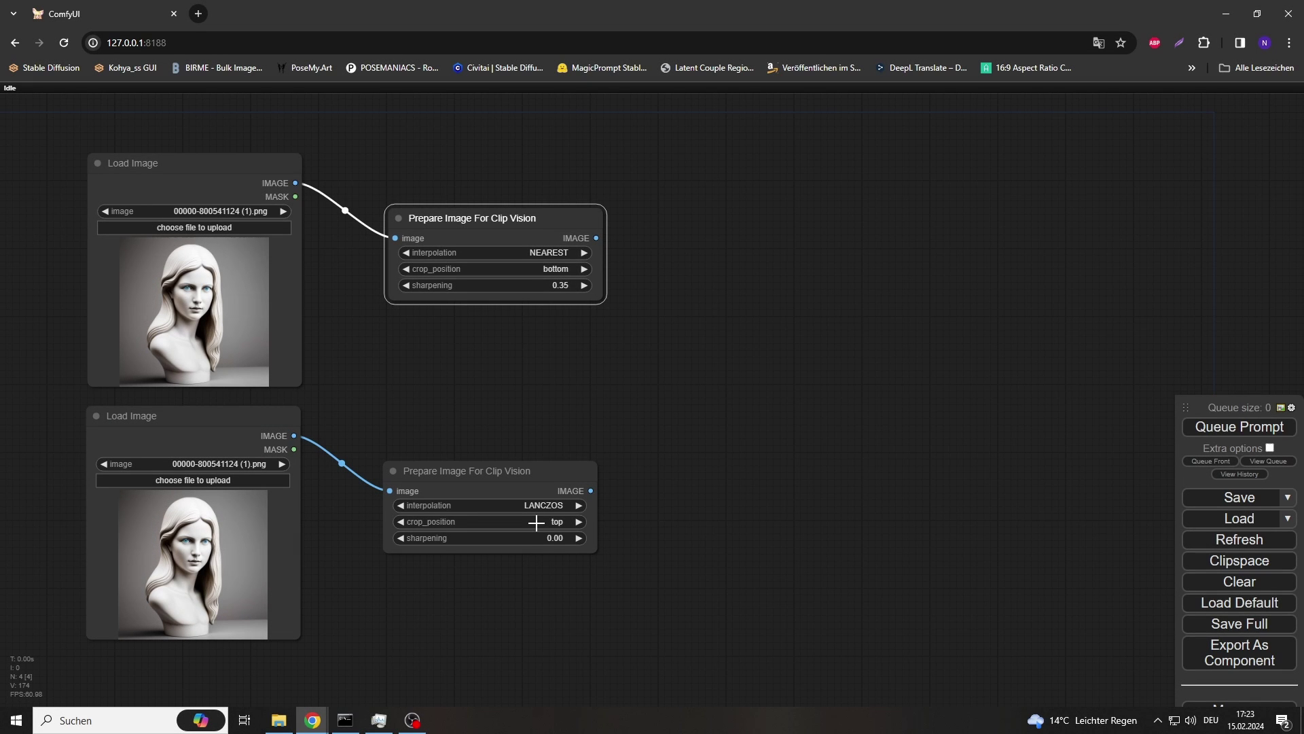
# Set the crop position of the lower Prepare Image For Clip Vision node to left
pyautogui.click(536, 522)
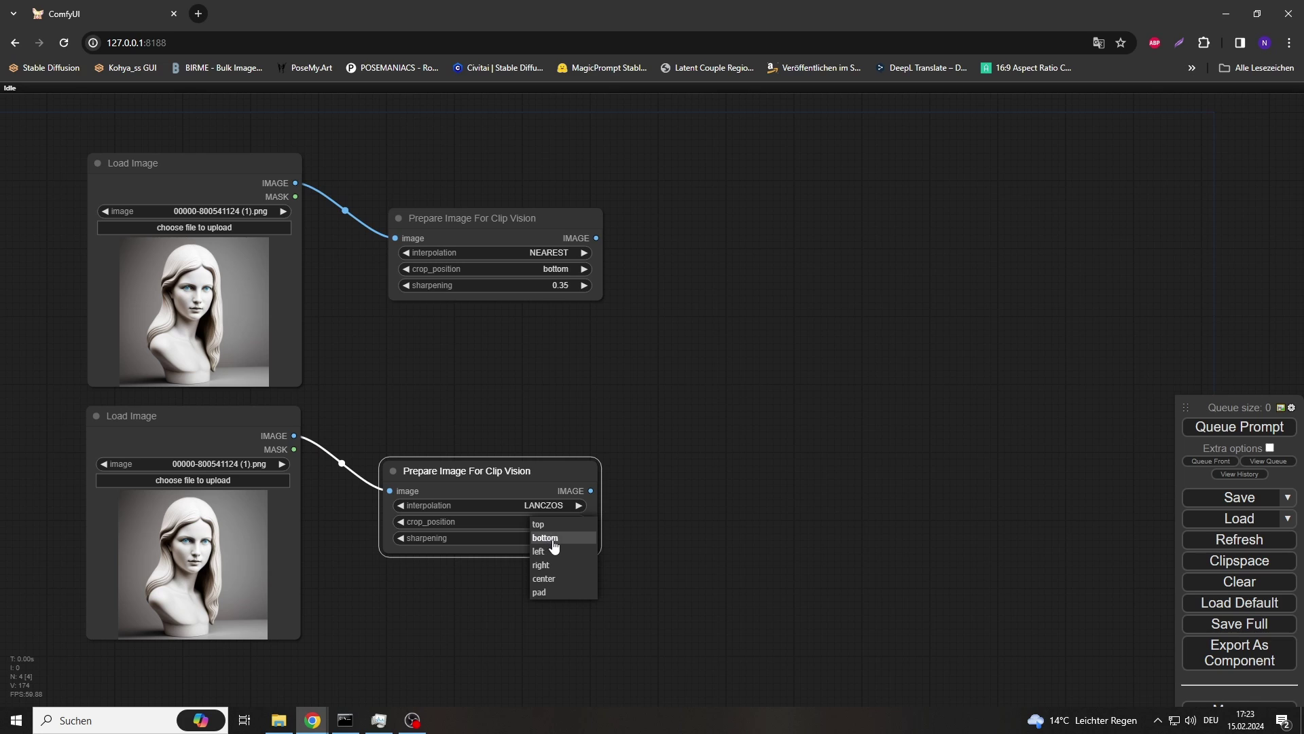
pyautogui.click(539, 551)
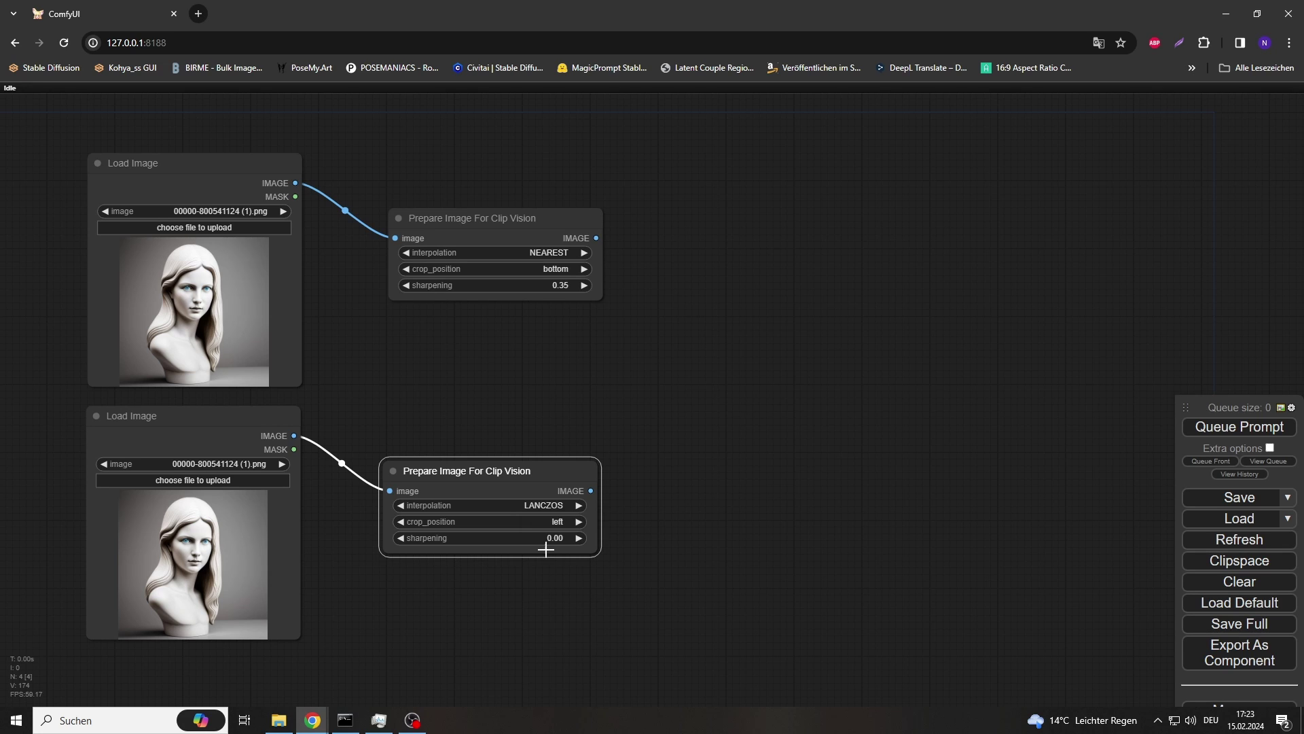
# Add a Batch Images node and connect the upper prepared image to image1 and the lower one to image2
pyautogui.moveTo(678, 407); pyautogui.dragTo(623, 409)
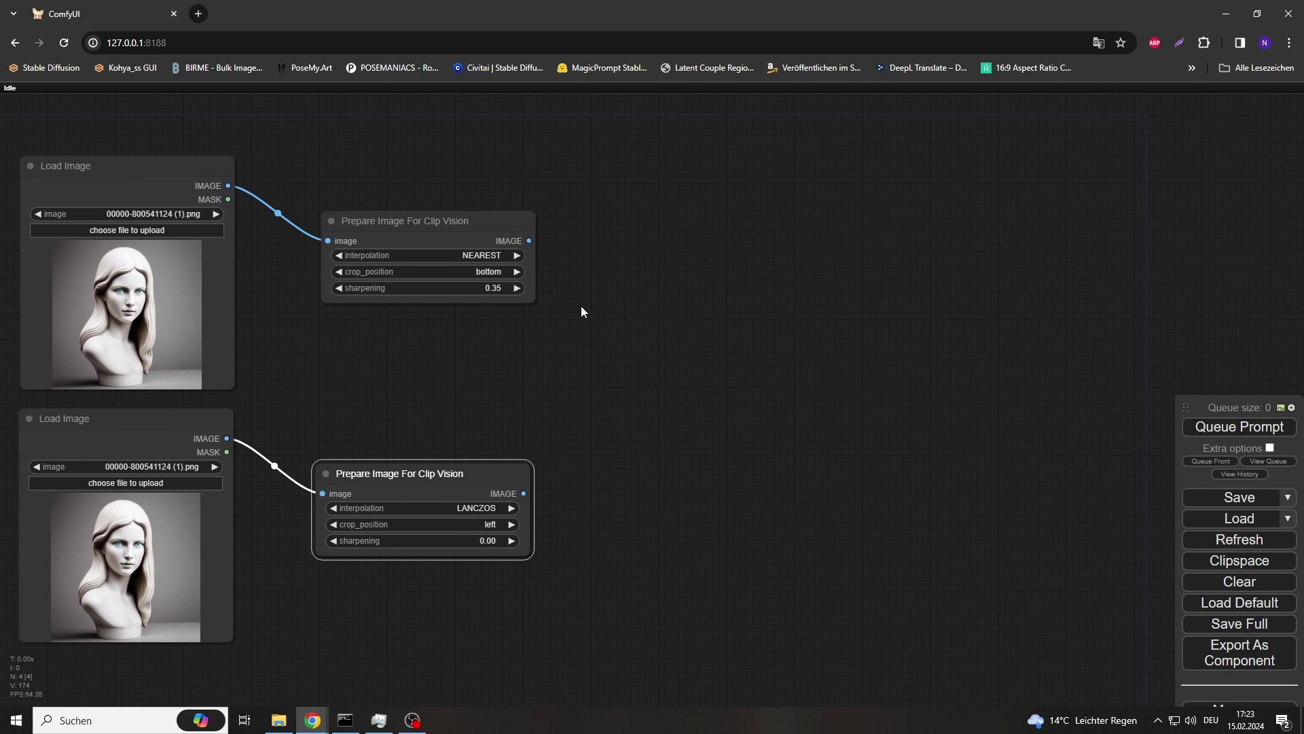
pyautogui.doubleClick(616, 349)
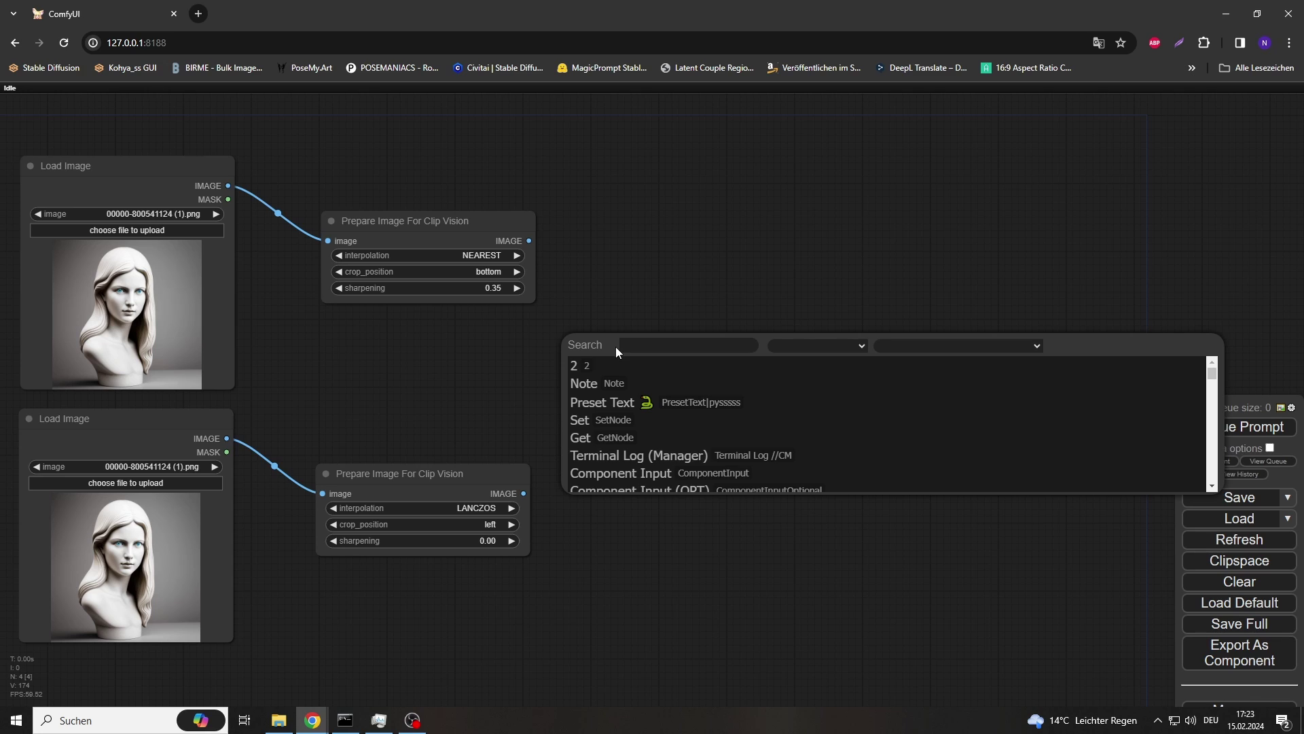
pyautogui.write('batc')
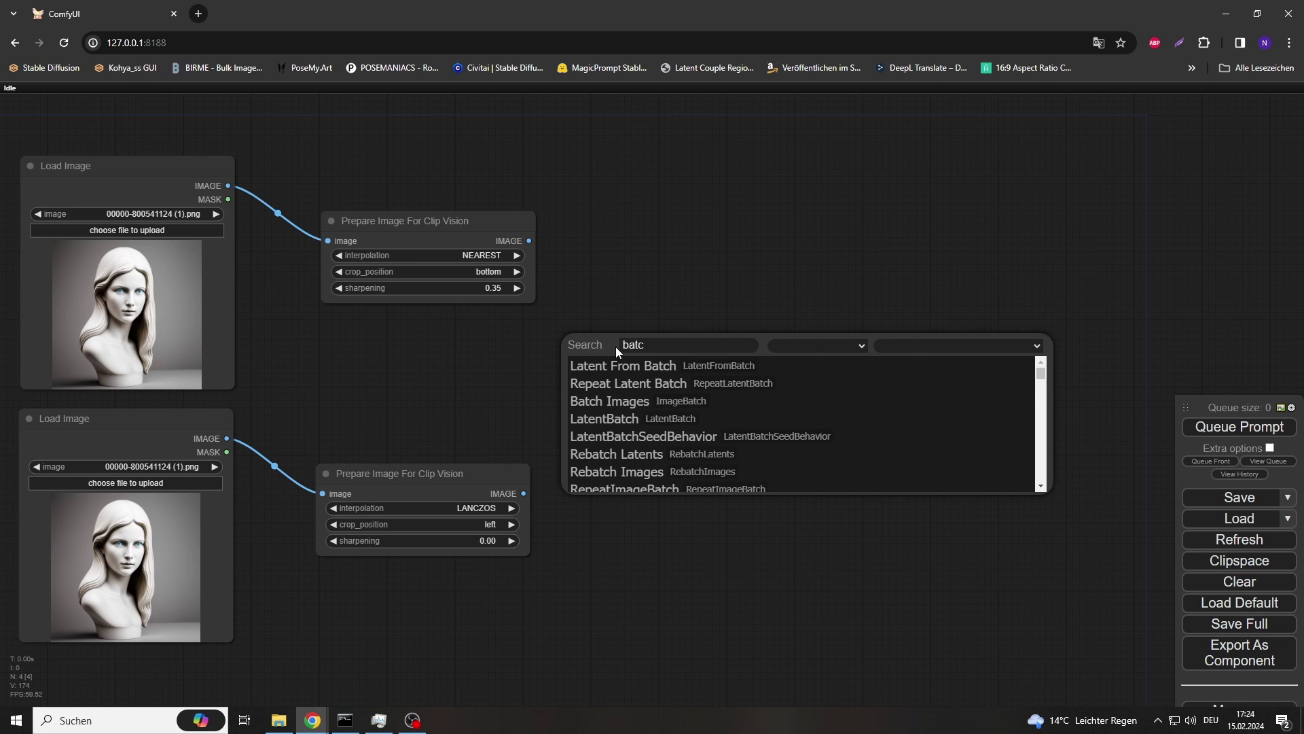
pyautogui.press('Down')
pyautogui.press('Down')
pyautogui.press('Down')
pyautogui.press('Return')
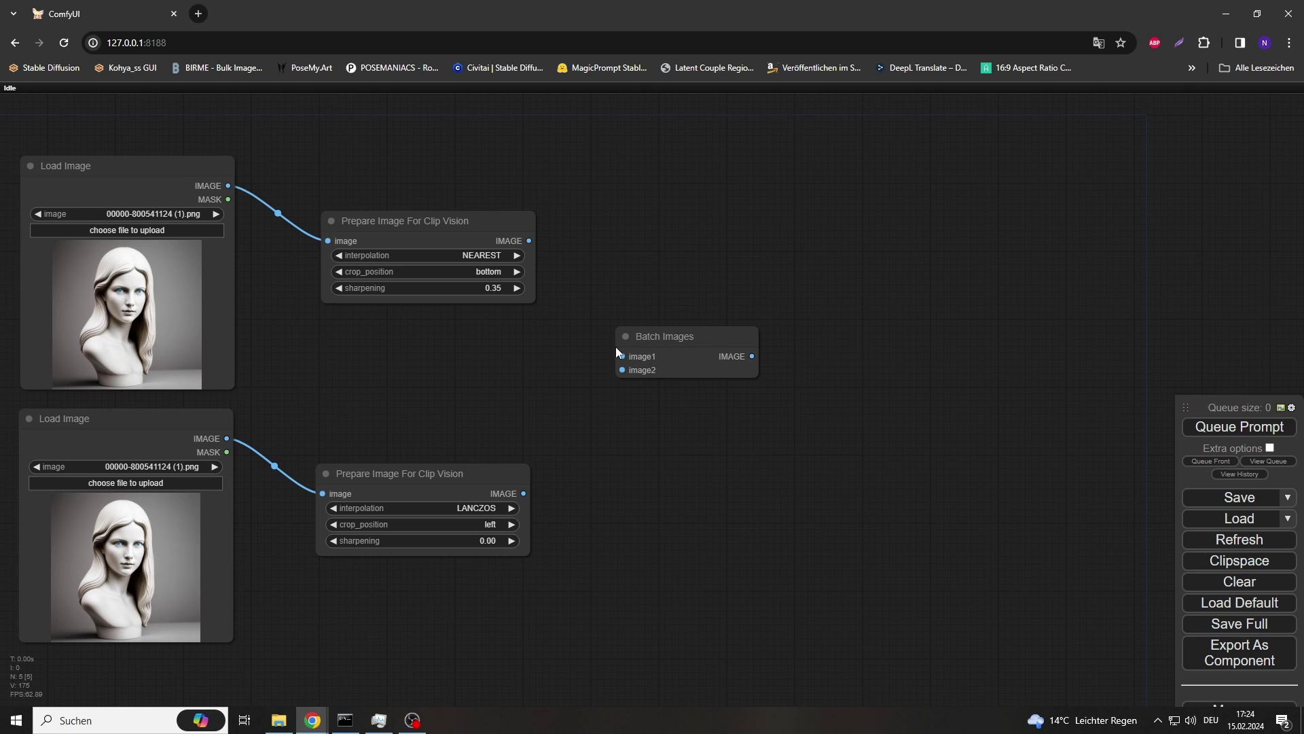
pyautogui.moveTo(530, 240); pyautogui.dragTo(624, 358)
pyautogui.moveTo(523, 493); pyautogui.dragTo(620, 372)
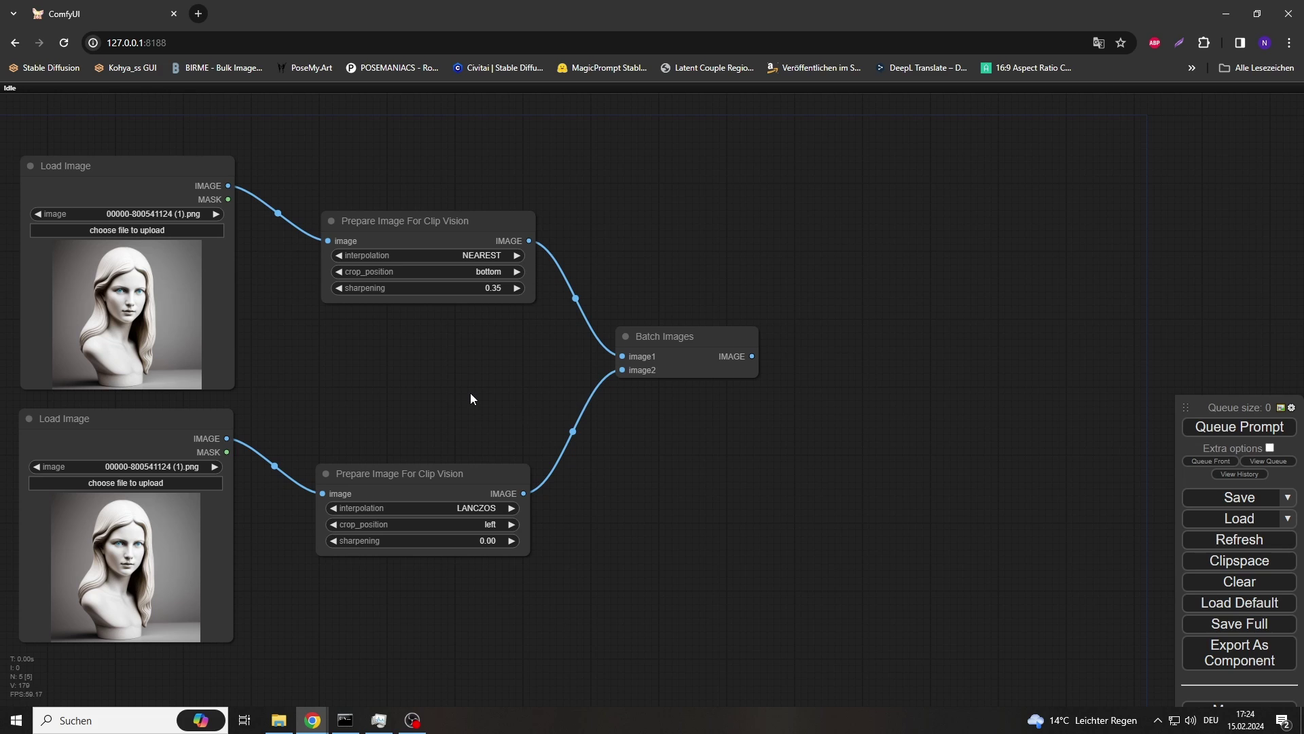
# Tidy the layout by aligning the lower Prepare Image For Clip Vision node with the upper one and moving Batch Images closer to both
pyautogui.moveTo(446, 474); pyautogui.dragTo(454, 476)
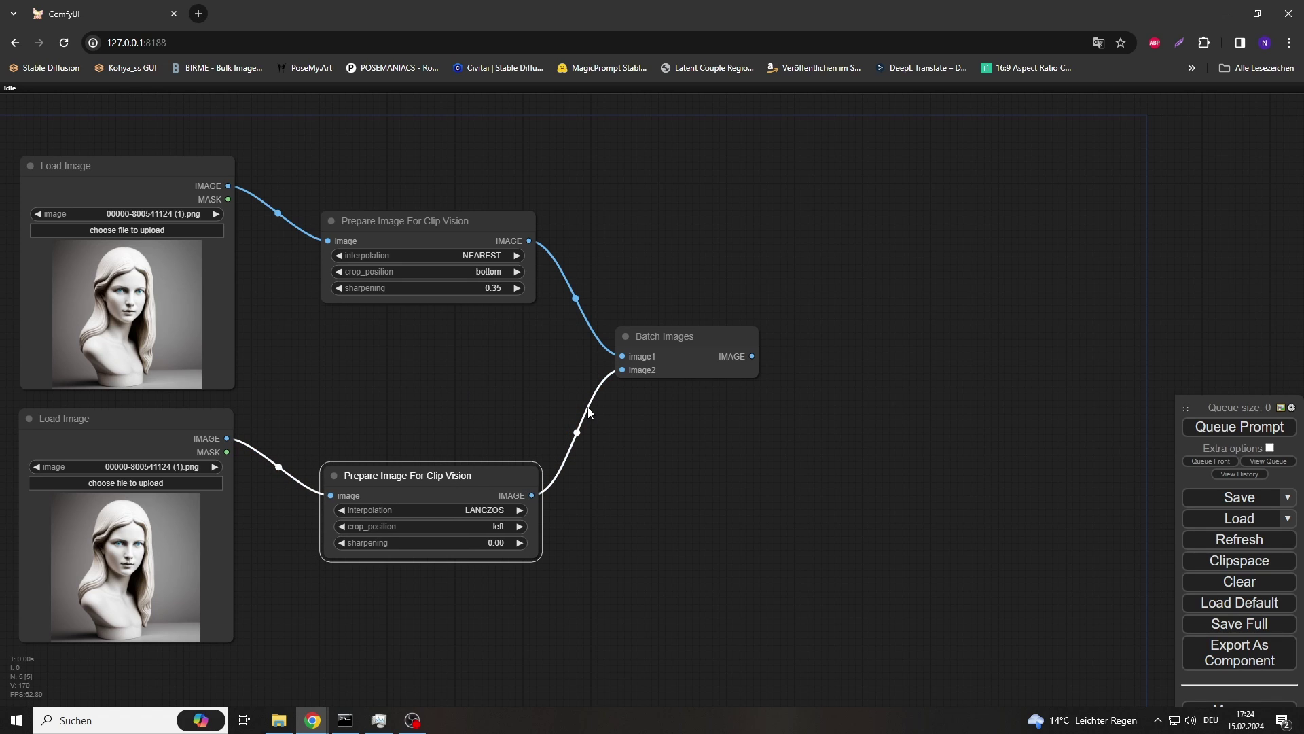
pyautogui.moveTo(677, 356); pyautogui.dragTo(636, 374)
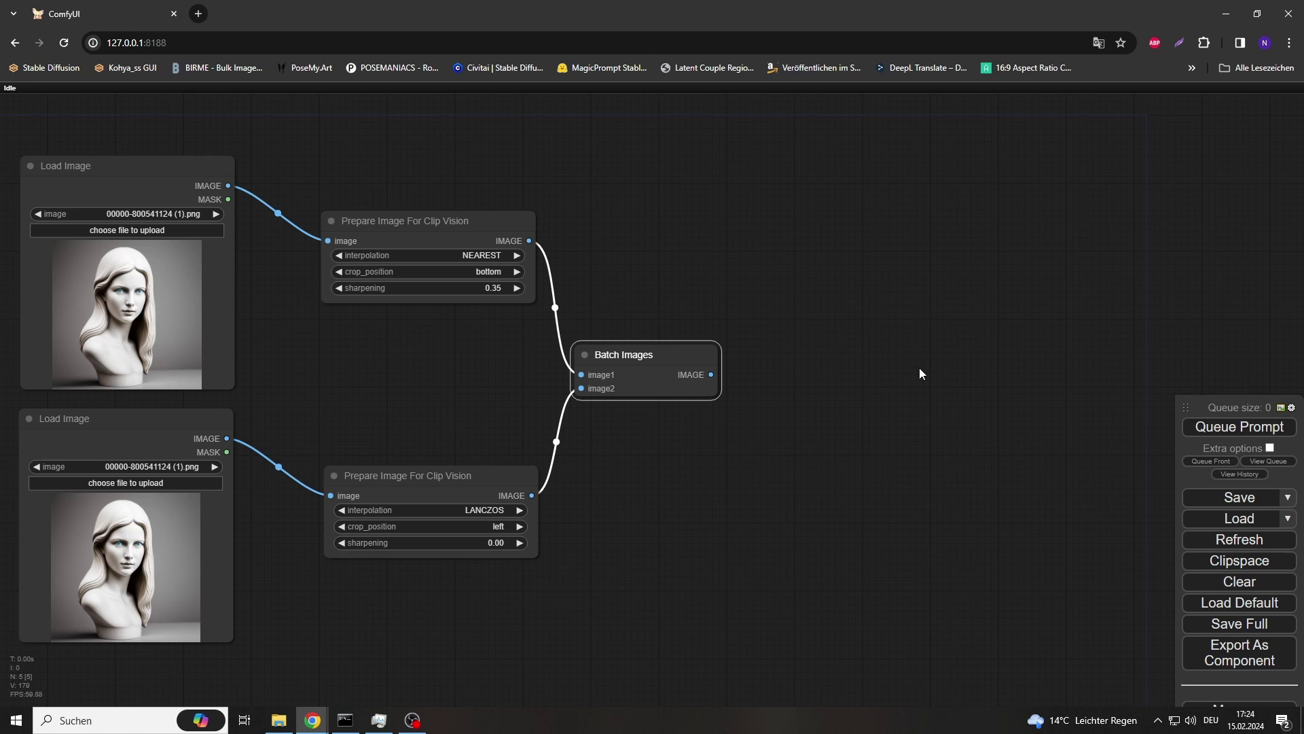
pyautogui.moveTo(919, 368); pyautogui.dragTo(883, 383)
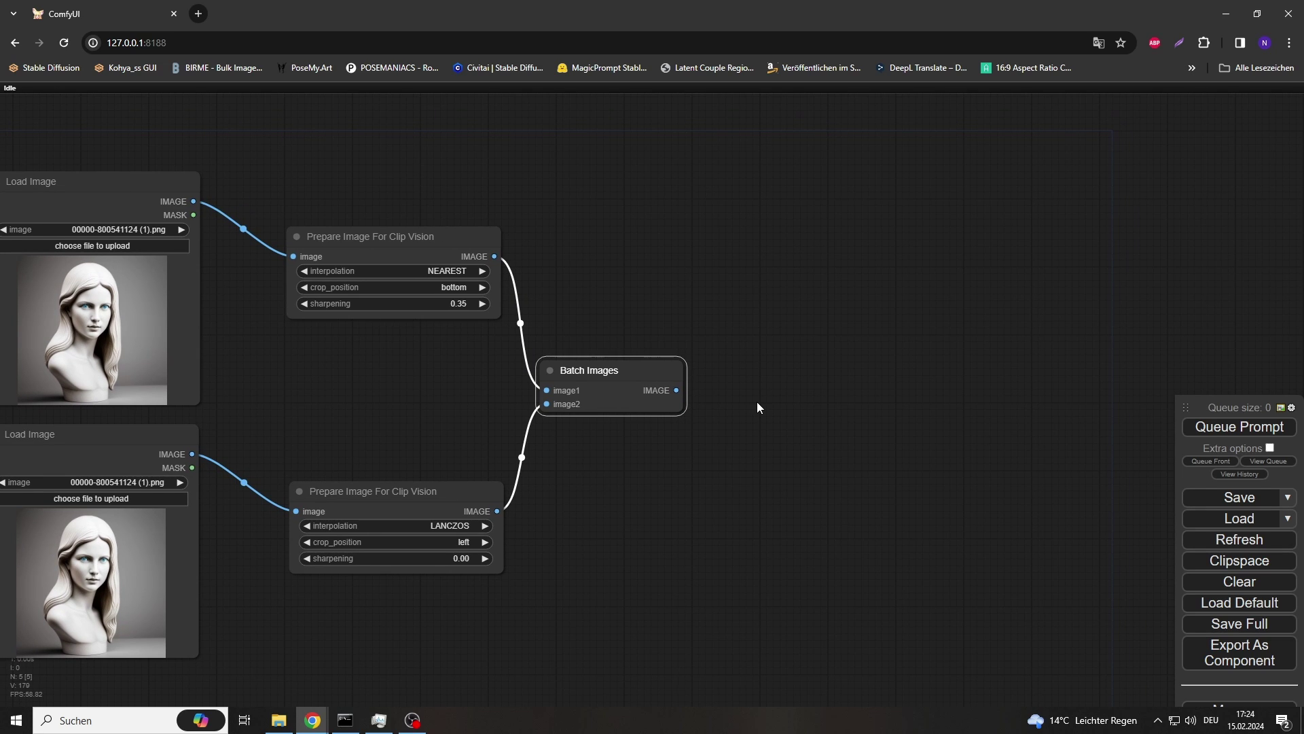
pyautogui.moveTo(731, 430); pyautogui.dragTo(741, 425)
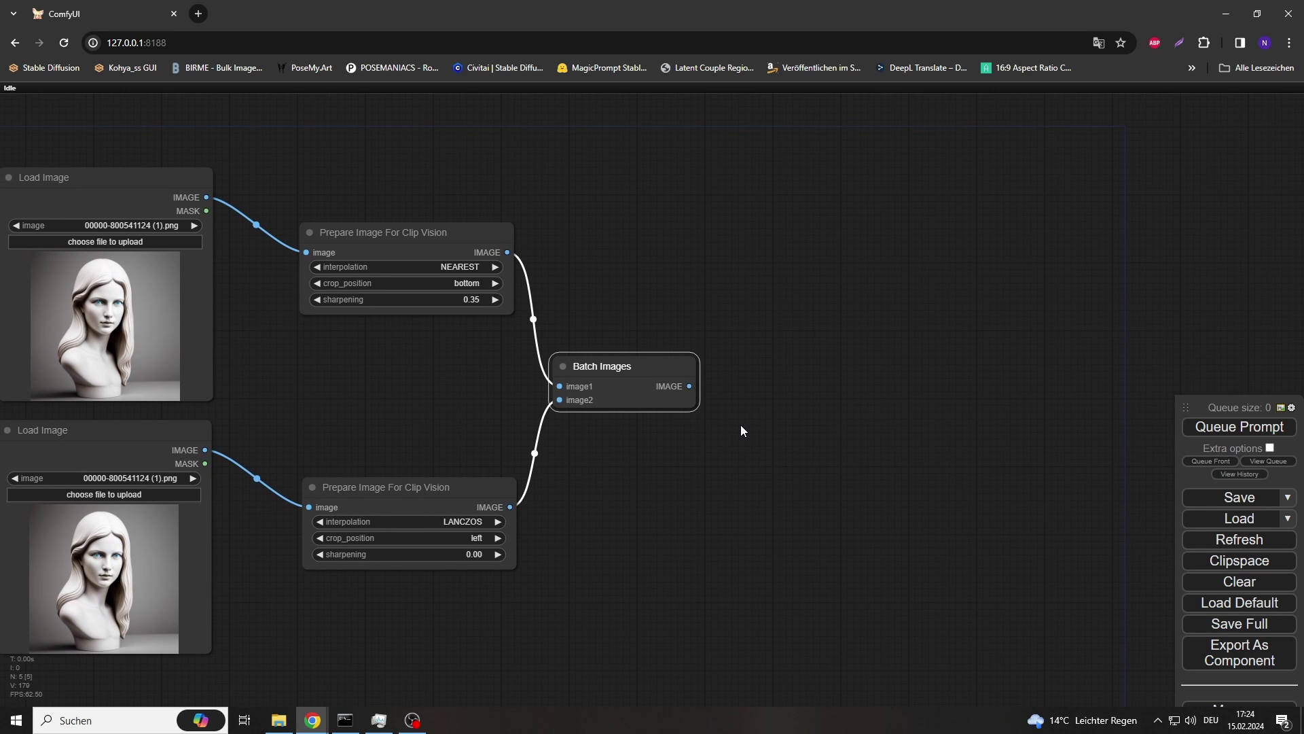
pyautogui.scroll(-1, 740, 425)
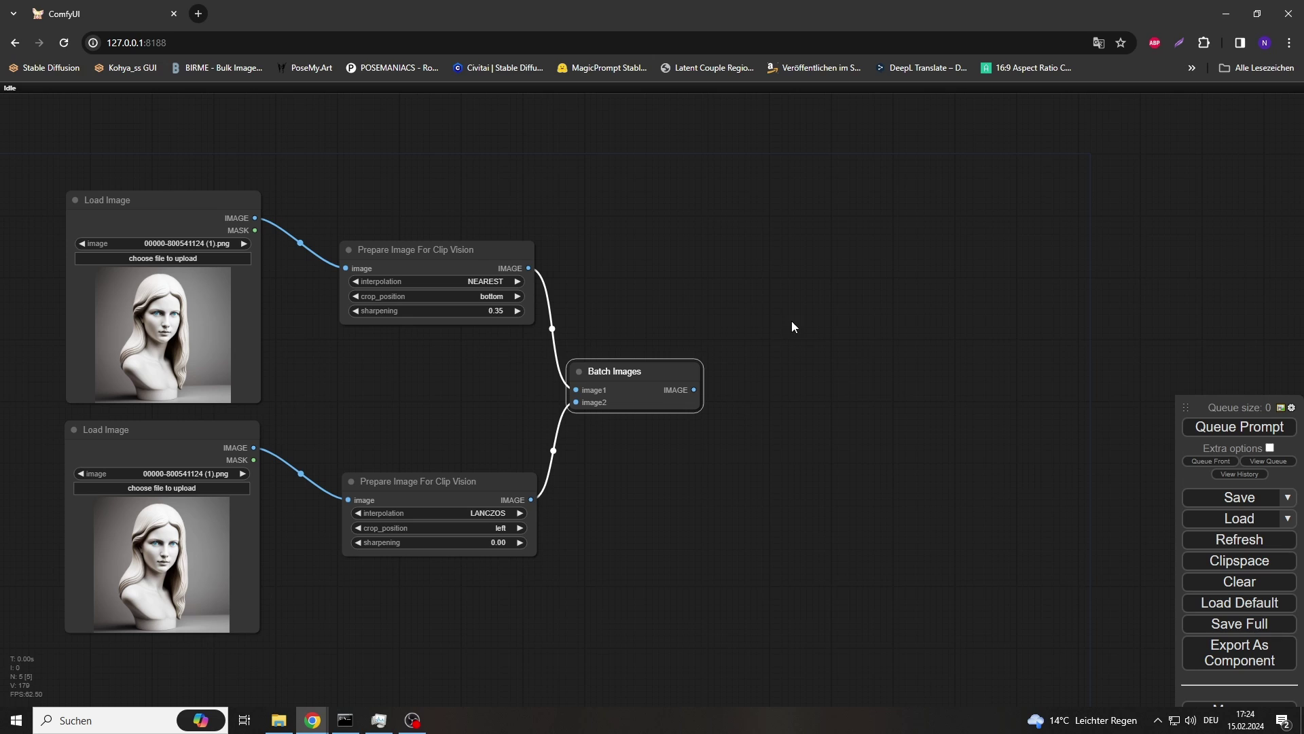
pyautogui.click(125, 222)
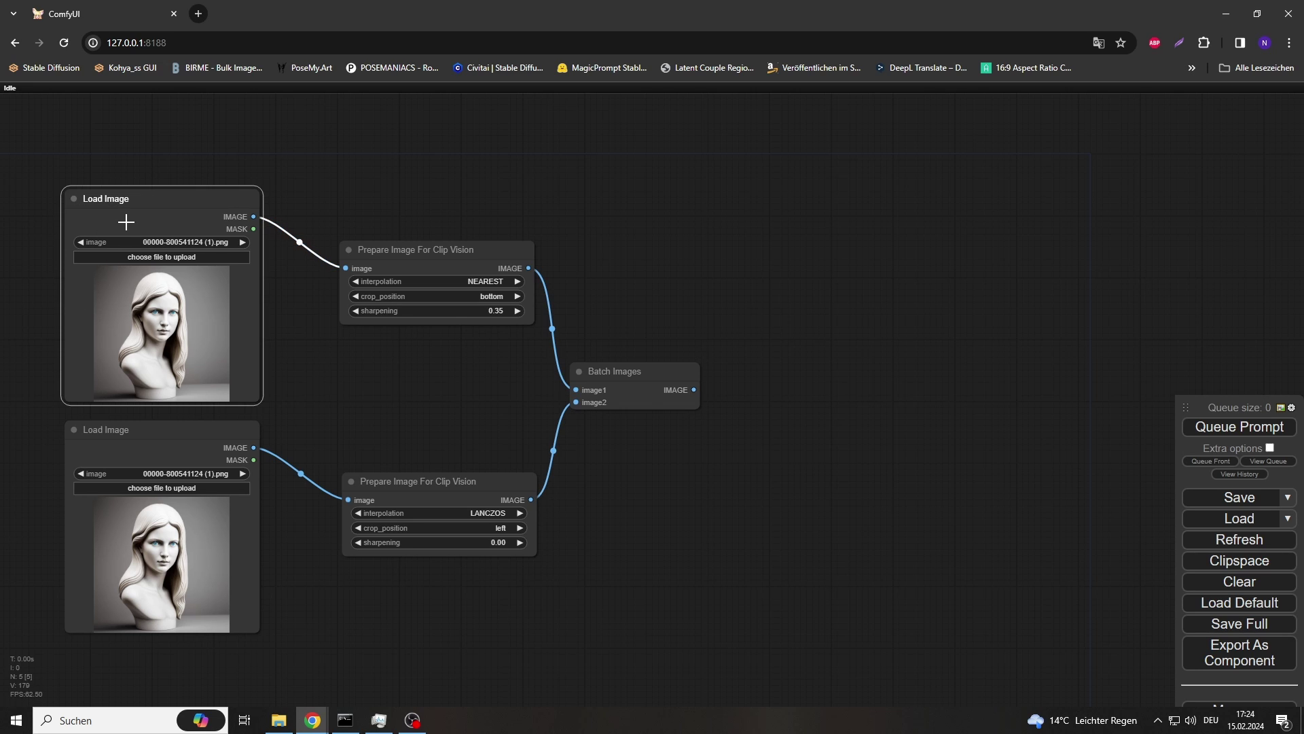
# Add an Apply IPAdapter node beyond the Batch Images node
pyautogui.moveTo(720, 328); pyautogui.dragTo(684, 343)
pyautogui.doubleClick(739, 272)
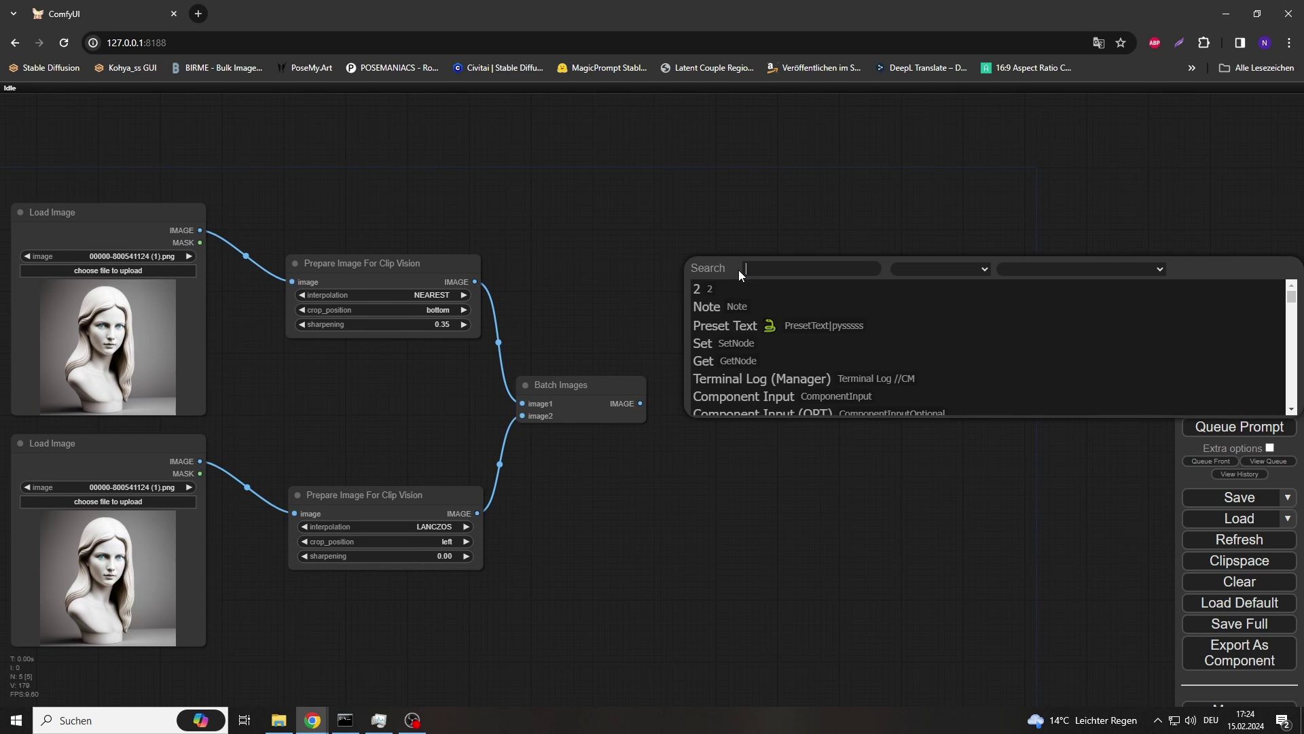
pyautogui.write('apply')
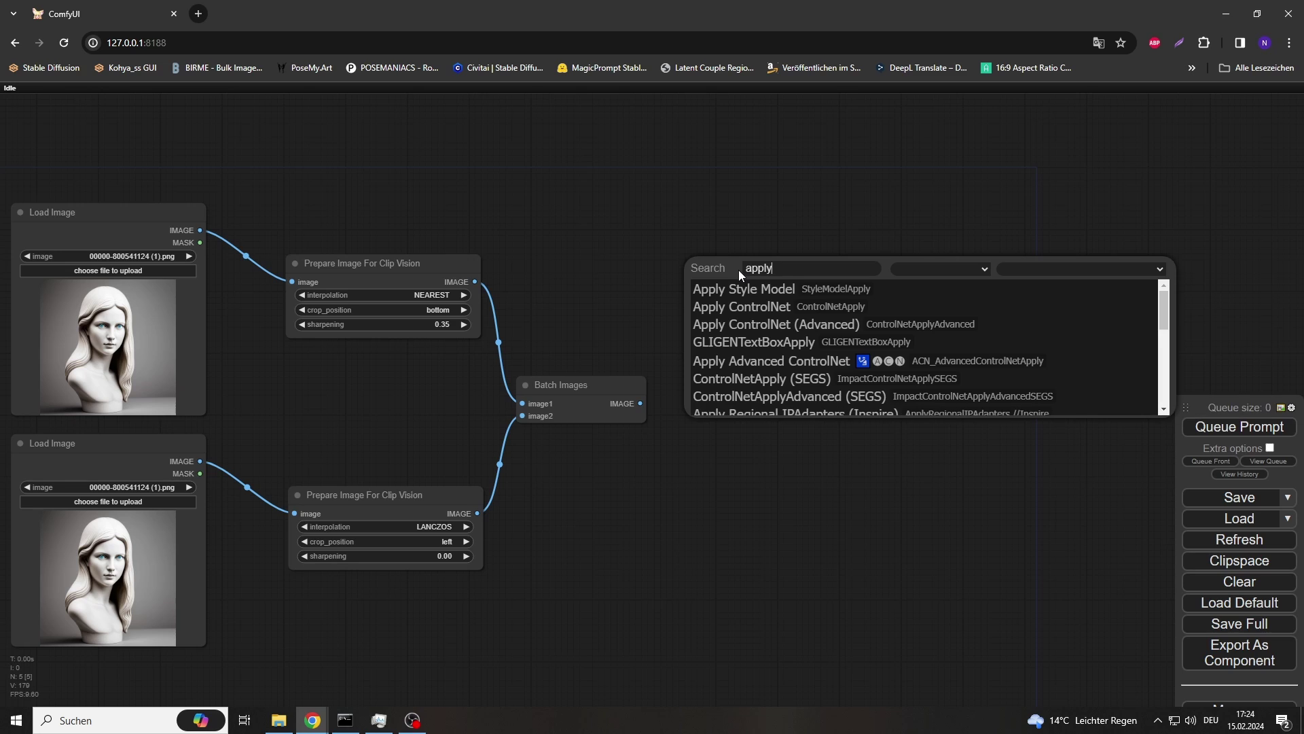
pyautogui.write(' ip')
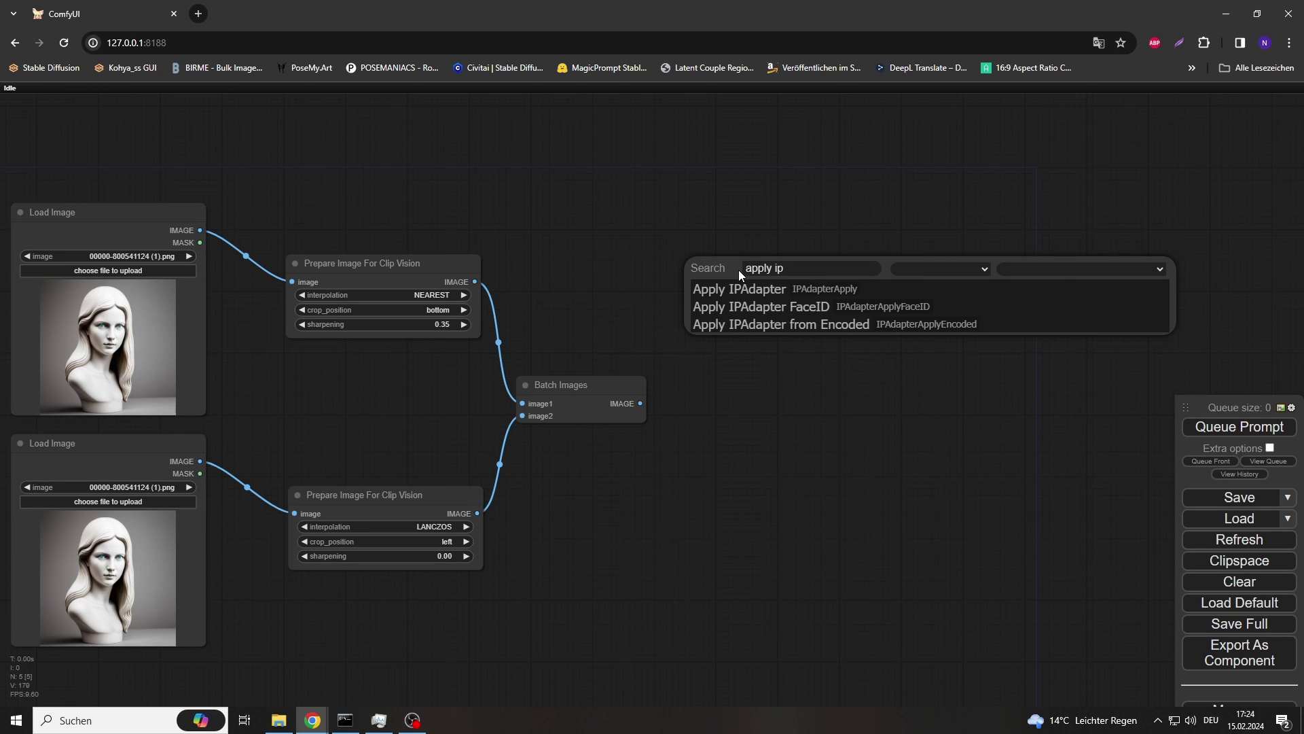
pyautogui.press('Down')
pyautogui.press('Return')
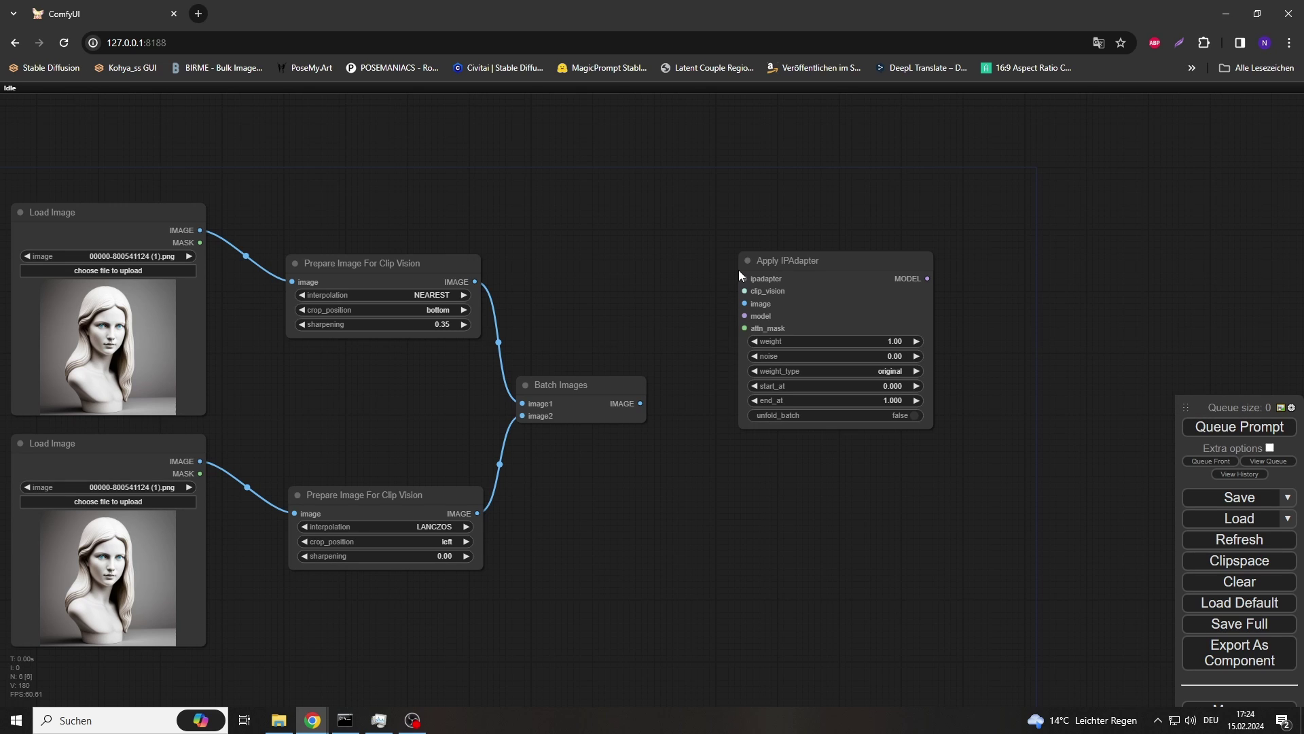
# Move Apply IPAdapter nearer, connect the Batch Images output to its image input, and add a Load IPAdapter Model node to its ipadapter input
pyautogui.moveTo(794, 273); pyautogui.dragTo(768, 308)
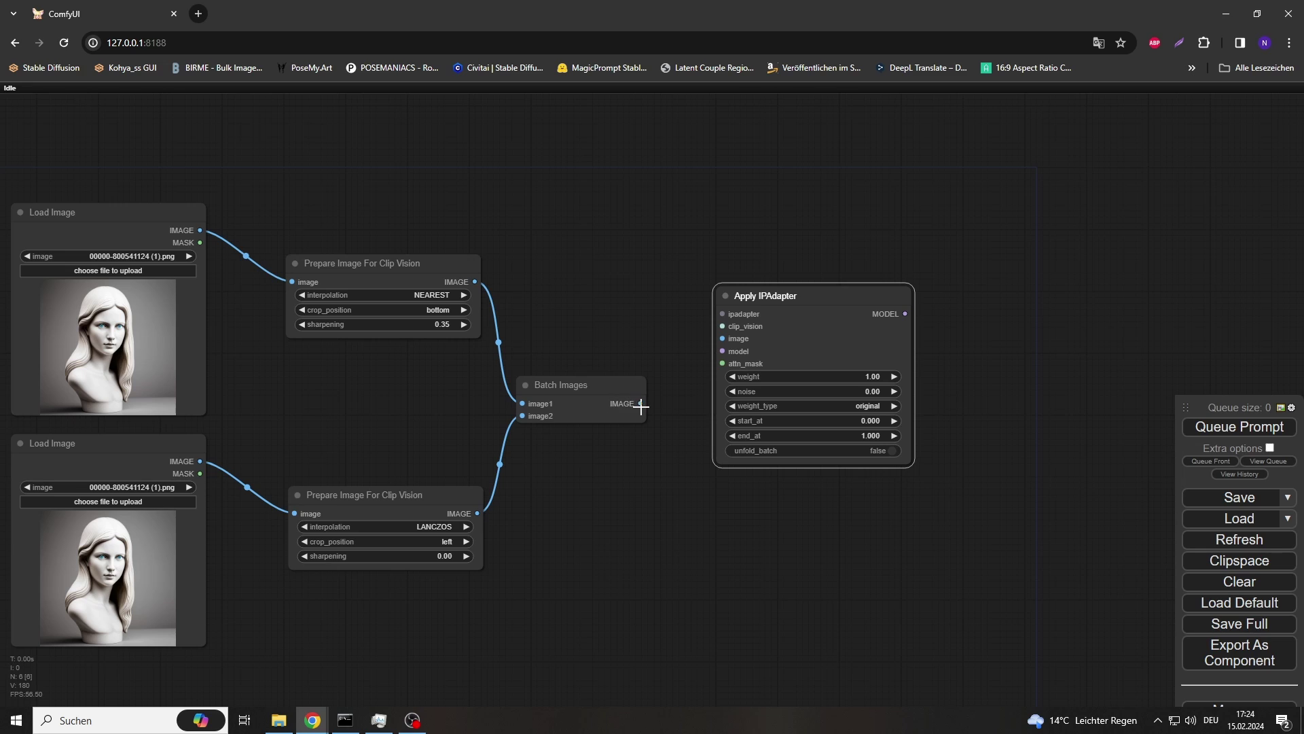
pyautogui.moveTo(640, 403); pyautogui.dragTo(662, 211)
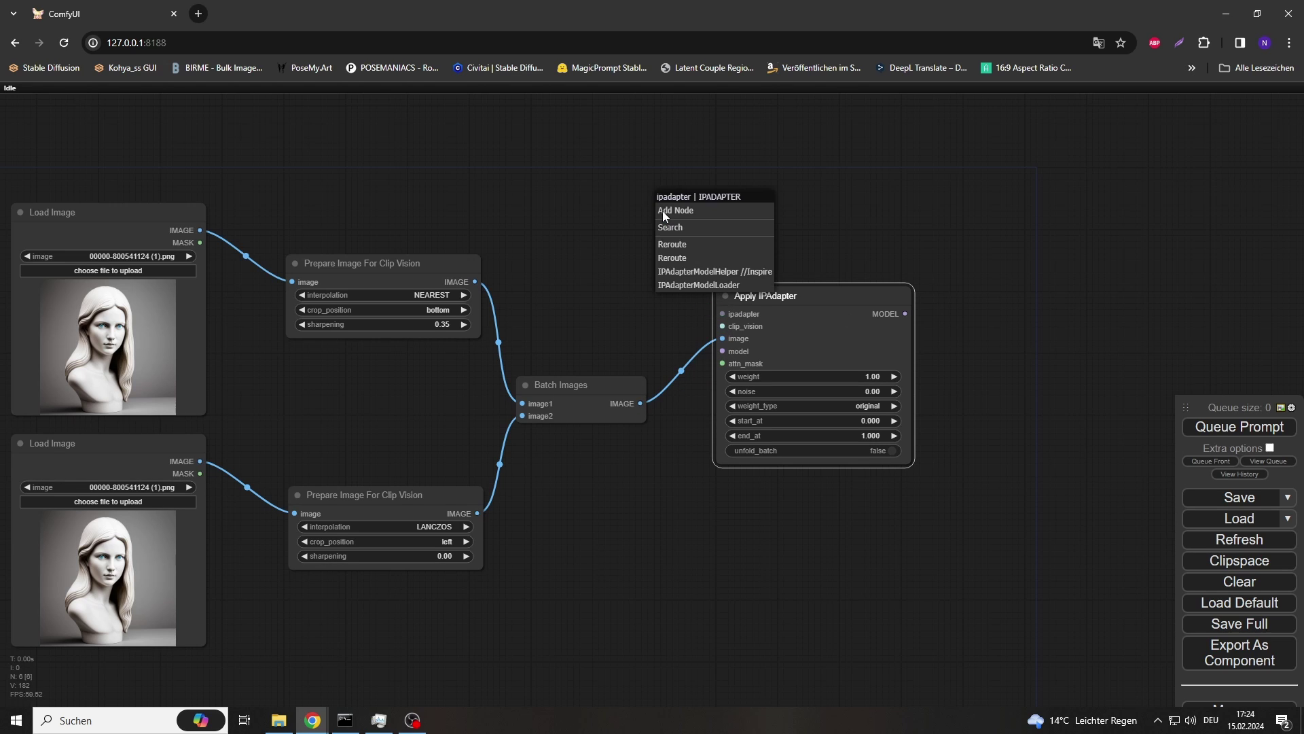
pyautogui.click(700, 285)
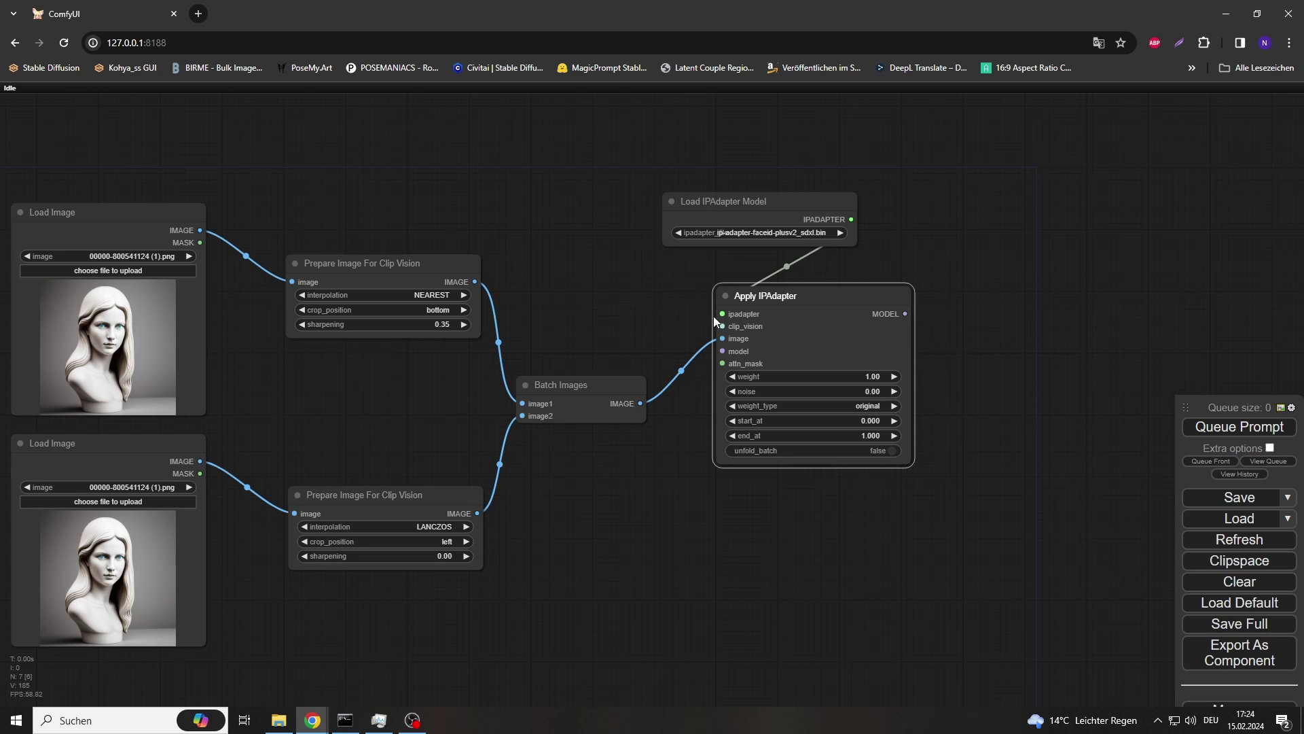
# Add a Load CLIP Vision node to Apply IPAdapter's clip_vision input and set the IPAdapter model file to ip-adapter_sdxl_vit-h.safetensors
pyautogui.moveTo(722, 326); pyautogui.dragTo(646, 528)
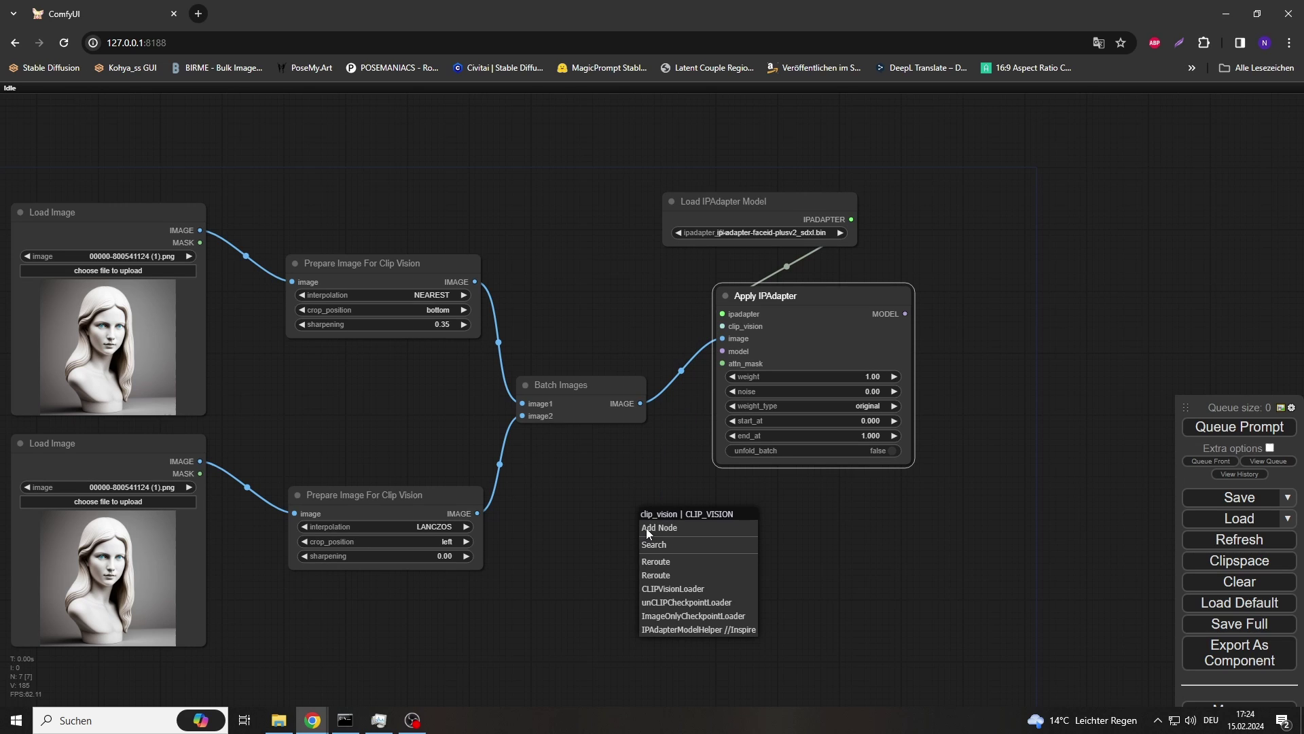
pyautogui.click(691, 589)
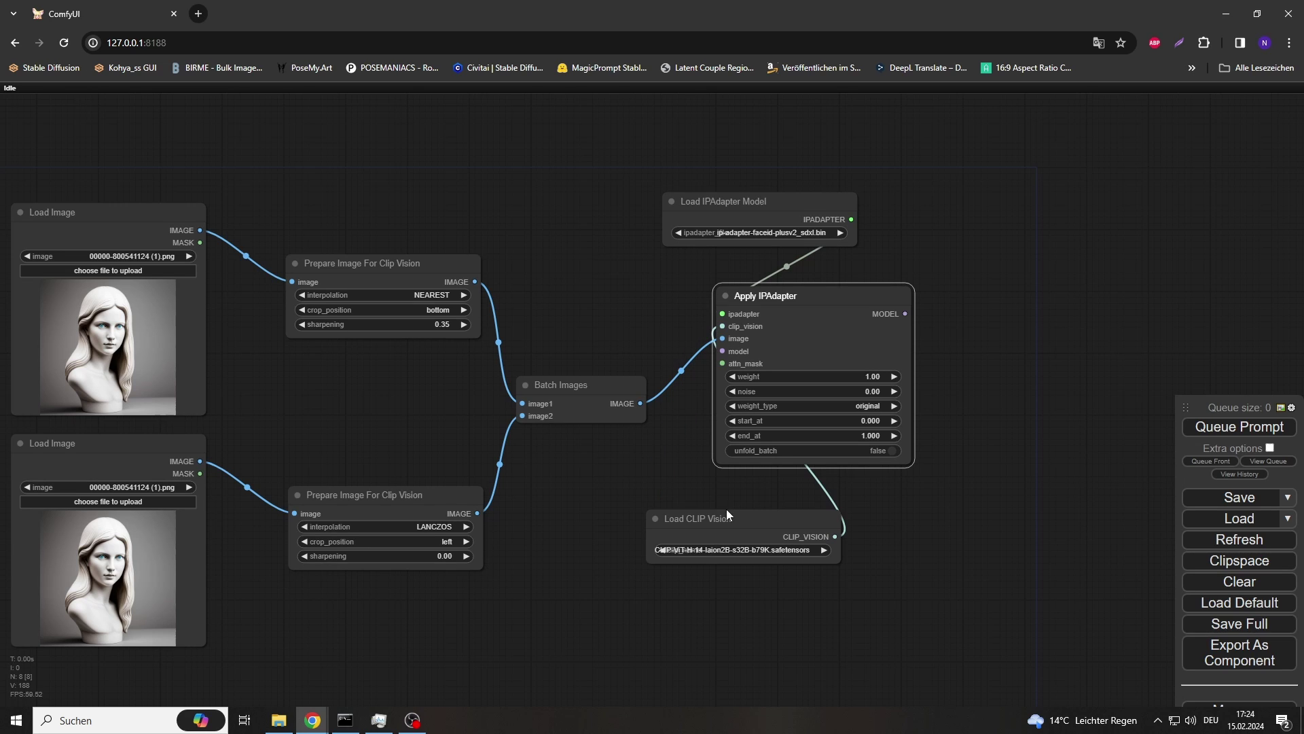
pyautogui.click(862, 233)
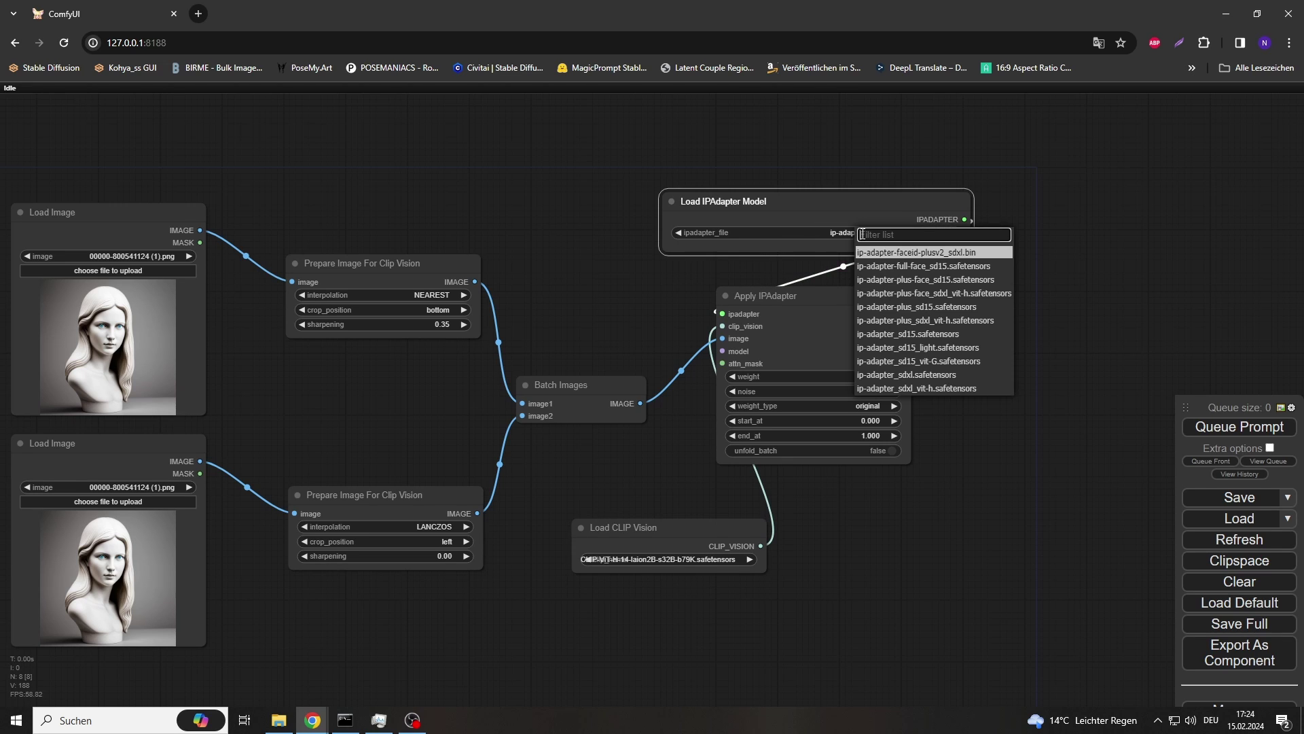
pyautogui.click(898, 389)
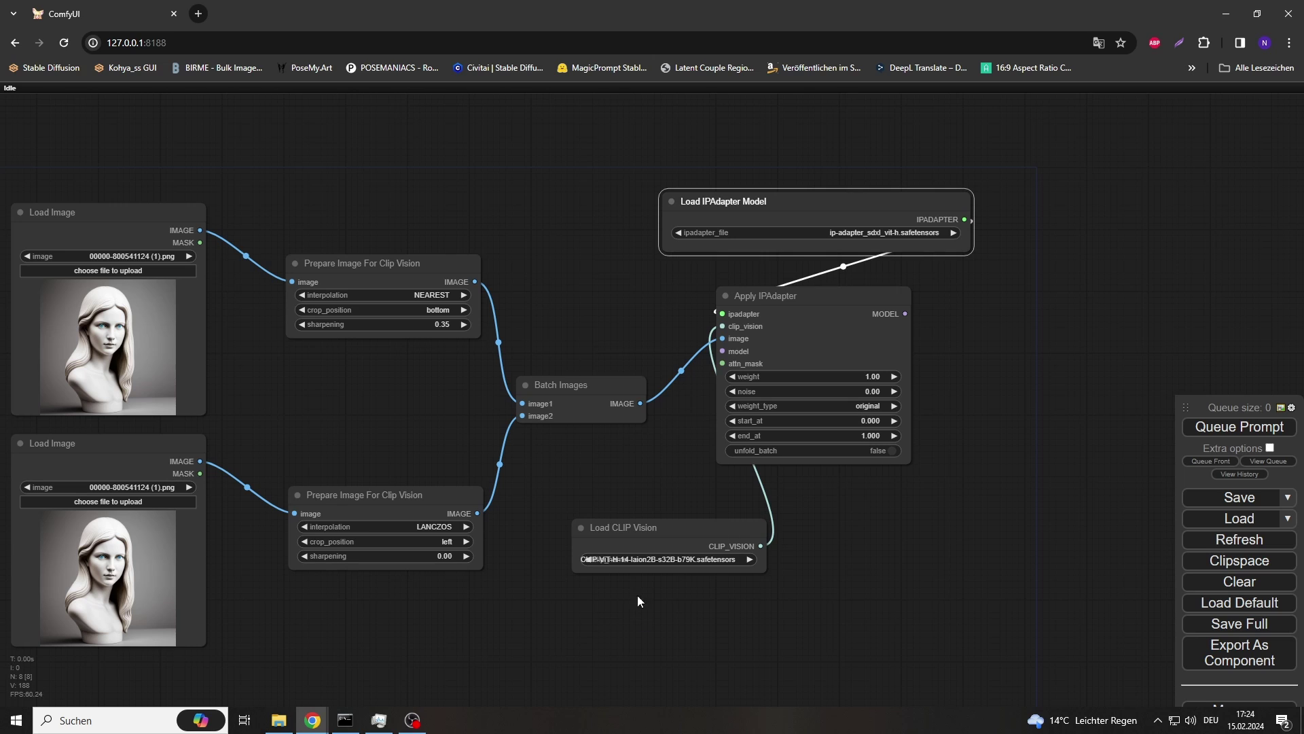
# Widen the Load CLIP Vision node so its model name is readable and shift Load IPAdapter Model further toward the source images
pyautogui.moveTo(800, 573); pyautogui.dragTo(847, 574)
pyautogui.moveTo(991, 345); pyautogui.dragTo(937, 369)
pyautogui.moveTo(735, 227); pyautogui.dragTo(625, 220)
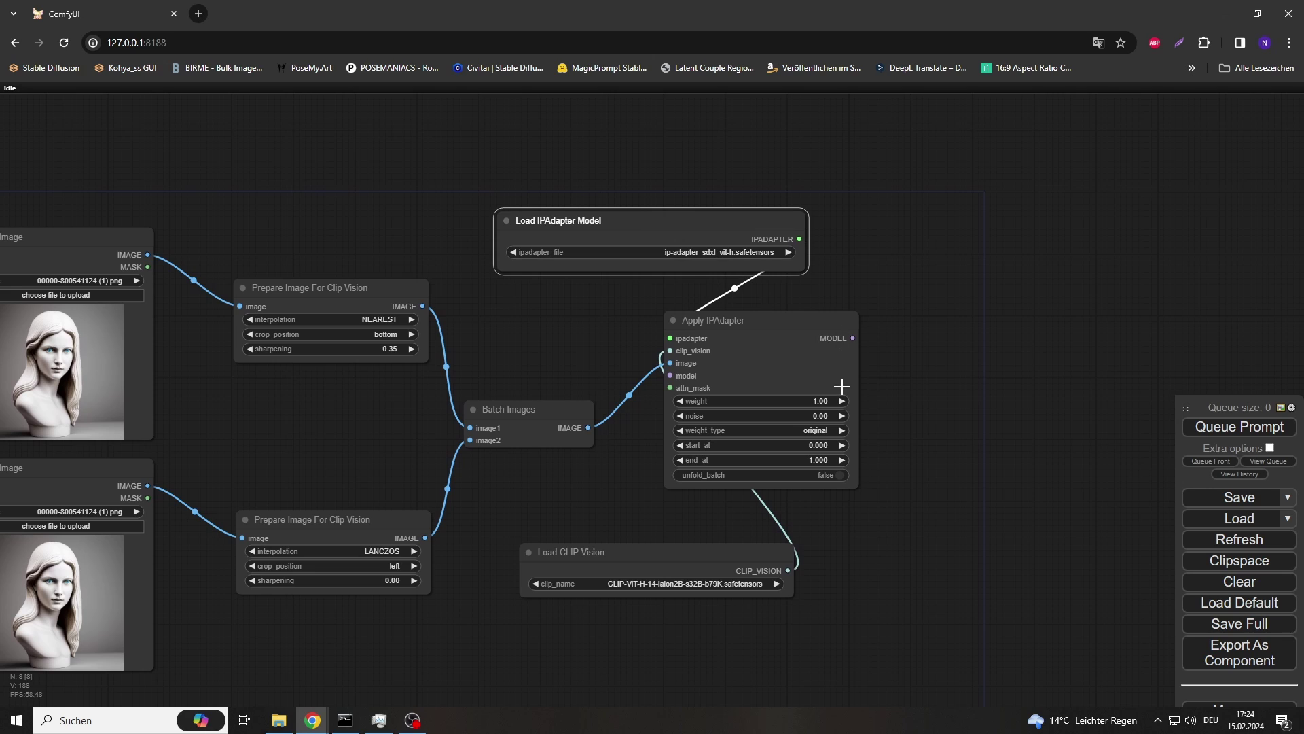
# Add an Encode IPAdapter Image node and place it beyond the Apply IPAdapter node
pyautogui.scroll(-1, 892, 451)
pyautogui.moveTo(967, 430); pyautogui.dragTo(901, 438)
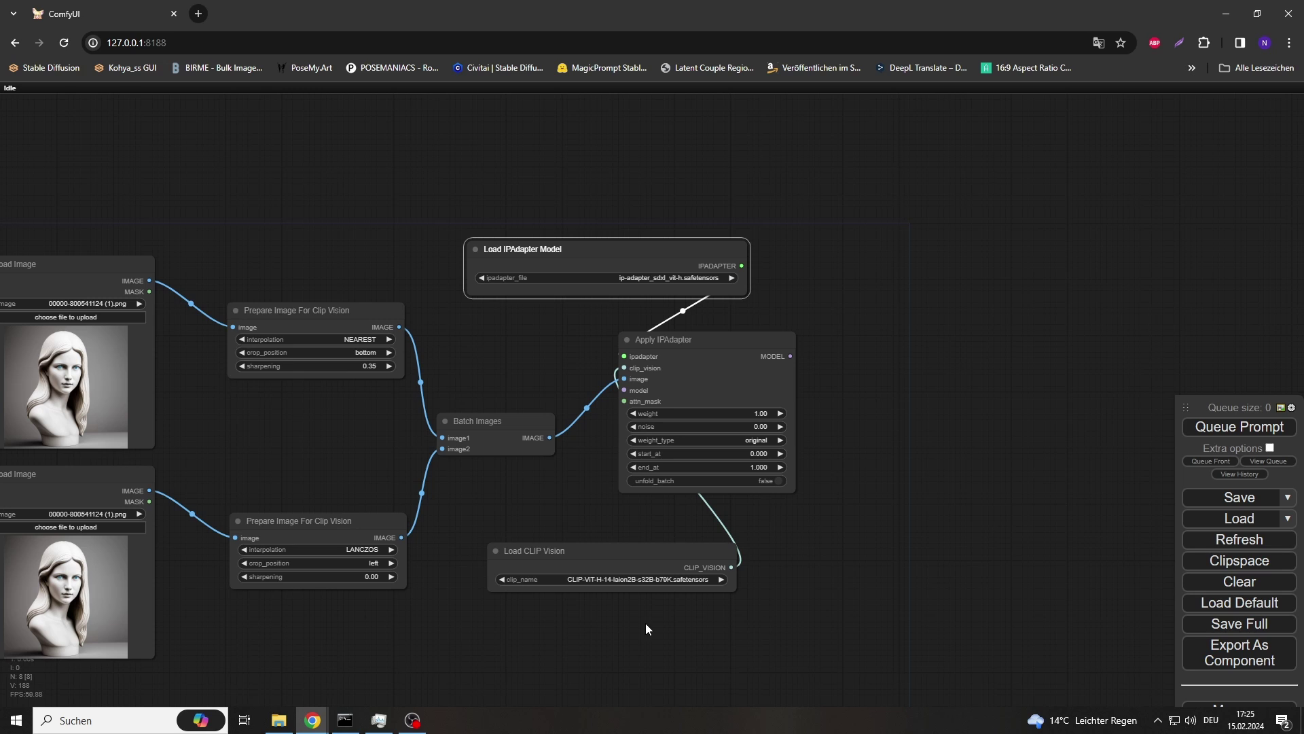
pyautogui.moveTo(645, 622); pyautogui.dragTo(641, 586)
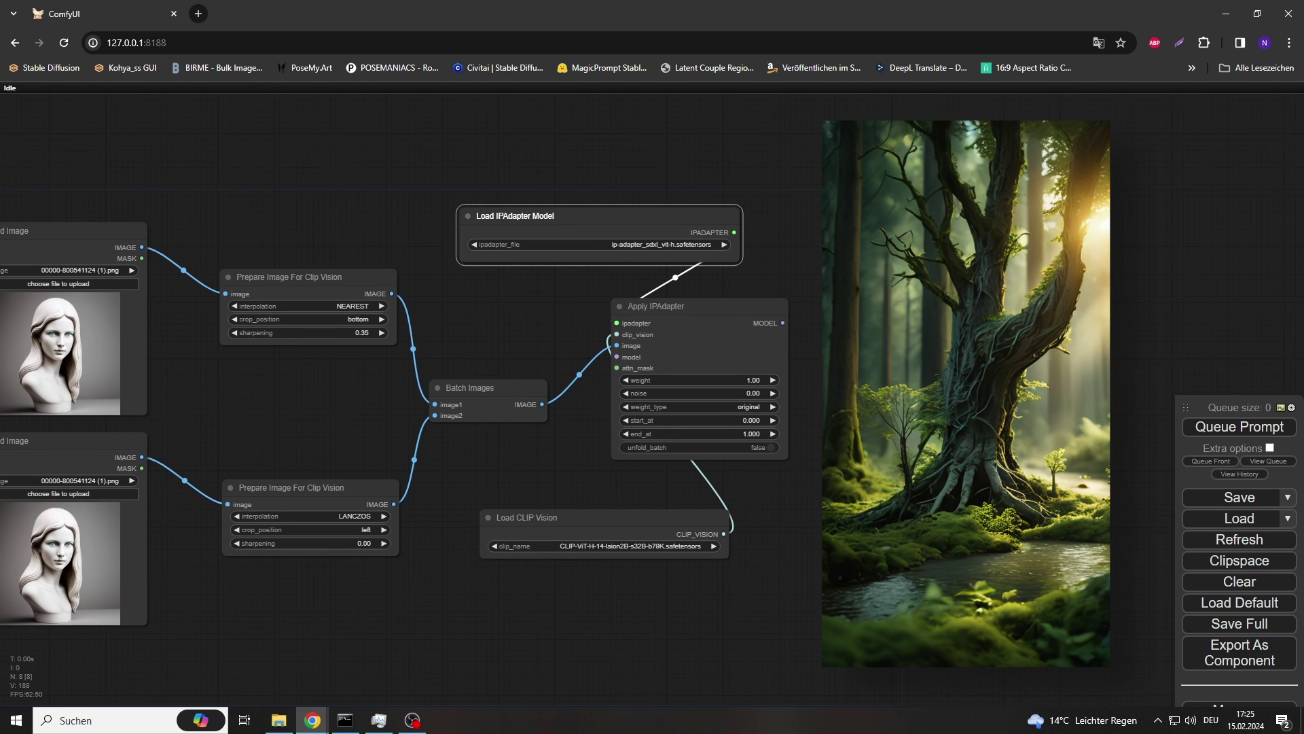
pyautogui.click(861, 217)
pyautogui.doubleClick(872, 220)
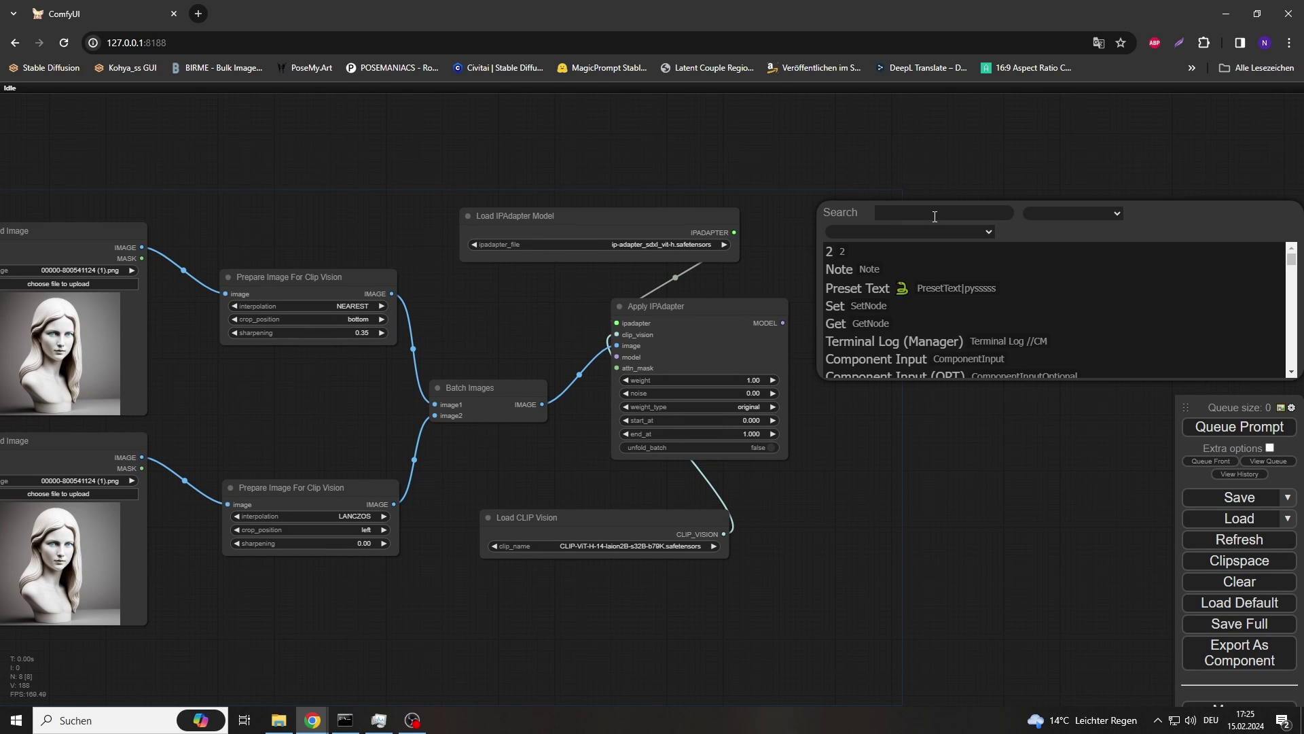
pyautogui.write('encode')
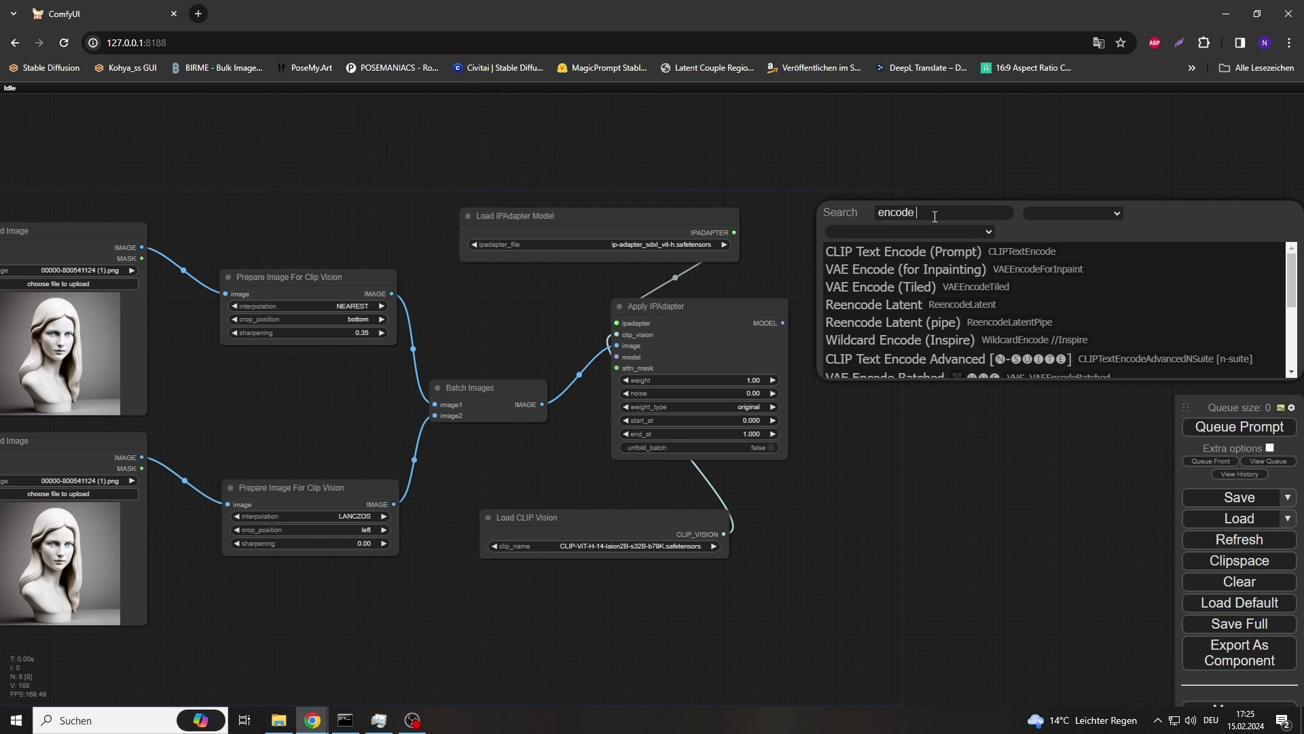
pyautogui.write(' i')
pyautogui.press('Return')
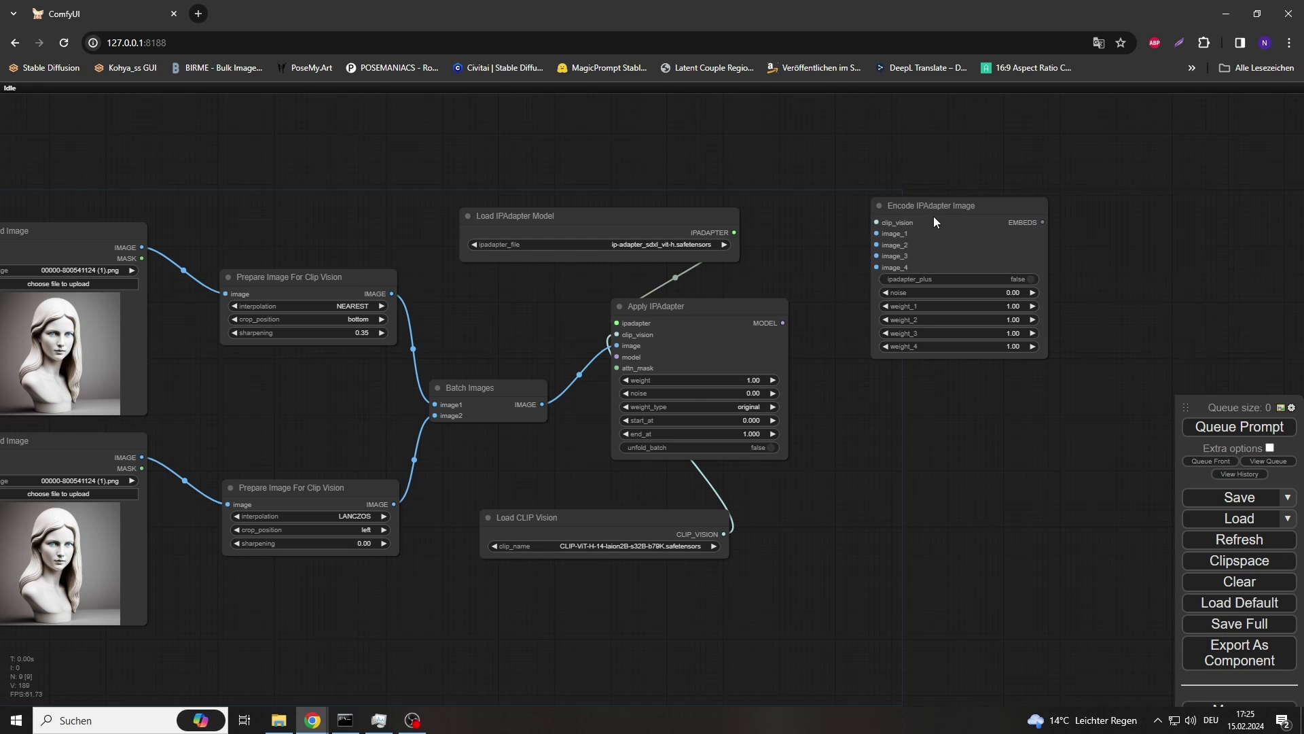
pyautogui.click(942, 218)
pyautogui.moveTo(942, 219); pyautogui.dragTo(909, 231)
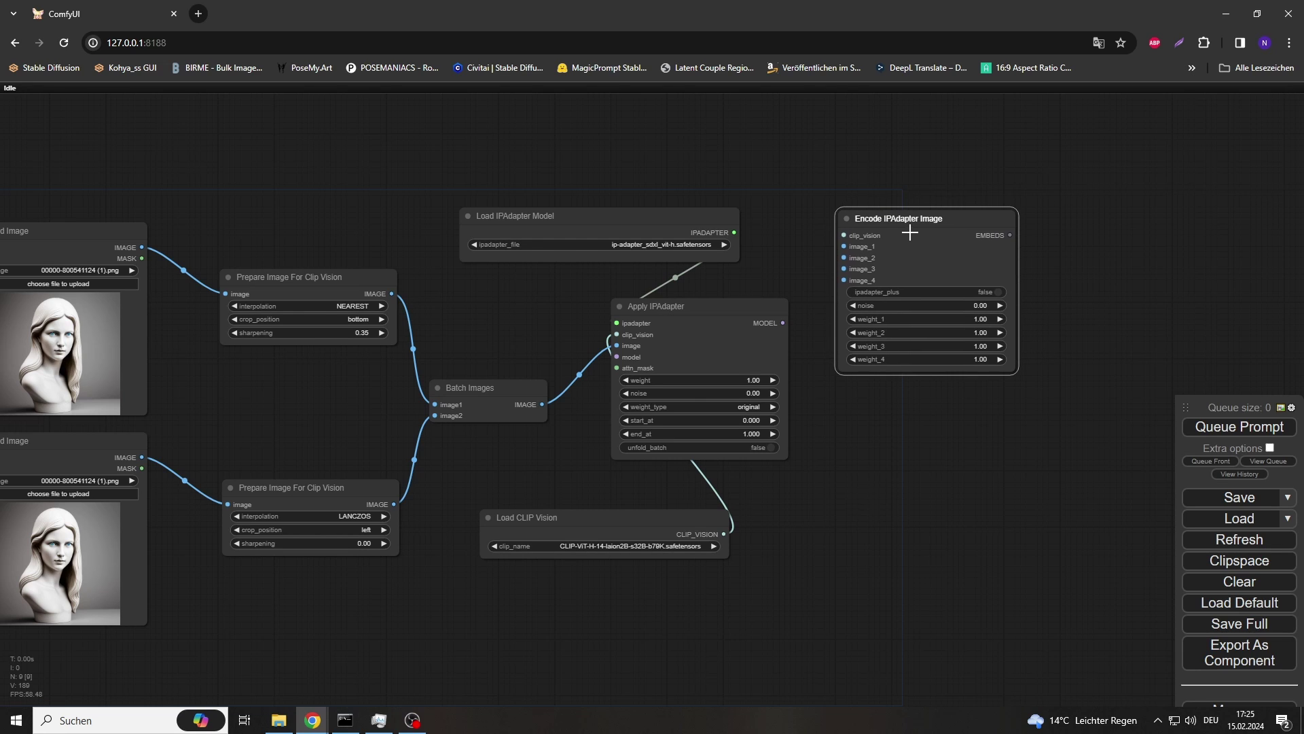
# Add a Save IPAdapter Embeds node to the encoder's EMBEDS output and place it close beside the encoder
pyautogui.moveTo(1012, 233); pyautogui.dragTo(1072, 242)
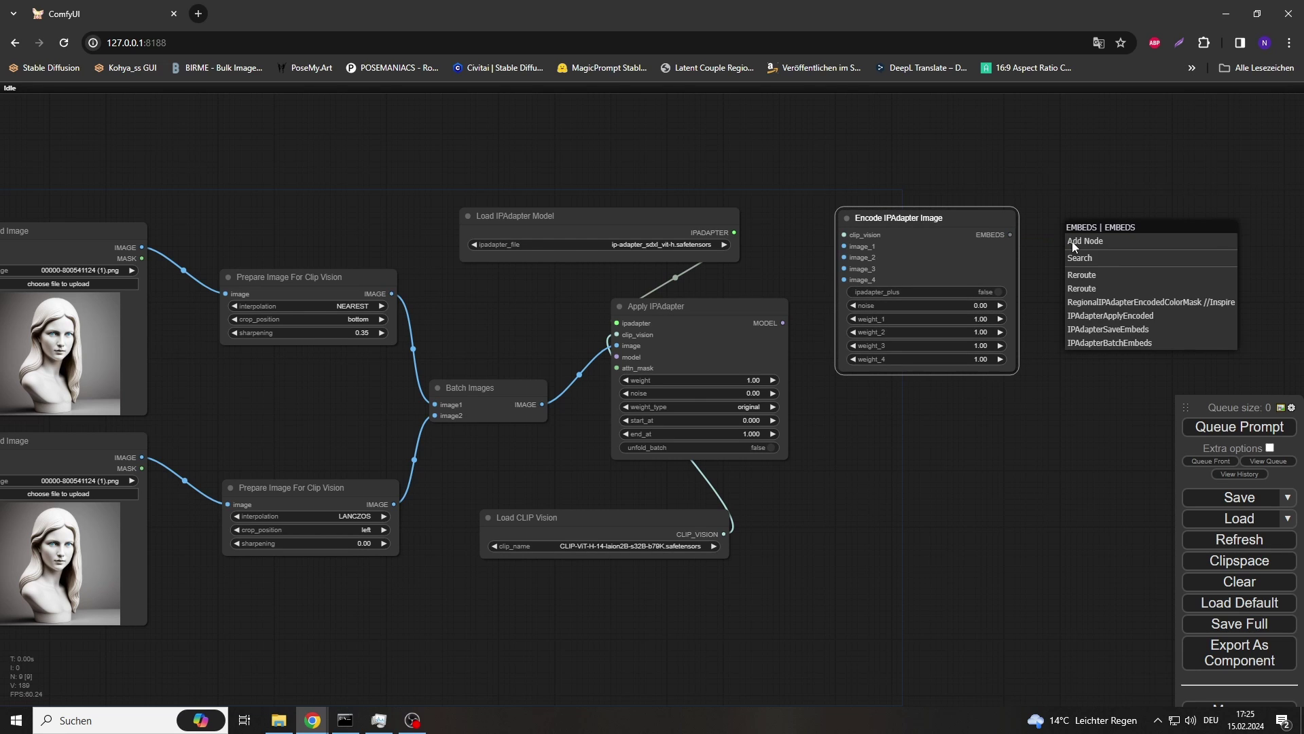
pyautogui.click(1124, 330)
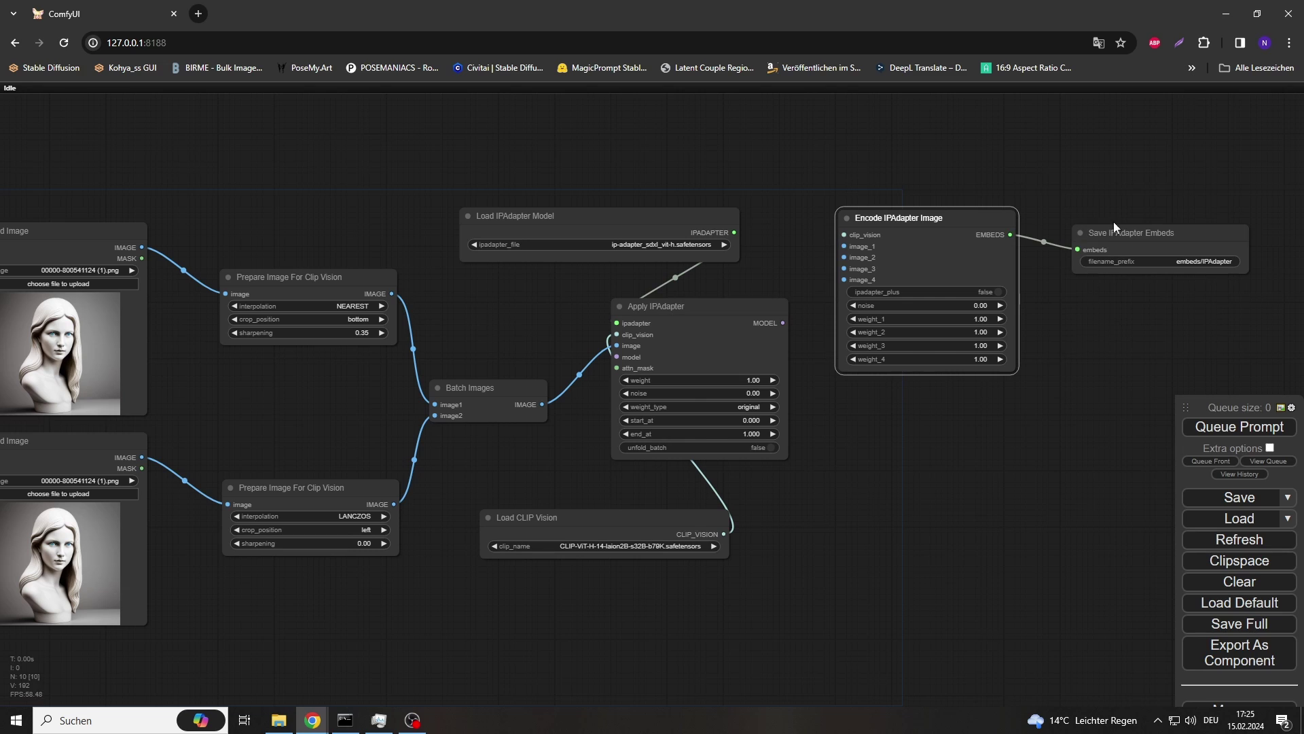
pyautogui.click(1114, 221)
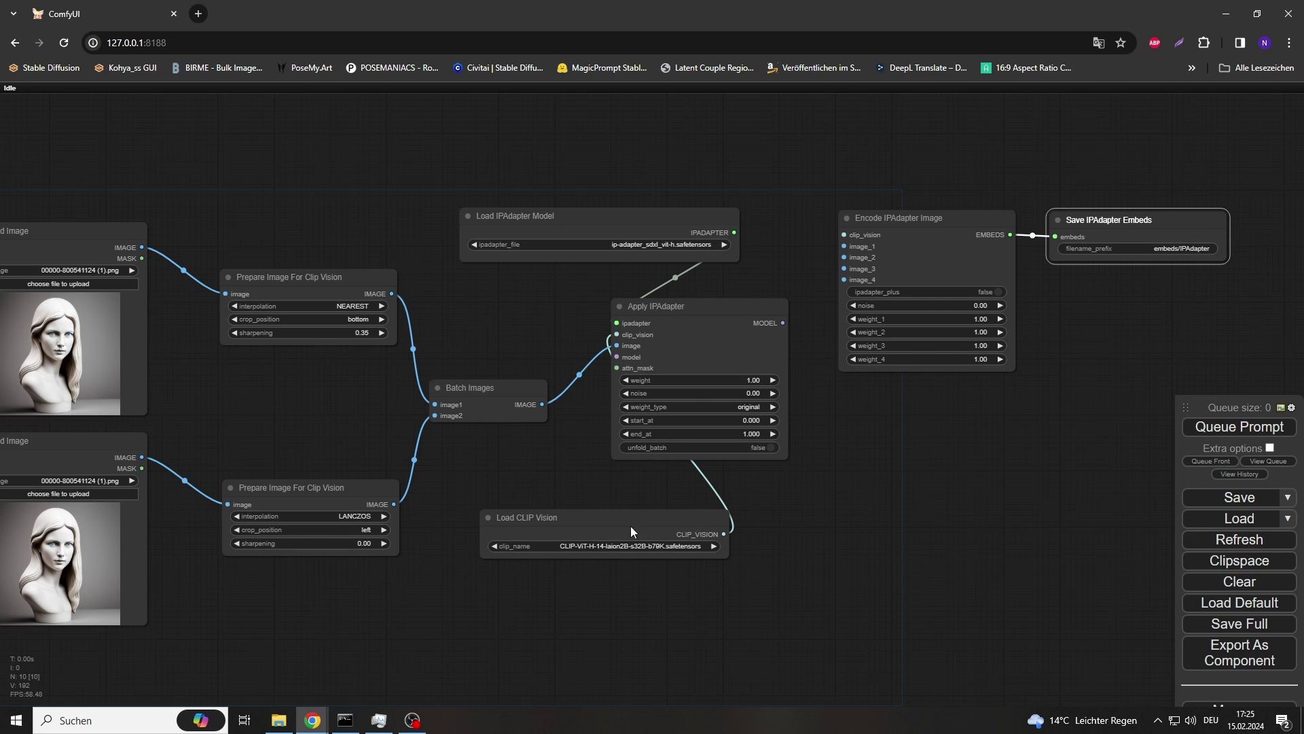
# Connect Load CLIP Vision to the encoder's clip_vision input and the Batch Images output to its image_1 input
pyautogui.moveTo(724, 534); pyautogui.dragTo(844, 235)
pyautogui.moveTo(542, 404); pyautogui.dragTo(845, 245)
pyautogui.moveTo(954, 176); pyautogui.dragTo(868, 195)
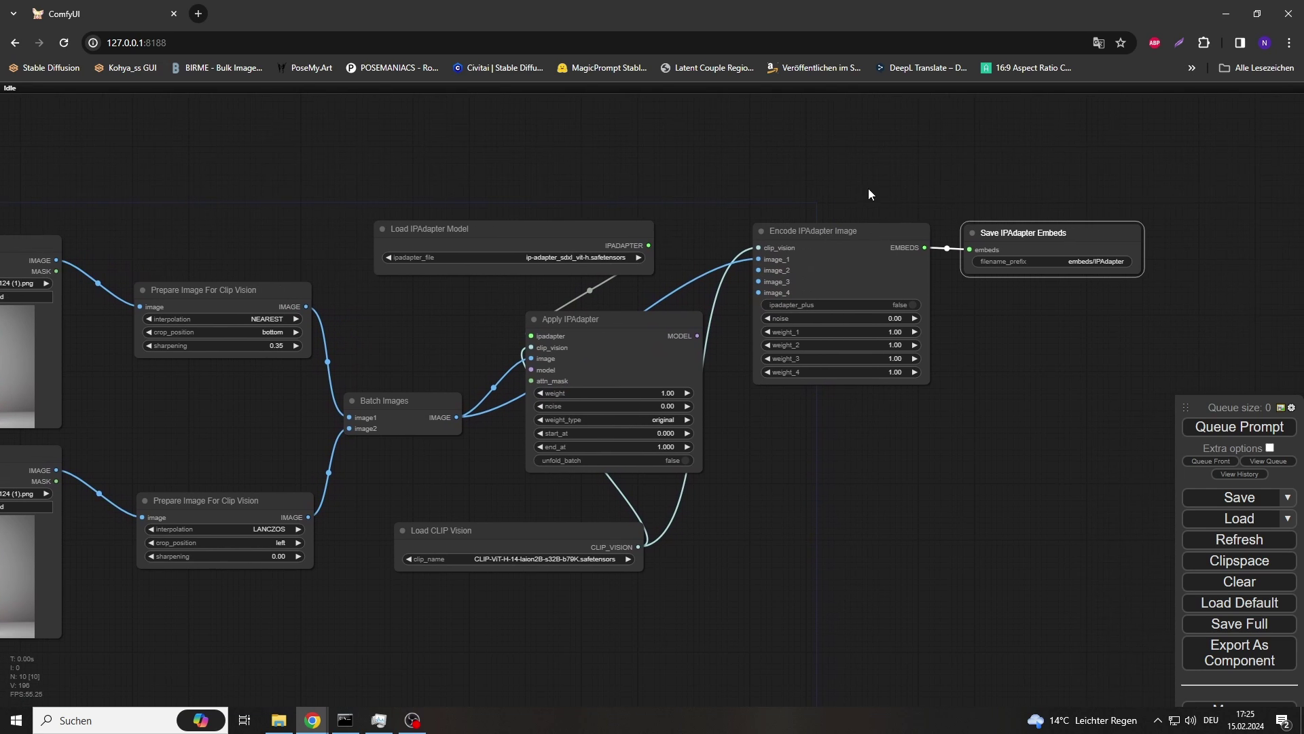
# Mute the Encode IPAdapter Image and Save IPAdapter Embeds nodes together
pyautogui.click(790, 159)
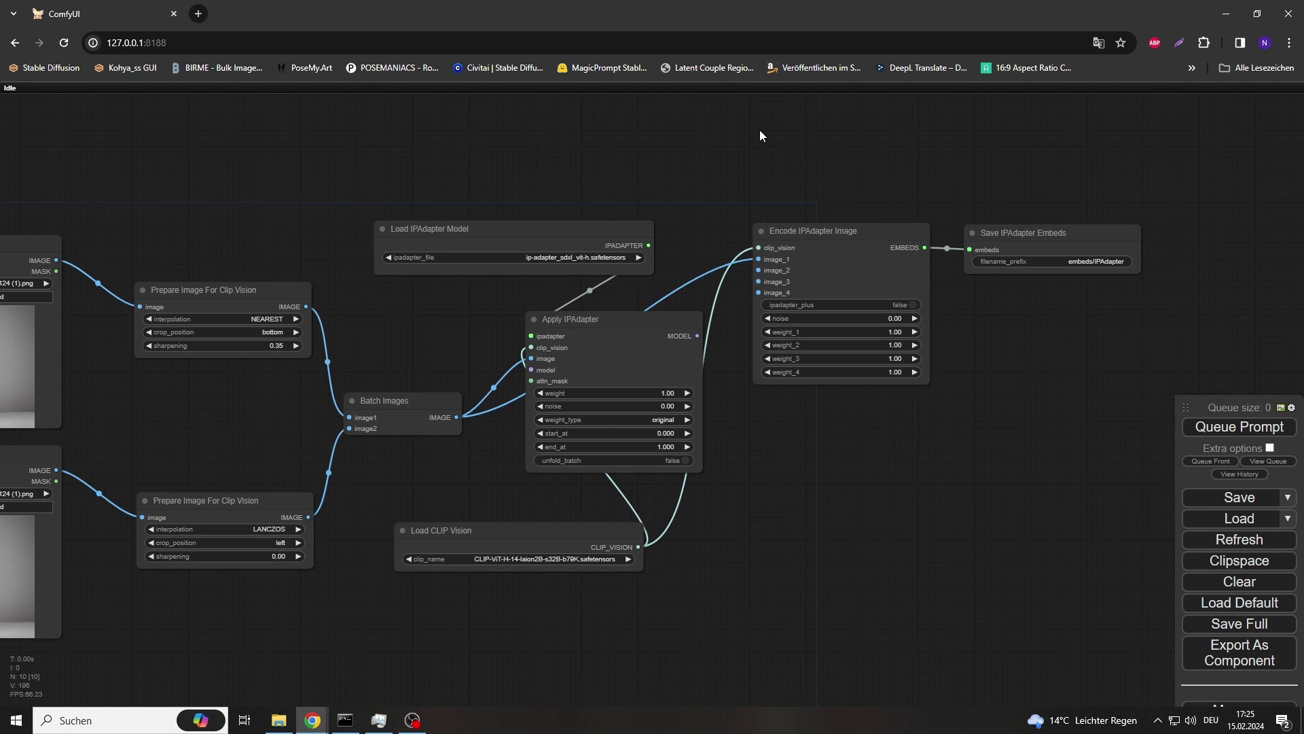
pyautogui.moveTo(752, 127); pyautogui.dragTo(1103, 427)
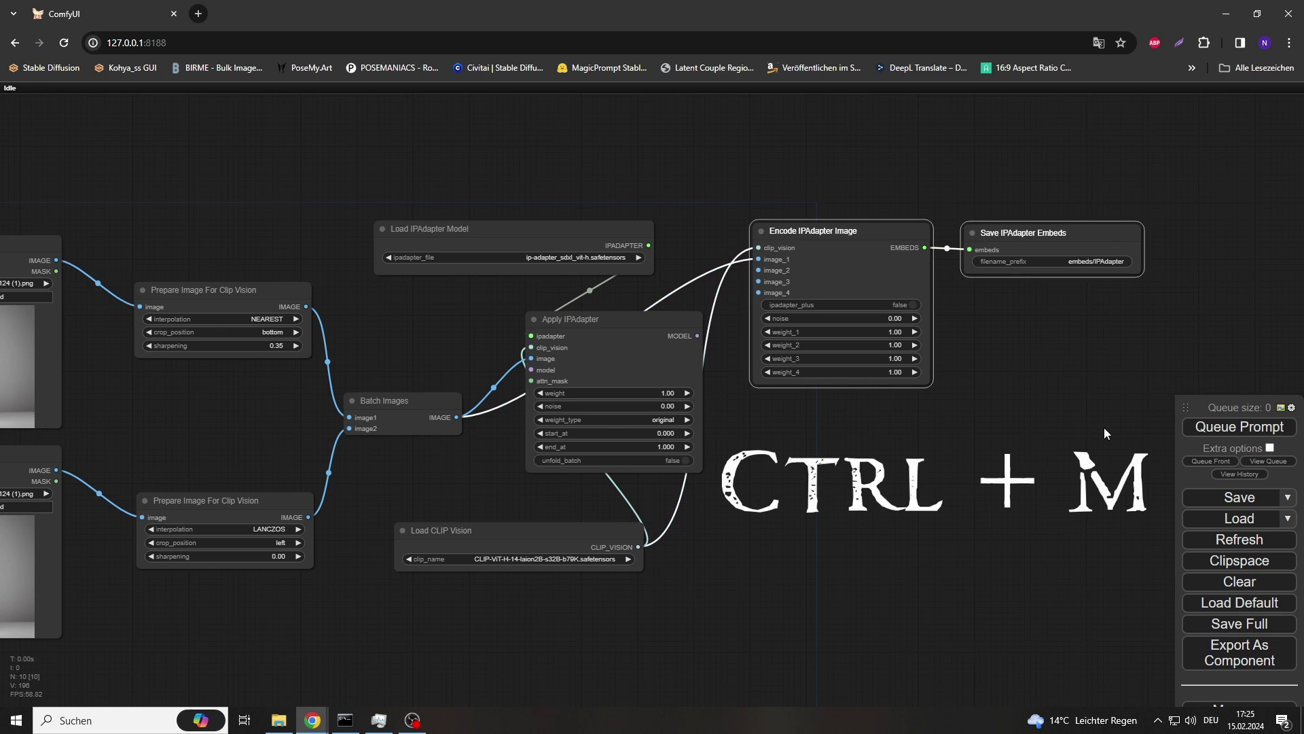
pyautogui.hotkey('ctrl', 'm')
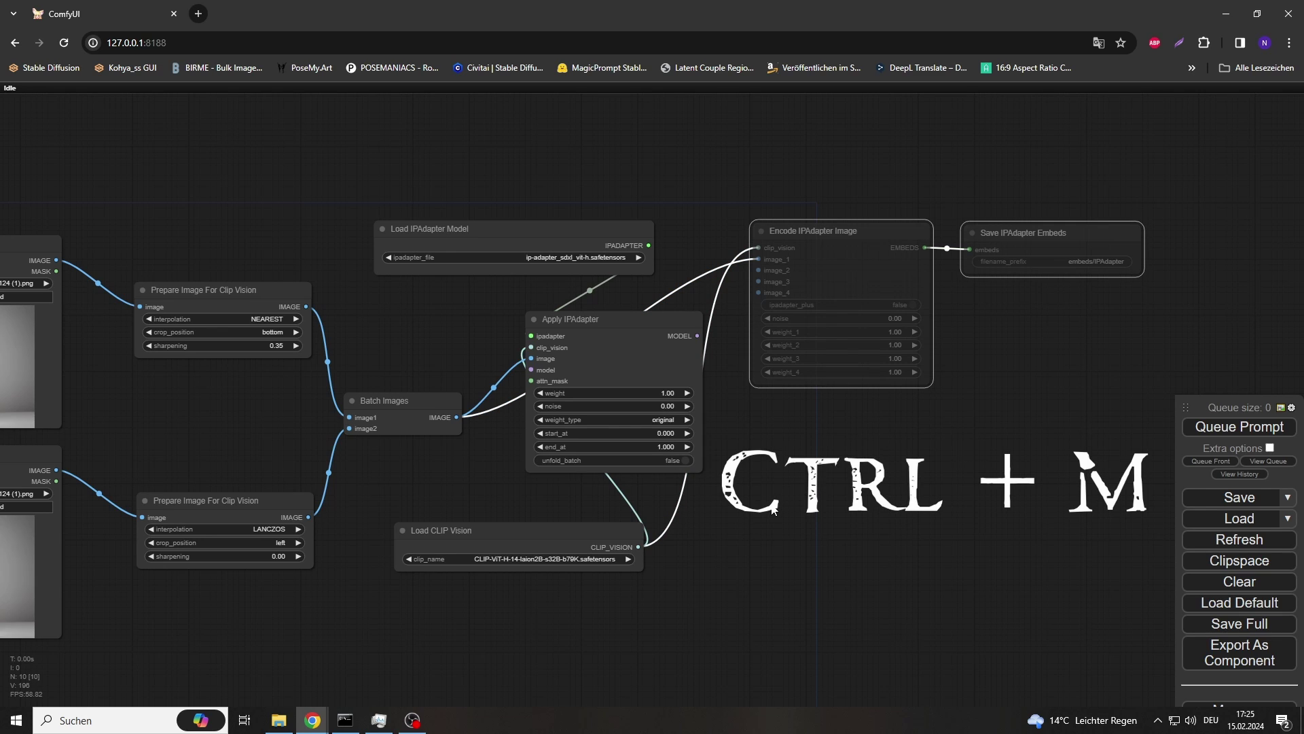
# Switch ipadapter_plus on the Encode IPAdapter Image node to true and back to false
pyautogui.scroll(1, 911, 297)
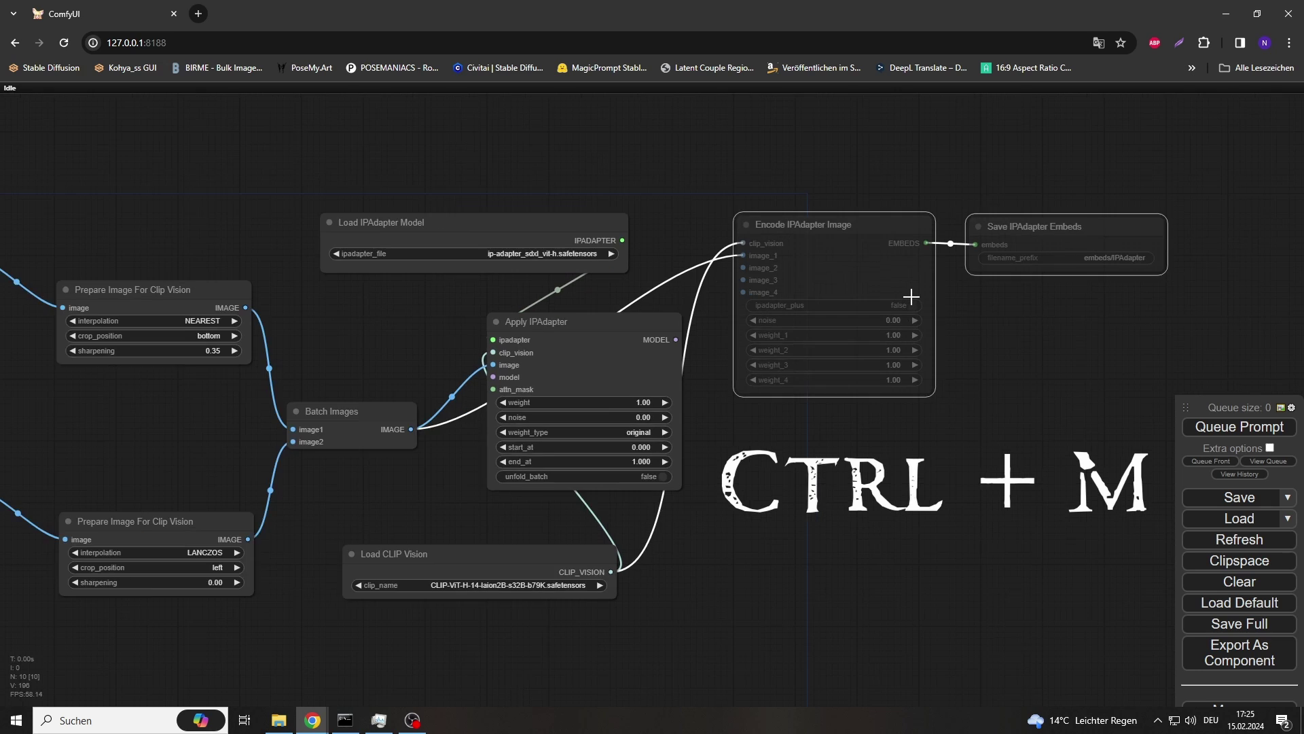
pyautogui.scroll(4, 911, 296)
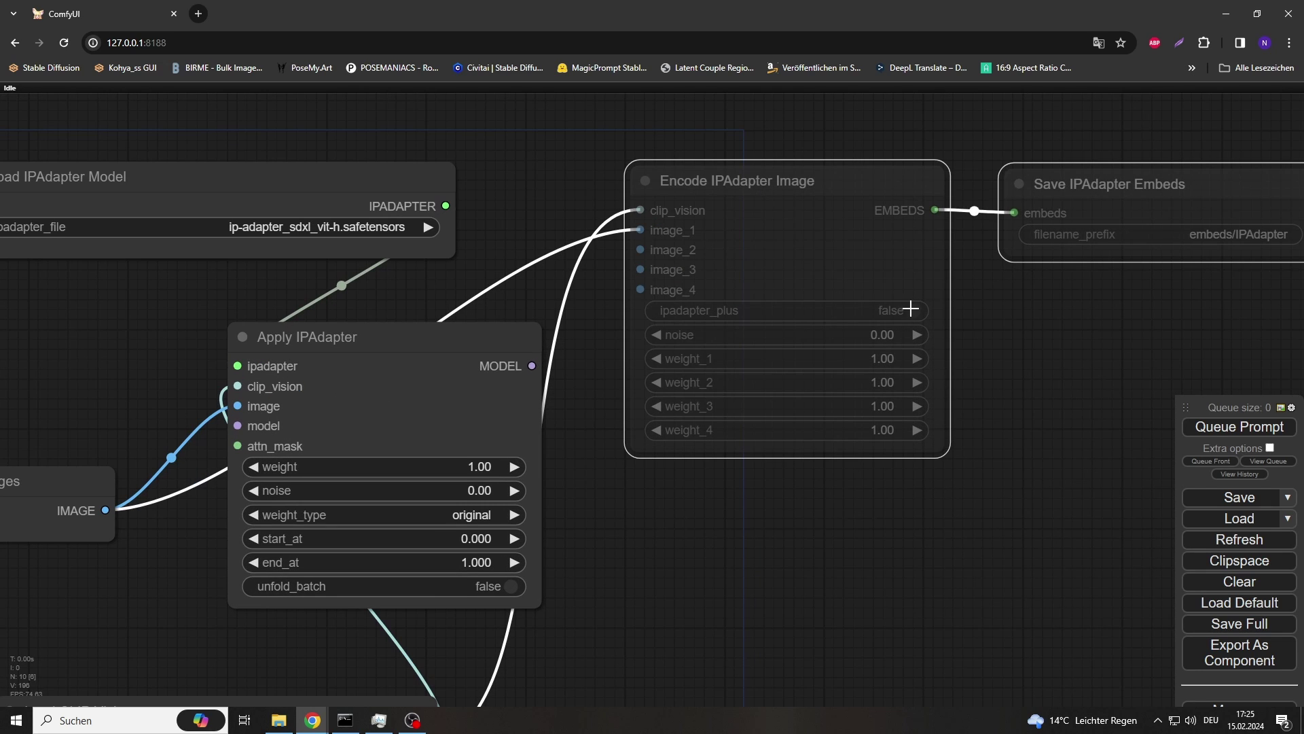
pyautogui.click(913, 309)
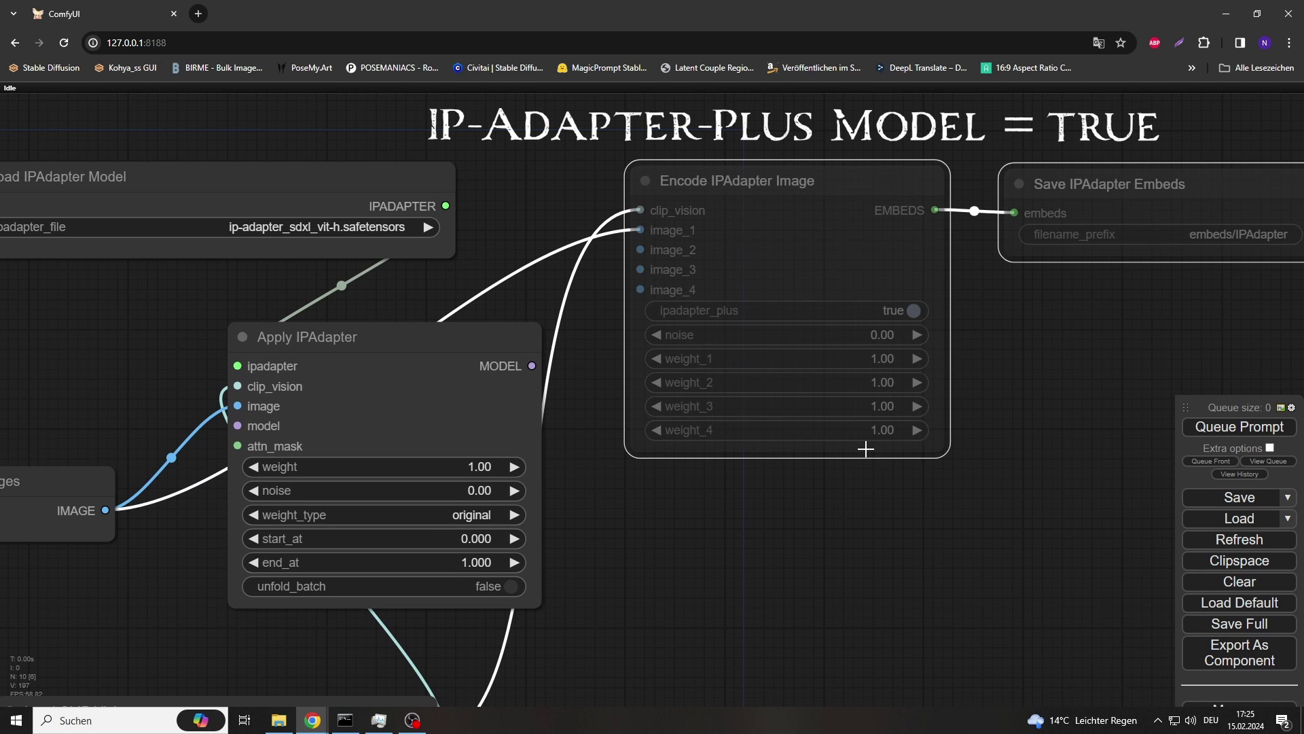
pyautogui.click(913, 310)
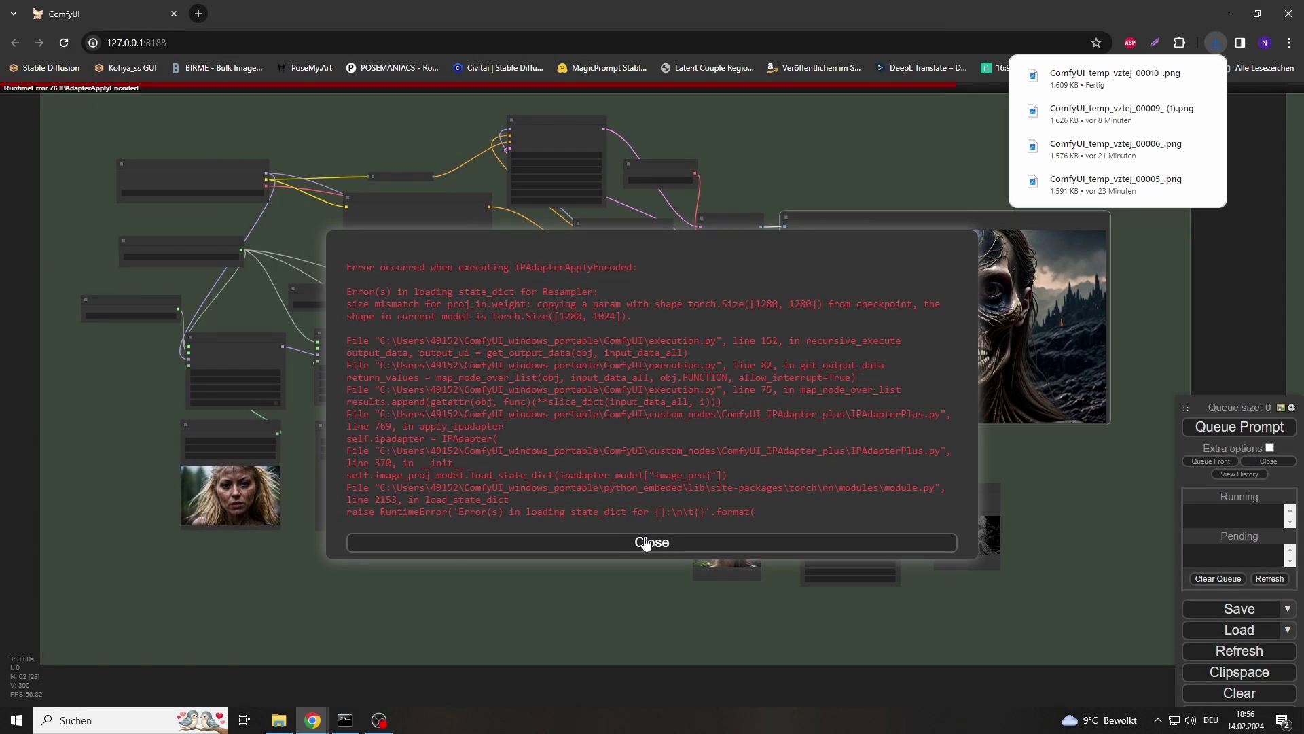
# Close the execution error and examine the flagged Apply IPAdapter from Encoded node together with its embeds file
pyautogui.click(646, 543)
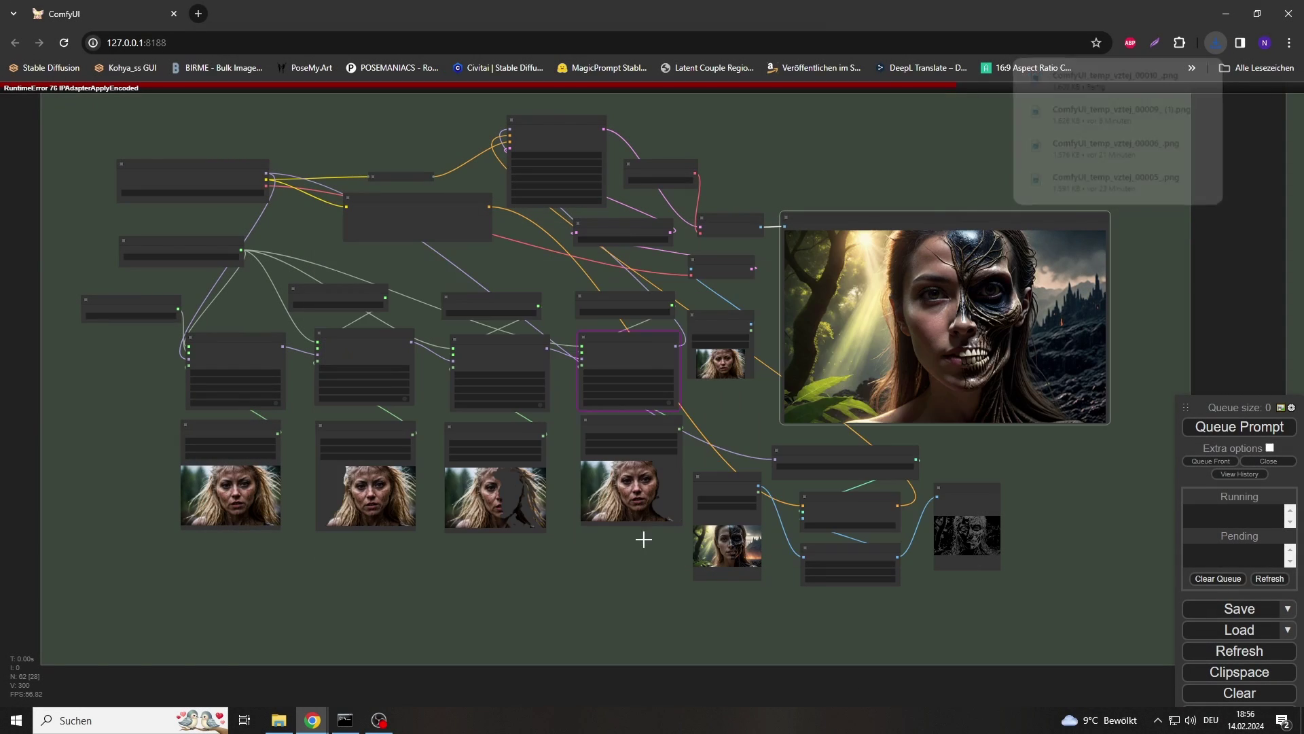
pyautogui.scroll(8, 632, 346)
pyautogui.scroll(-2, 600, 261)
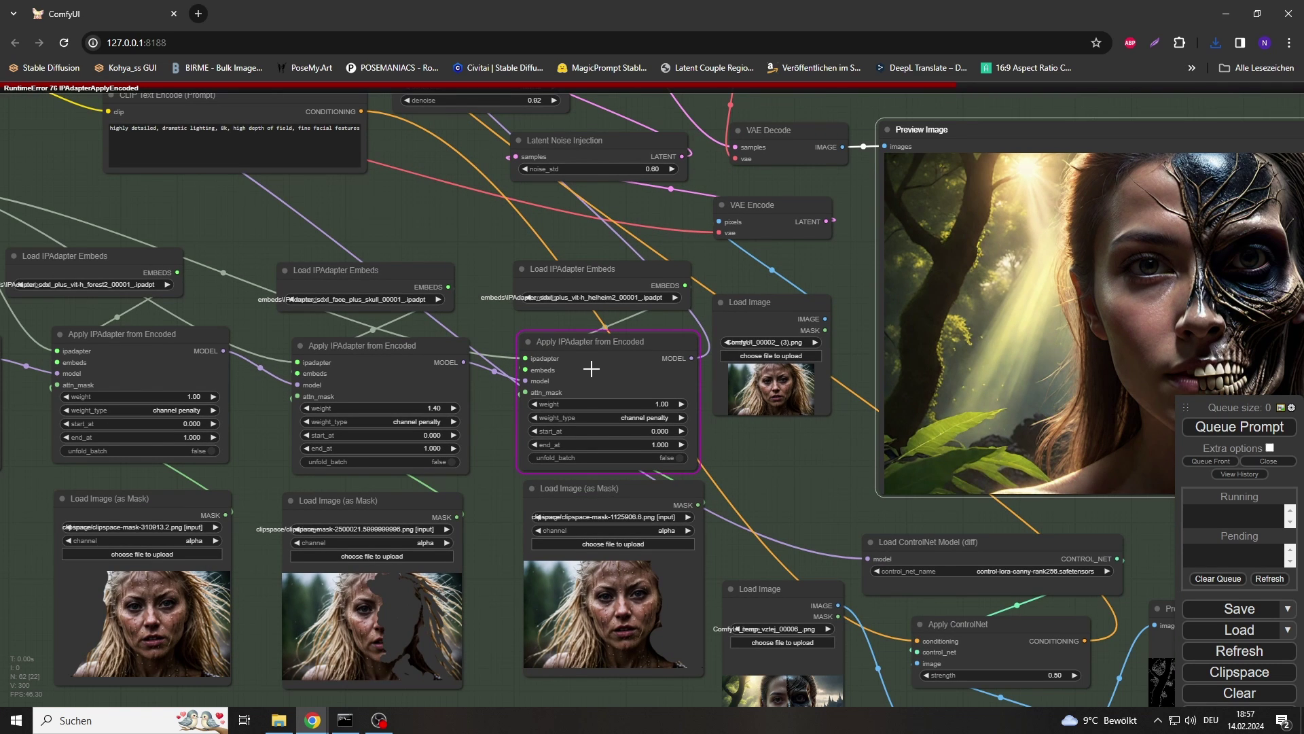
pyautogui.moveTo(592, 368); pyautogui.dragTo(597, 368)
pyautogui.click(573, 297)
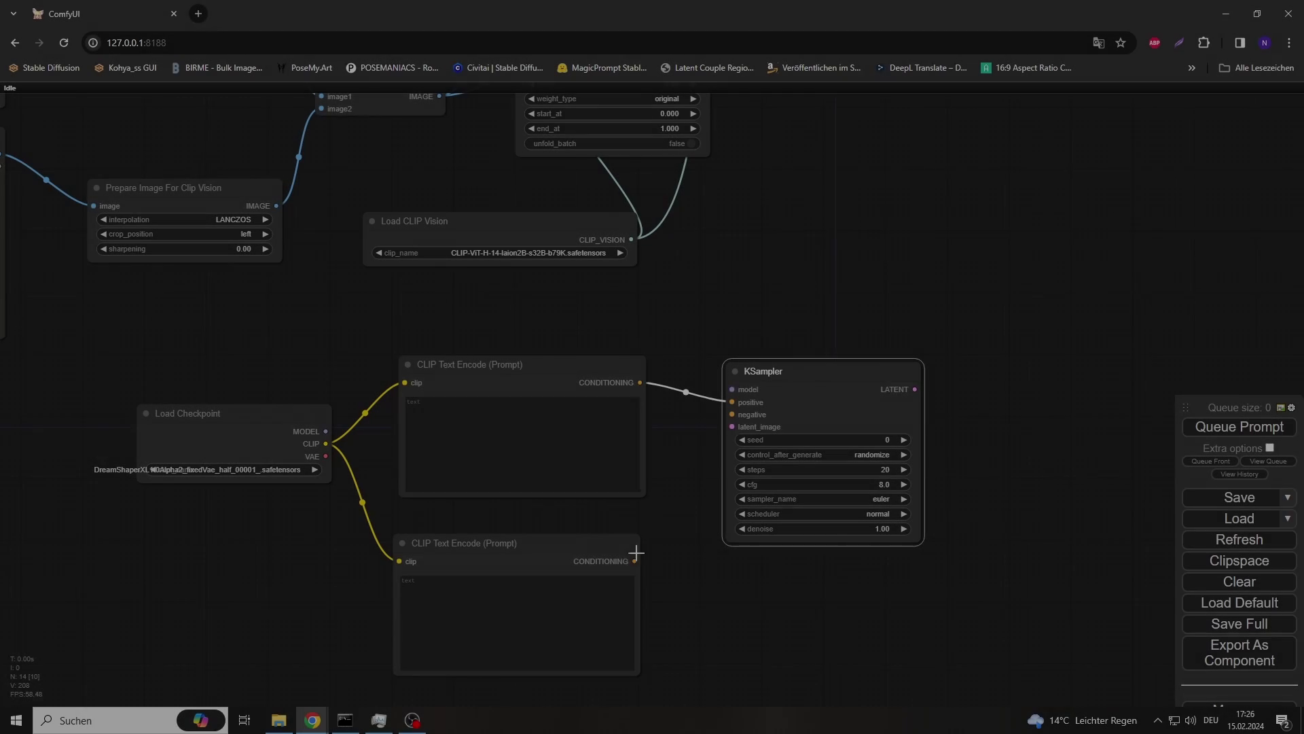
# Connect the lower CLIP Text Encode output to KSampler's negative input and add a VAE Decode node to the LATENT output
pyautogui.moveTo(636, 557); pyautogui.dragTo(732, 415)
pyautogui.scroll(9, 976, 468)
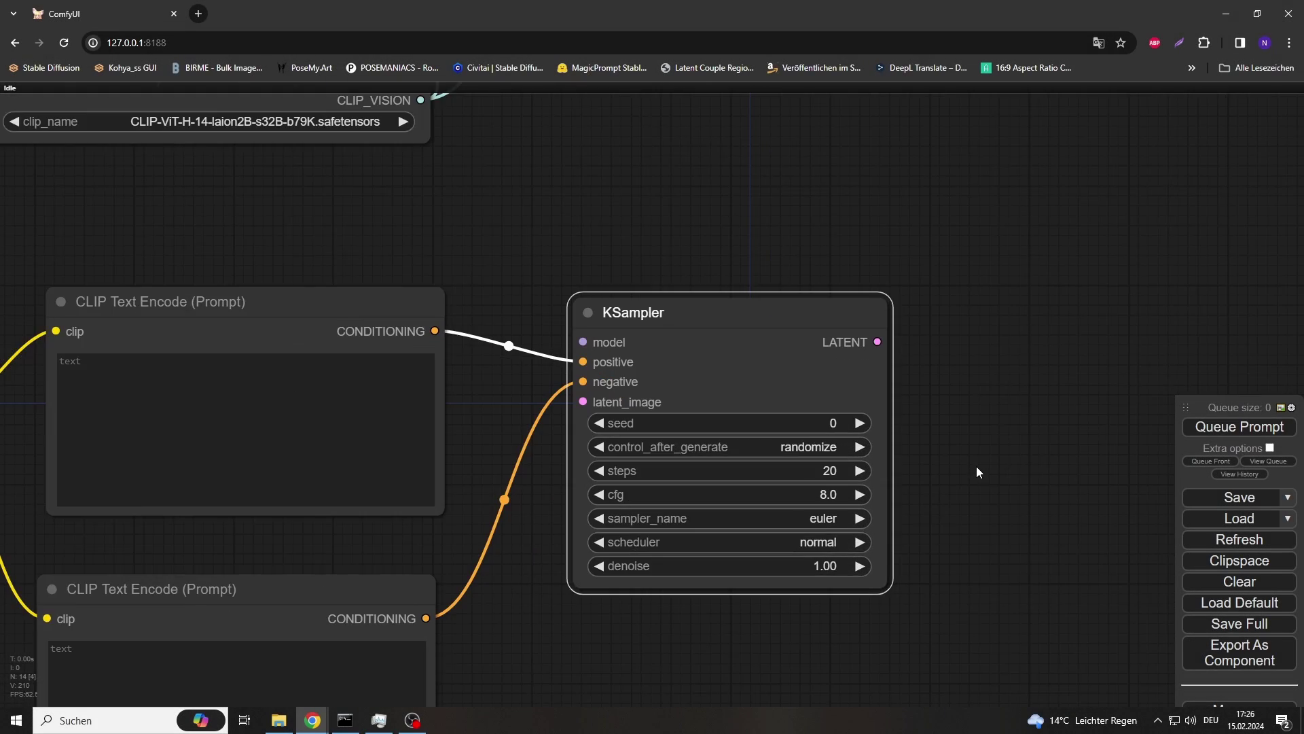
pyautogui.moveTo(980, 467); pyautogui.dragTo(926, 432)
pyautogui.moveTo(778, 249); pyautogui.dragTo(898, 212)
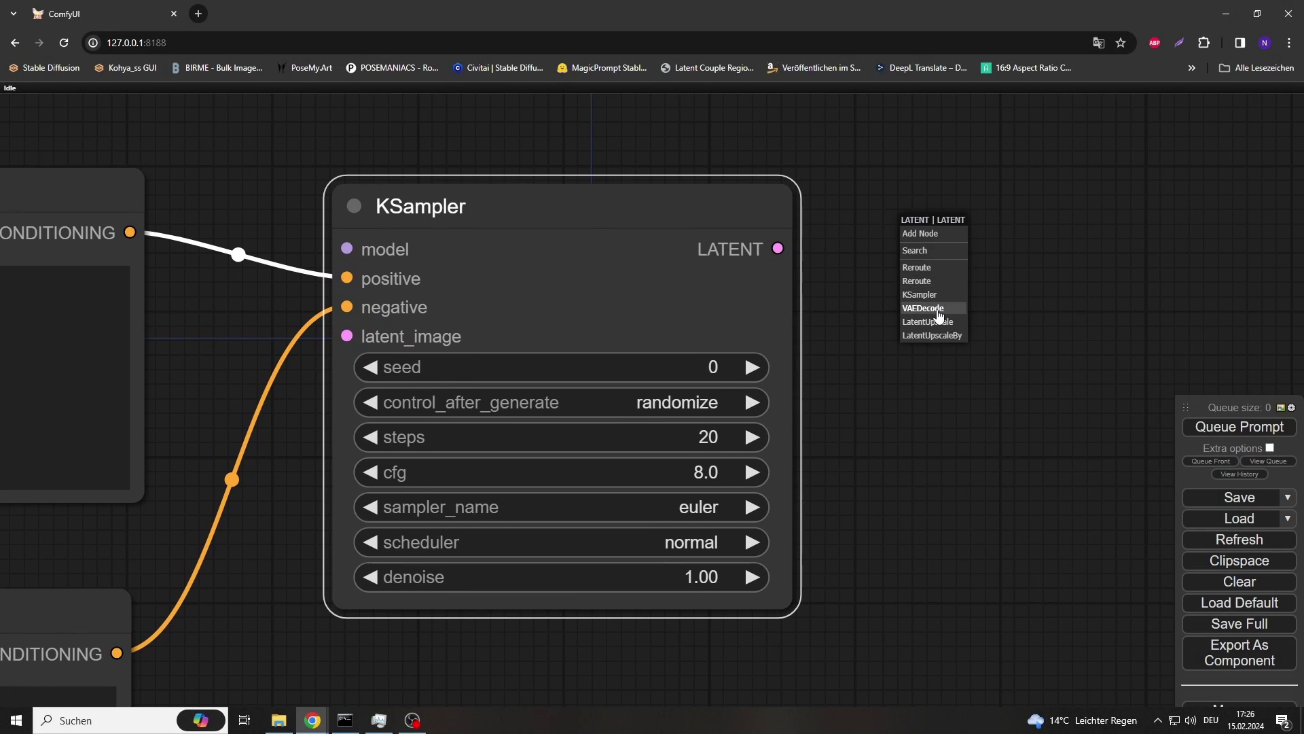
pyautogui.click(934, 309)
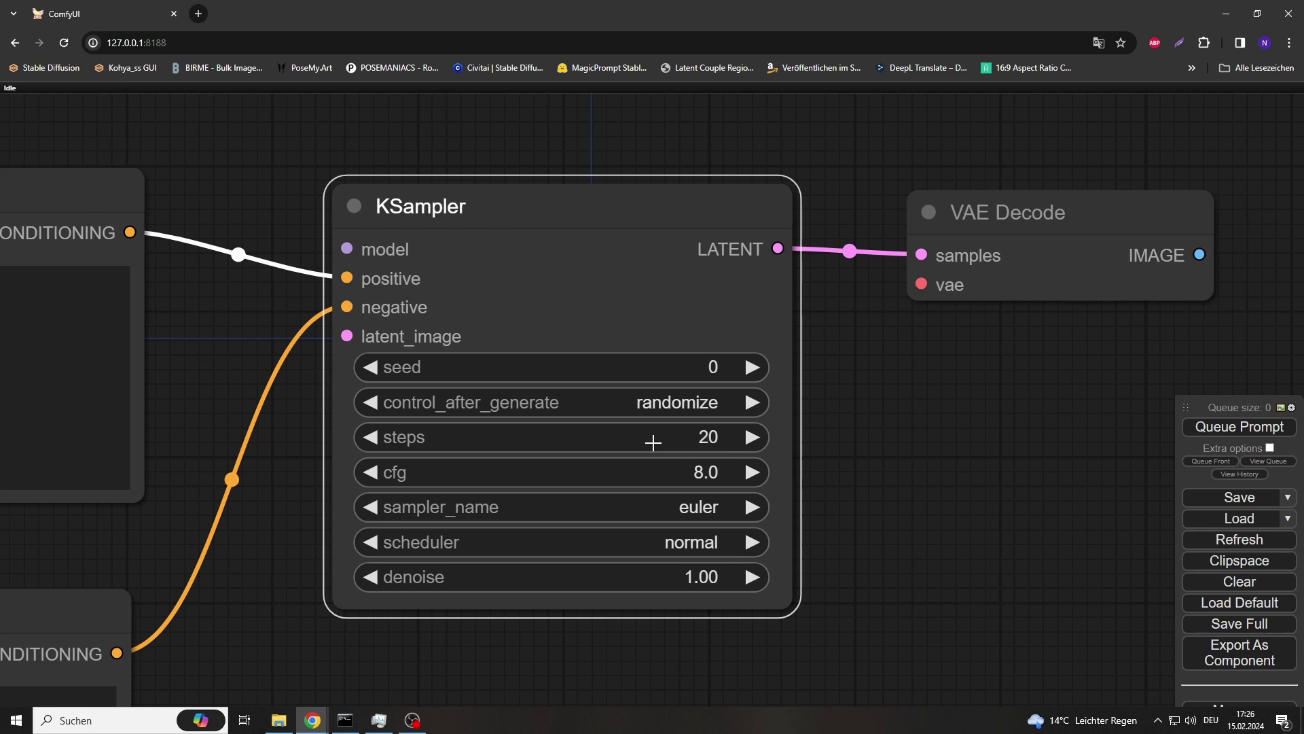
# Set the KSampler steps to 55 and add a Save Image node connected to the VAE Decode image output
pyautogui.moveTo(653, 442); pyautogui.dragTo(676, 436)
pyautogui.click(749, 436)
pyautogui.moveTo(1200, 255); pyautogui.dragTo(977, 416)
pyautogui.click(1111, 499)
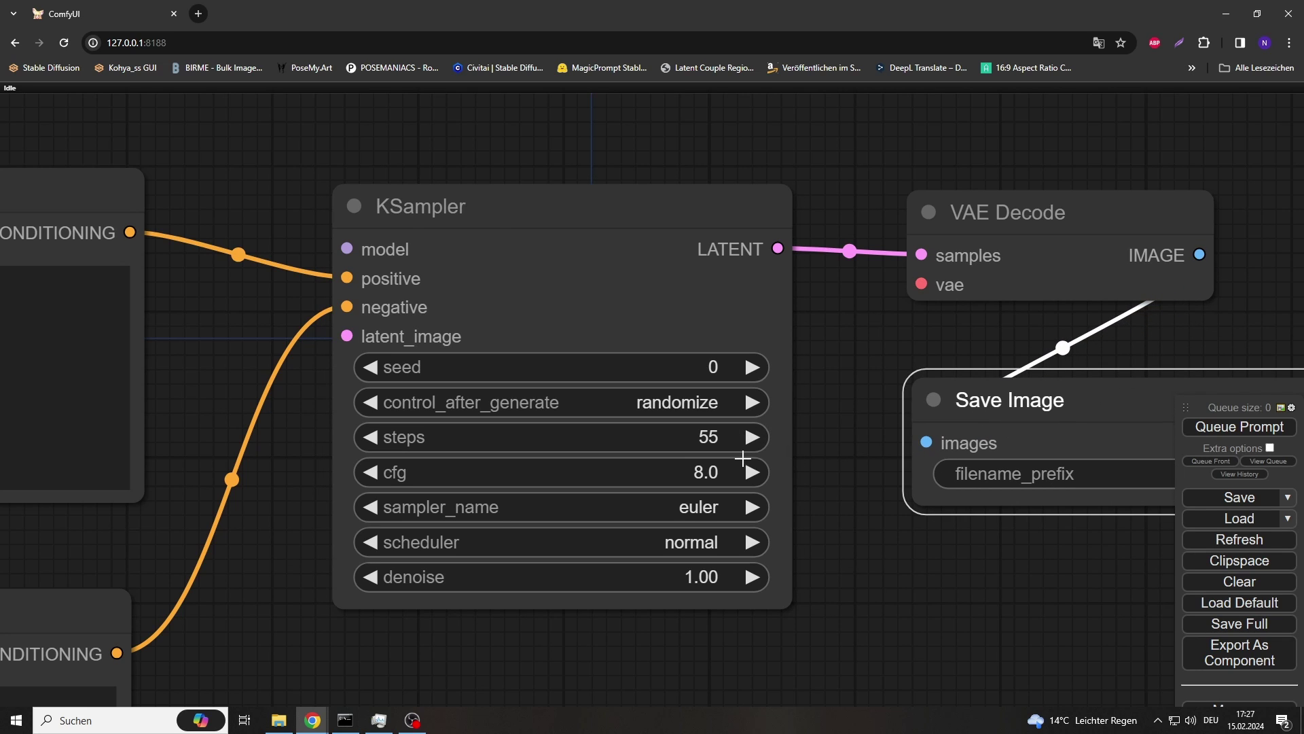
# Set the KSampler's sampler_name to dpmpp_2s_ancestral and adjust its cfg value
pyautogui.click(627, 518)
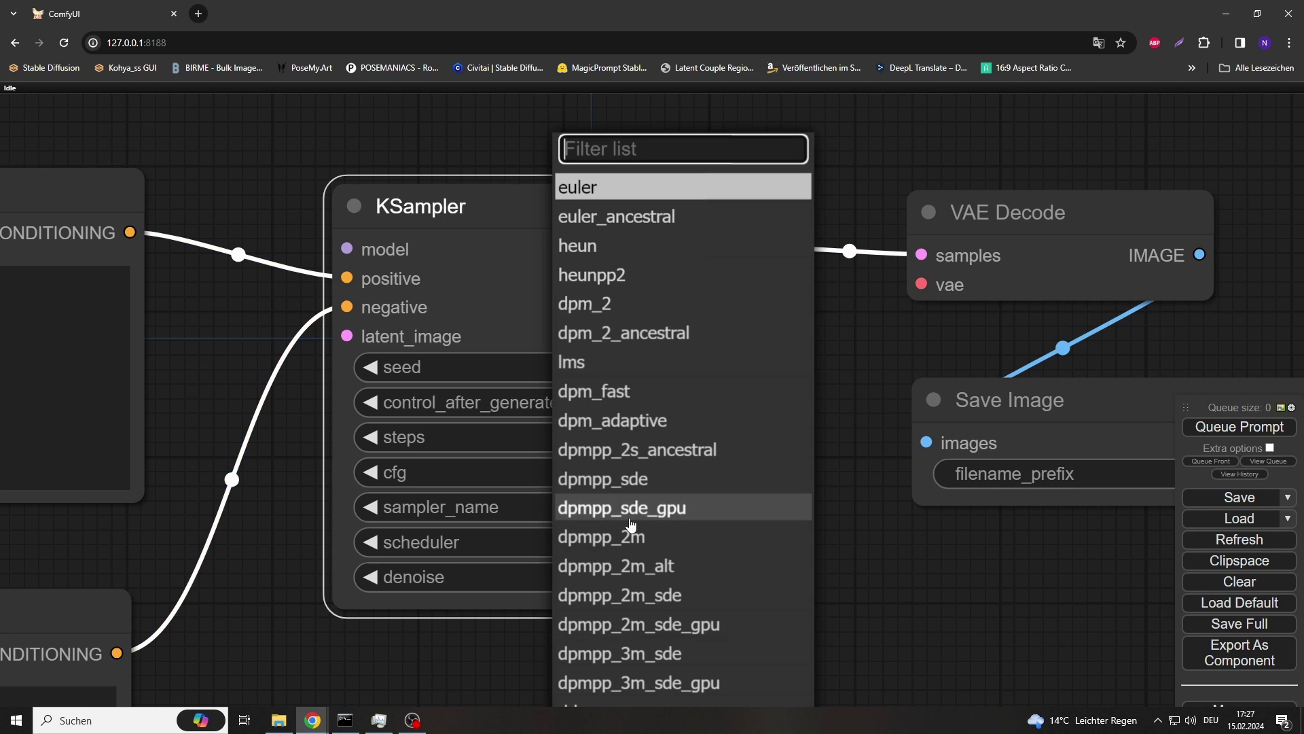
pyautogui.click(670, 456)
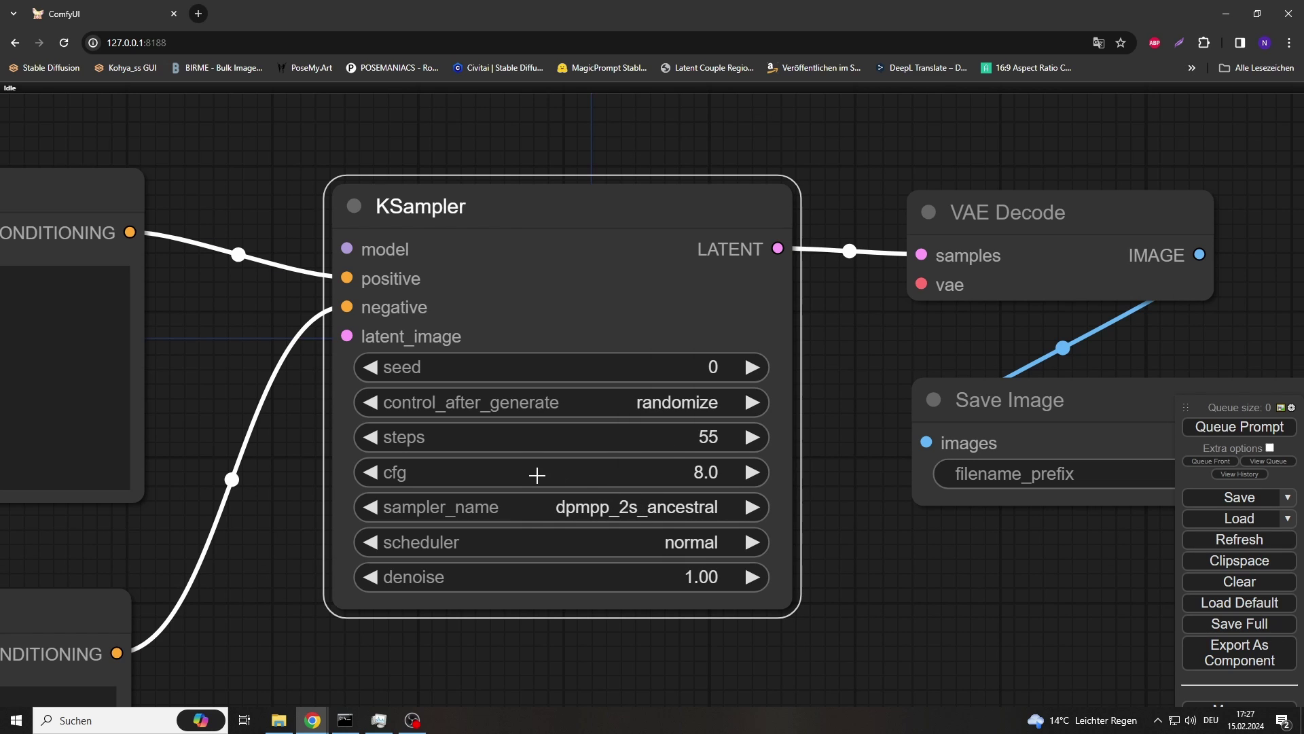
pyautogui.moveTo(537, 475); pyautogui.dragTo(518, 476)
pyautogui.moveTo(266, 400); pyautogui.dragTo(740, 377)
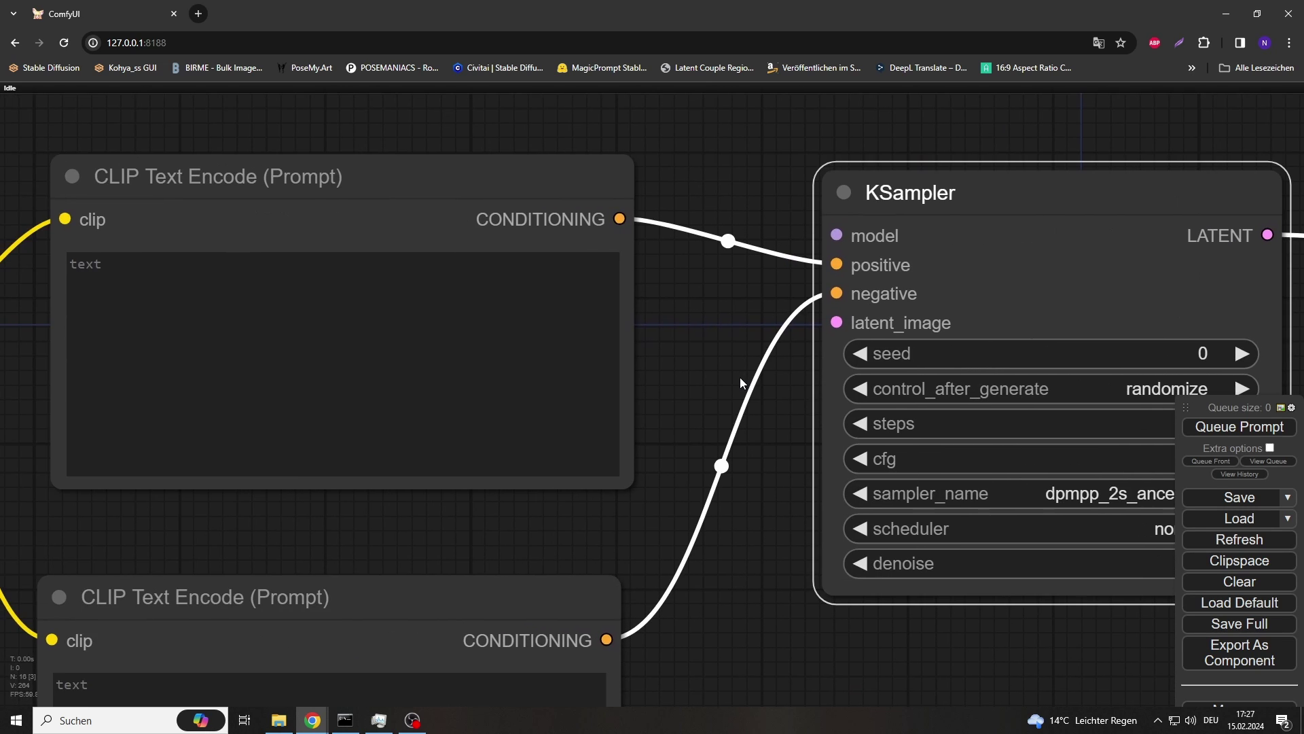
# Enter the positive prompt "image of a dense forest, 8k, dramatic lighting, highly detailed, realistic, high depth of field" and negative prompt "blurry"
pyautogui.scroll(-2, 740, 377)
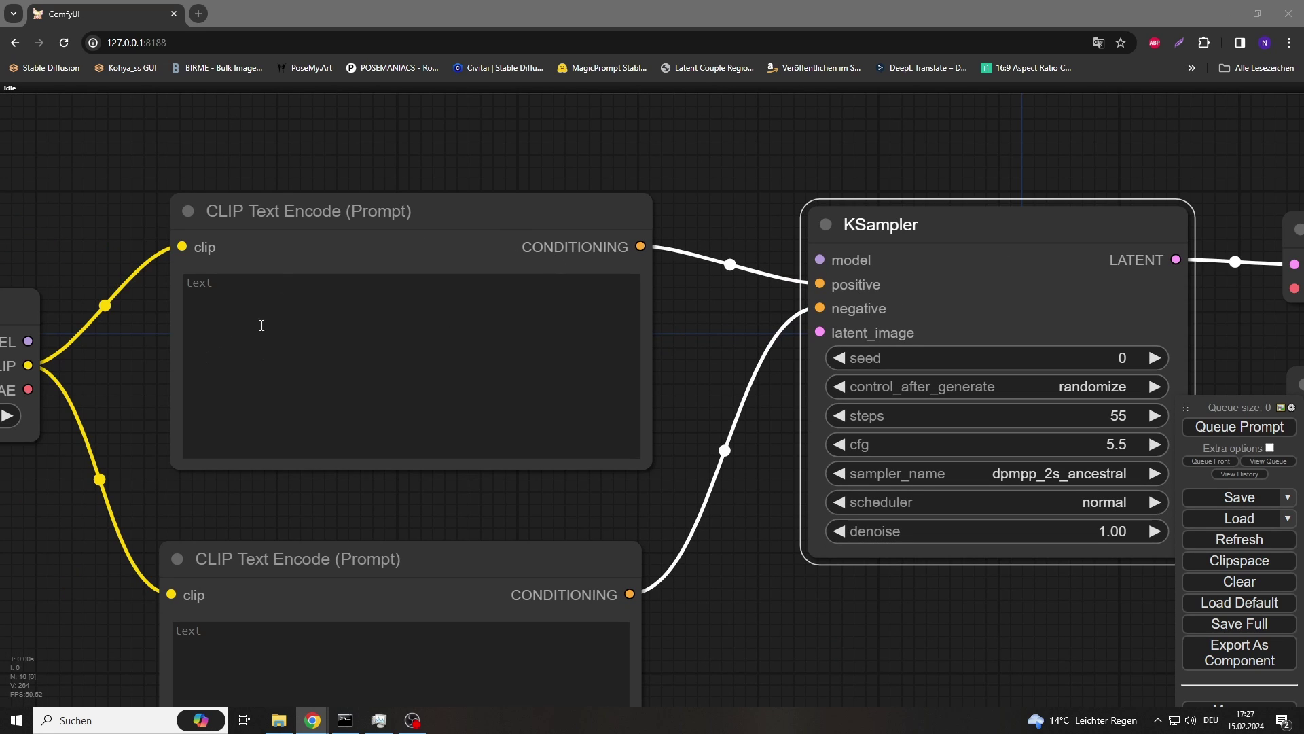
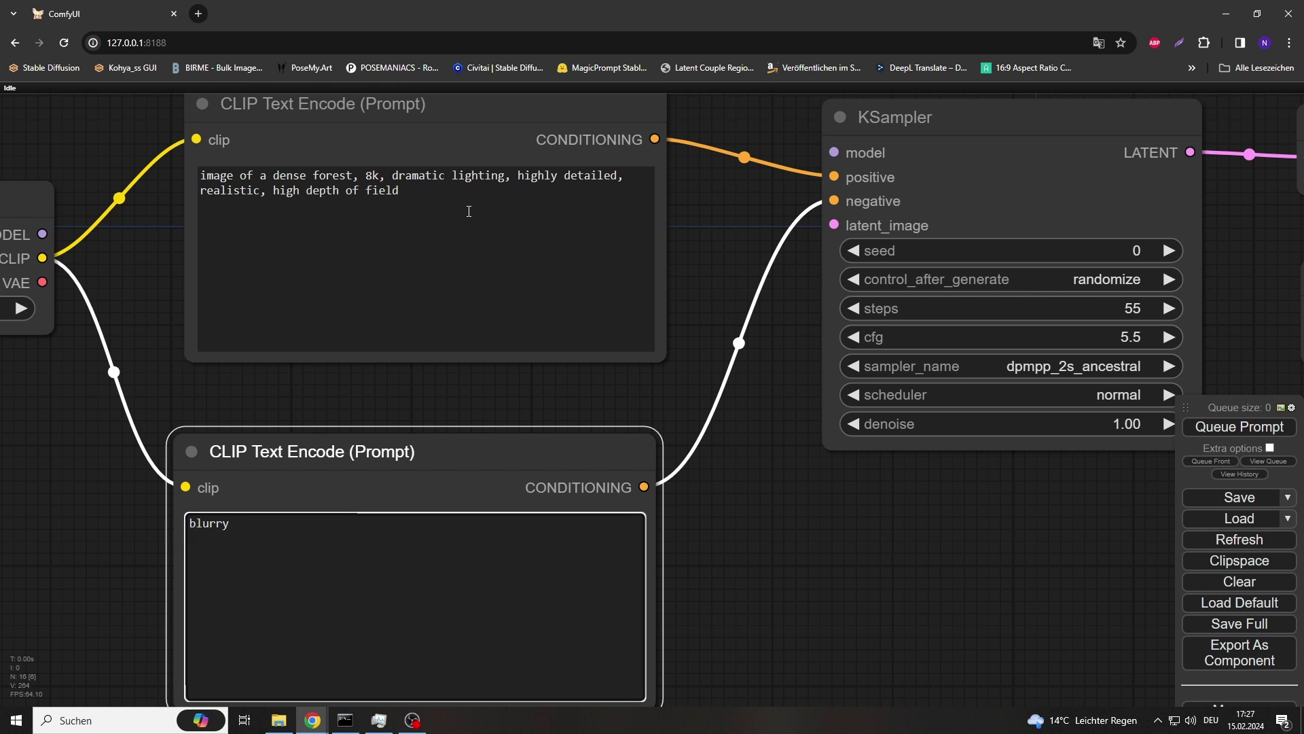
pyautogui.moveTo(664, 367); pyautogui.dragTo(525, 428)
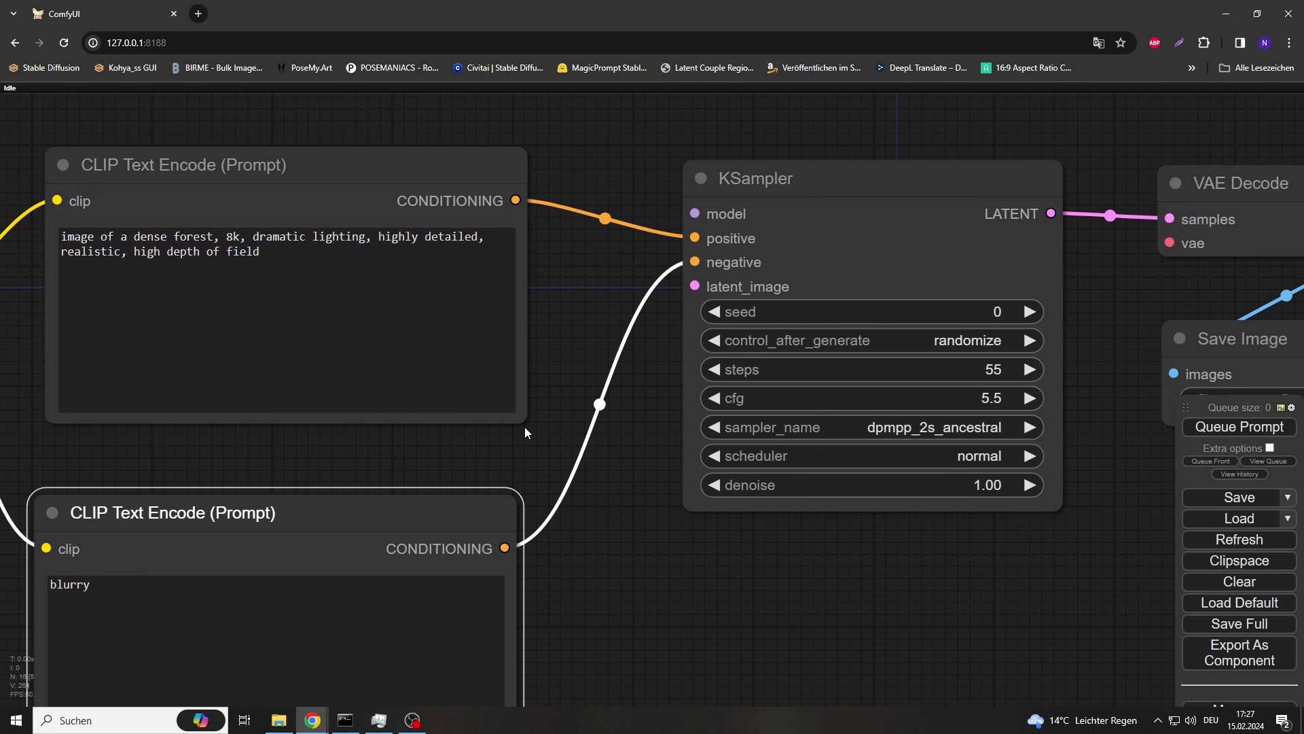
# Set the KSampler's control_after_generate to fixed and its seed to 6
pyautogui.scroll(-1, 597, 466)
pyautogui.moveTo(1057, 543); pyautogui.dragTo(933, 551)
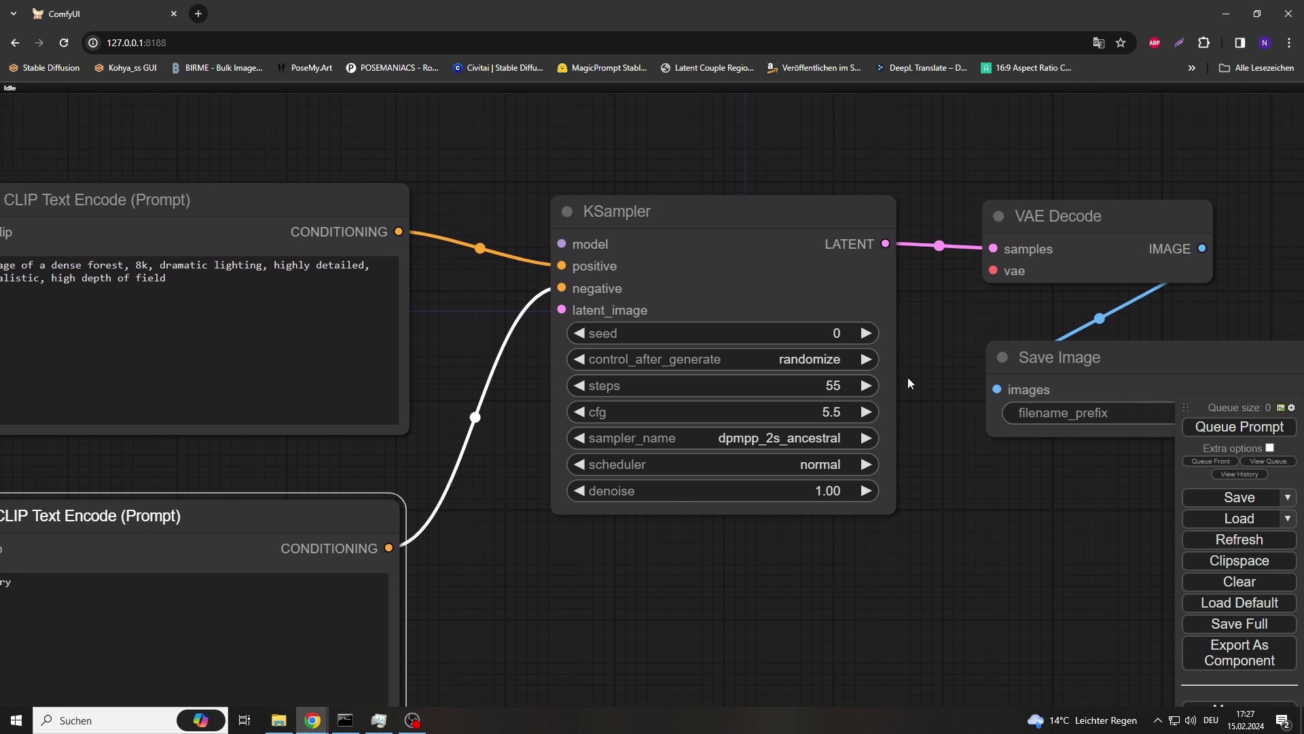
pyautogui.click(809, 365)
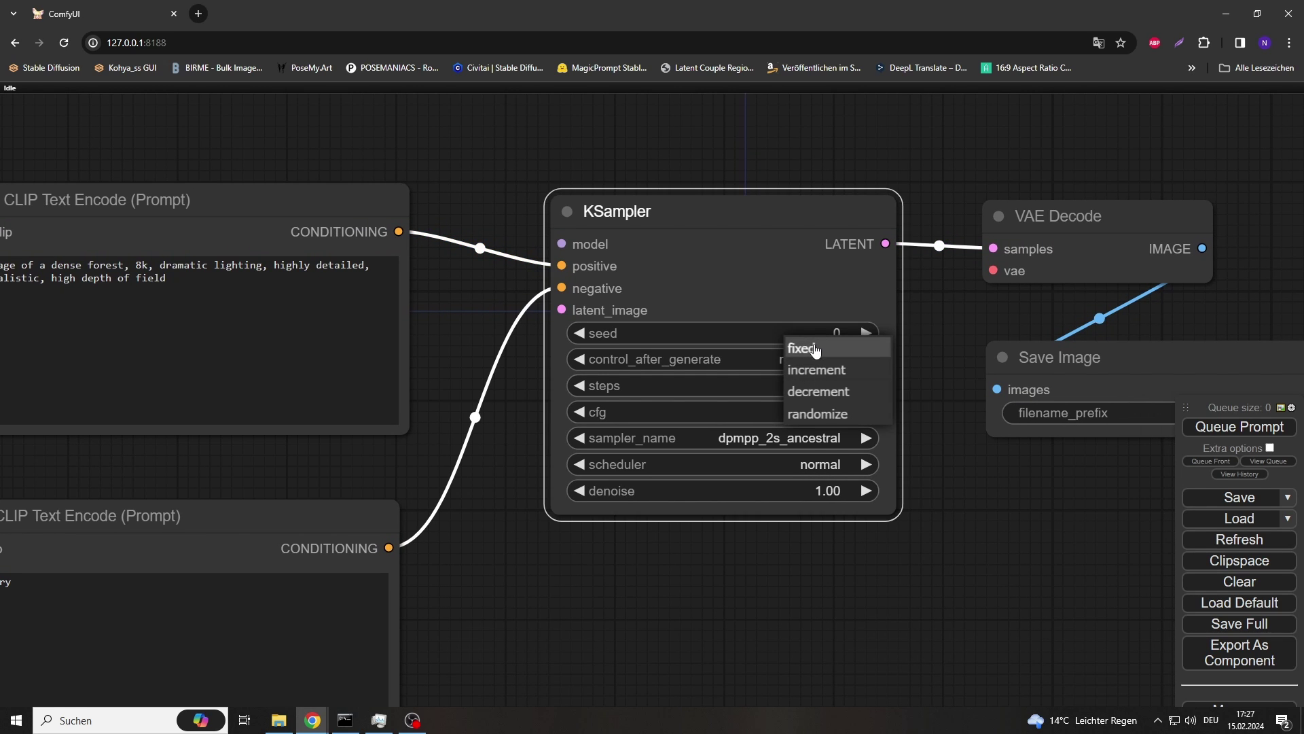
pyautogui.click(805, 343)
pyautogui.scroll(4, 914, 440)
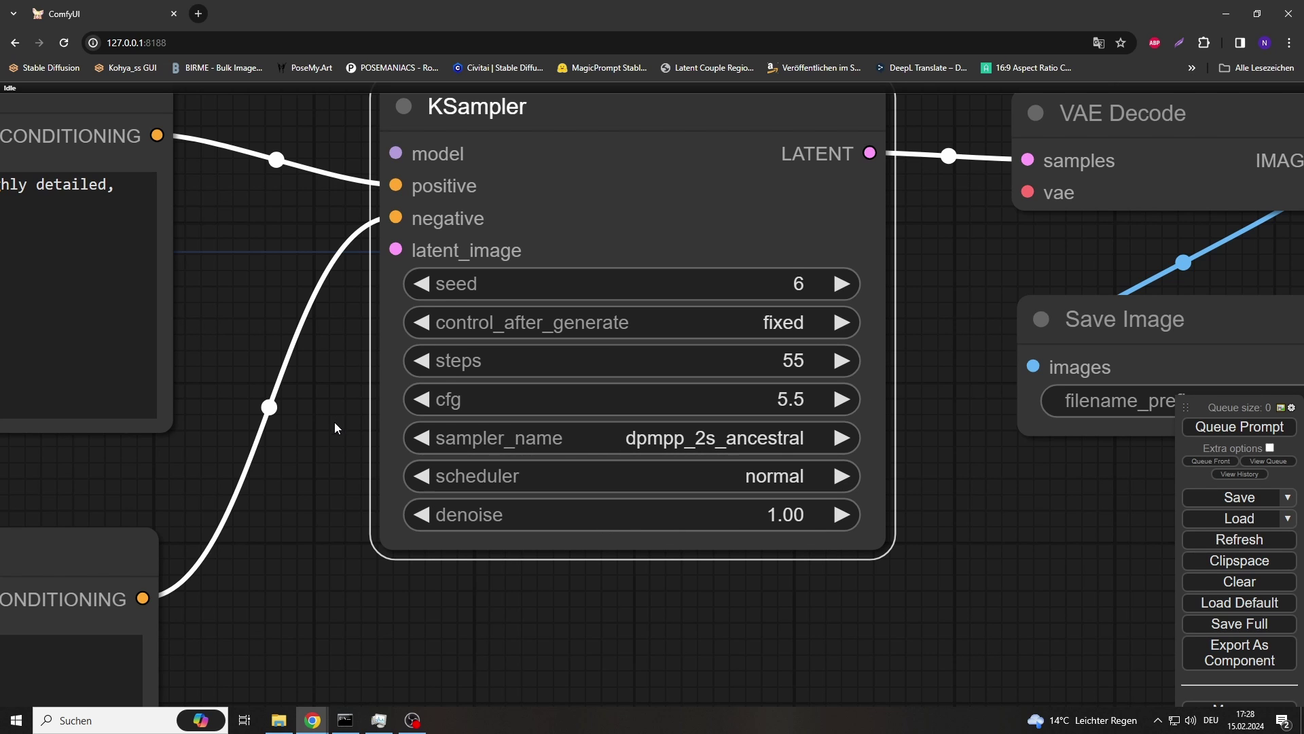
# Set the Save Image node's filename_prefix to "ComfyUI_show, don't tell_emb"
pyautogui.moveTo(334, 422); pyautogui.dragTo(563, 401)
pyautogui.scroll(-2, 433, 420)
pyautogui.scroll(-4, 432, 420)
pyautogui.click(1155, 375)
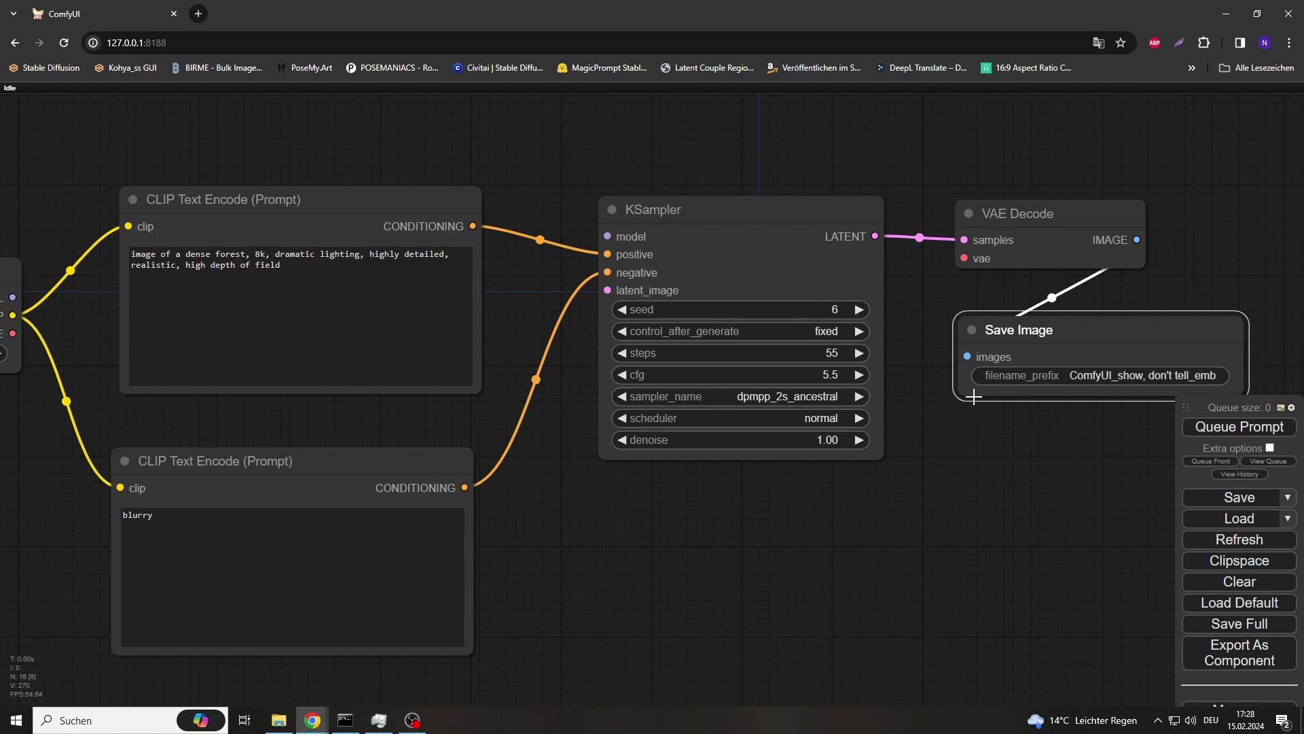
# Connect Load Checkpoint's MODEL output to Apply IPAdapter's model input, and Apply IPAdapter's MODEL output to the KSampler's model input
pyautogui.scroll(-6, 846, 396)
pyautogui.moveTo(701, 510); pyautogui.dragTo(680, 656)
pyautogui.moveTo(322, 506); pyautogui.dragTo(481, 186)
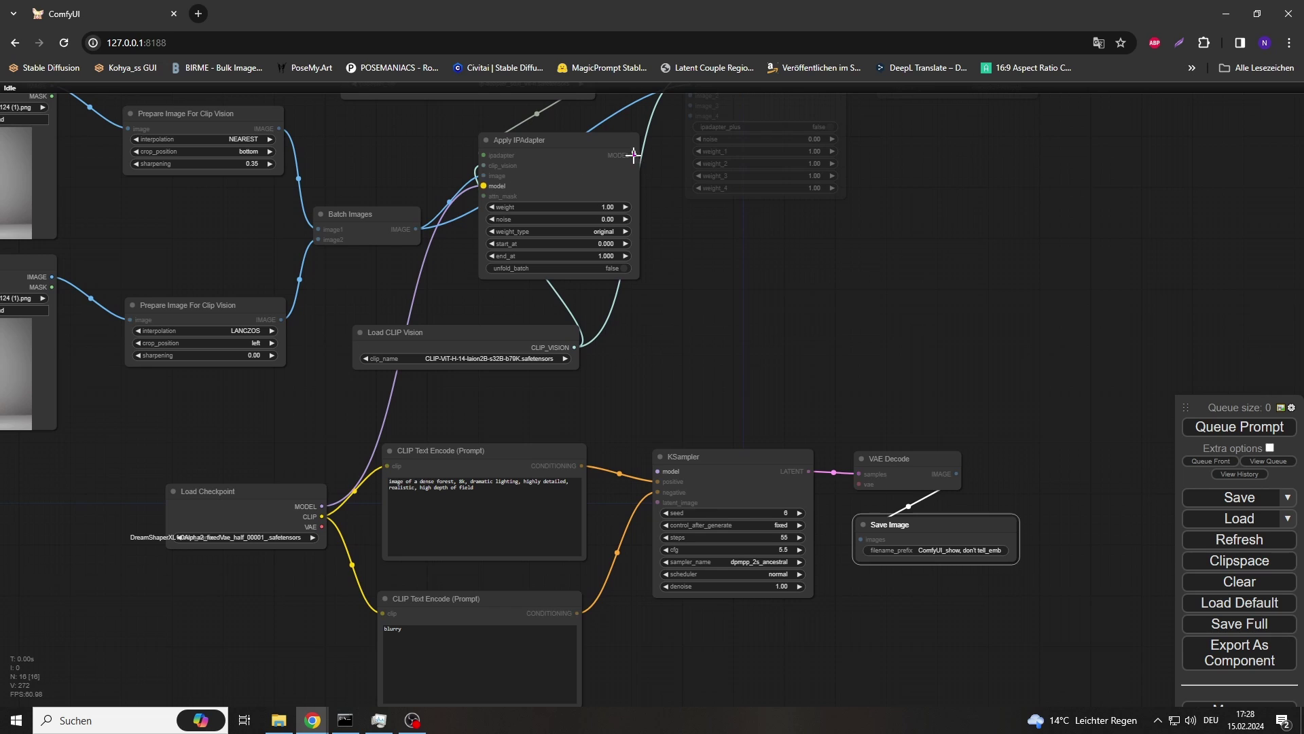
pyautogui.moveTo(635, 155); pyautogui.dragTo(658, 471)
# Add an Empty Latent Image node to the KSampler's latent_image input and set its width to 1280 and height to 768
pyautogui.moveTo(728, 391); pyautogui.dragTo(671, 295)
pyautogui.moveTo(601, 406); pyautogui.dragTo(601, 571)
pyautogui.click(631, 673)
pyautogui.scroll(3, 678, 580)
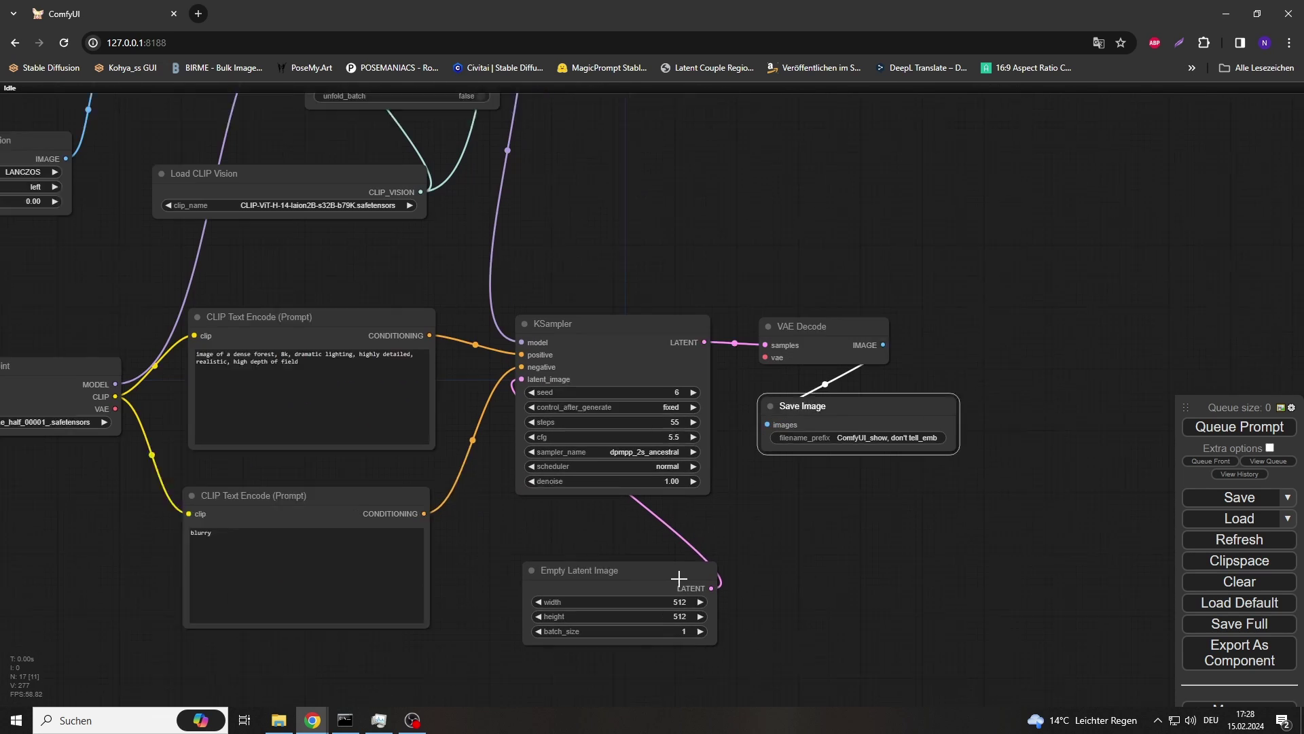
pyautogui.click(678, 603)
pyautogui.write('1280')
pyautogui.press('Return')
pyautogui.click(676, 620)
pyautogui.write('768')
pyautogui.press('Return')
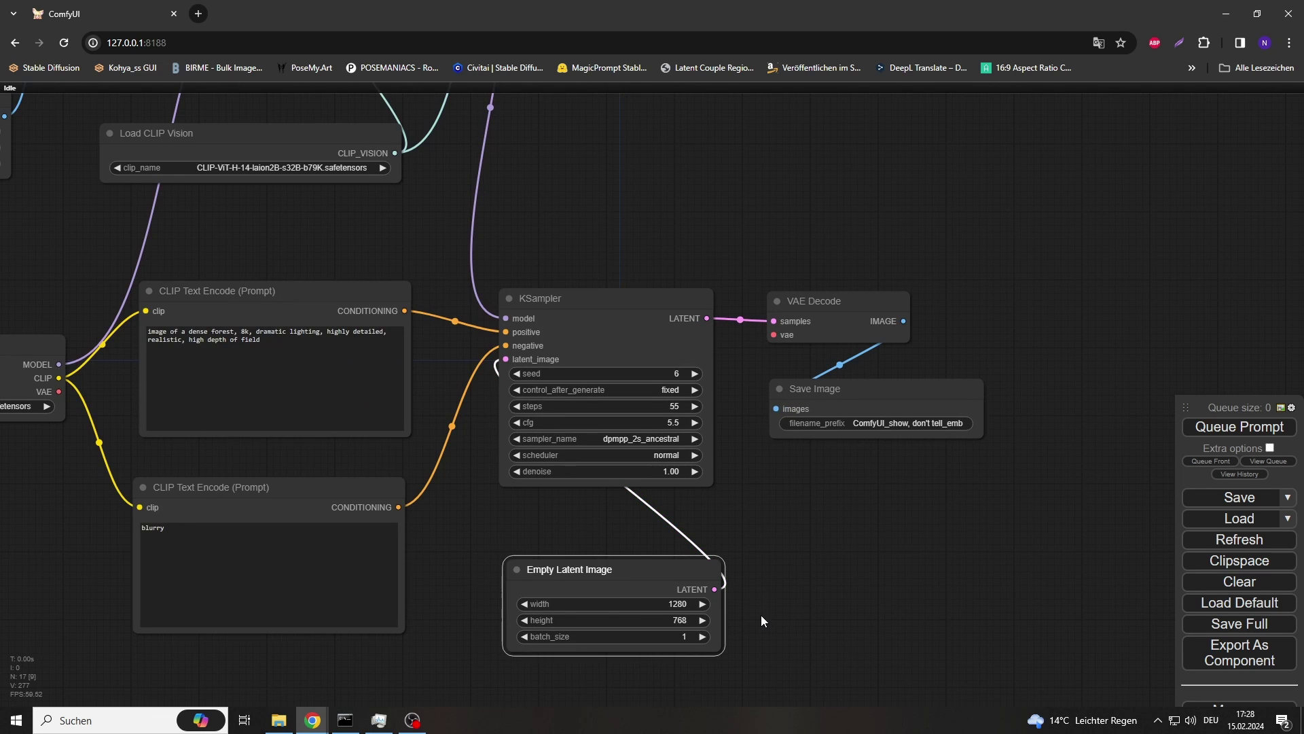
# Replace the pictures in both Load Image nodes with the green forest tree images from the file folder
pyautogui.scroll(-4, 751, 609)
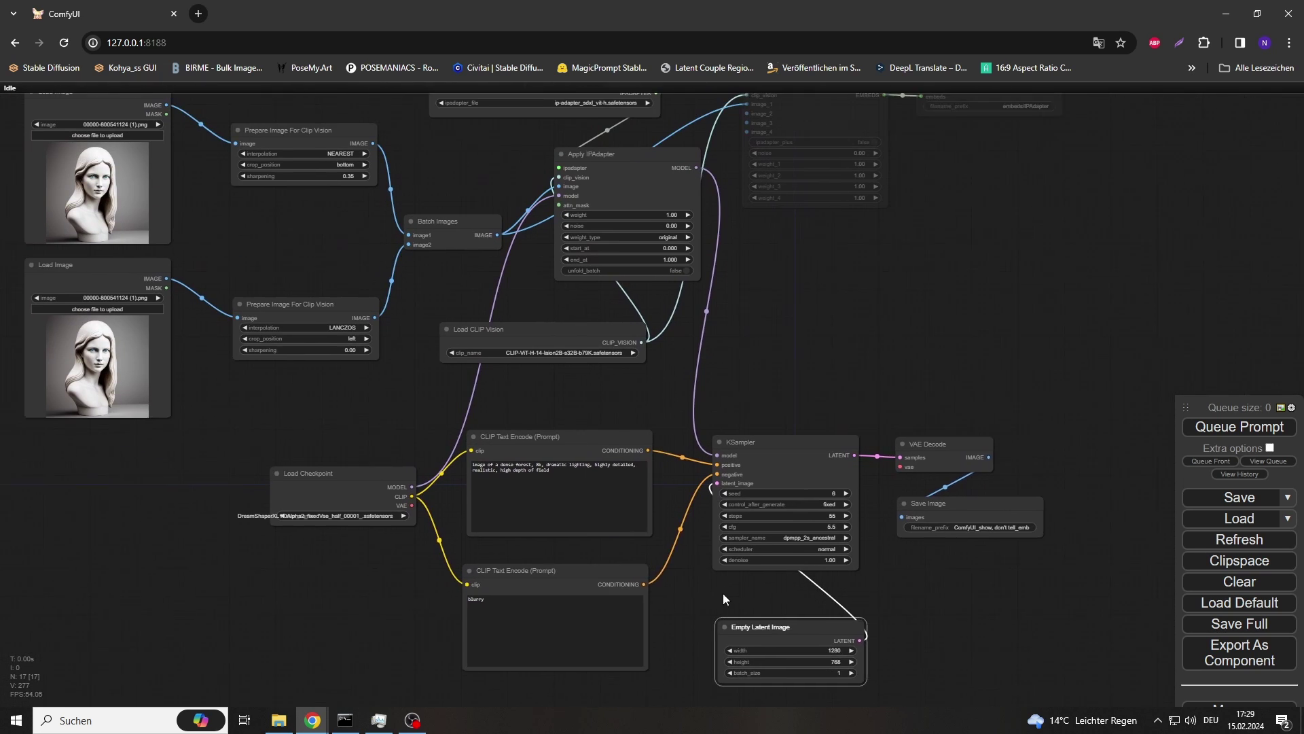
pyautogui.moveTo(723, 594); pyautogui.dragTo(741, 628)
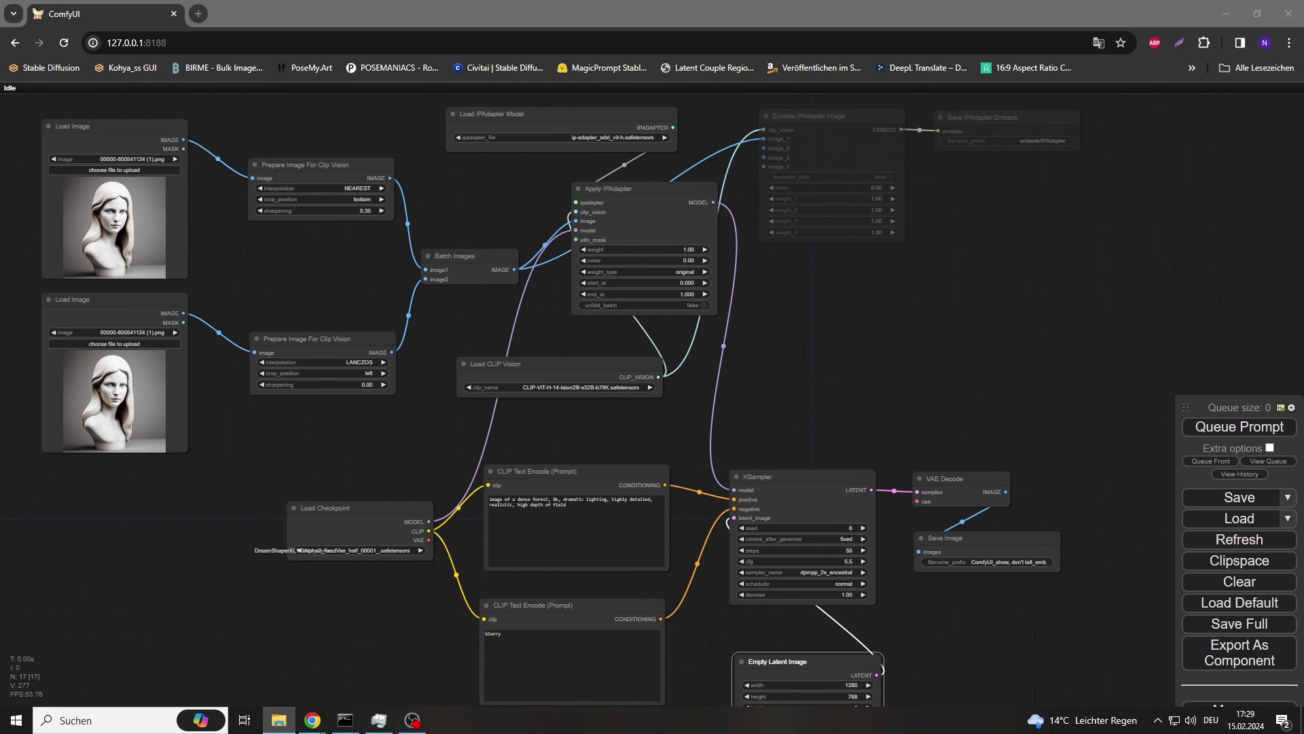
pyautogui.moveTo(0, 231); pyautogui.dragTo(114, 231)
pyautogui.moveTo(18, 320); pyautogui.dragTo(117, 411)
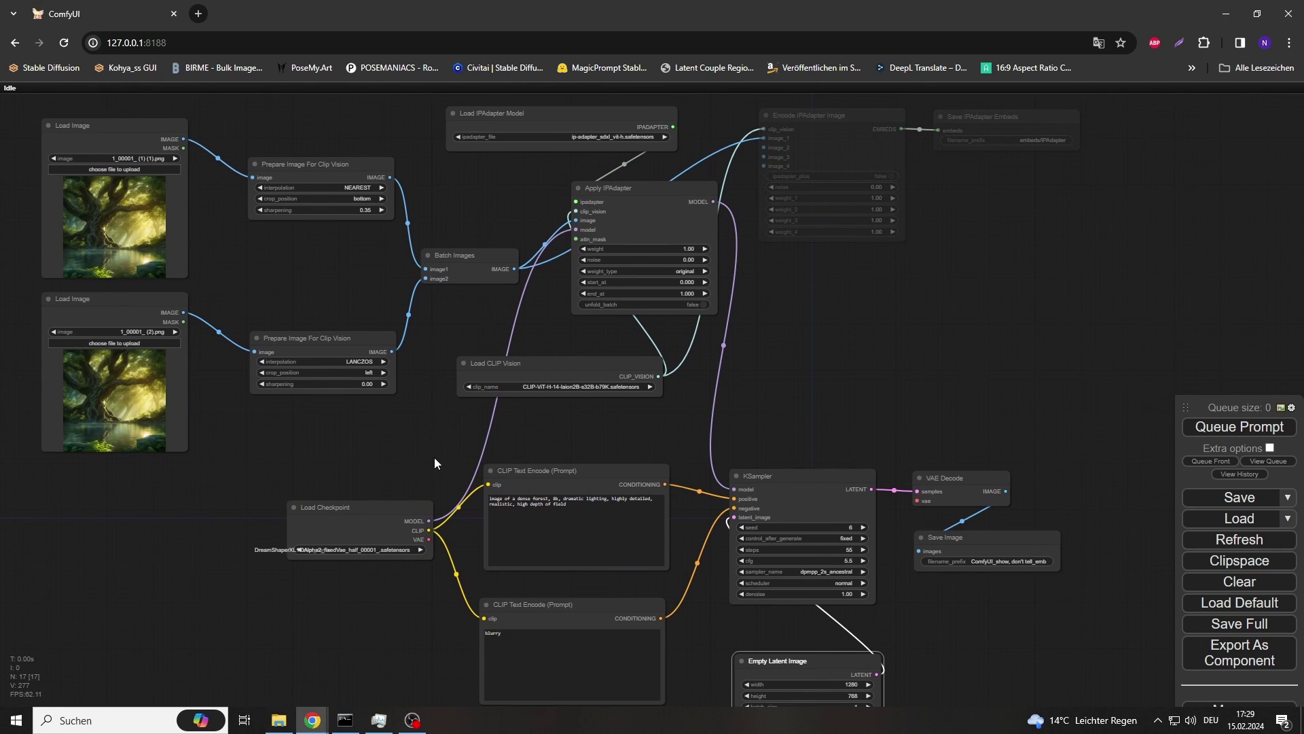
# Connect Load Checkpoint's VAE output to VAE Decode with the latent batch_size at 2, and queue the prompt
pyautogui.moveTo(769, 424); pyautogui.dragTo(701, 375)
pyautogui.click(1232, 427)
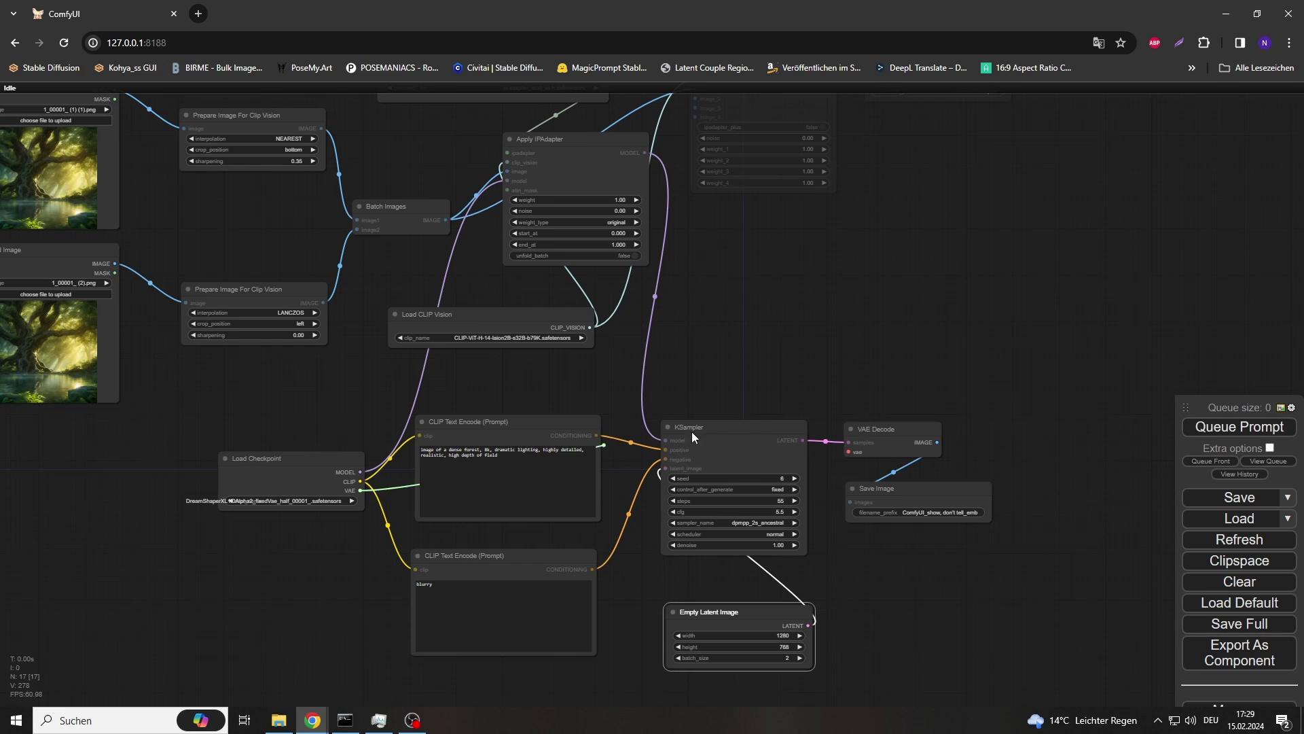
pyautogui.moveTo(724, 327); pyautogui.dragTo(744, 368)
pyautogui.scroll(-1, 762, 371)
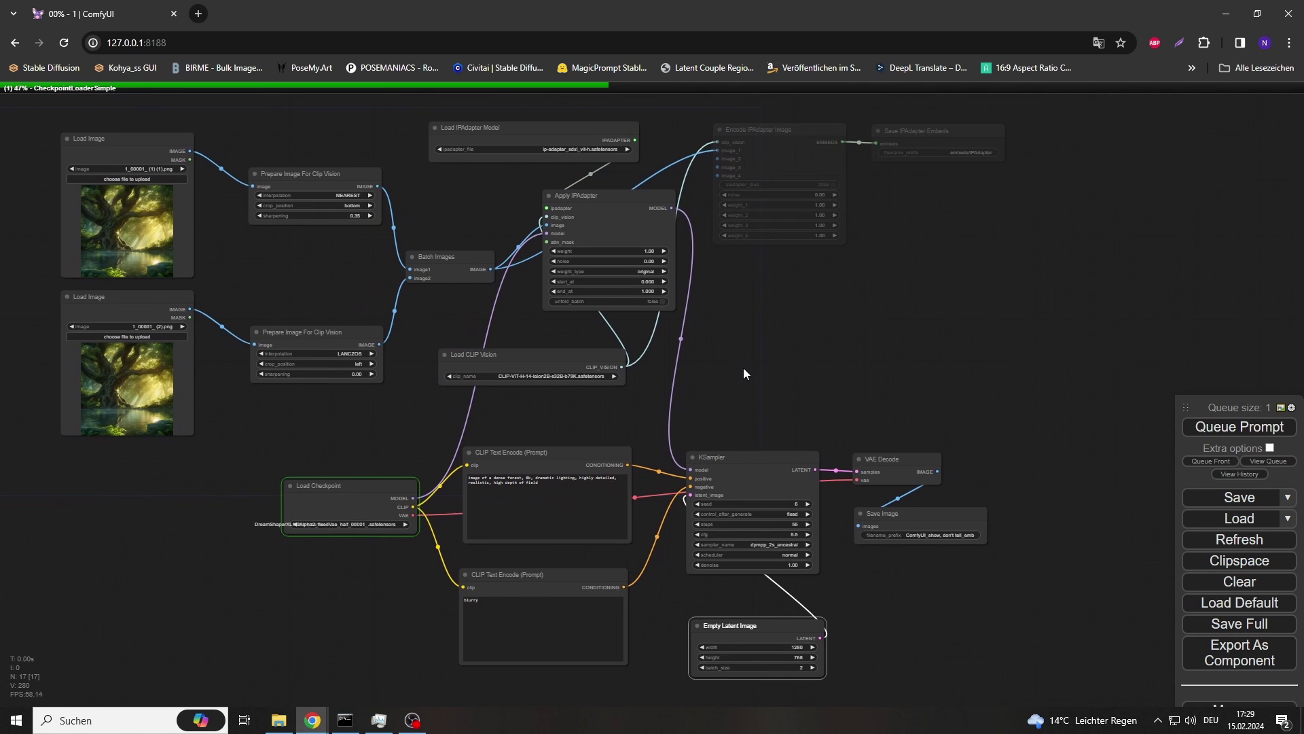
# Widen the Load Checkpoint node so its checkpoint name fits, and move it away from the prompt nodes
pyautogui.moveTo(415, 531); pyautogui.dragTo(476, 531)
pyautogui.moveTo(428, 496); pyautogui.dragTo(319, 495)
pyautogui.moveTo(370, 532); pyautogui.dragTo(394, 532)
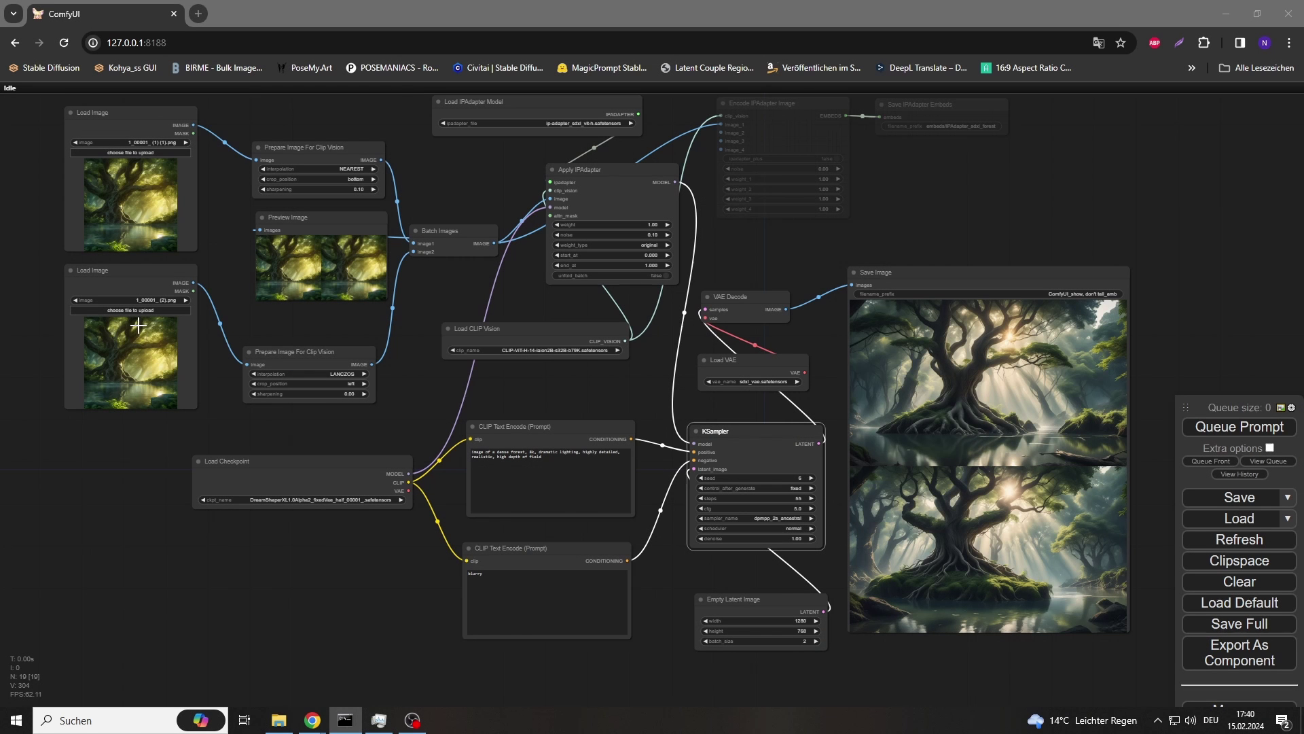
# Unmute the Encode IPAdapter Image and Save IPAdapter Embeds nodes together and queue the prompt to save the forest embeds
pyautogui.scroll(5, 744, 336)
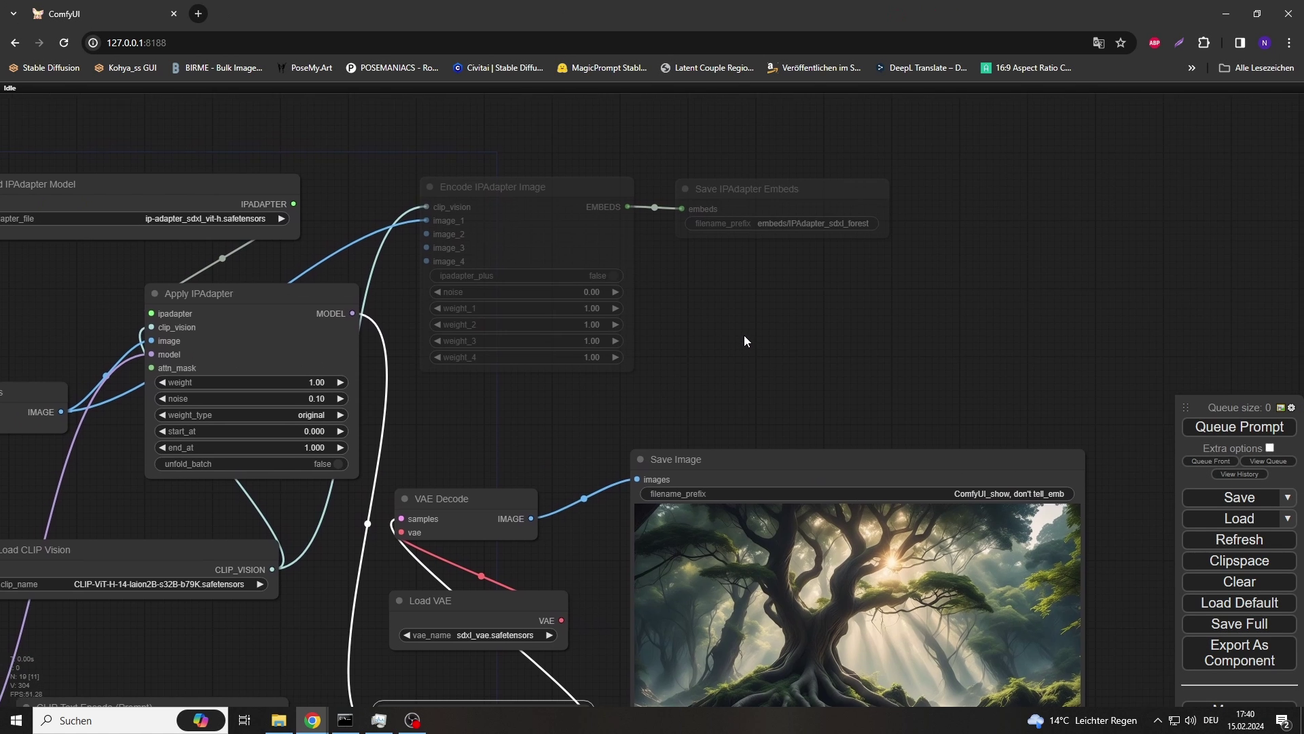
pyautogui.scroll(1, 744, 340)
pyautogui.moveTo(418, 131); pyautogui.dragTo(815, 425)
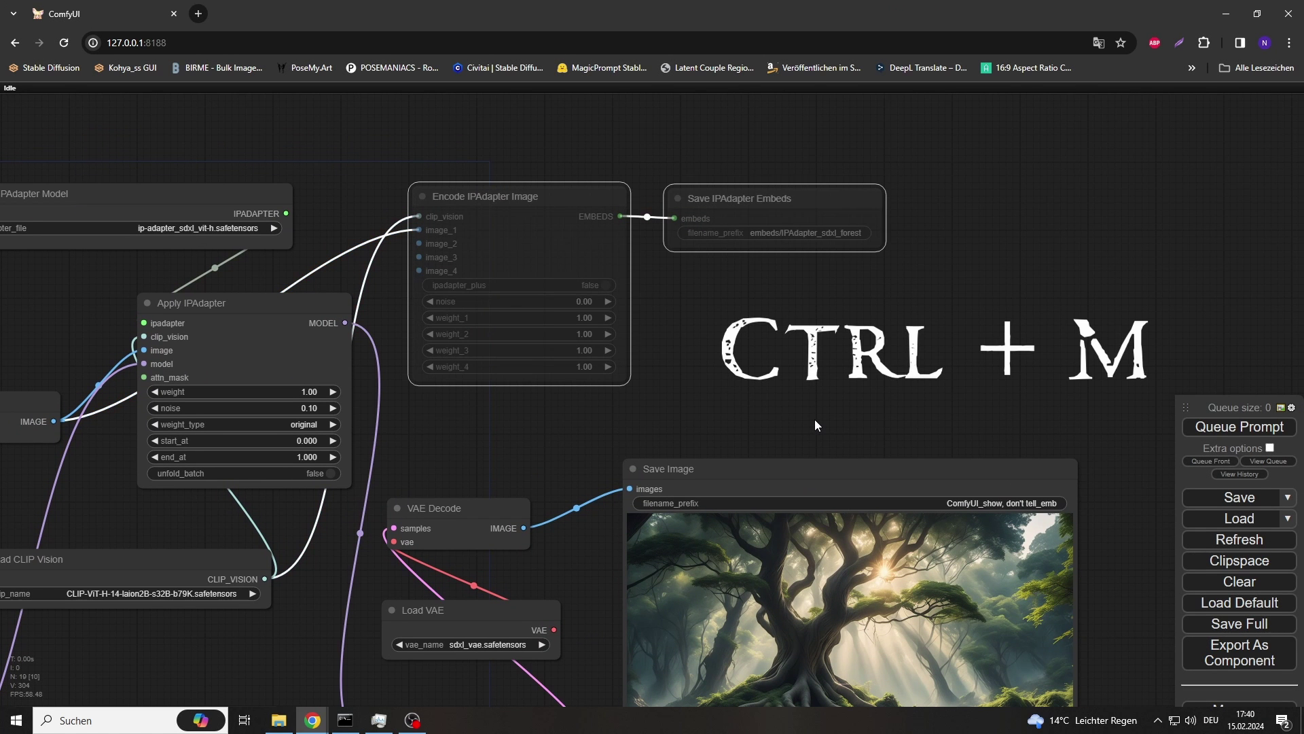
pyautogui.hotkey('ctrl', 'm')
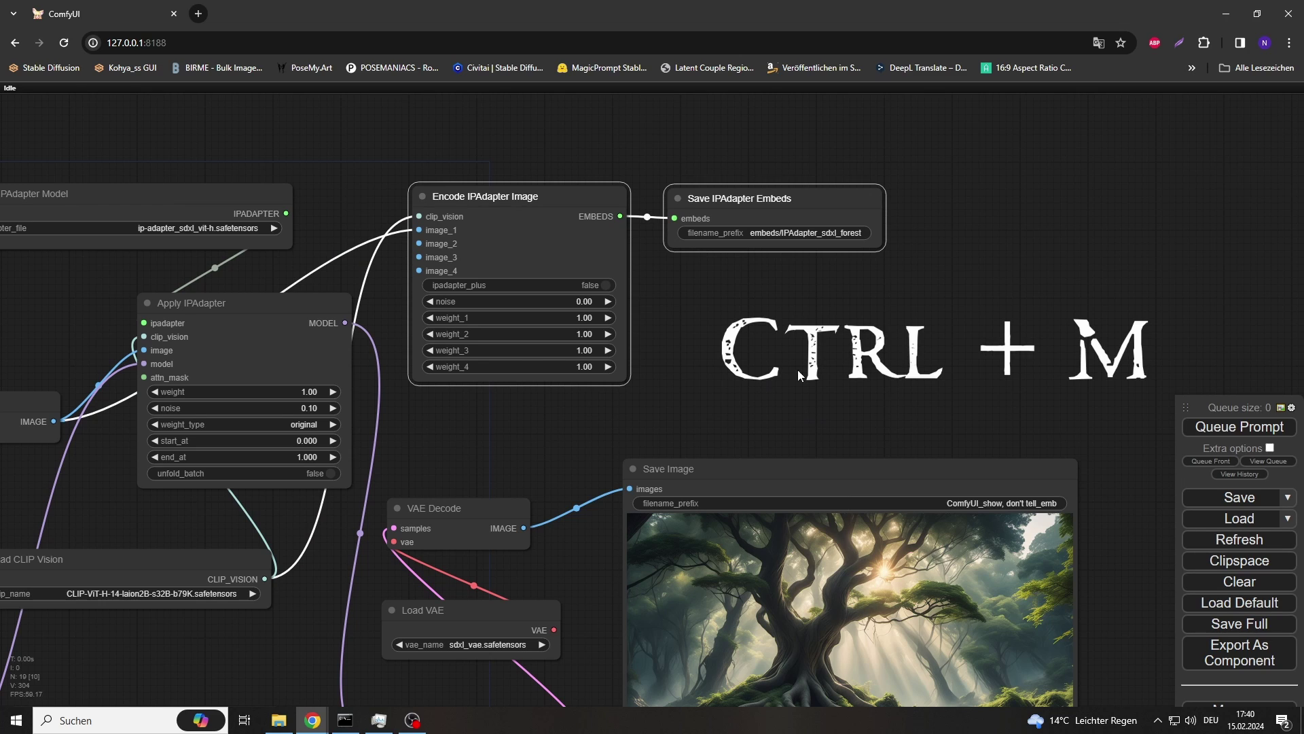
pyautogui.click(1221, 431)
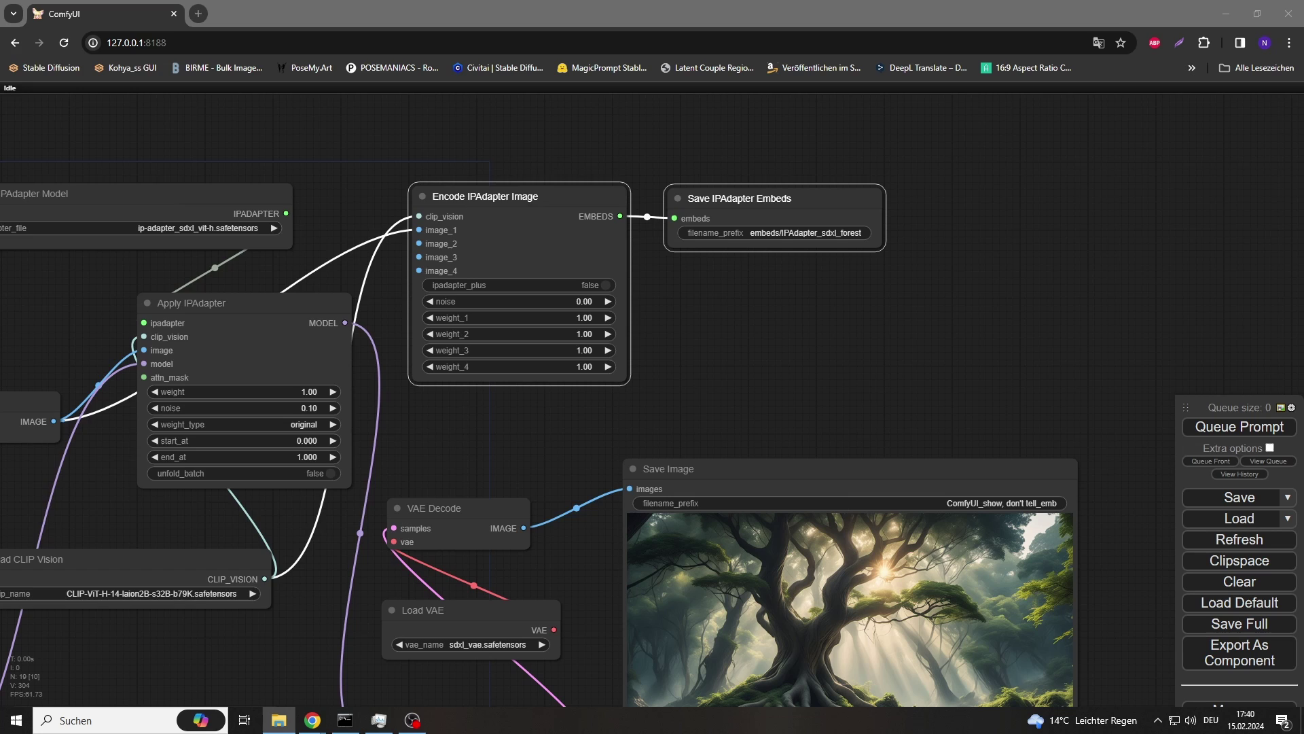
# Switch to File Explorer, open the embeds folder in ComfyUI's output folder, and copy IPAdapter_sdxl_forest_00001_.ipadpt
pyautogui.moveTo(0, 89); pyautogui.dragTo(611, 151)
pyautogui.click(500, 253)
pyautogui.doubleClick(501, 254)
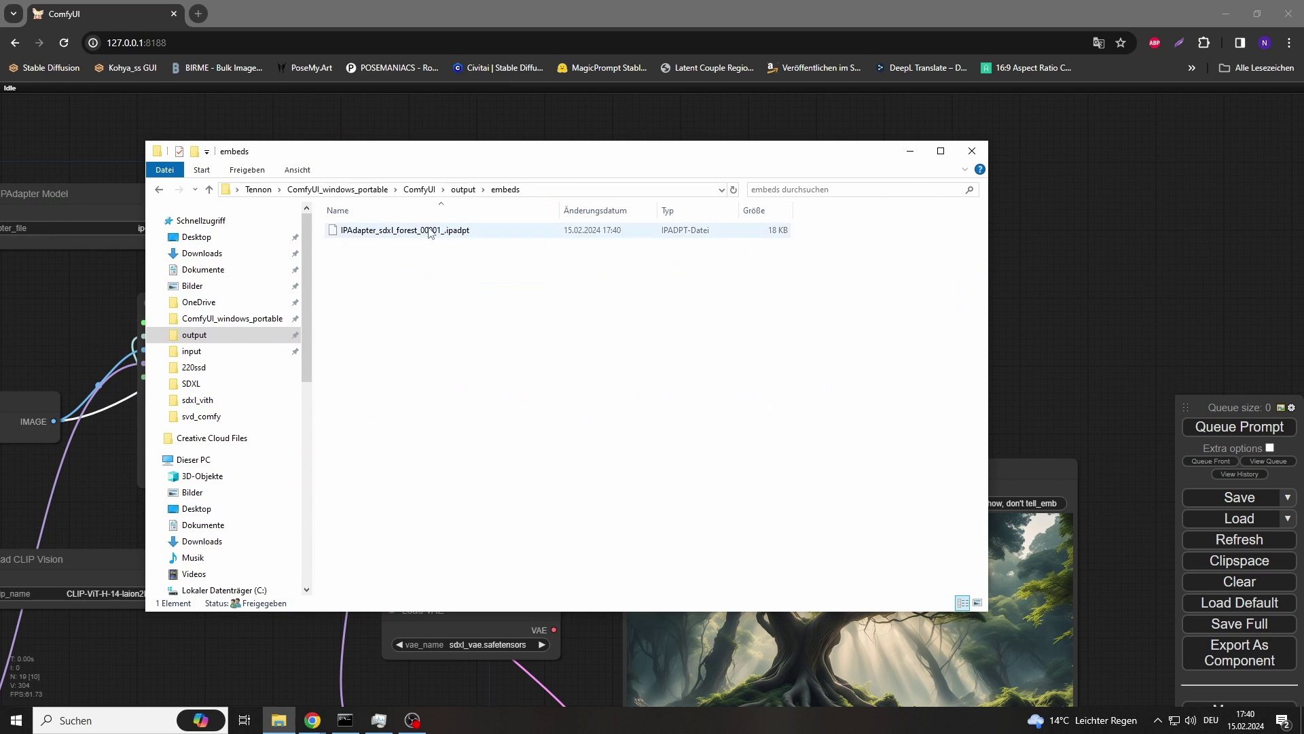
pyautogui.click(406, 235)
pyautogui.rightClick(406, 237)
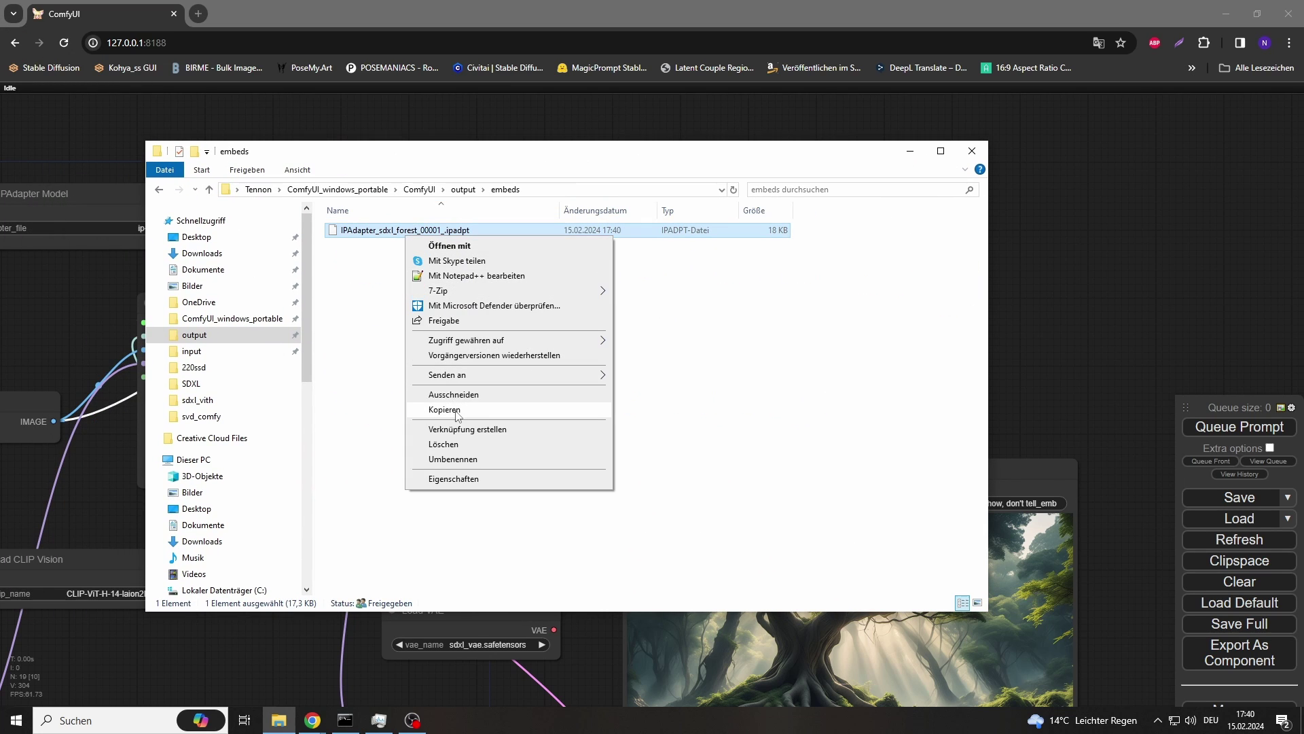
pyautogui.click(445, 411)
# Create a new folder named embeds inside ComfyUI's input folder
pyautogui.click(183, 351)
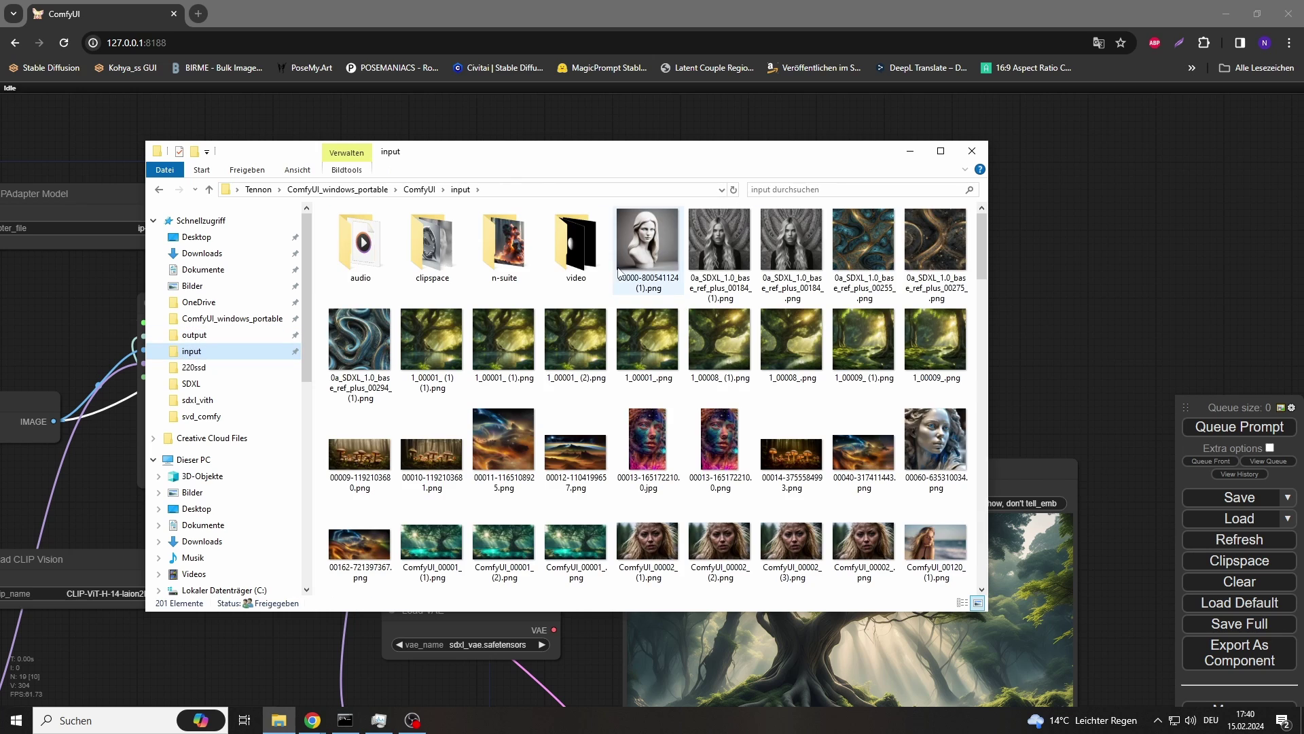
pyautogui.rightClick(500, 299)
pyautogui.moveTo(642, 503)
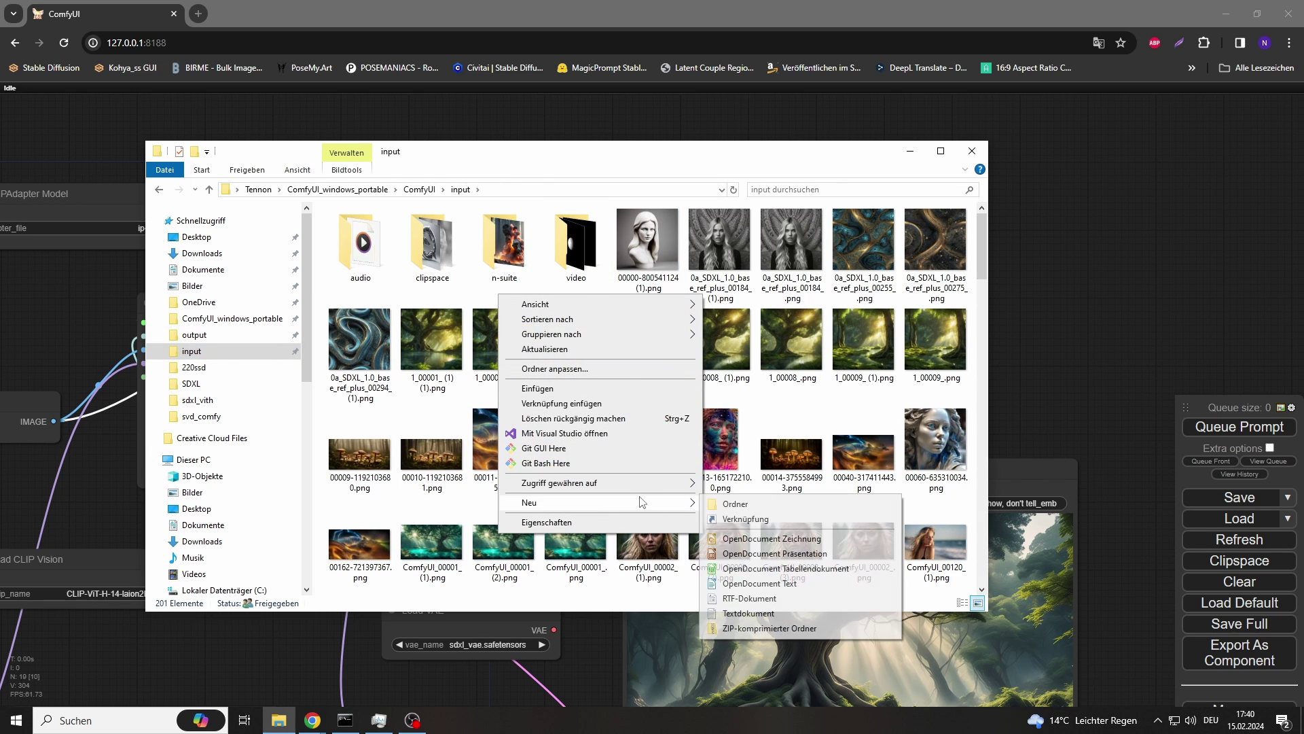
pyautogui.click(759, 510)
pyautogui.write('embeds')
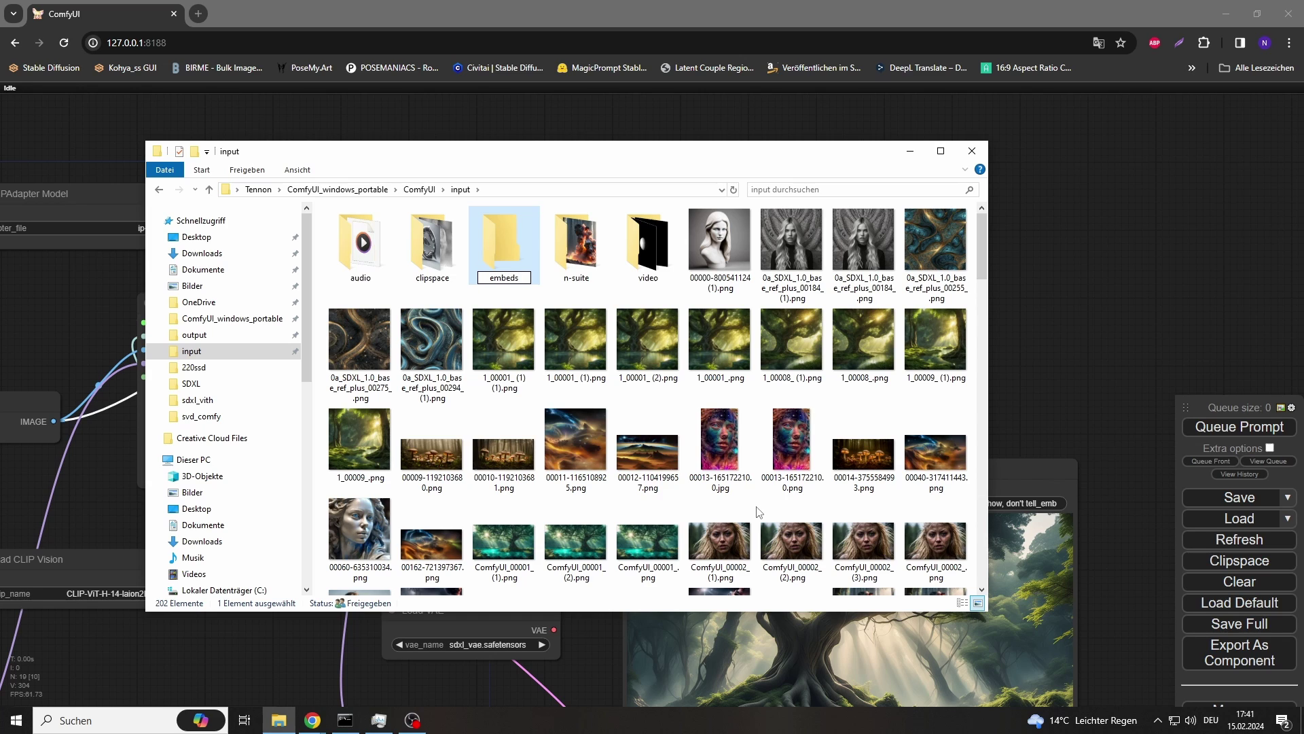
pyautogui.press('Return')
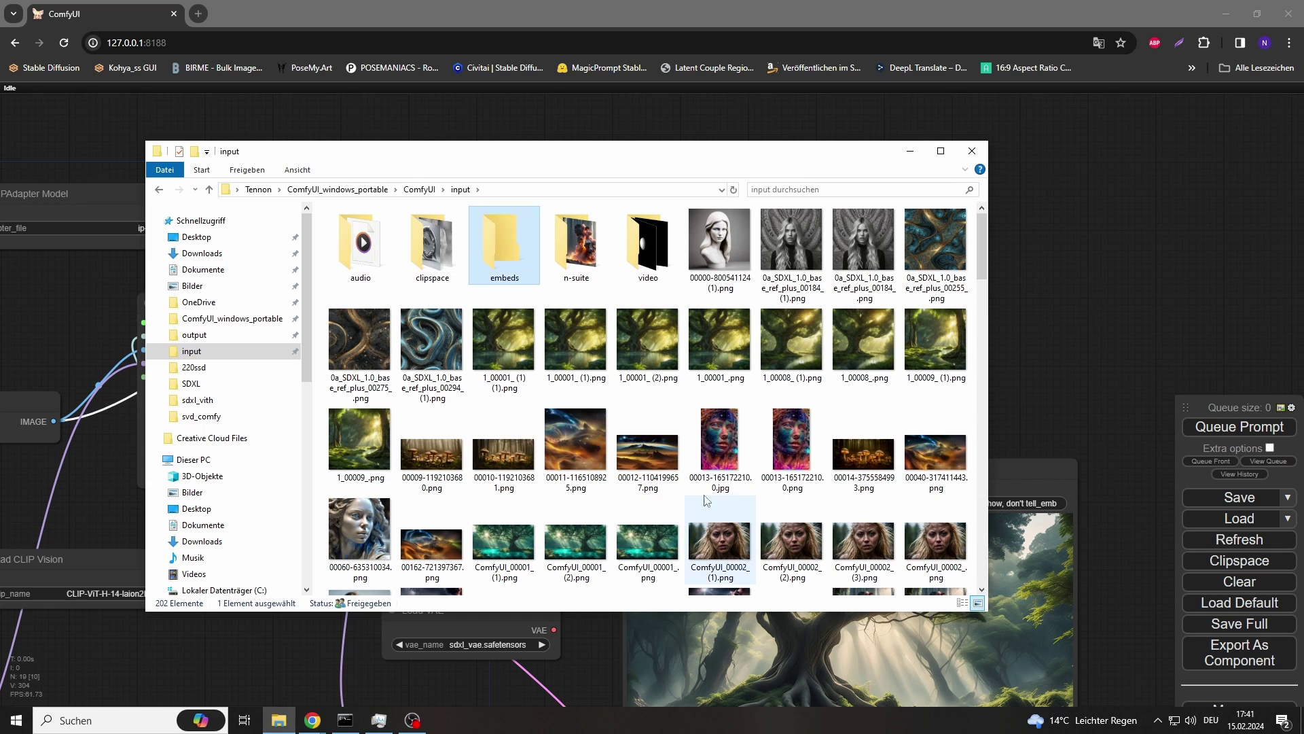
# Paste the copied forest embeds file into the input folder's embeds subfolder and minimize File Explorer
pyautogui.doubleClick(509, 244)
pyautogui.rightClick(487, 304)
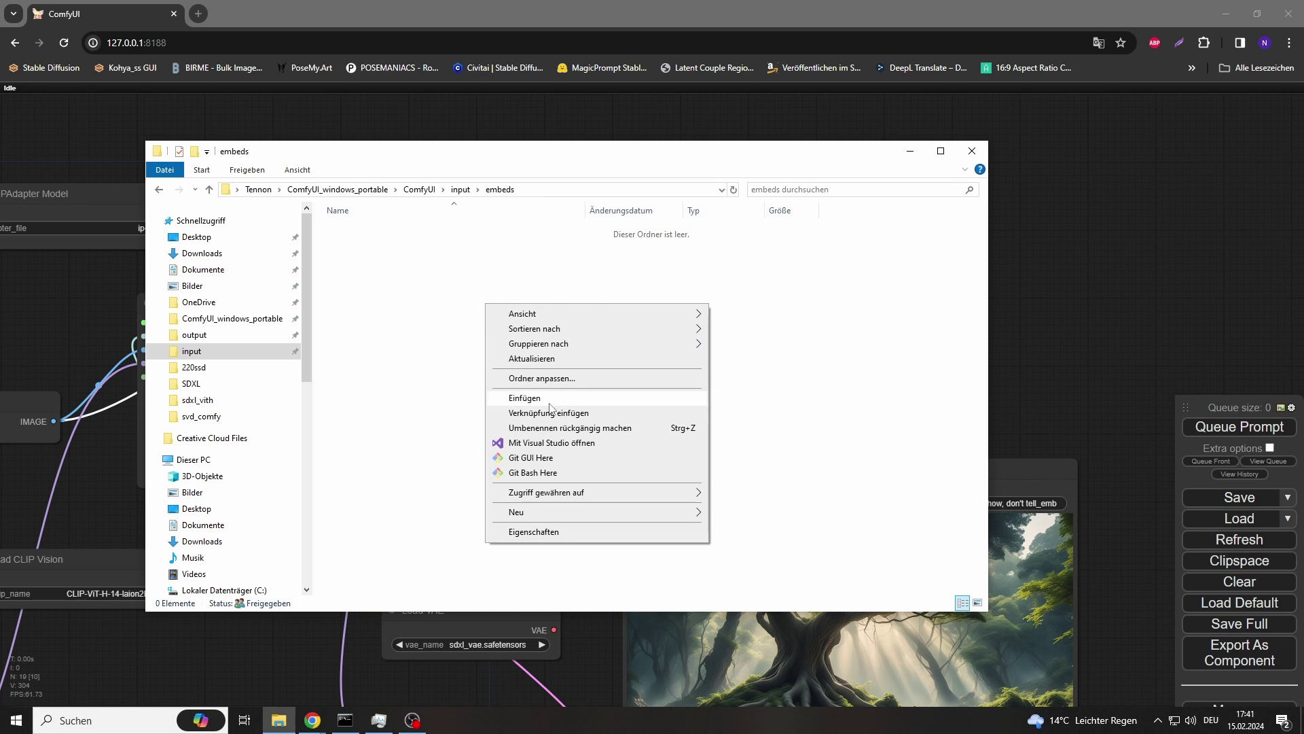
pyautogui.click(547, 401)
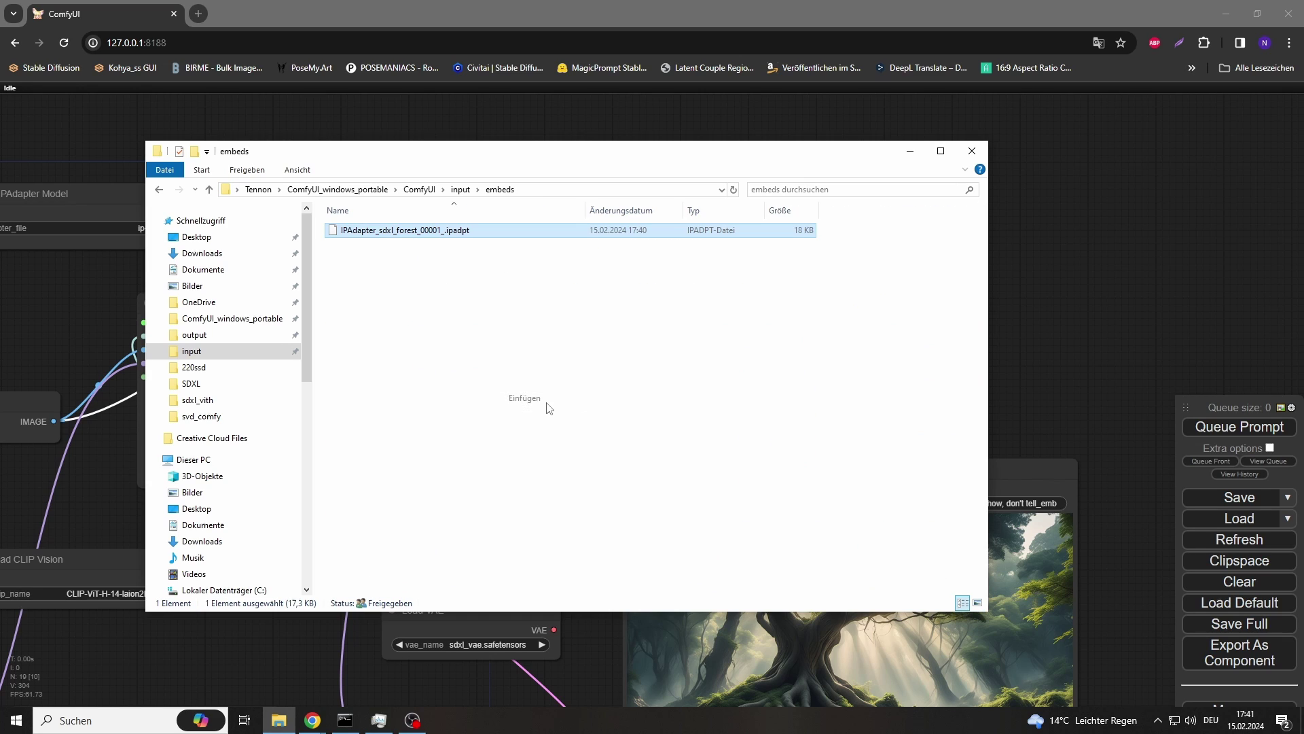
pyautogui.click(910, 152)
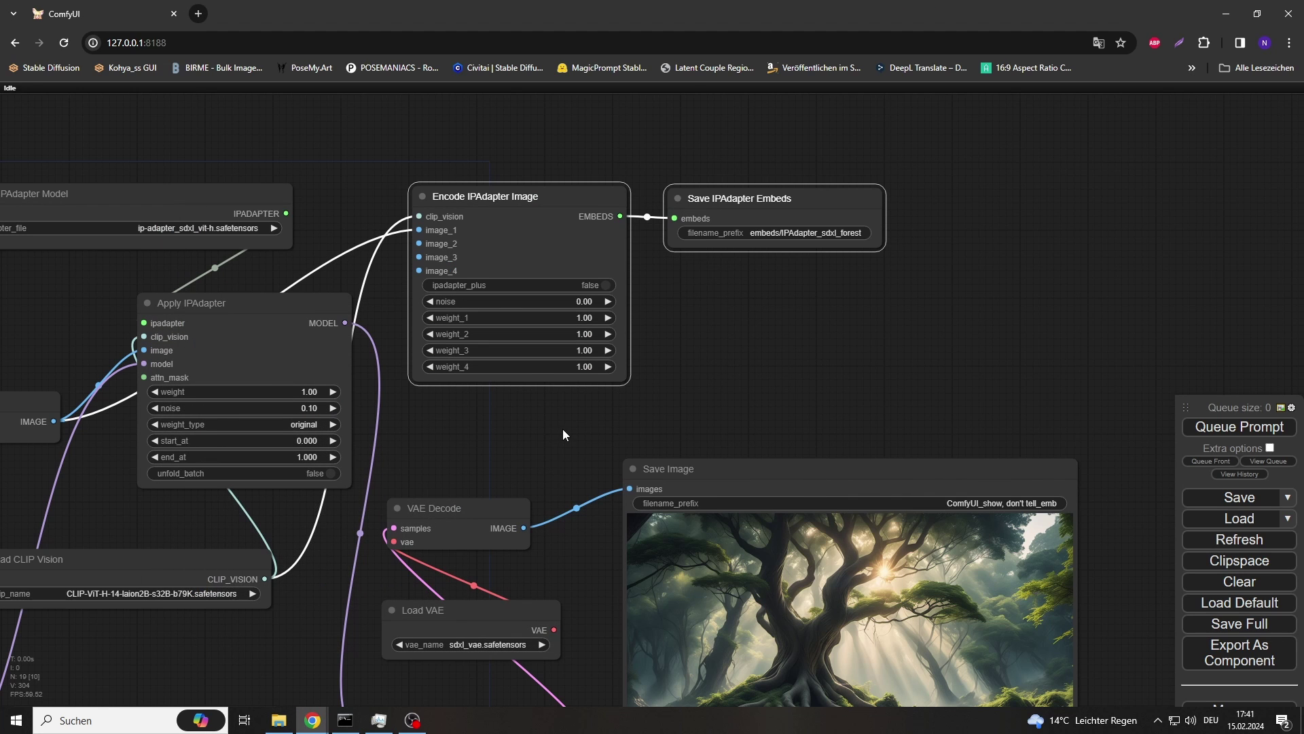
# Mute the two embeds nodes again and load the explosion images into the two Load Image nodes
pyautogui.scroll(-6, 562, 429)
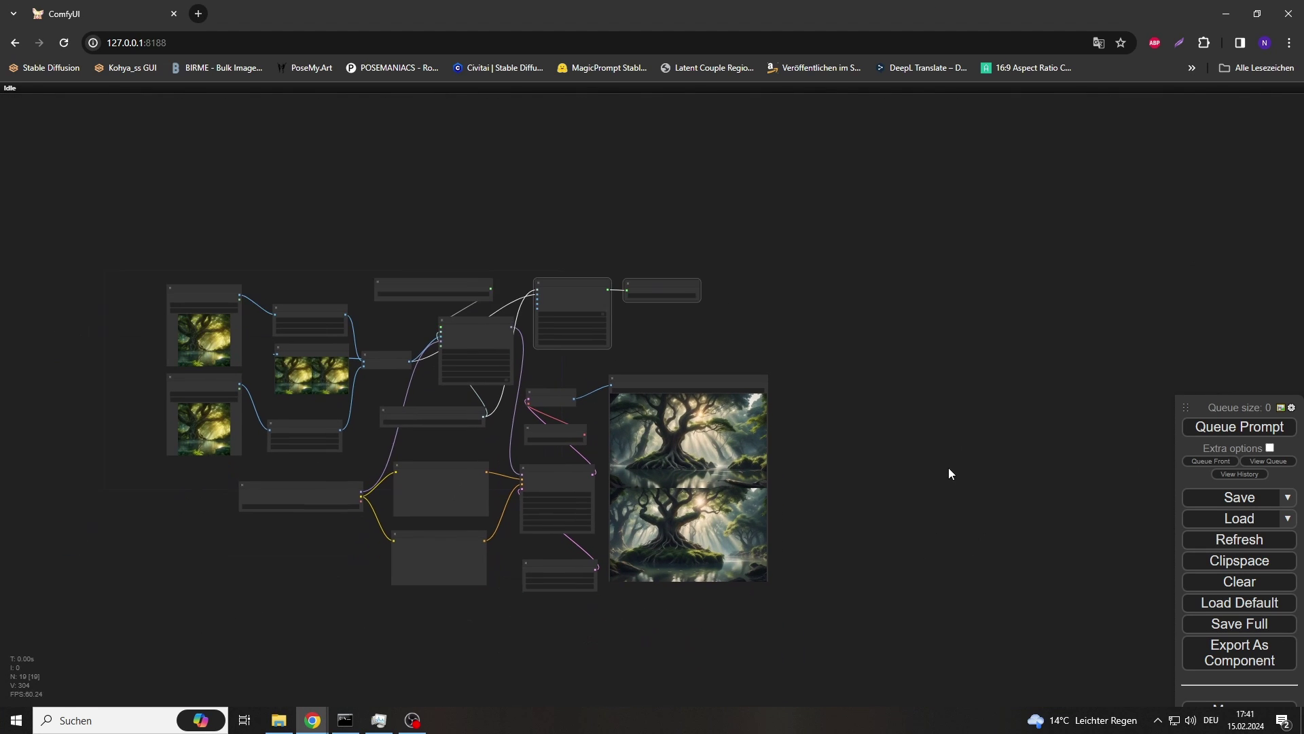
pyautogui.moveTo(950, 469); pyautogui.dragTo(963, 429)
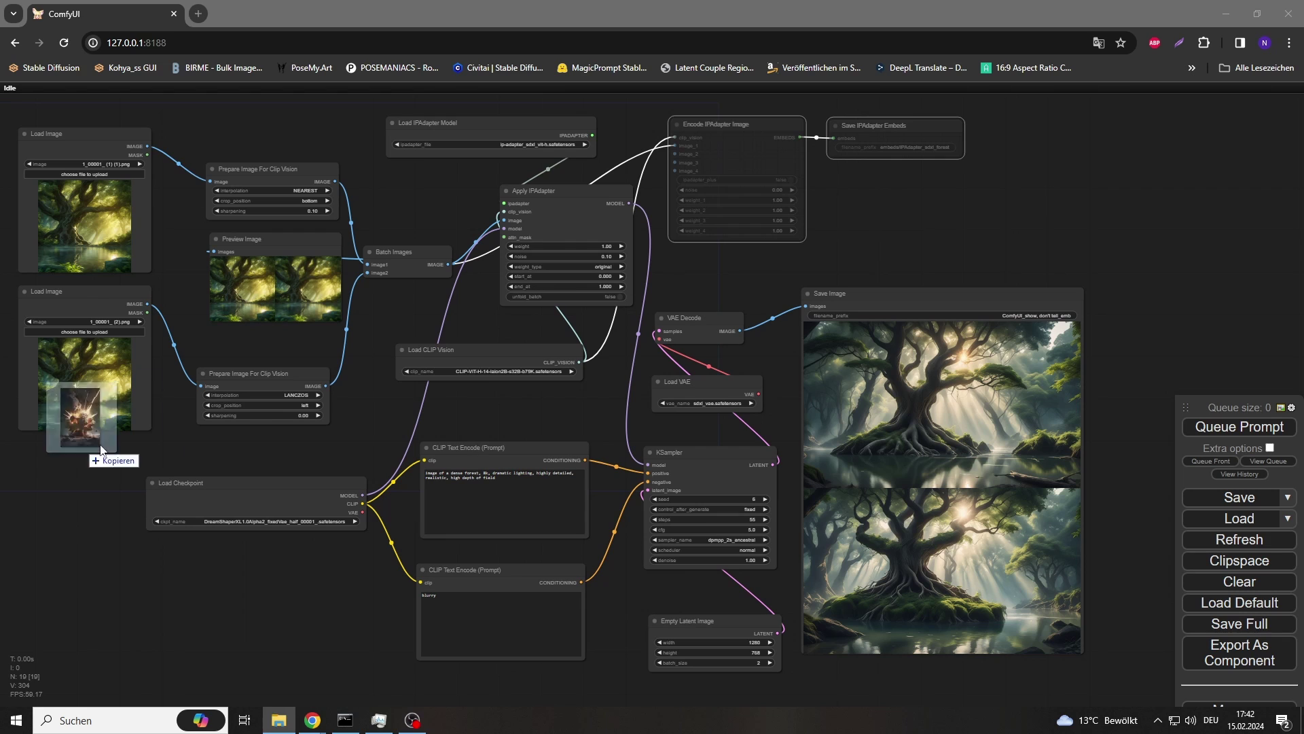
pyautogui.moveTo(95, 422); pyautogui.dragTo(102, 380)
# Change the subject of the positive prompt from a dense forest to "an explosion"
pyautogui.scroll(6, 537, 460)
pyautogui.doubleClick(408, 479)
pyautogui.moveTo(411, 478); pyautogui.dragTo(441, 478)
pyautogui.press('BackSpace')
pyautogui.press('BackSpace')
pyautogui.write('n explosion')
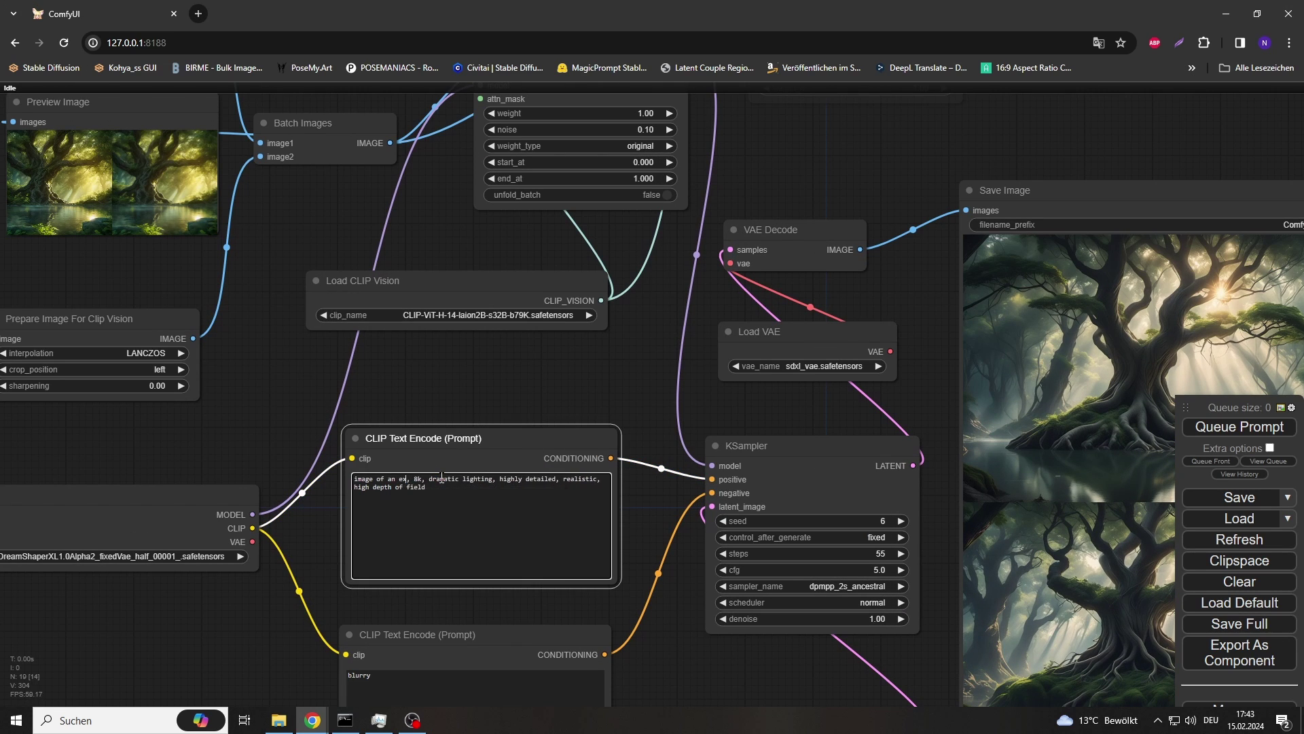
# Set crop_position to center in the upper Prepare Image For Clip Vision node and to top in the lower one
pyautogui.scroll(-5, 482, 430)
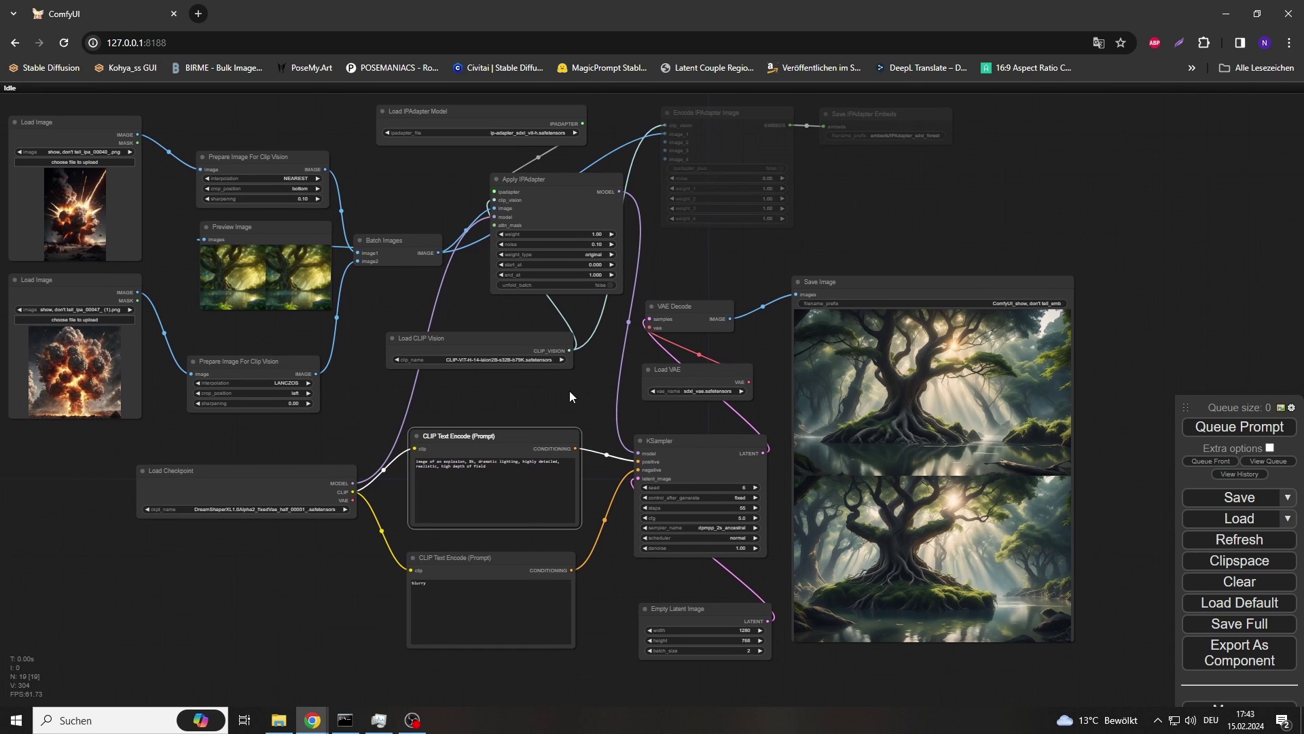
pyautogui.click(281, 189)
pyautogui.click(299, 238)
pyautogui.click(299, 393)
pyautogui.click(307, 393)
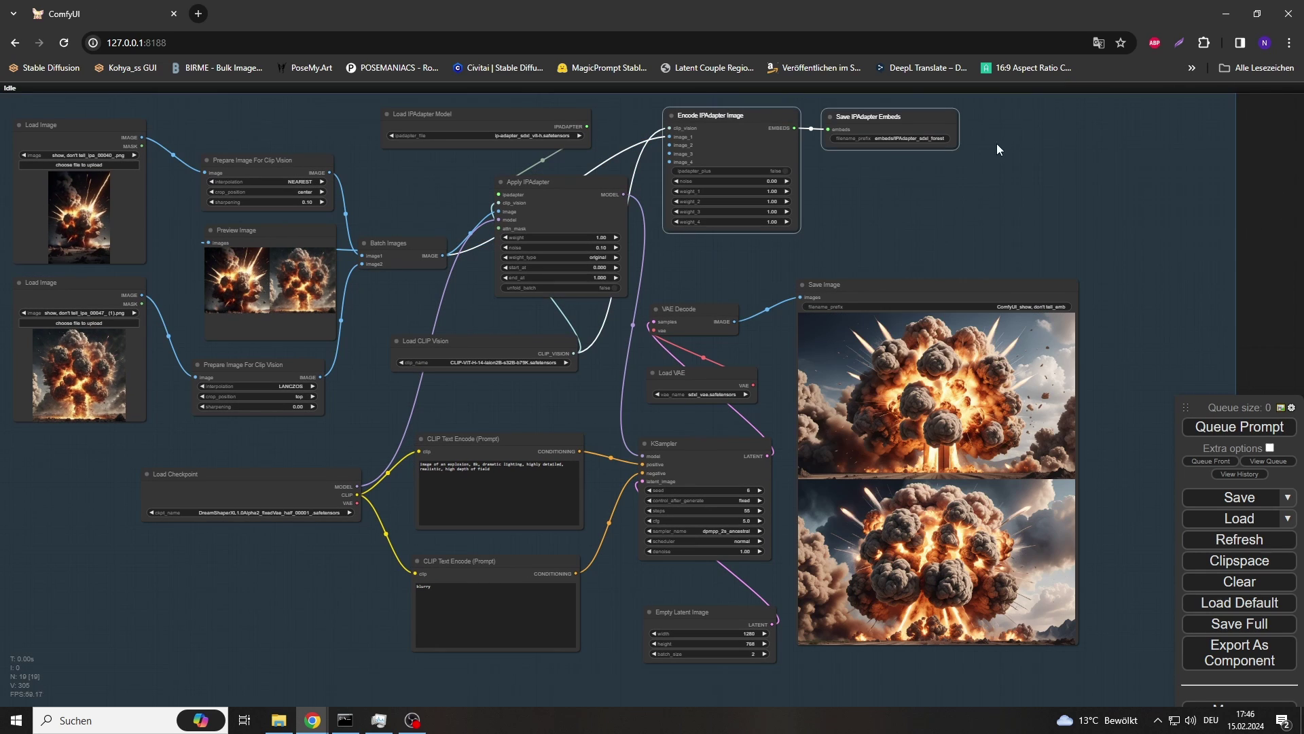
# Set the filename_prefix of the Save IPAdapter Embeds node to embeds/IPAdapter_sdxl_explosion
pyautogui.click(931, 138)
pyautogui.click(1100, 134)
pyautogui.press('BackSpace')
pyautogui.press('BackSpace')
pyautogui.press('BackSpace')
pyautogui.press('BackSpace')
pyautogui.press('BackSpace')
pyautogui.press('BackSpace')
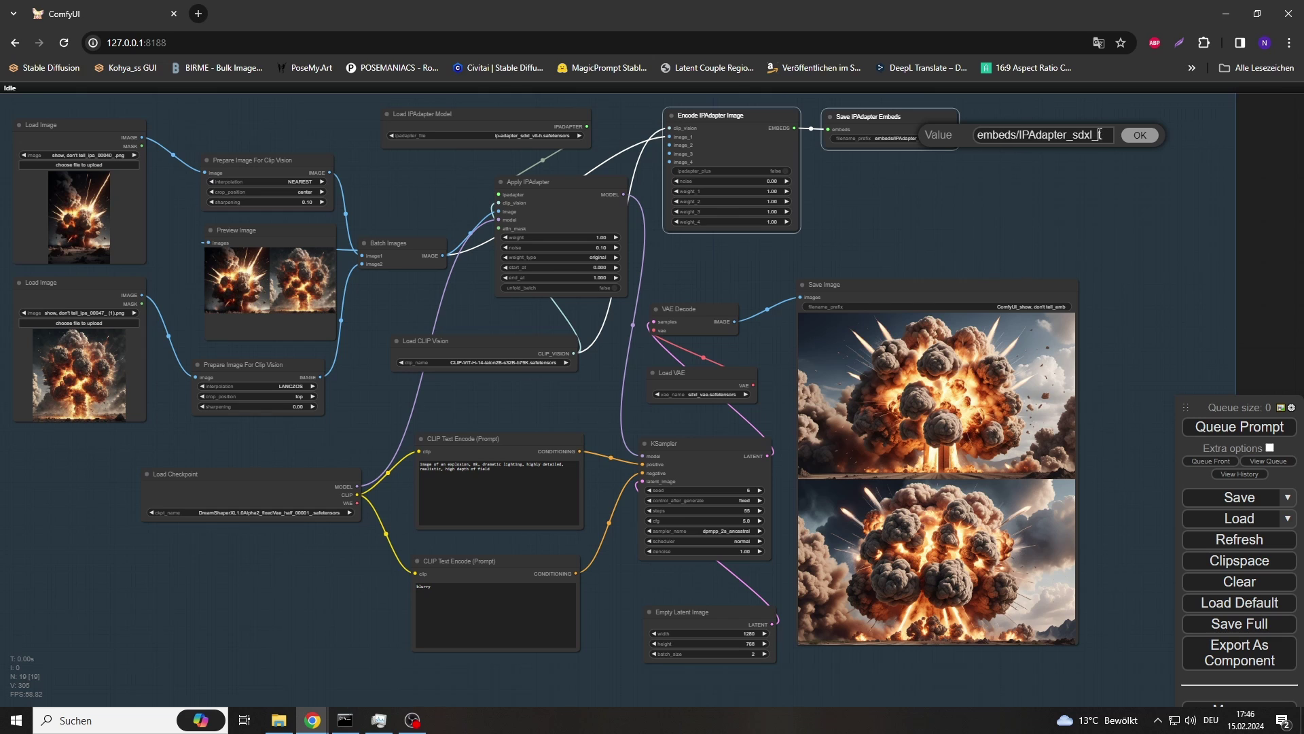
pyautogui.write('explosion')
pyautogui.press('Return')
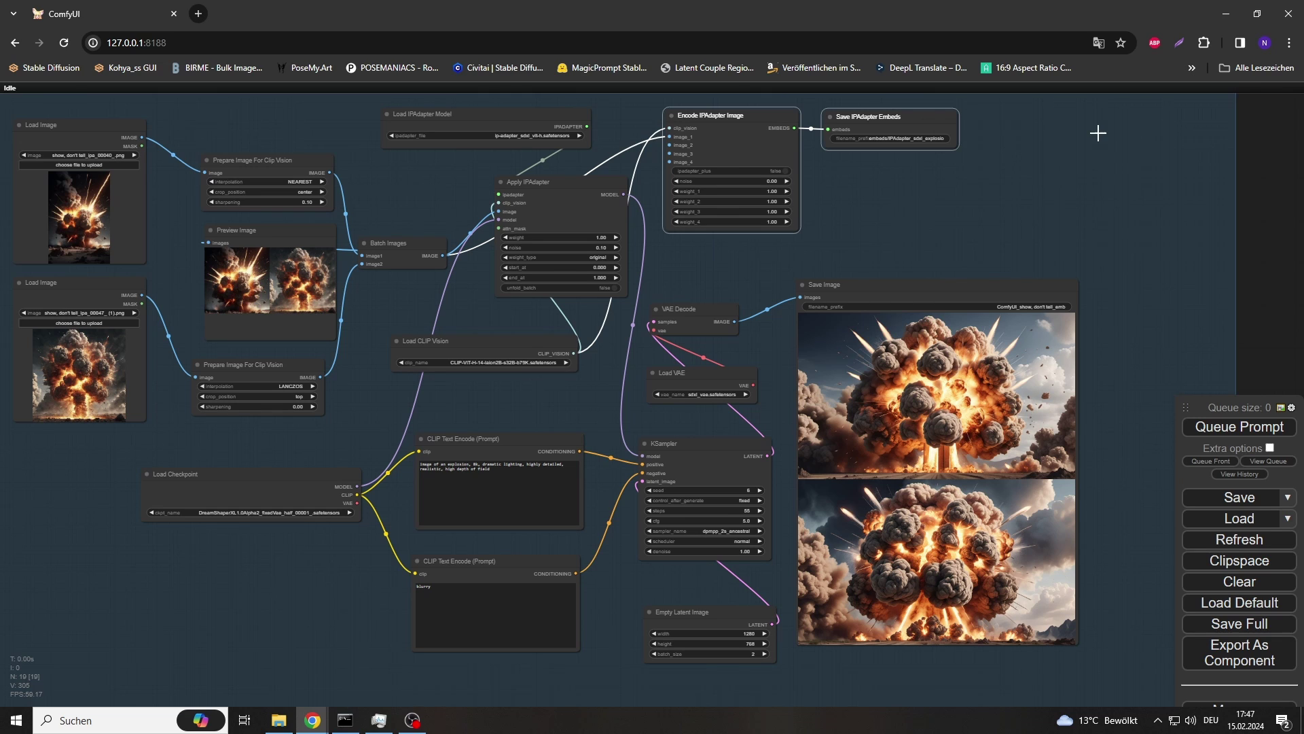
# Copy IPAdapter_sdxl_explosion_00001_.ipadpt from the output embeds folder into the input folder's embeds subfolder and minimize File Explorer
pyautogui.click(279, 720)
pyautogui.doubleClick(487, 291)
pyautogui.click(406, 263)
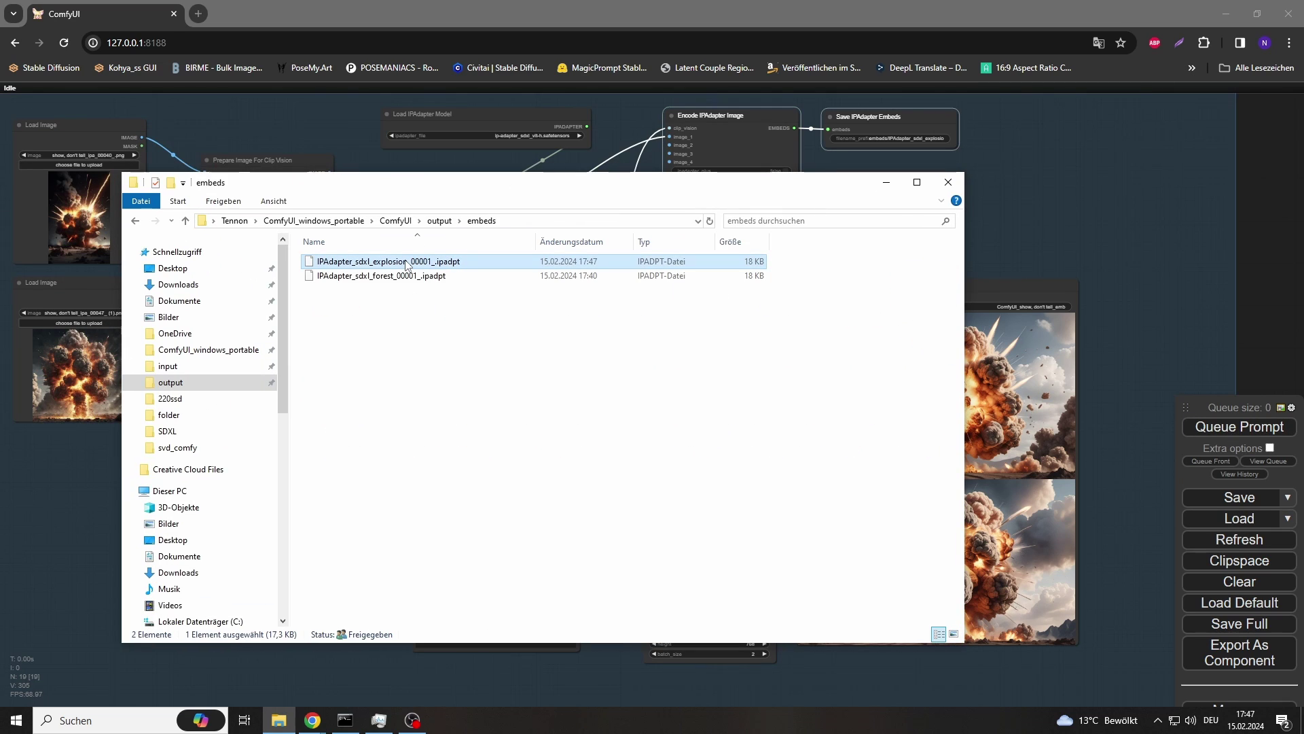
pyautogui.hotkey('ctrl', 'c')
pyautogui.click(170, 367)
pyautogui.doubleClick(487, 275)
pyautogui.hotkey('ctrl', 'v')
pyautogui.click(423, 345)
pyautogui.click(886, 182)
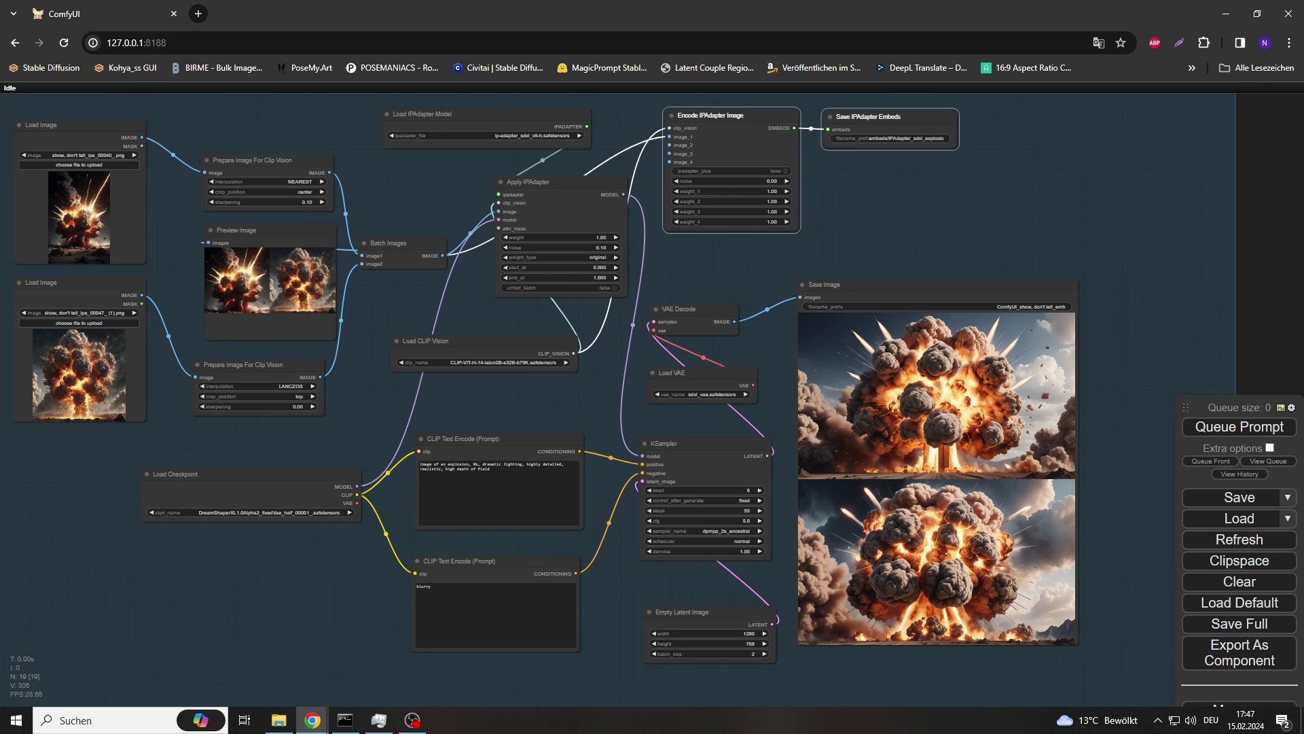
# Load show, don't tell_ipa_emb_00015_.png into the upper Load Image node and show, don't tell_ipa_00022_.png into the lower one
pyautogui.click(278, 720)
pyautogui.click(278, 720)
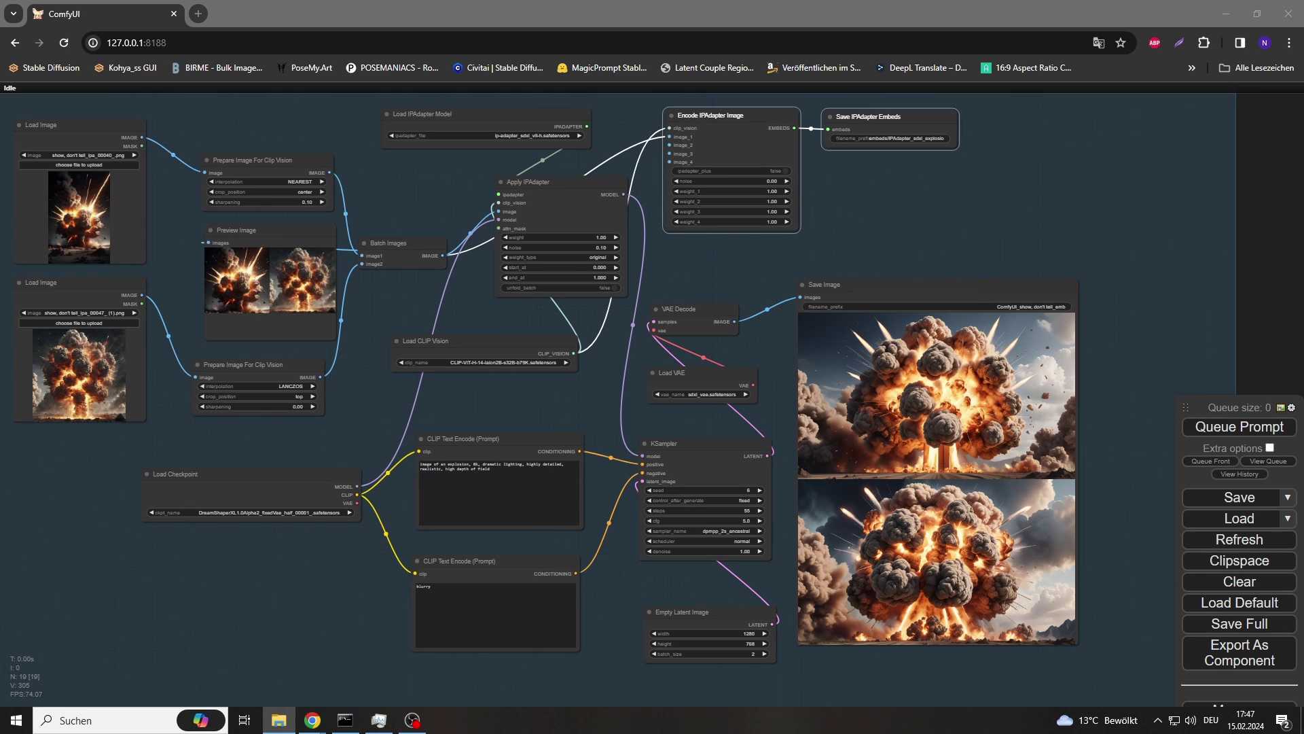
pyautogui.moveTo(0, 238); pyautogui.dragTo(92, 234)
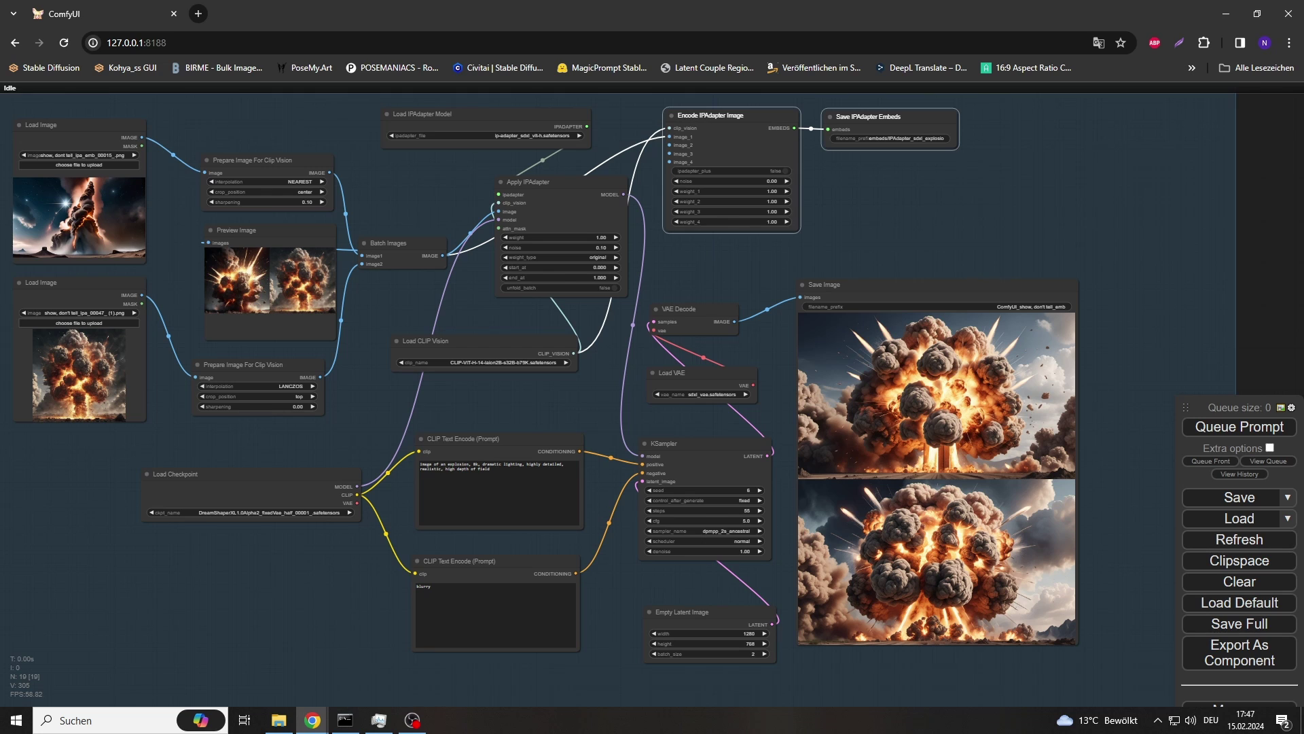
pyautogui.moveTo(0, 408); pyautogui.dragTo(95, 387)
# Change the subject of the positive prompt from an explosion to "the orion nebula"
pyautogui.scroll(7, 489, 443)
pyautogui.click(398, 484)
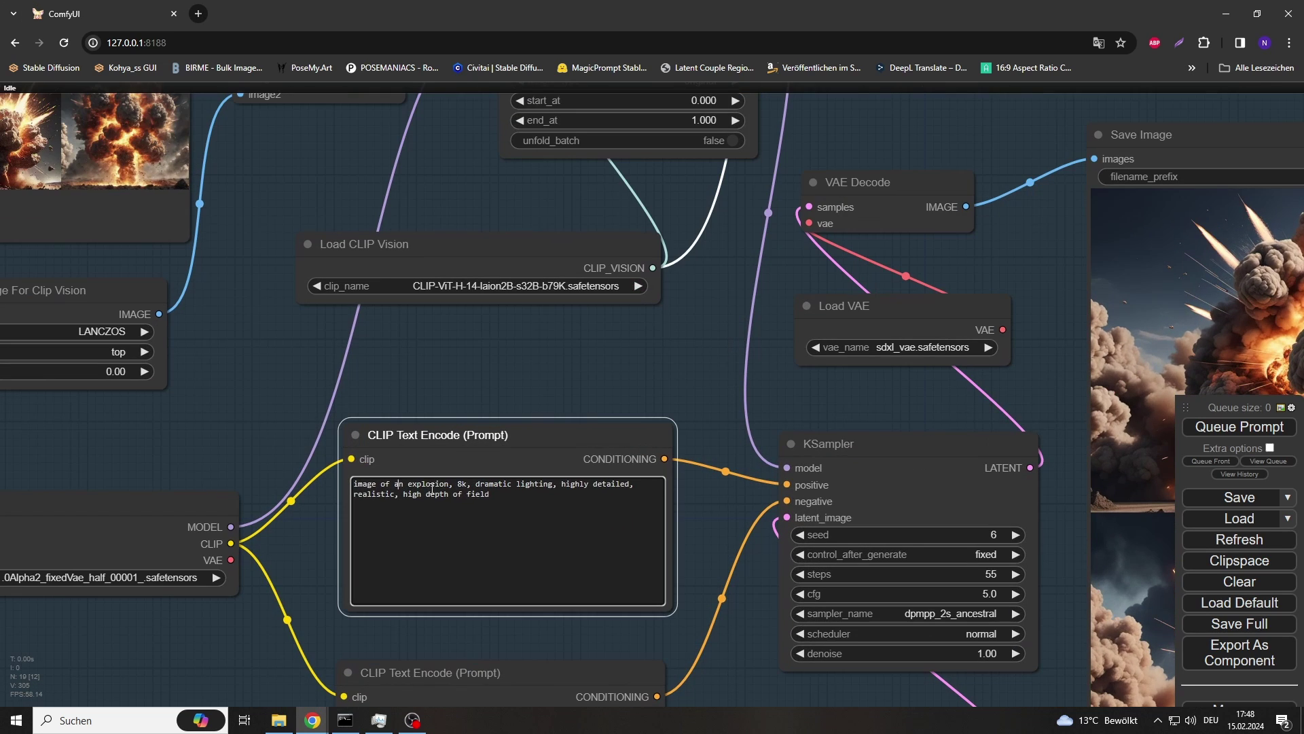
pyautogui.press('BackSpace')
pyautogui.press('Delete')
pyautogui.write('the orion nebula')
pyautogui.press('Delete')
pyautogui.press('Delete')
pyautogui.press('Delete')
pyautogui.press('Delete')
pyautogui.press('Delete')
pyautogui.press('Delete')
pyautogui.press('Delete')
pyautogui.press('Delete')
pyautogui.press('Delete')
pyautogui.press('Delete')
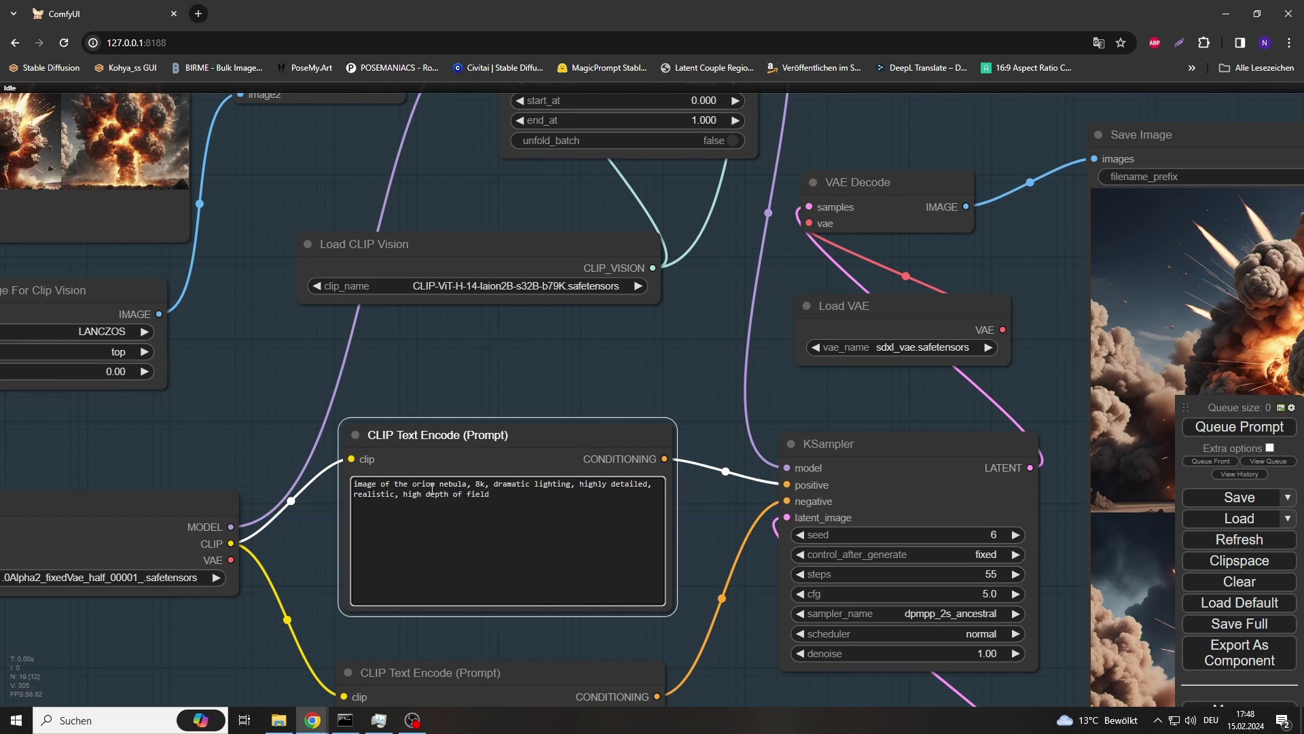
# Set crop_position to right in the lower Prepare Image For Clip Vision node
pyautogui.scroll(-5, 476, 448)
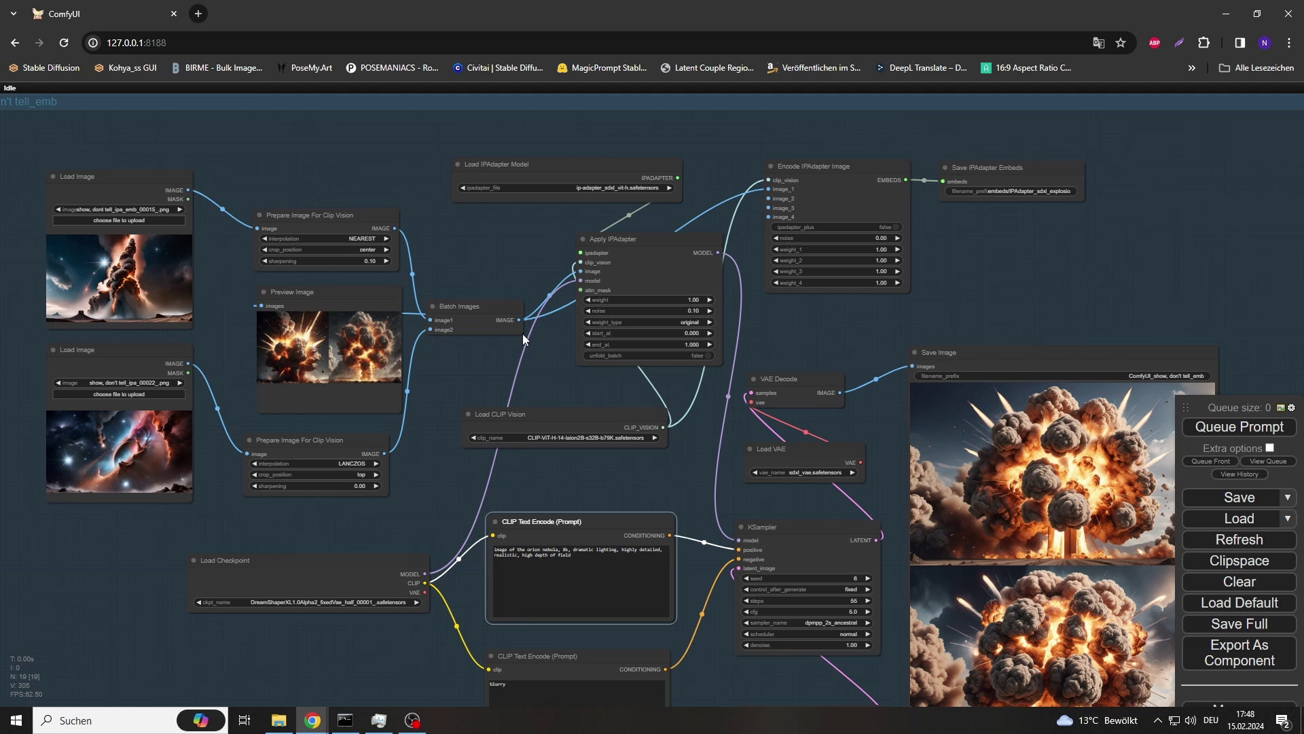
pyautogui.click(360, 474)
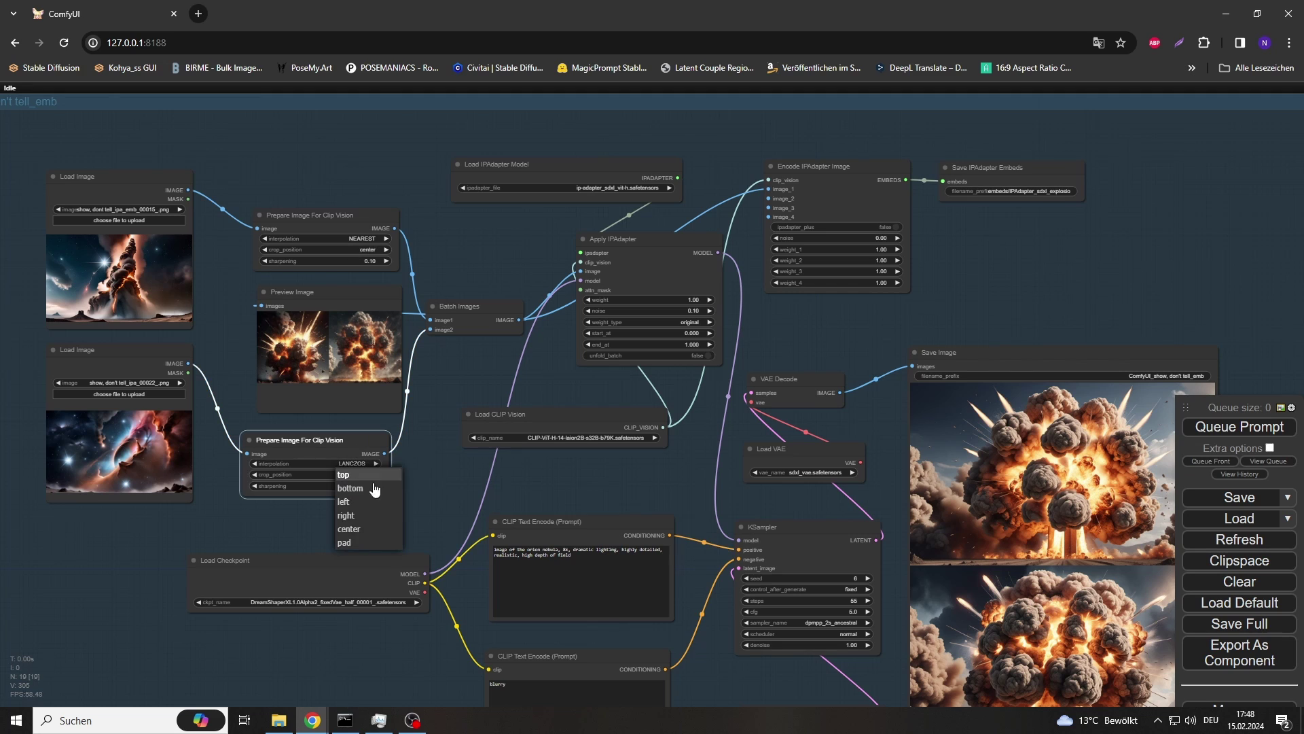
pyautogui.click(346, 515)
# Mute the Encode IPAdapter Image and Save IPAdapter Embeds nodes and queue the prompt
pyautogui.scroll(-3, 448, 473)
pyautogui.moveTo(628, 160); pyautogui.dragTo(864, 268)
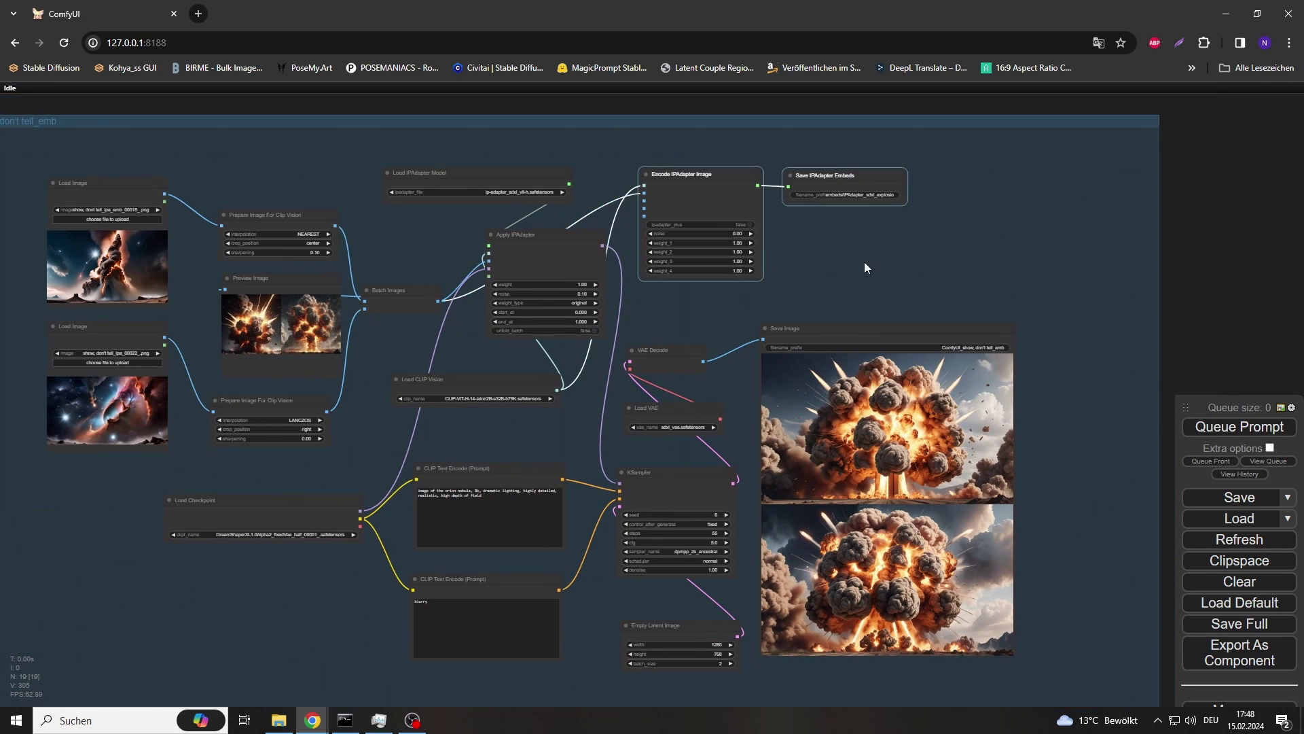
pyautogui.hotkey('ctrl', 'm')
pyautogui.click(1240, 427)
# Set the filename_prefix of the Save IPAdapter Embeds node to embeds/IPAdapter_sdxl_orion_nebula
pyautogui.click(879, 195)
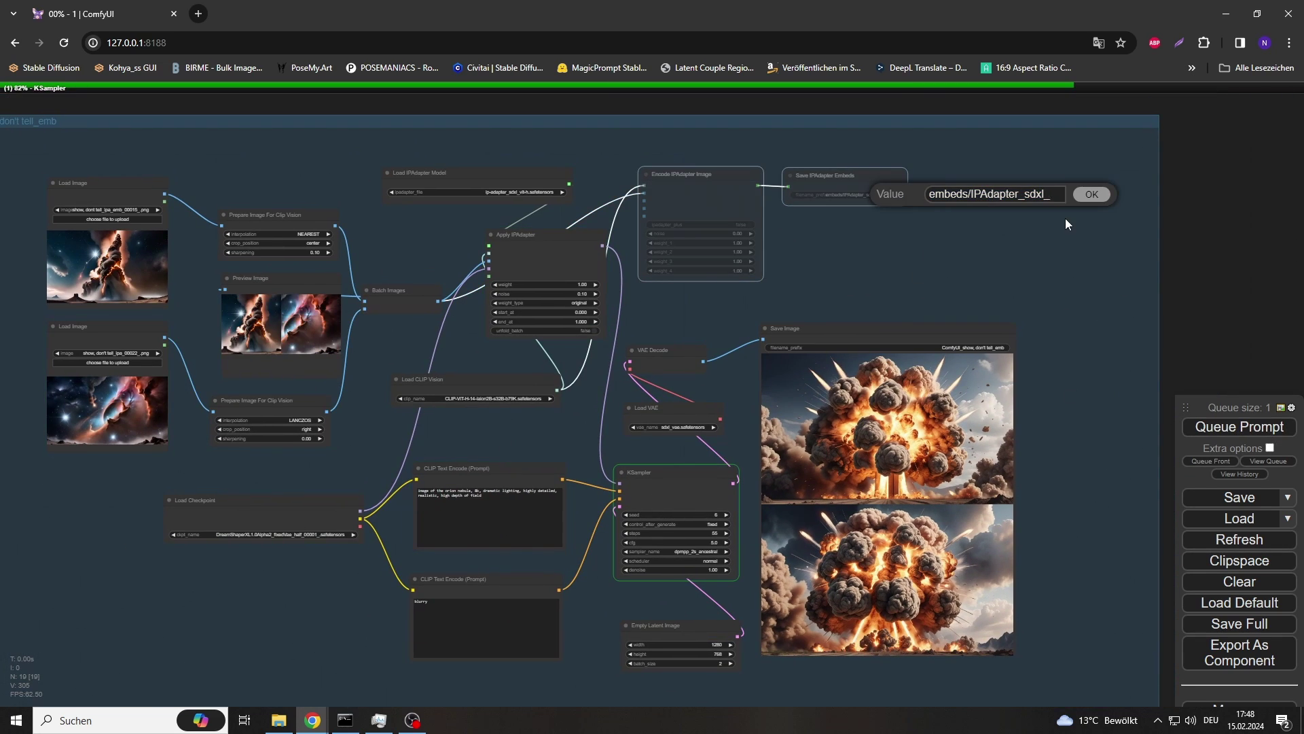
pyautogui.write('orion_nebula')
pyautogui.click(1092, 194)
# Insert the canny_controlnet node template into the workflow
pyautogui.moveTo(641, 344); pyautogui.dragTo(710, 328)
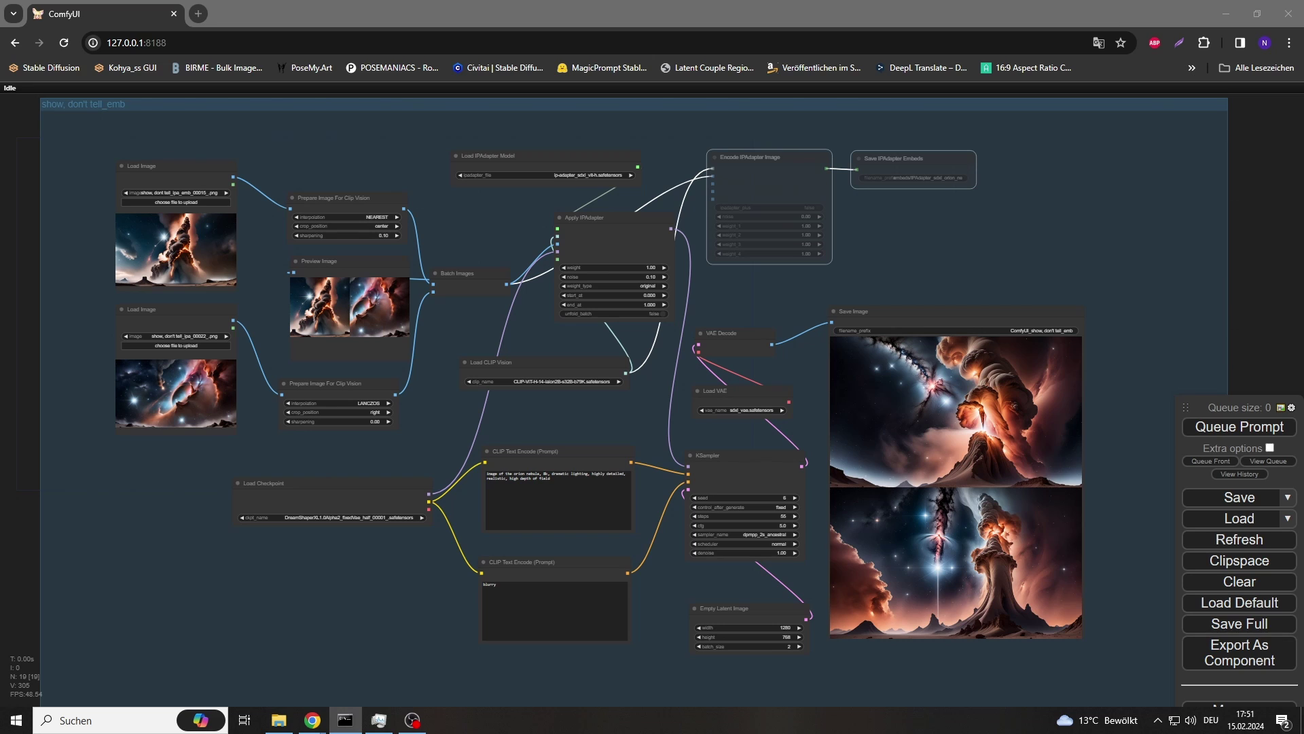
pyautogui.hotkey('alt', 'Tab')
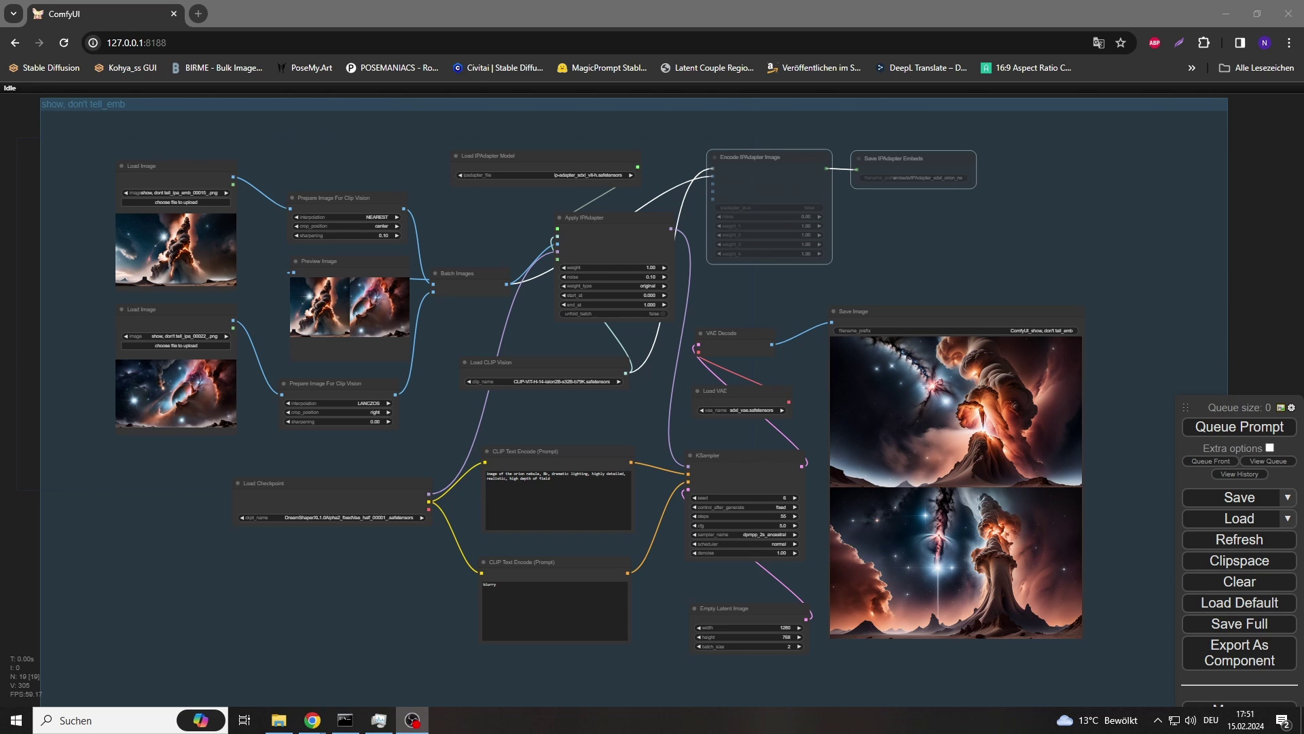
pyautogui.moveTo(678, 588); pyautogui.dragTo(659, 487)
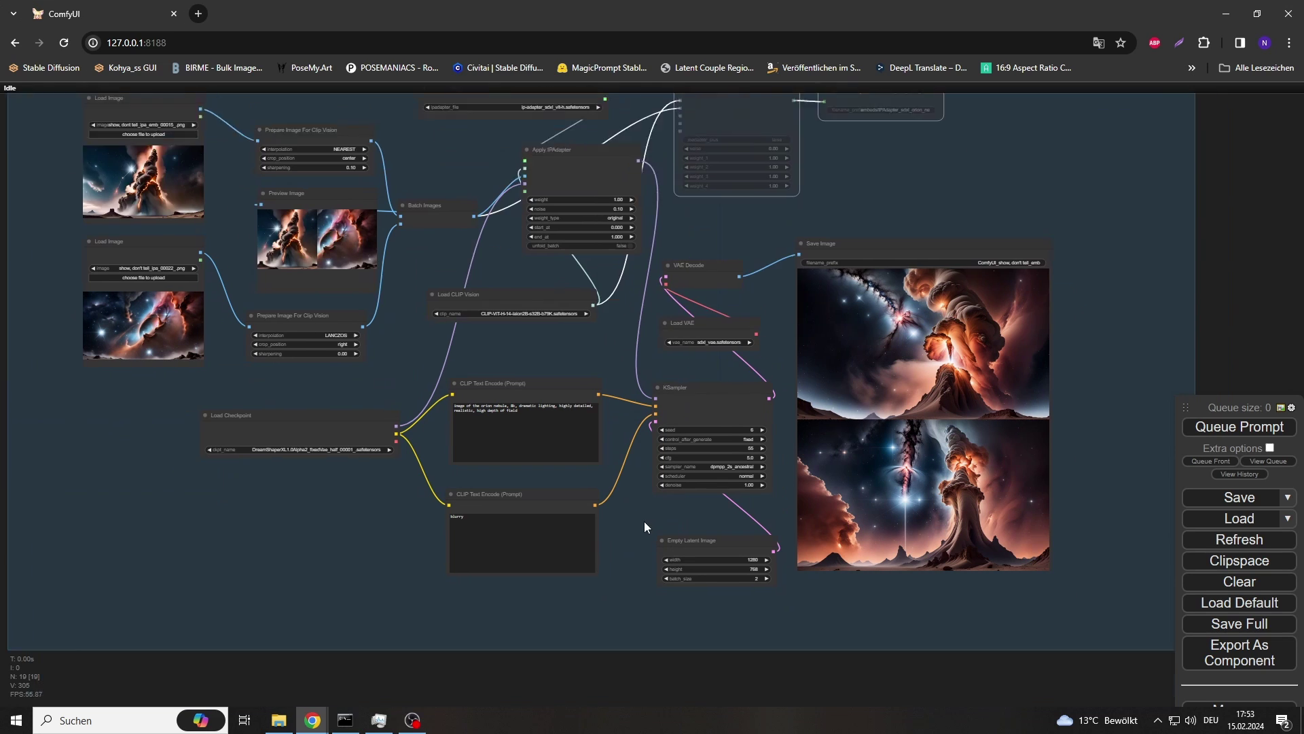
pyautogui.rightClick(176, 471)
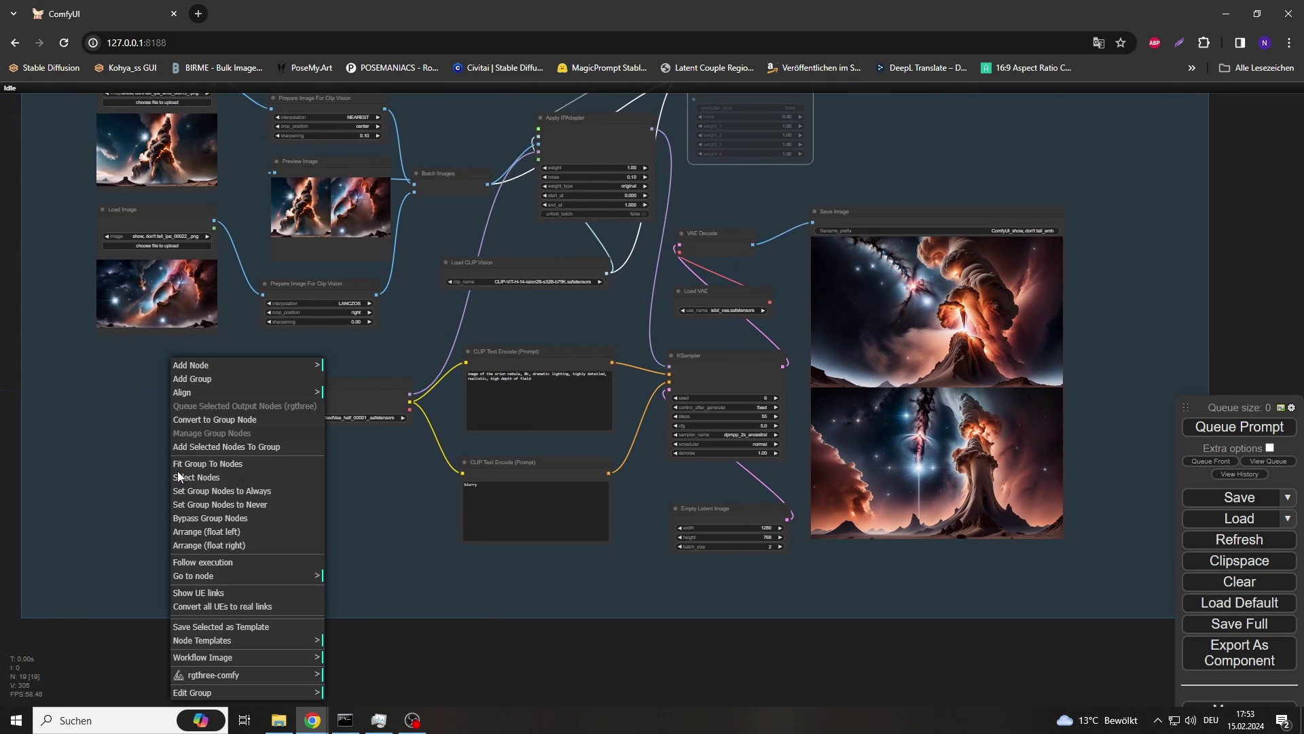
pyautogui.click(233, 640)
pyautogui.click(373, 568)
# Move the five inserted ControlNet nodes below the Load Checkpoint node and shift the checkpoint and Apply ControlNet nodes to make room
pyautogui.moveTo(643, 562); pyautogui.dragTo(644, 592)
pyautogui.click(541, 490)
pyautogui.keyDown('shift'); pyautogui.click(407, 508); pyautogui.keyUp('shift')
pyautogui.keyDown('shift'); pyautogui.click(228, 535); pyautogui.keyUp('shift')
pyautogui.keyDown('shift'); pyautogui.click(366, 557); pyautogui.keyUp('shift')
pyautogui.keyDown('shift'); pyautogui.click(492, 594); pyautogui.keyUp('shift')
pyautogui.moveTo(413, 513); pyautogui.dragTo(246, 500)
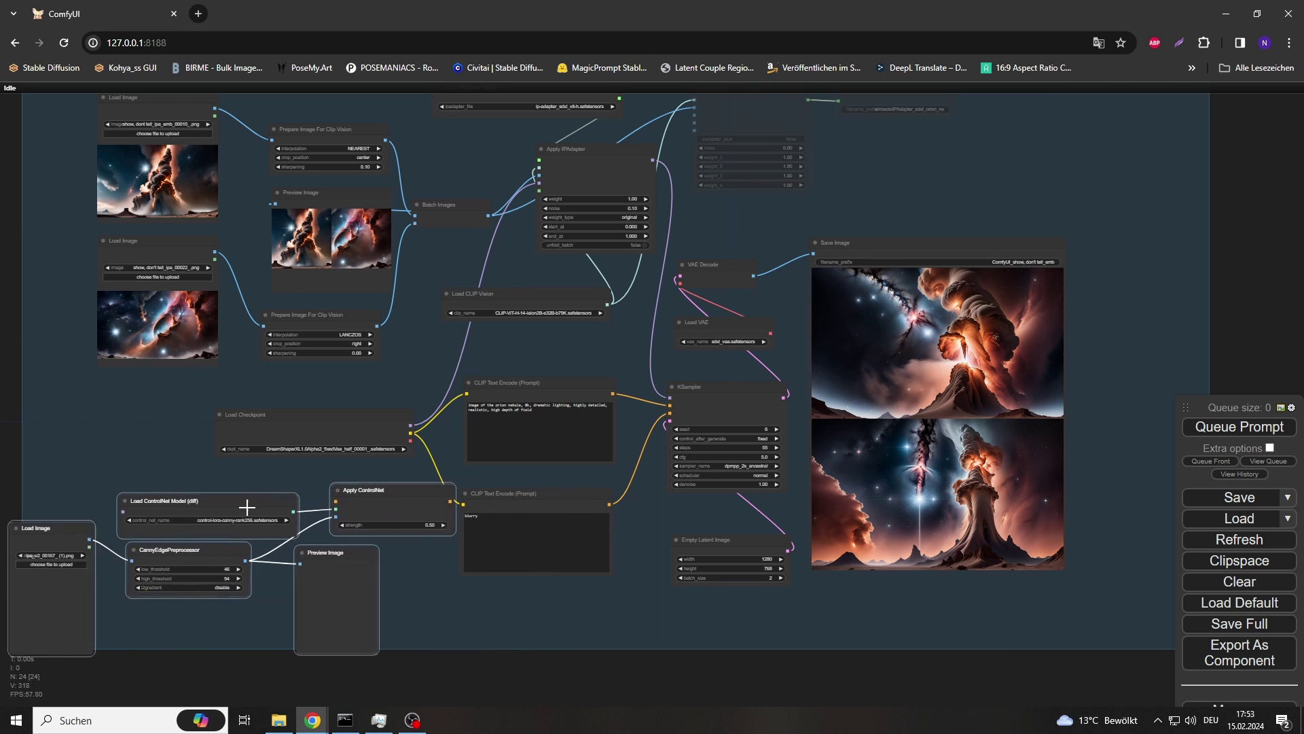
pyautogui.moveTo(375, 476); pyautogui.dragTo(364, 478)
pyautogui.moveTo(346, 429); pyautogui.dragTo(334, 421)
pyautogui.moveTo(408, 510); pyautogui.dragTo(408, 508)
# Route the positive prompt's conditioning through Apply ControlNet into the KSampler's positive input, keeping the checkpoint CLIP linked to the prompt
pyautogui.moveTo(467, 394); pyautogui.dragTo(326, 495)
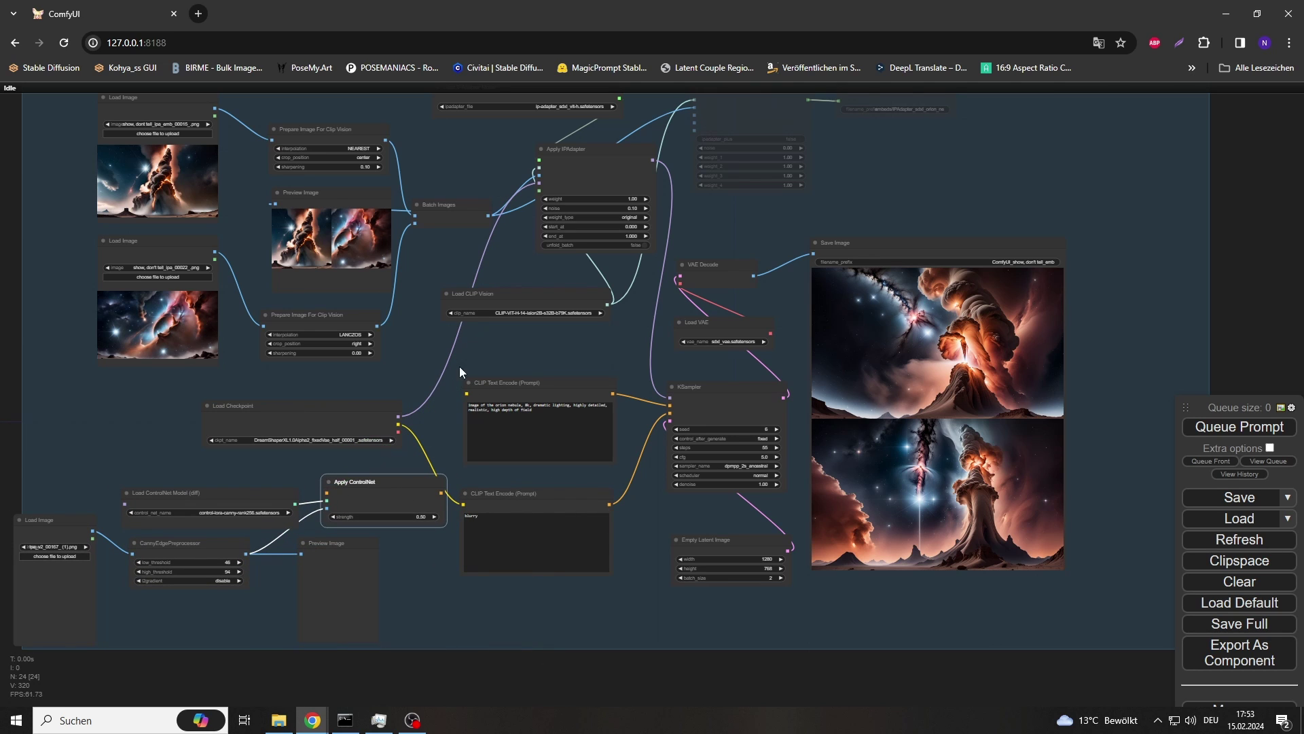
pyautogui.scroll(3, 460, 369)
pyautogui.moveTo(378, 425); pyautogui.dragTo(469, 385)
pyautogui.moveTo(664, 385); pyautogui.dragTo(283, 517)
pyautogui.moveTo(435, 517); pyautogui.dragTo(740, 400)
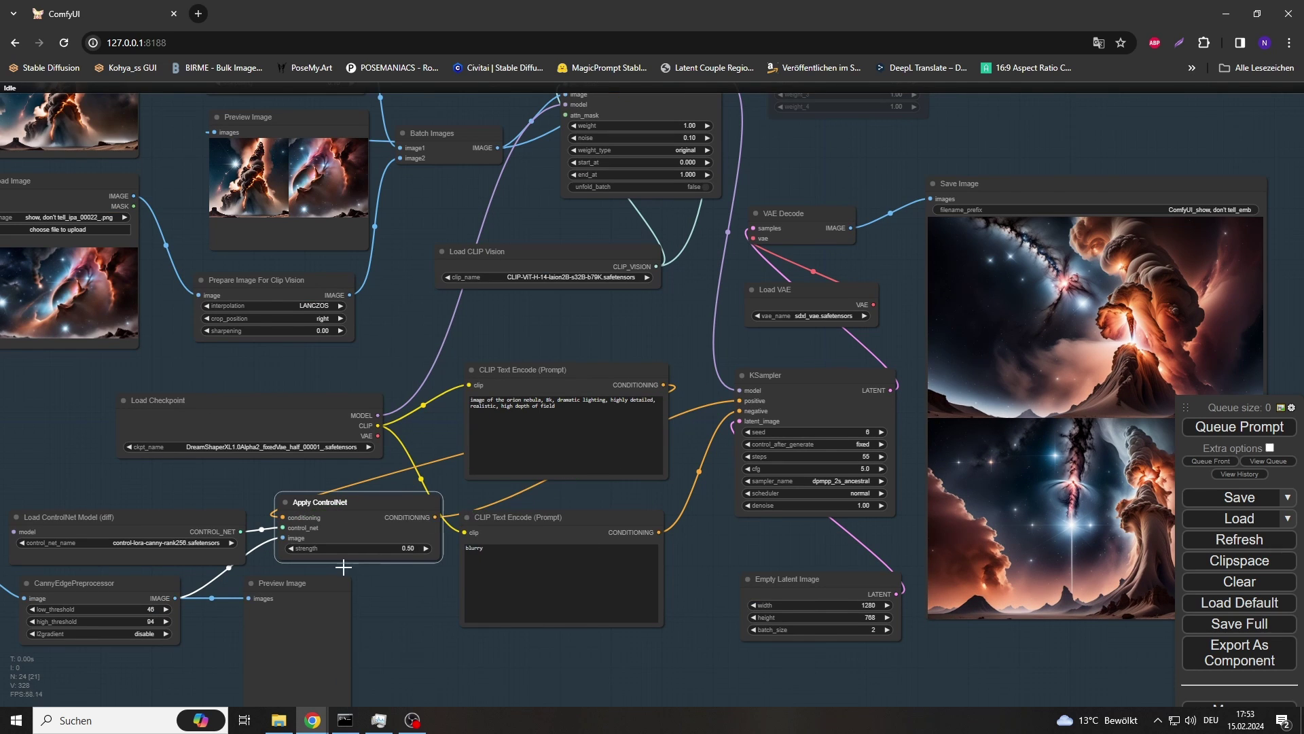
# Connect the Load Checkpoint model output to the model input of the Load ControlNet Model (diff) node
pyautogui.moveTo(344, 567); pyautogui.dragTo(407, 538)
pyautogui.moveTo(272, 491); pyautogui.dragTo(284, 483)
pyautogui.moveTo(441, 387); pyautogui.dragTo(89, 495)
pyautogui.moveTo(51, 472); pyautogui.dragTo(160, 448)
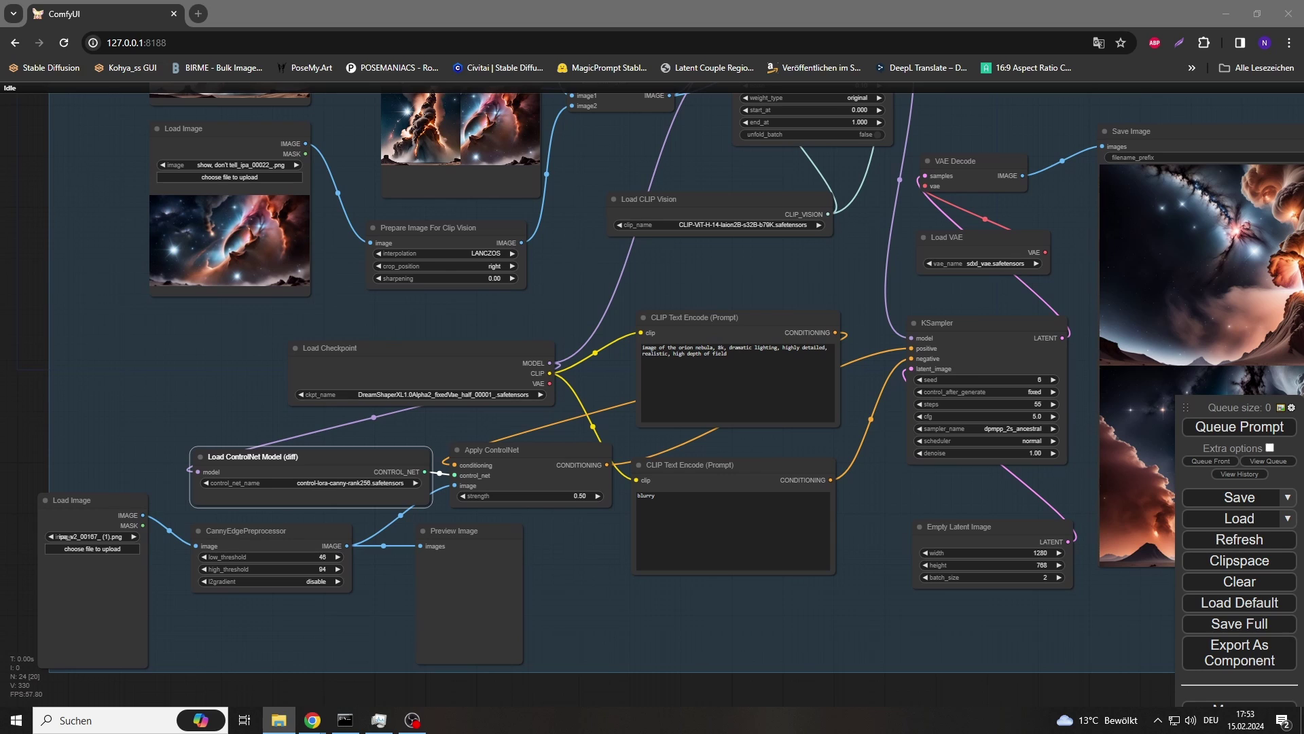
# Load show, don't tell_ipa_00025_ (1).png into the ControlNet Load Image node and shift the Load ControlNet Model node clear of Apply ControlNet
pyautogui.moveTo(0, 612); pyautogui.dragTo(94, 622)
pyautogui.moveTo(334, 467); pyautogui.dragTo(304, 456)
pyautogui.moveTo(591, 370); pyautogui.dragTo(588, 382)
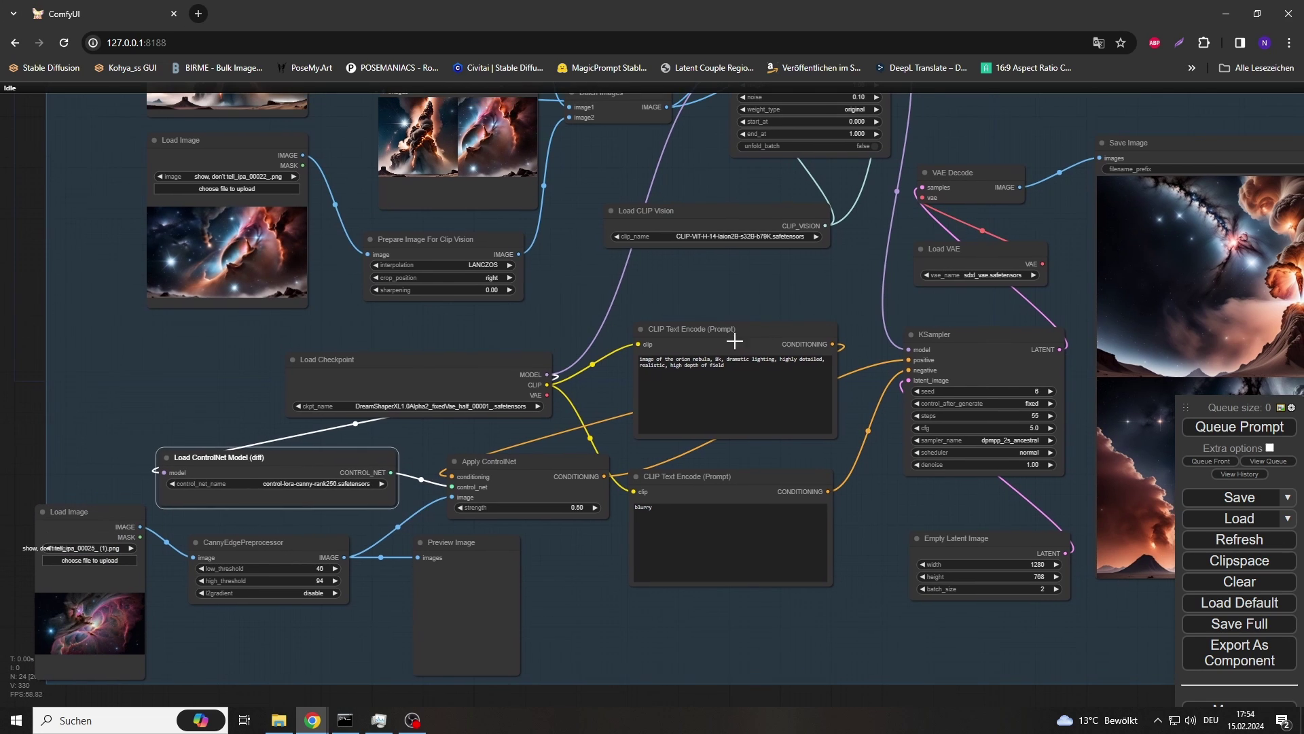
# Nudge the positive prompt and Apply ControlNet nodes, set the KSampler denoise to 0.85 and queue the prompt
pyautogui.moveTo(734, 340); pyautogui.dragTo(727, 328)
pyautogui.moveTo(505, 486); pyautogui.dragTo(510, 483)
pyautogui.hotkey('ctrl', 'Return')
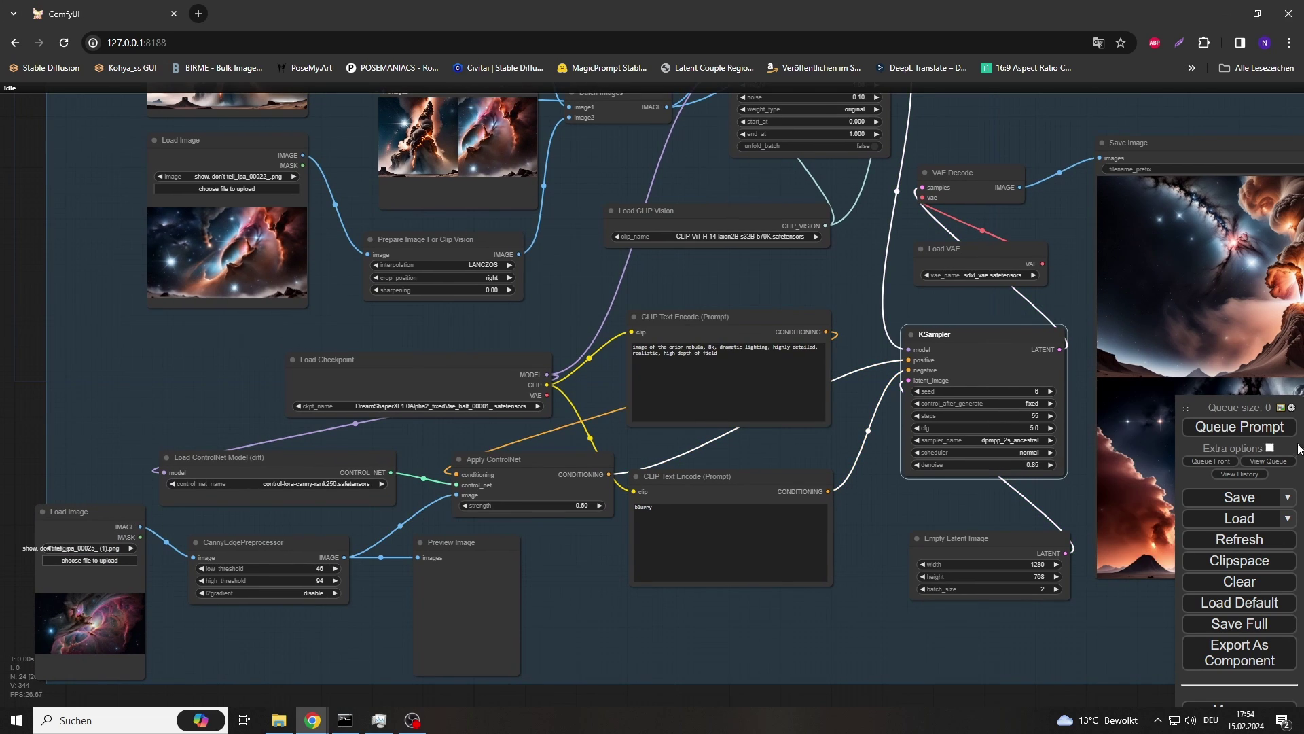
# Tidy the positions of the ControlNet Load Image and CannyEdgePreprocessor nodes
pyautogui.click(79, 524)
pyautogui.click(243, 542)
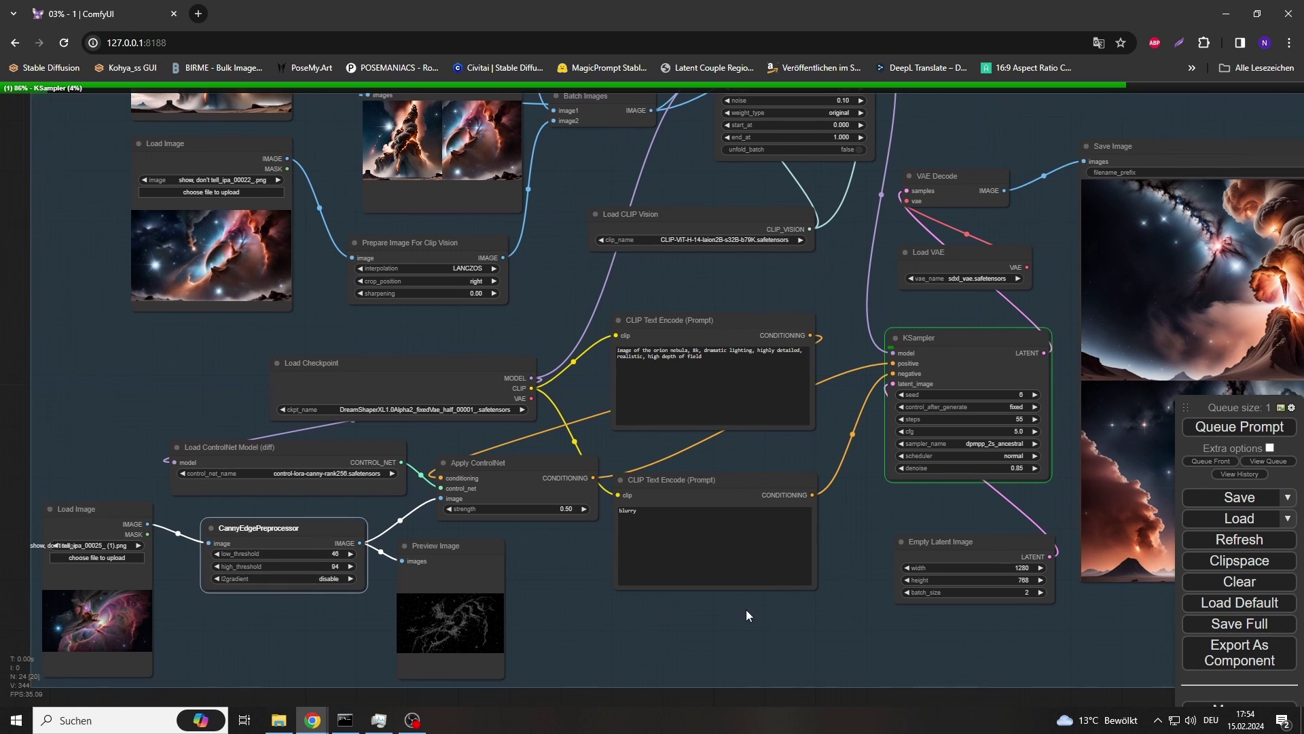
pyautogui.scroll(-5, 700, 370)
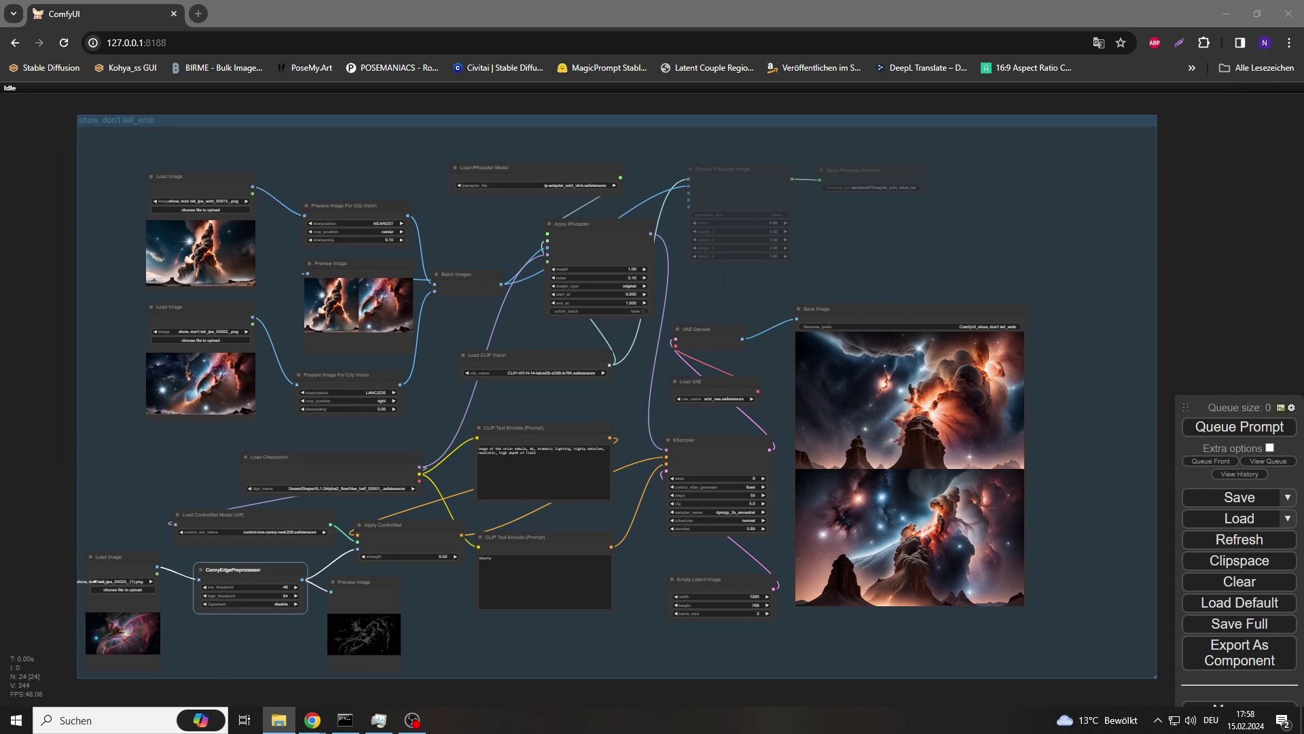
# Unmute the Encode IPAdapter Image and Save IPAdapter Embeds nodes and queue the prompt to save the nebula embeds
pyautogui.moveTo(716, 133); pyautogui.dragTo(887, 252)
pyautogui.hotkey('ctrl', 'm')
pyautogui.click(1238, 428)
# Copy IPAdapter_sdxl_orion_nebula_00001_.ipadpt from the output embeds folder into the input folder's embeds subfolder and minimize File Explorer
pyautogui.hotkey('alt', 'Tab')
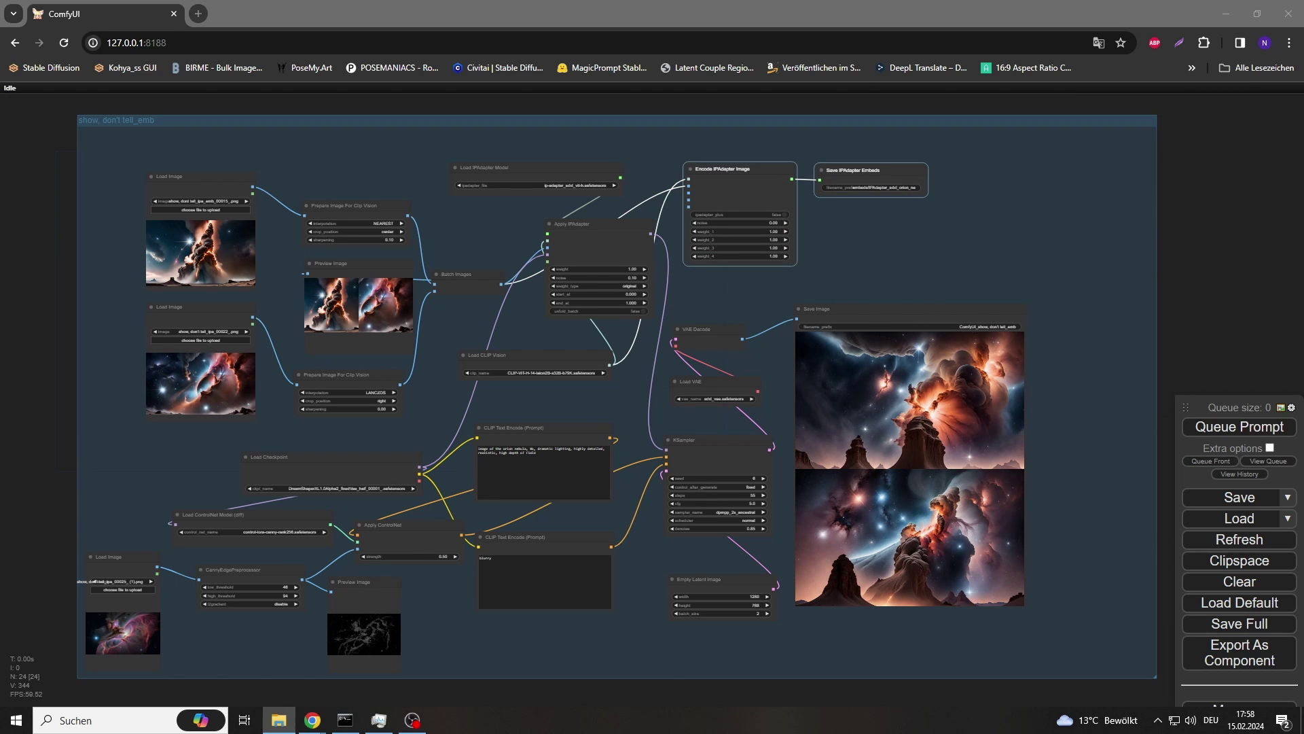
pyautogui.doubleClick(330, 239)
pyautogui.click(386, 269)
pyautogui.click(163, 346)
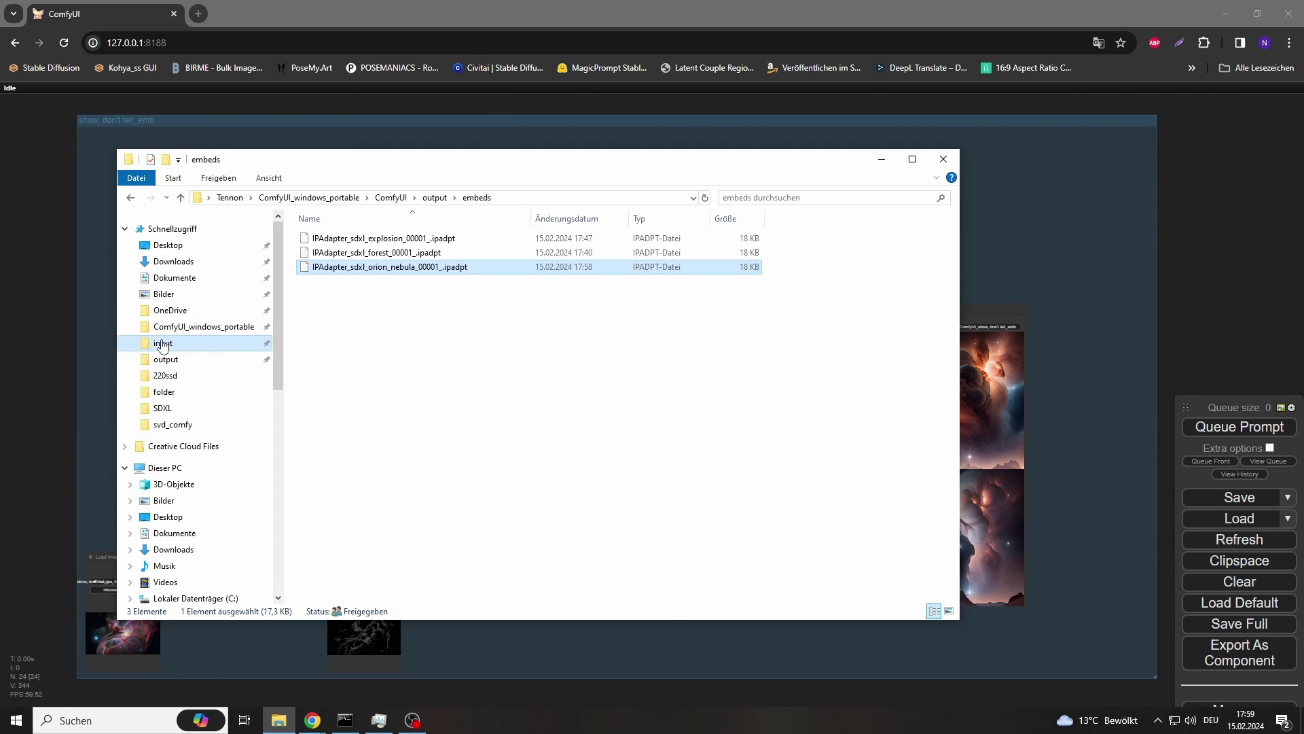
pyautogui.doubleClick(329, 239)
pyautogui.click(881, 159)
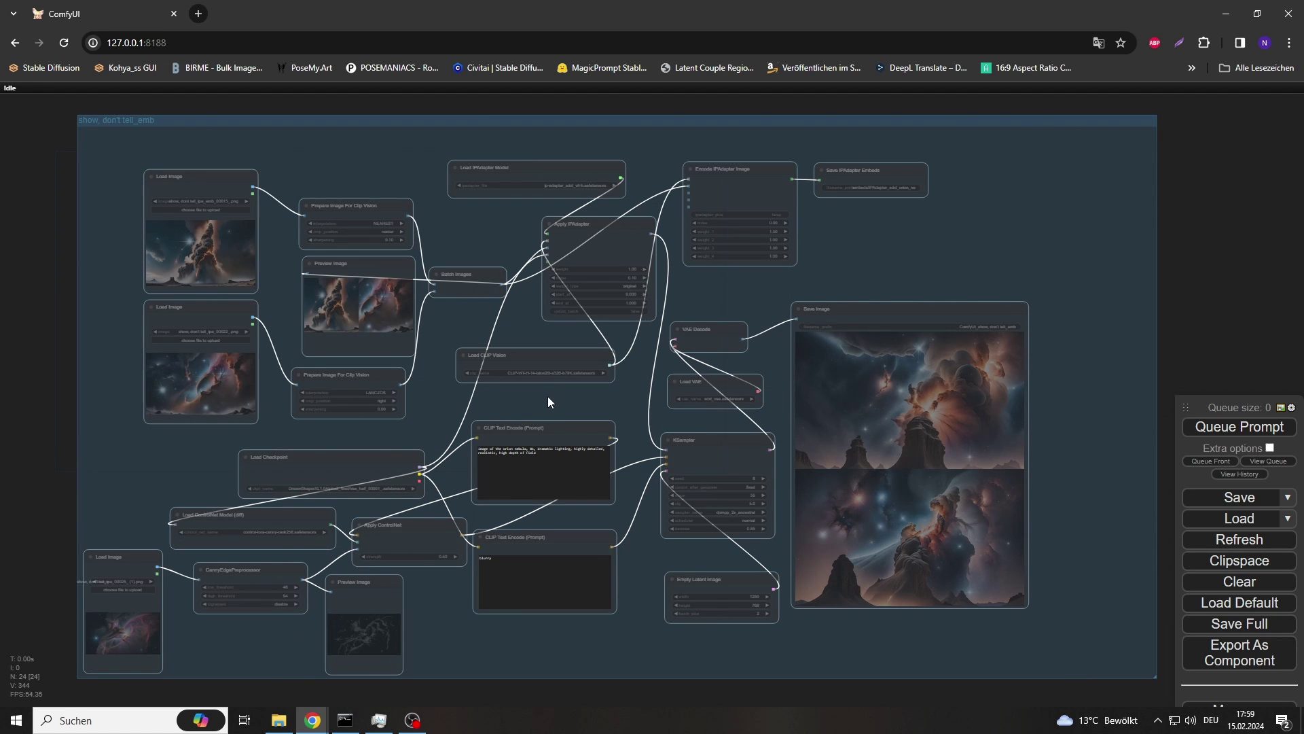
# Save the selected checkpoint, prompt, KSampler, VAE and Empty Latent Image nodes as a template named basic_stuff
pyautogui.scroll(-5, 548, 397)
pyautogui.moveTo(1030, 451); pyautogui.dragTo(452, 460)
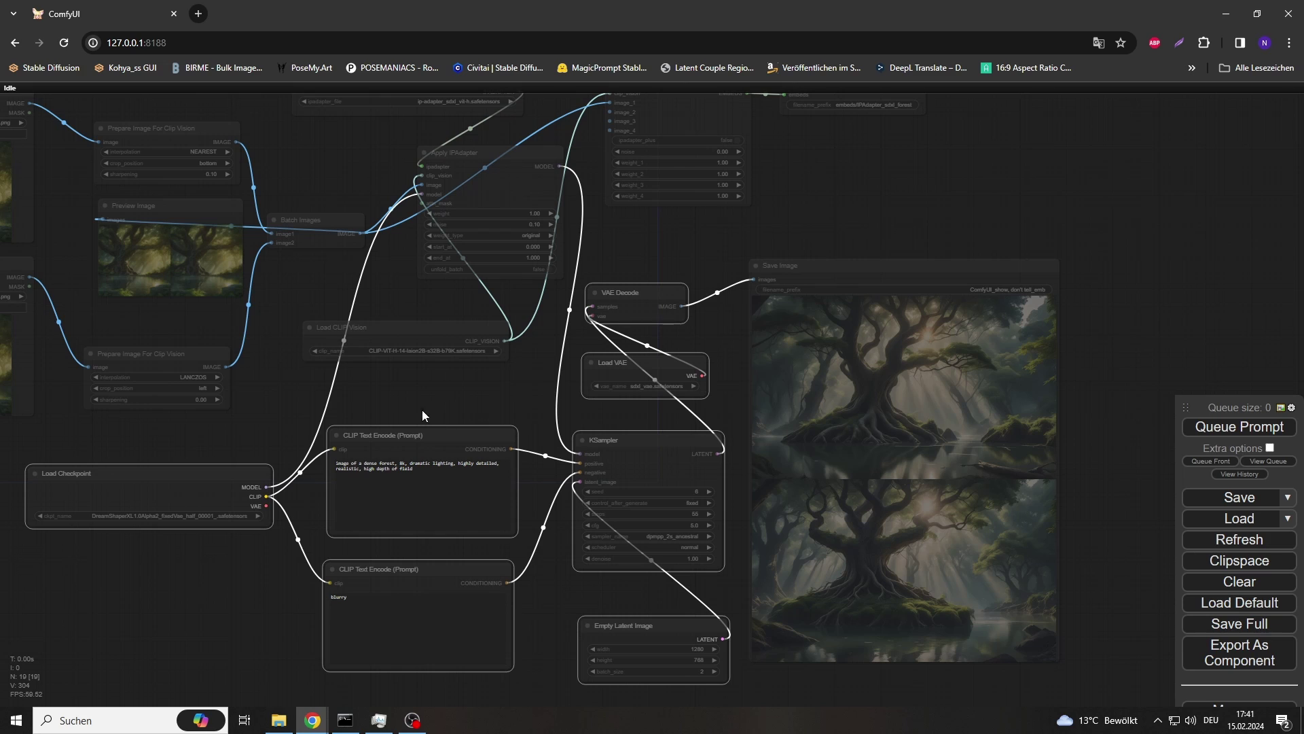
pyautogui.rightClick(417, 401)
pyautogui.click(483, 591)
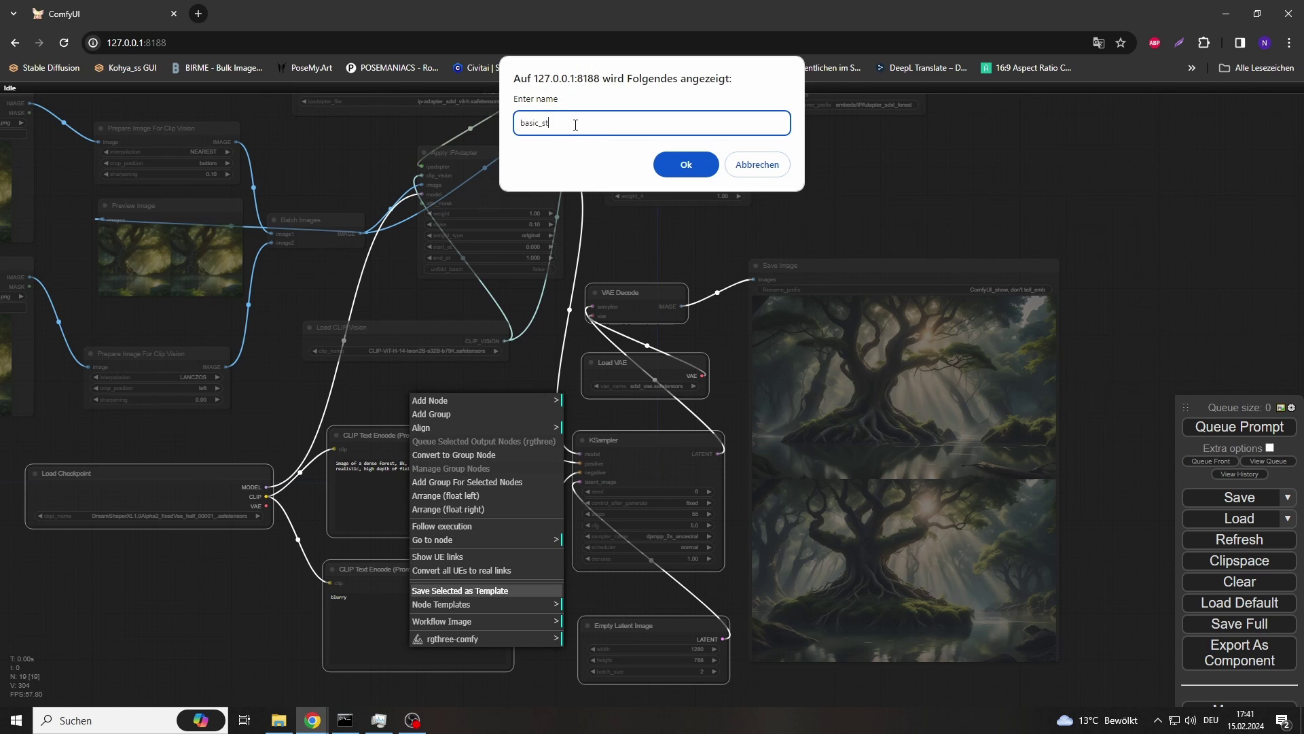
pyautogui.click(684, 166)
# Insert the basic_stuff node template in an empty area of the canvas
pyautogui.scroll(-5, 491, 397)
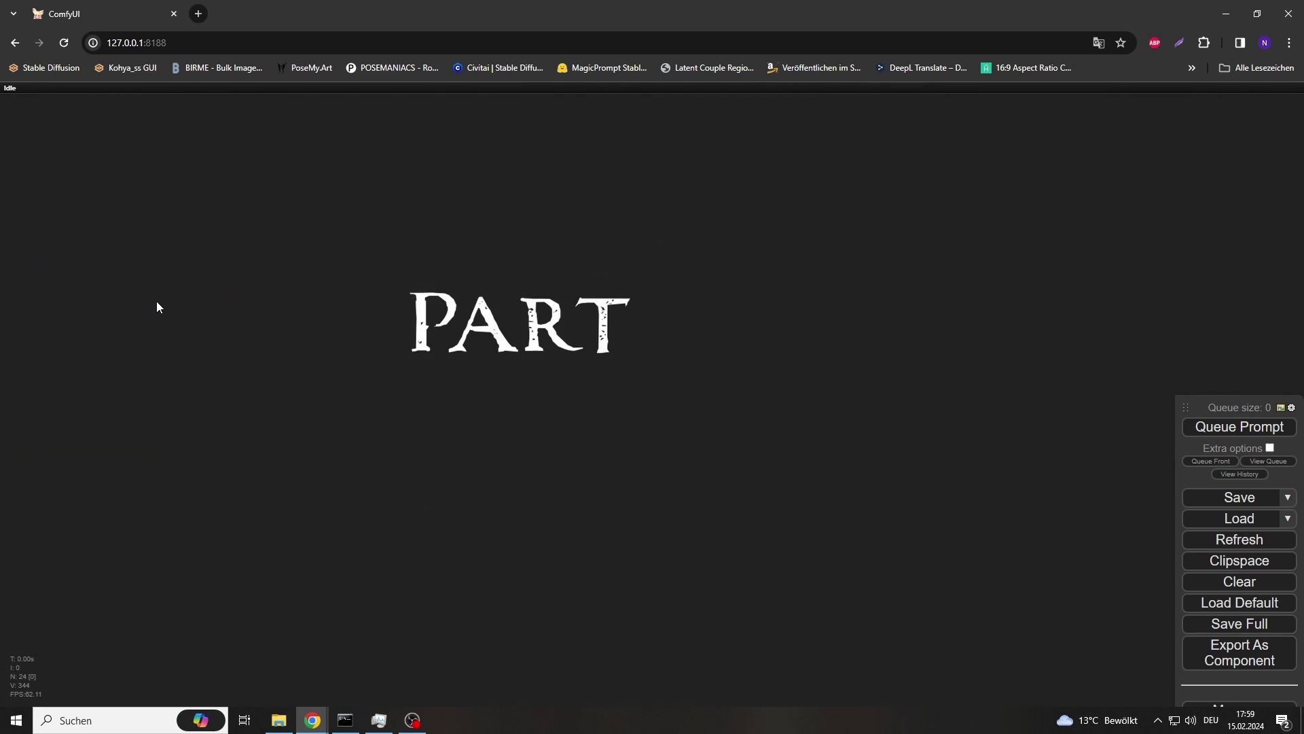
pyautogui.rightClick(157, 303)
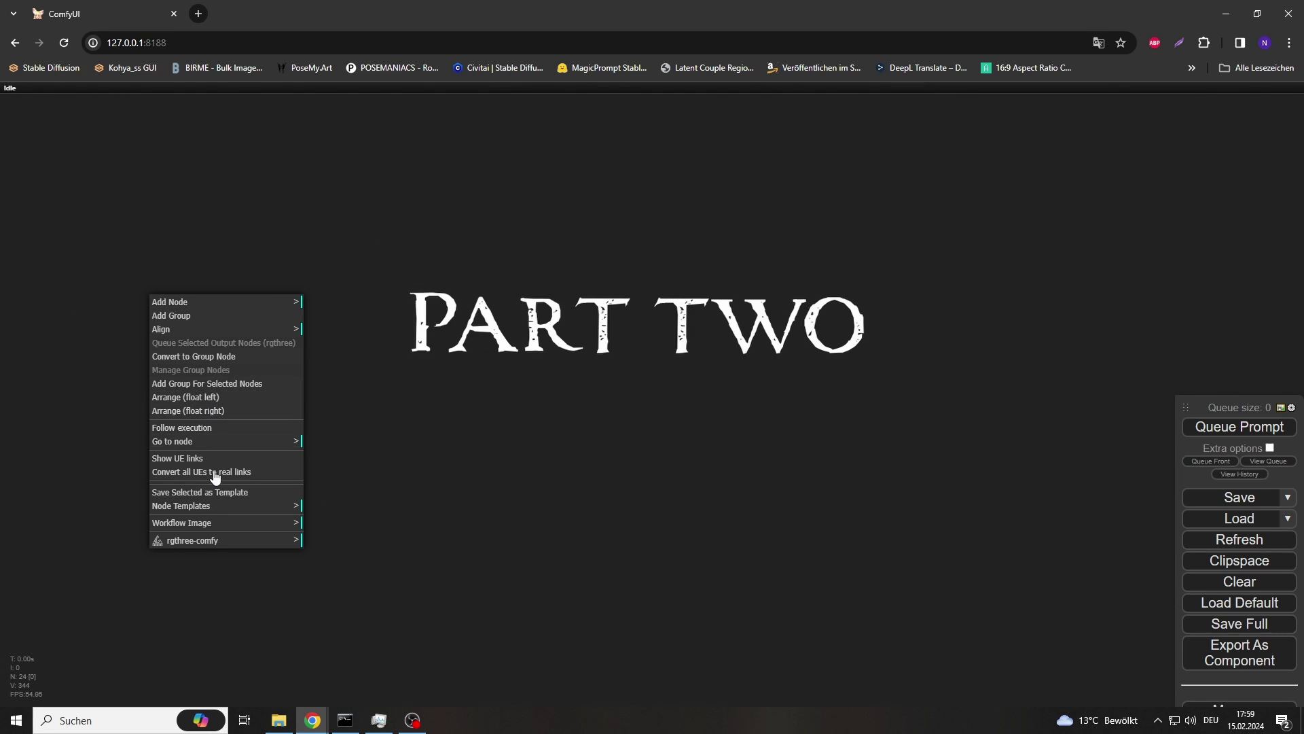
pyautogui.click(228, 507)
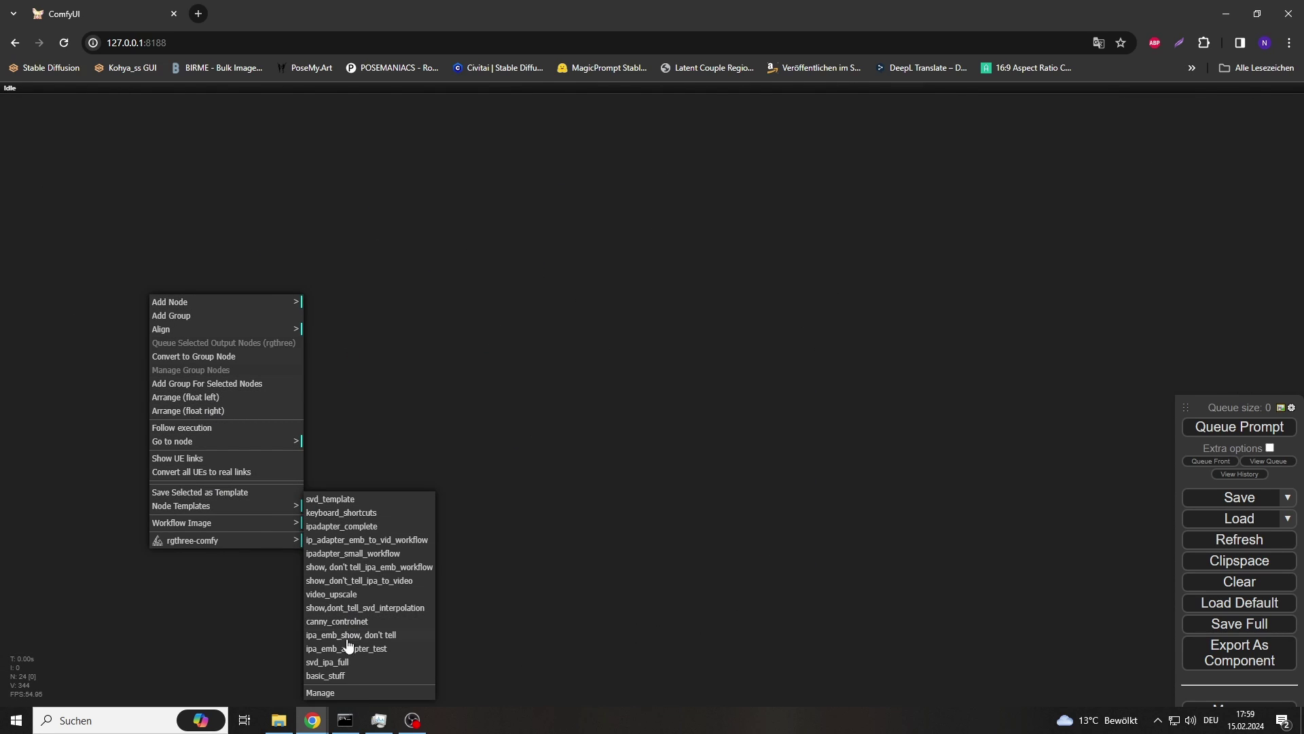
pyautogui.click(338, 676)
pyautogui.scroll(5, 260, 401)
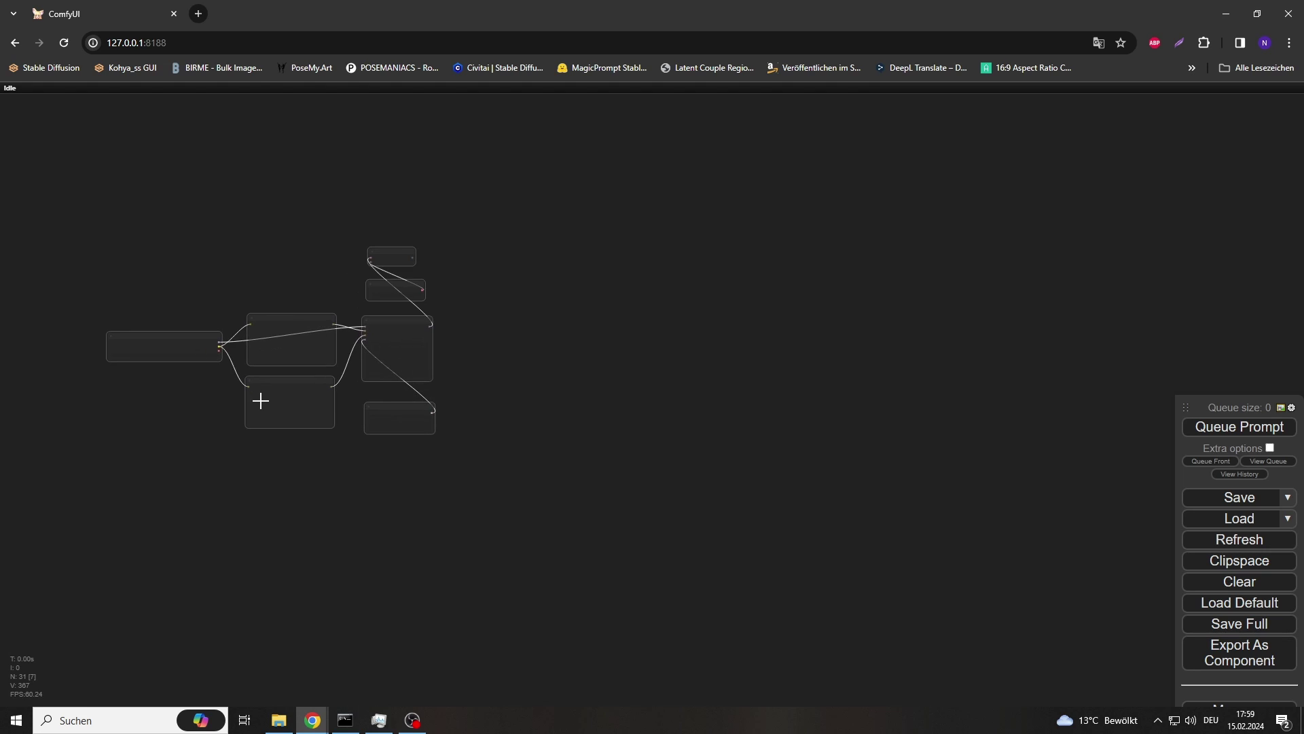
# Add an Apply IPAdapter from Encoded node in the free area below the Load Checkpoint node
pyautogui.rightClick(79, 134)
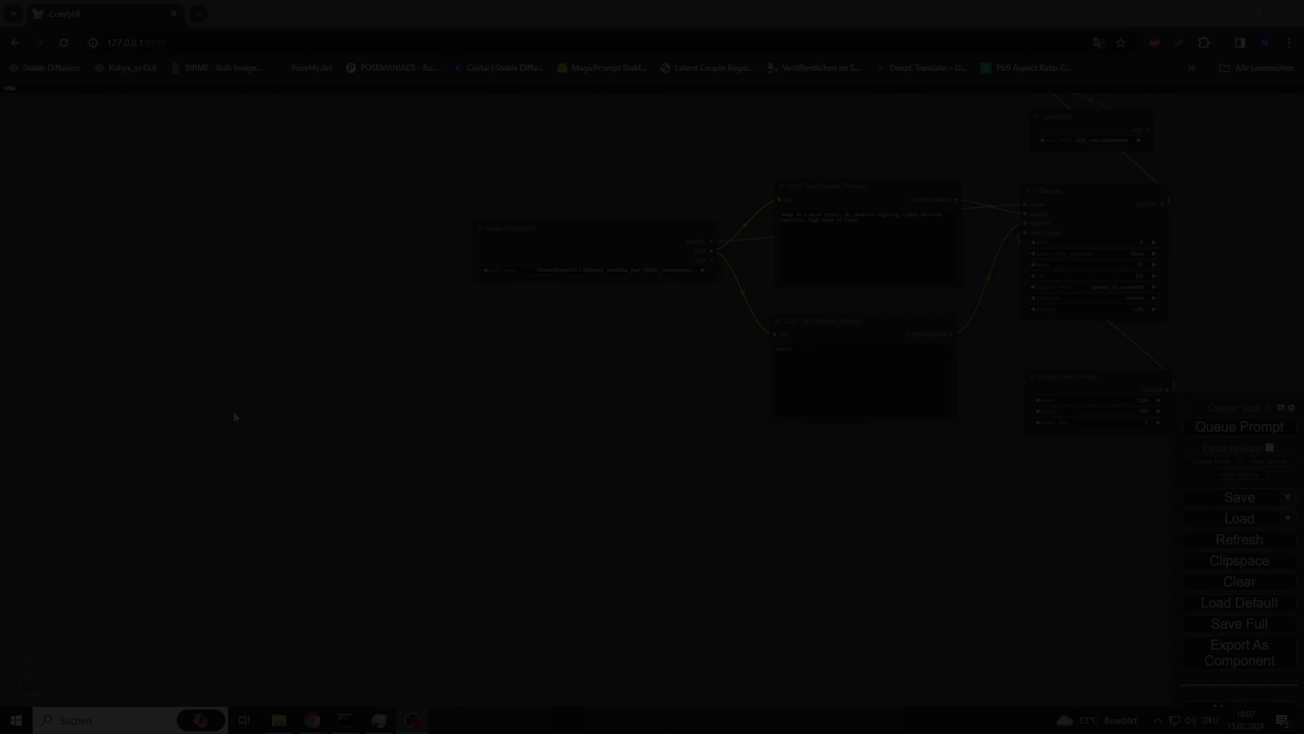
pyautogui.doubleClick(252, 410)
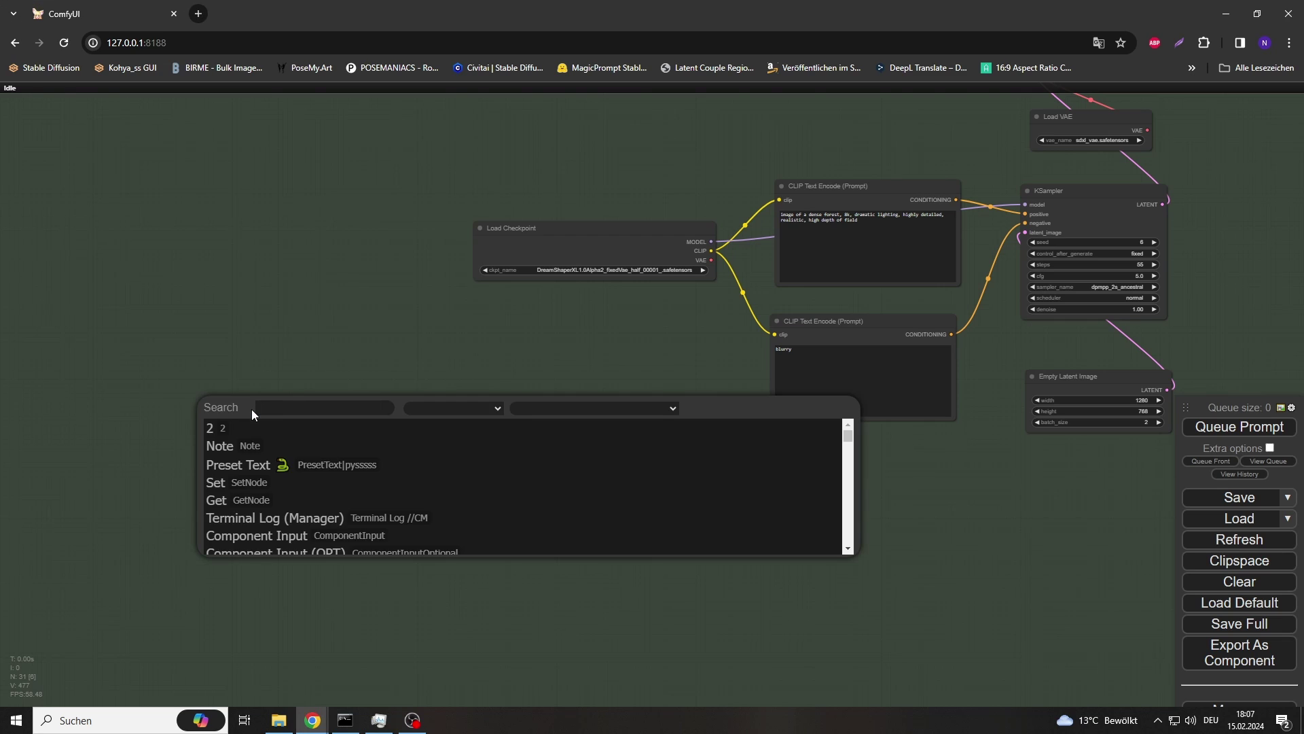
pyautogui.write('apply ip')
pyautogui.press('Down')
pyautogui.press('Down')
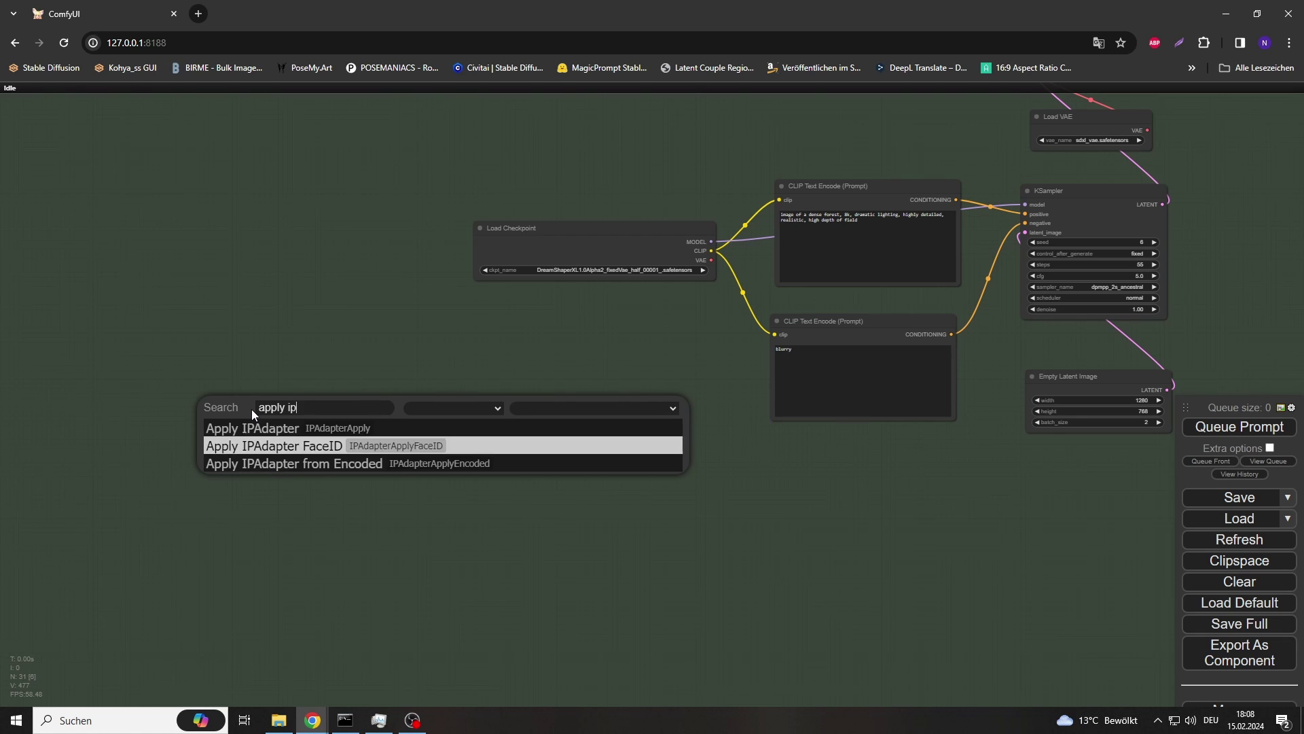
pyautogui.press('Down')
pyautogui.press('Return')
pyautogui.moveTo(343, 401); pyautogui.dragTo(595, 412)
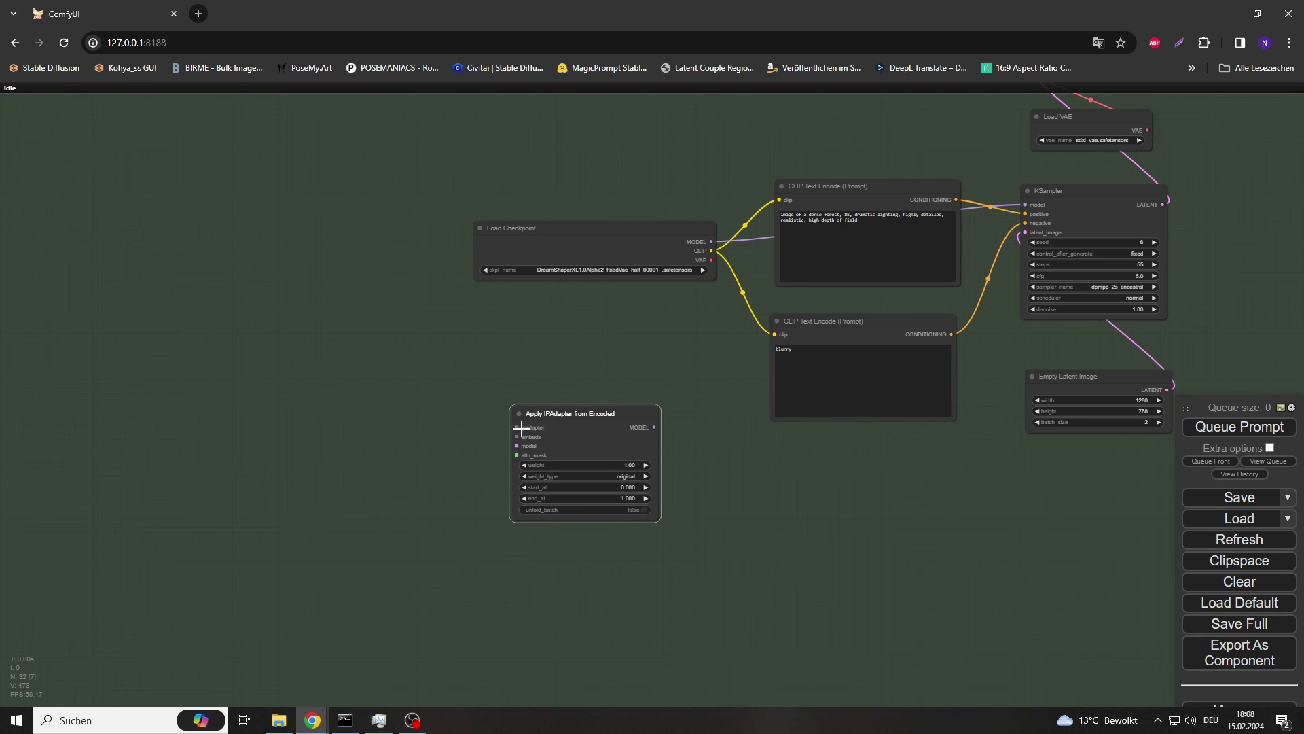
# Connect new Load IPAdapter Model and Load Image (as Mask) nodes to the Apply IPAdapter from Encoded node's ipadapter and attn_mask inputs
pyautogui.moveTo(521, 428); pyautogui.dragTo(445, 346)
pyautogui.click(464, 410)
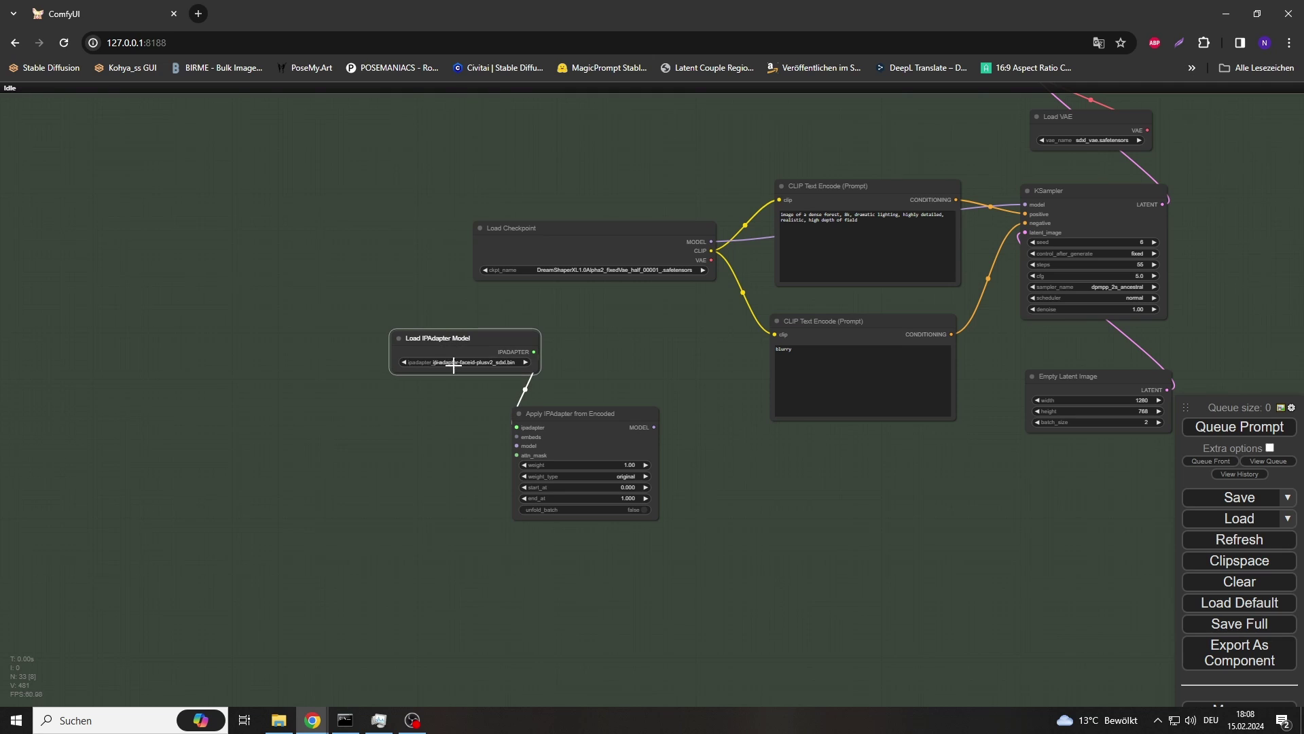
pyautogui.moveTo(516, 455); pyautogui.dragTo(513, 565)
pyautogui.click(540, 635)
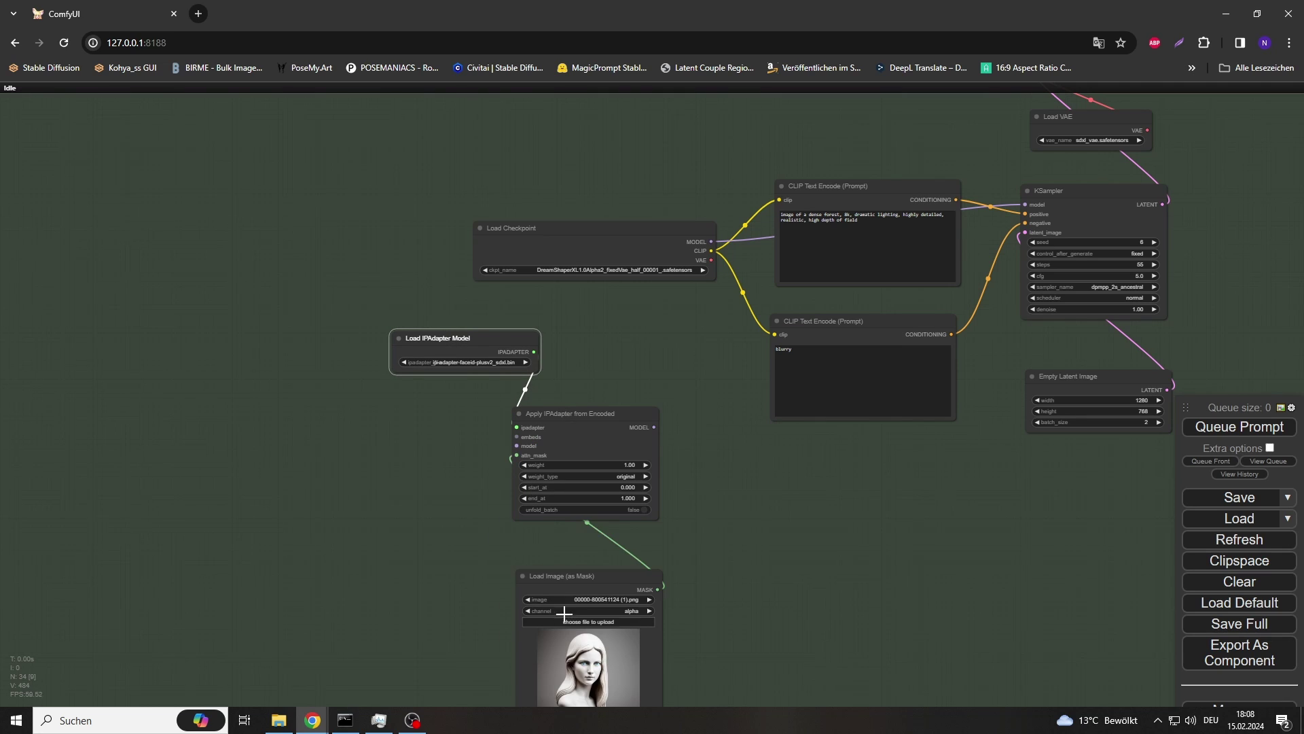
# Connect a new Load IPAdapter Embeds node to the embeds input and place it directly above the Apply IPAdapter from Encoded node
pyautogui.moveTo(523, 441); pyautogui.dragTo(611, 338)
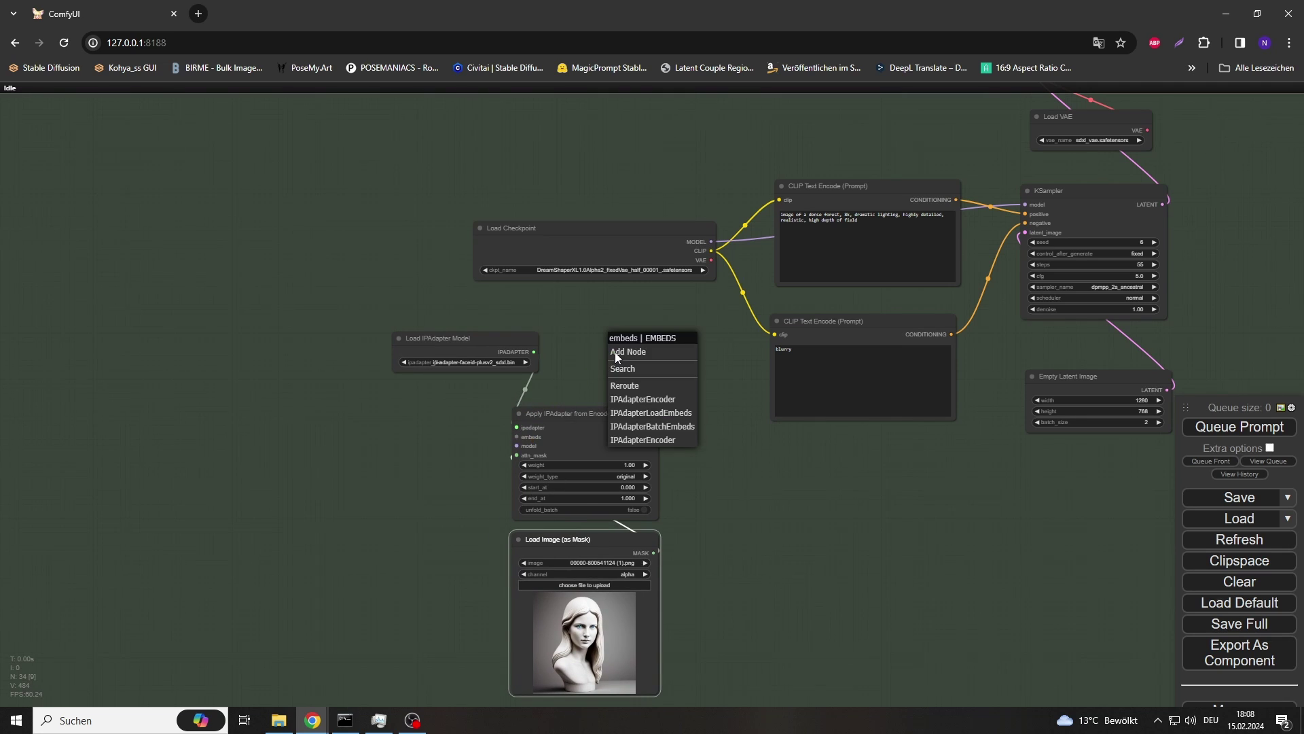
pyautogui.click(666, 401)
pyautogui.moveTo(498, 340); pyautogui.dragTo(451, 337)
pyautogui.moveTo(670, 356); pyautogui.dragTo(565, 368)
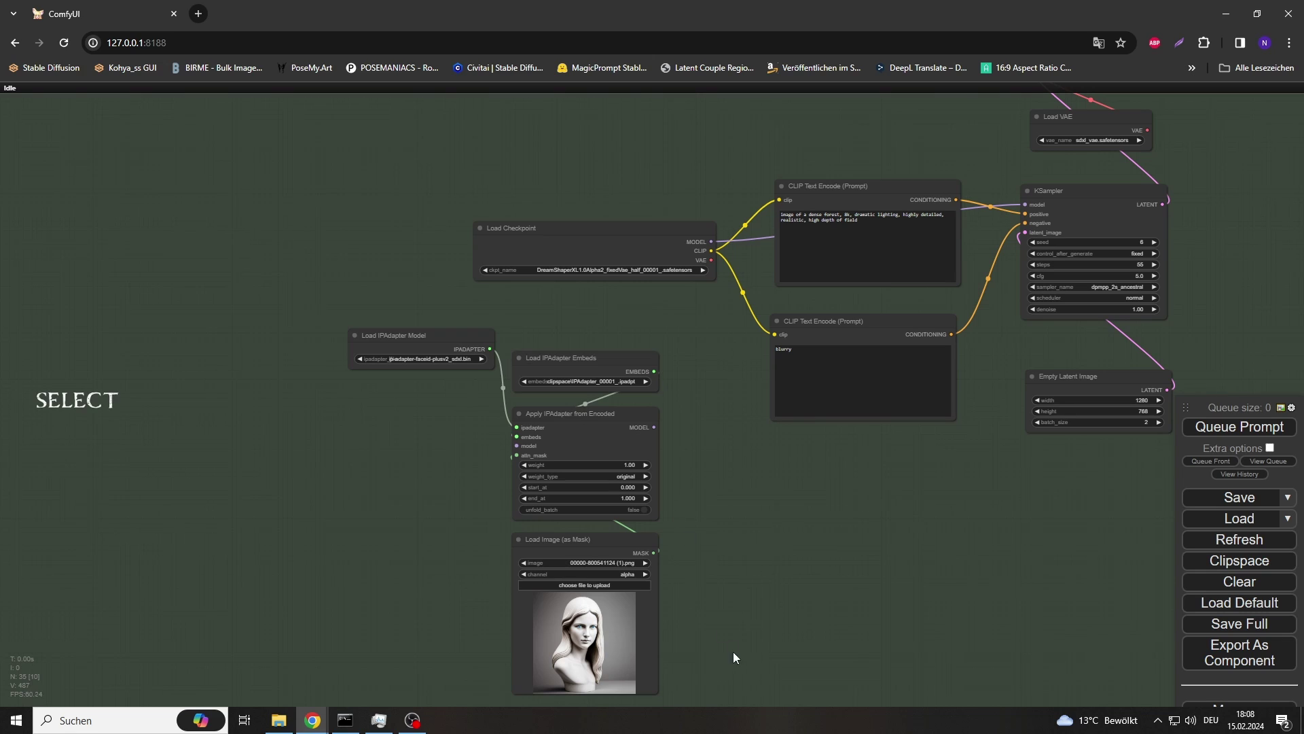
# Duplicate the embeds, Apply IPAdapter and mask nodes twice with their incoming connections kept, placing the copies side by side
pyautogui.moveTo(732, 651); pyautogui.dragTo(553, 426)
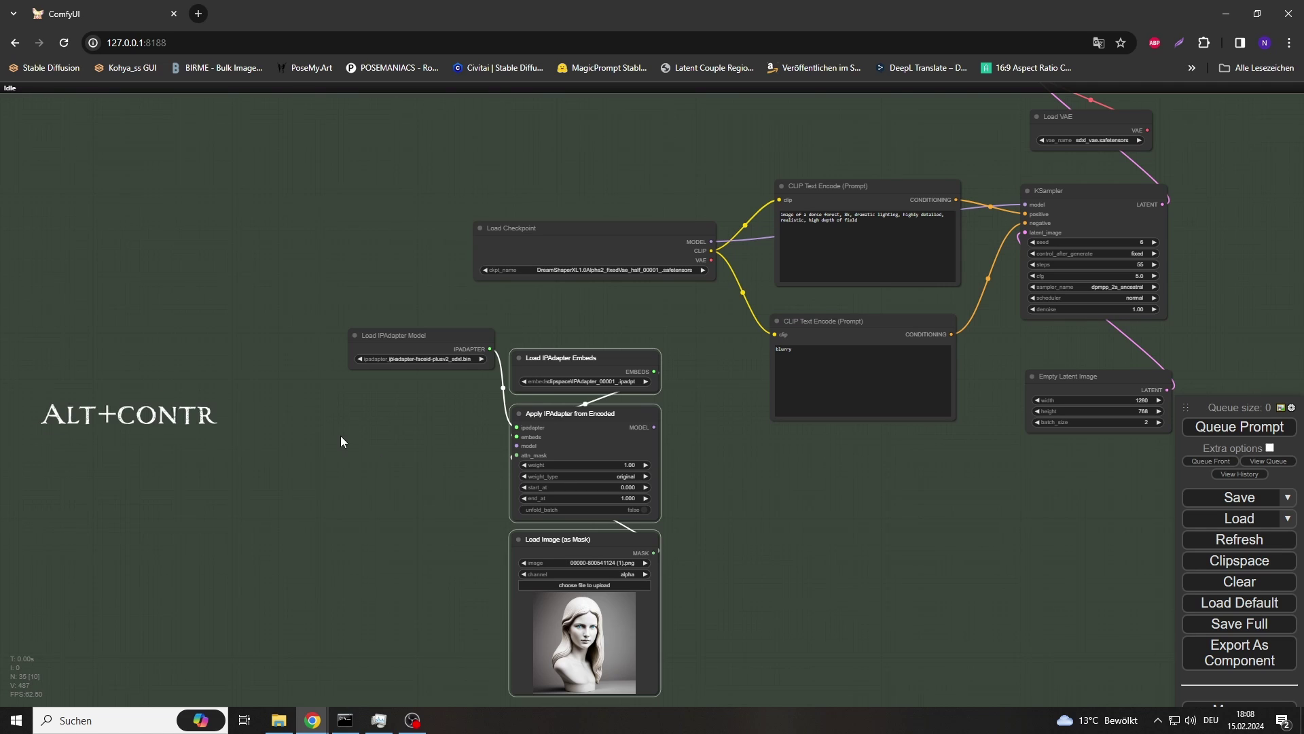
pyautogui.hotkey('ctrl', 'alt', 'shift', 'v')
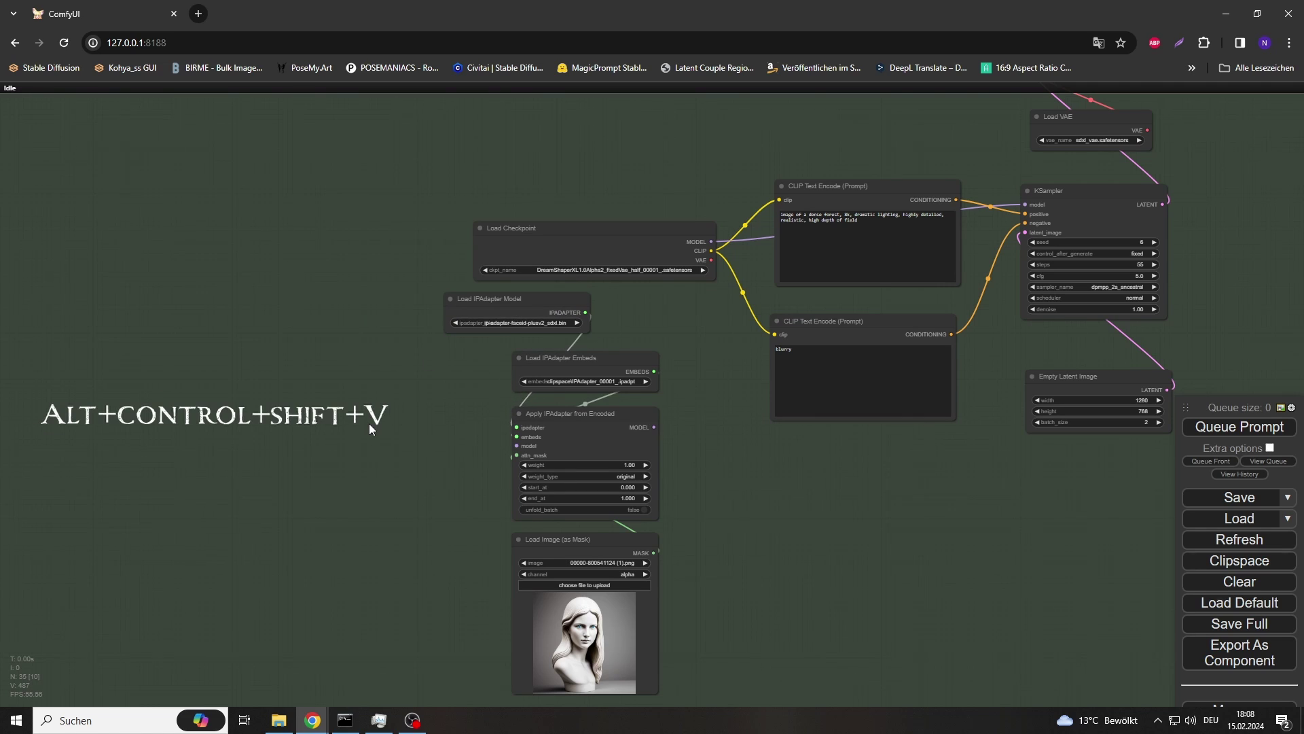
pyautogui.hotkey('ctrl', 'alt', 'shift', 'v')
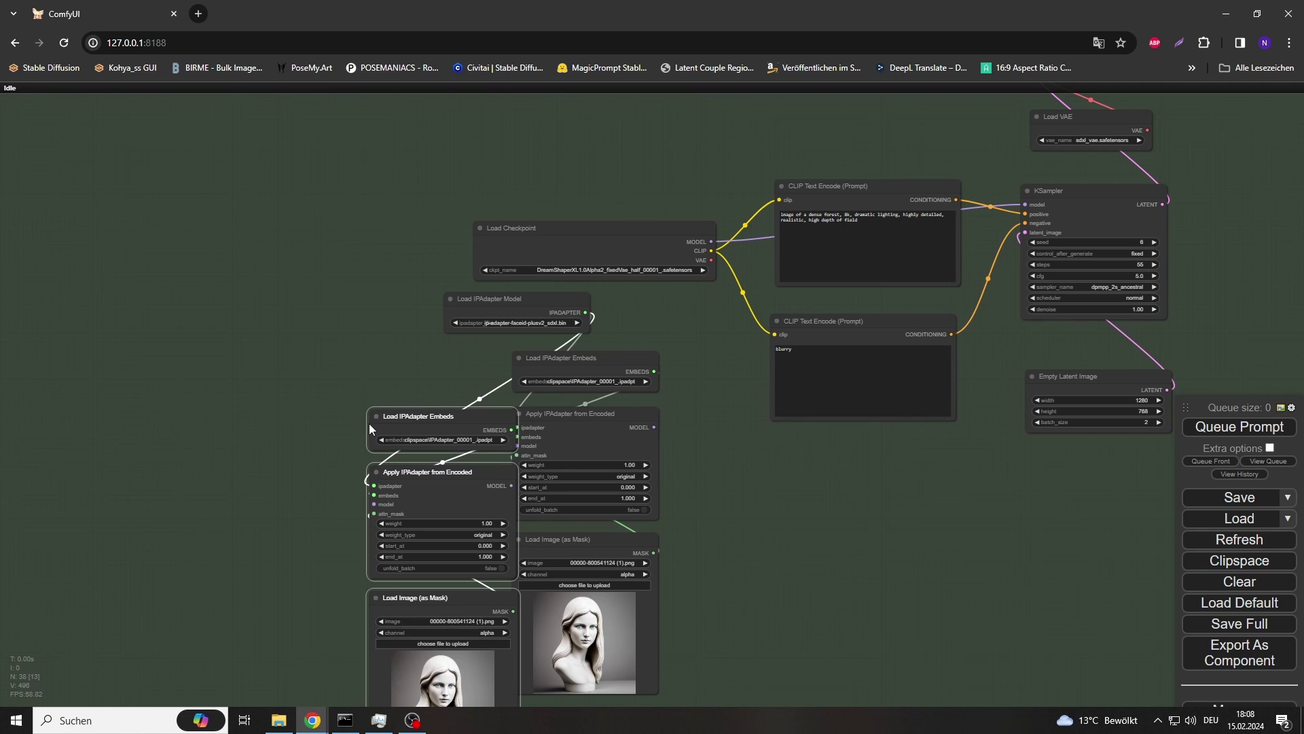
pyautogui.moveTo(445, 420); pyautogui.dragTo(417, 362)
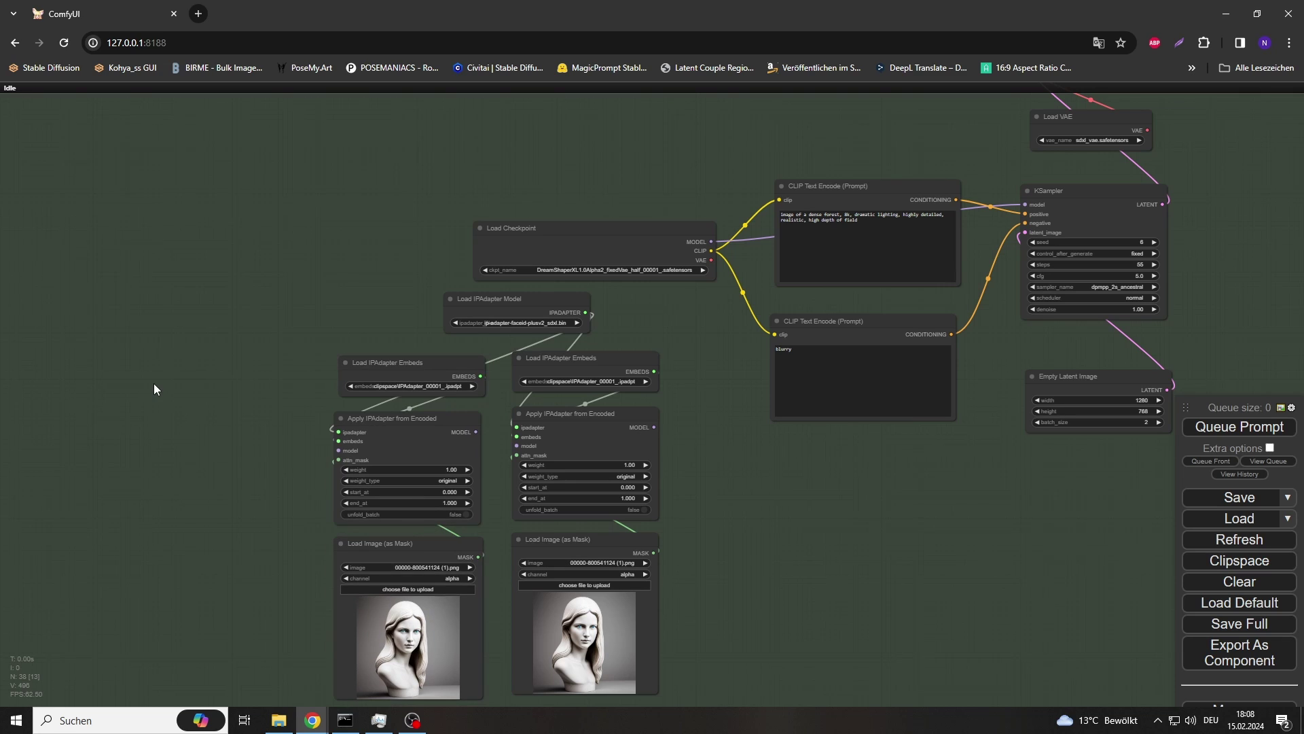
pyautogui.hotkey('ctrl', 'alt', 'shift', 'v')
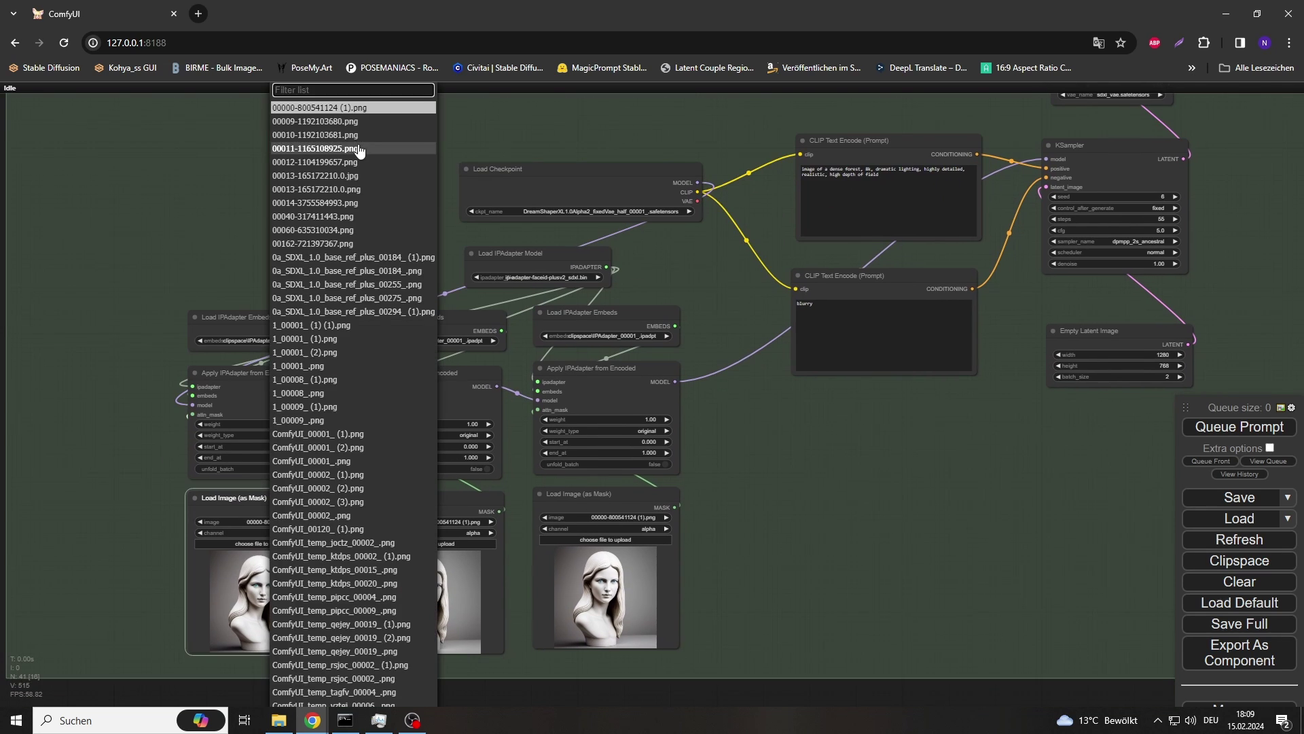
# Set the image of all three Load Image (as Mask) nodes to whitespace.jpg
pyautogui.write('white')
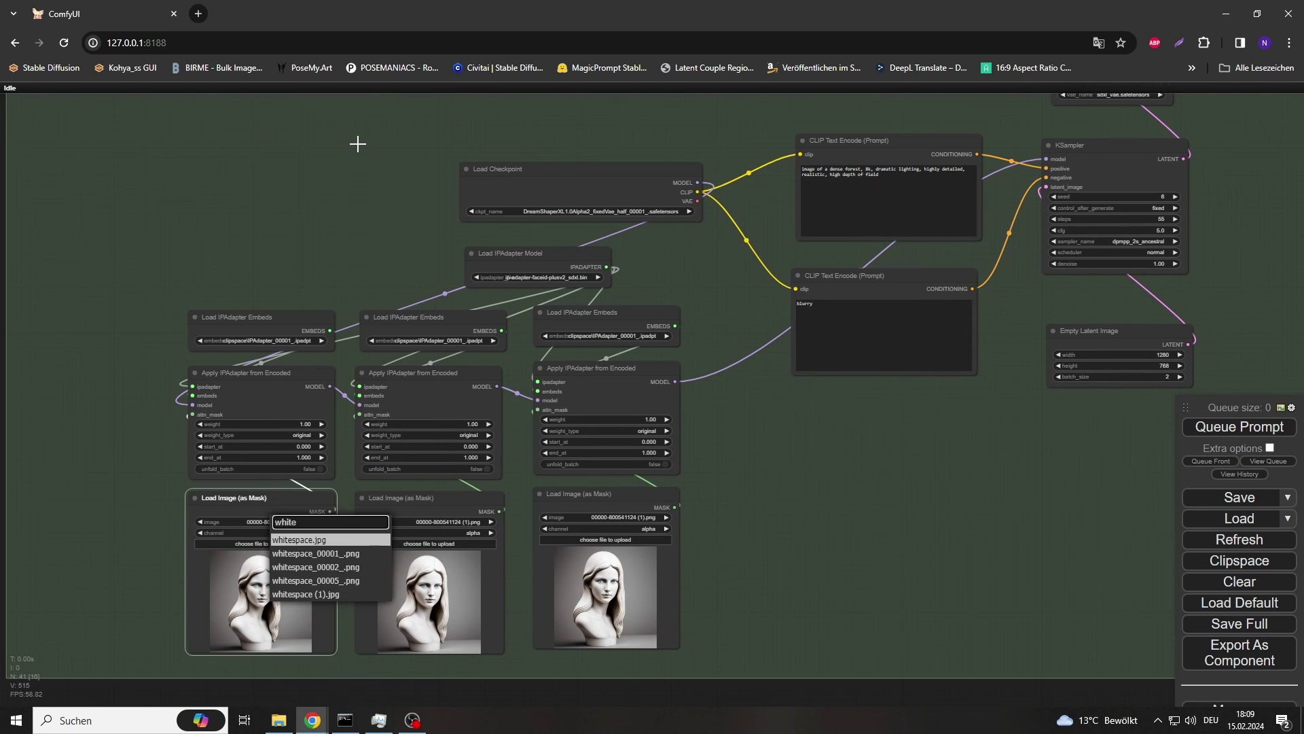
pyautogui.press('Return')
pyautogui.click(464, 522)
pyautogui.write('white')
pyautogui.press('Return')
pyautogui.click(636, 522)
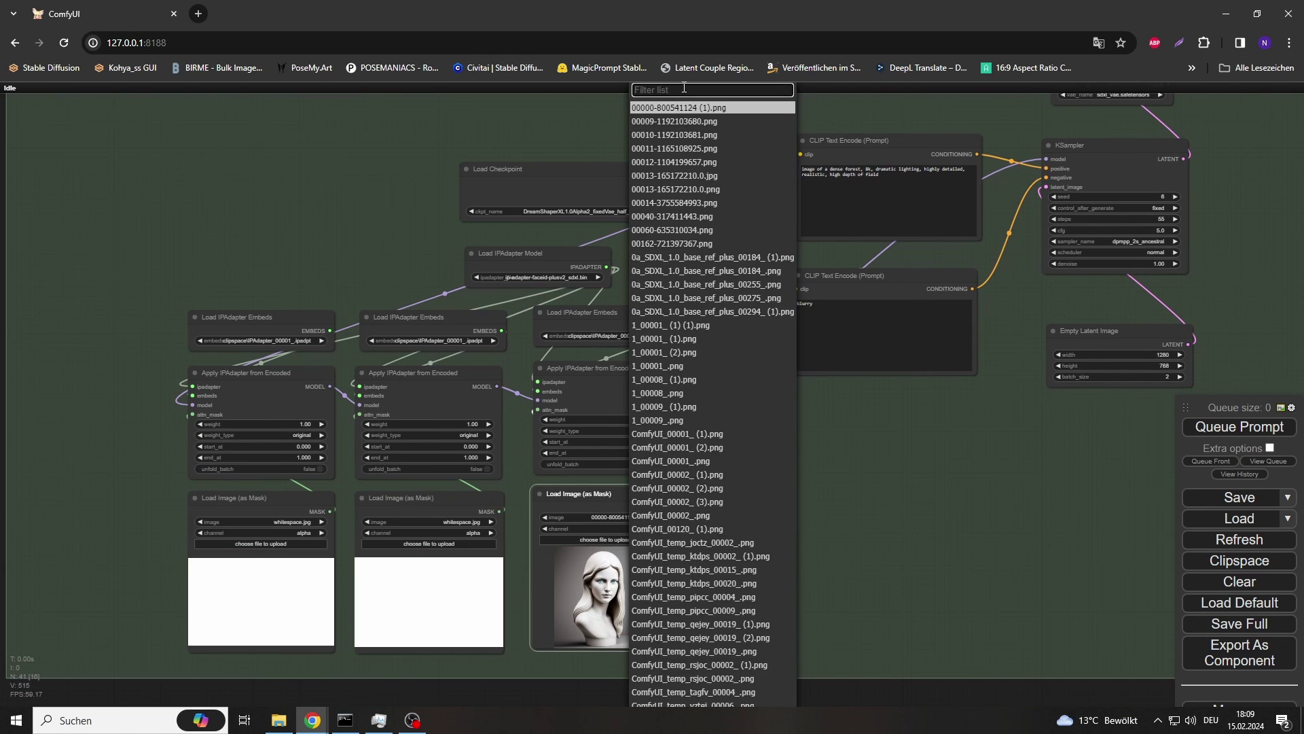
pyautogui.write('white')
pyautogui.press('Return')
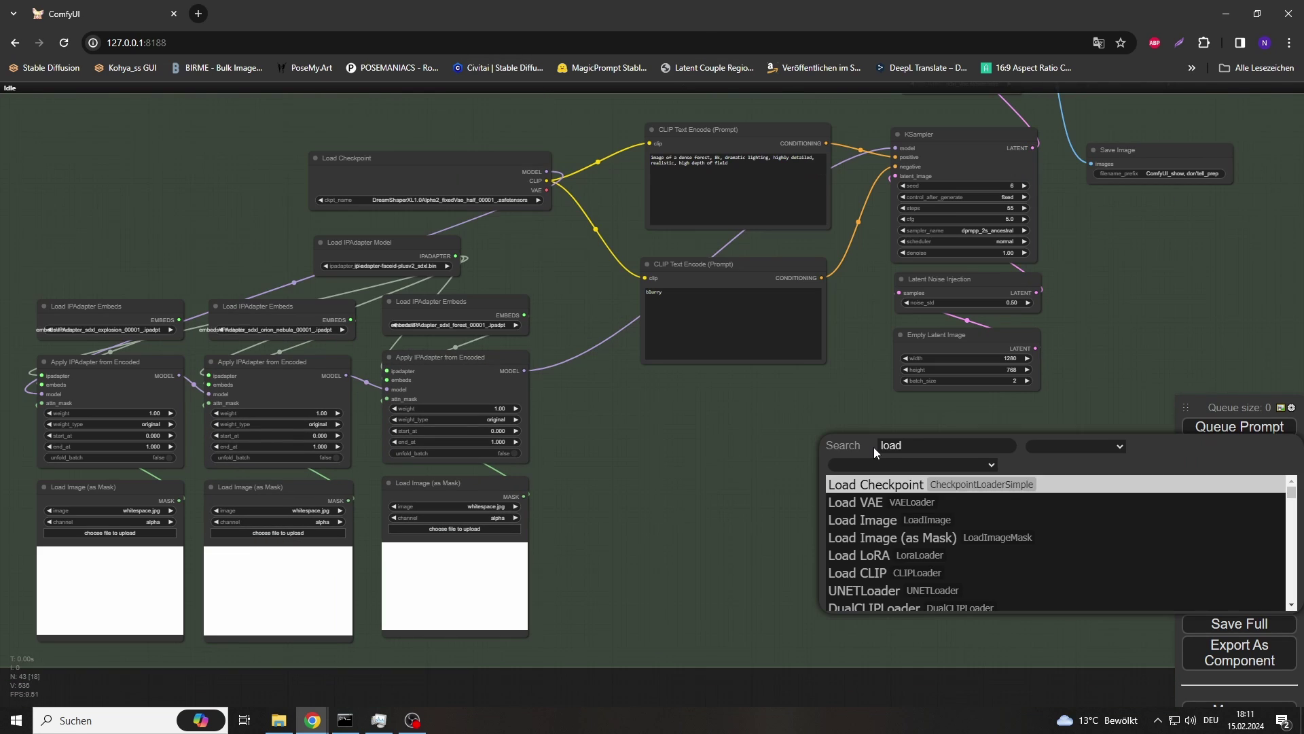
# Add a Load Image node below the Empty Latent Image node and mute Empty Latent Image
pyautogui.press('Down')
pyautogui.press('Down')
pyautogui.press('Return')
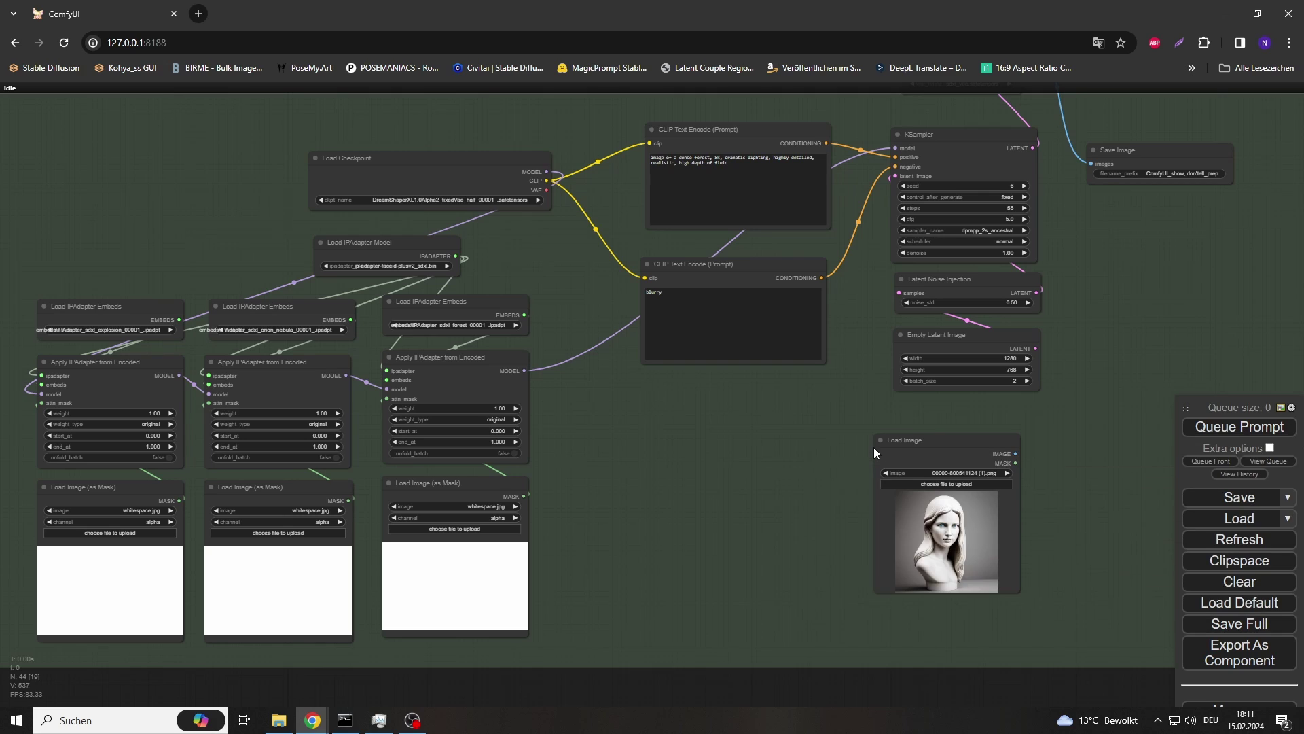
pyautogui.moveTo(963, 449); pyautogui.dragTo(889, 435)
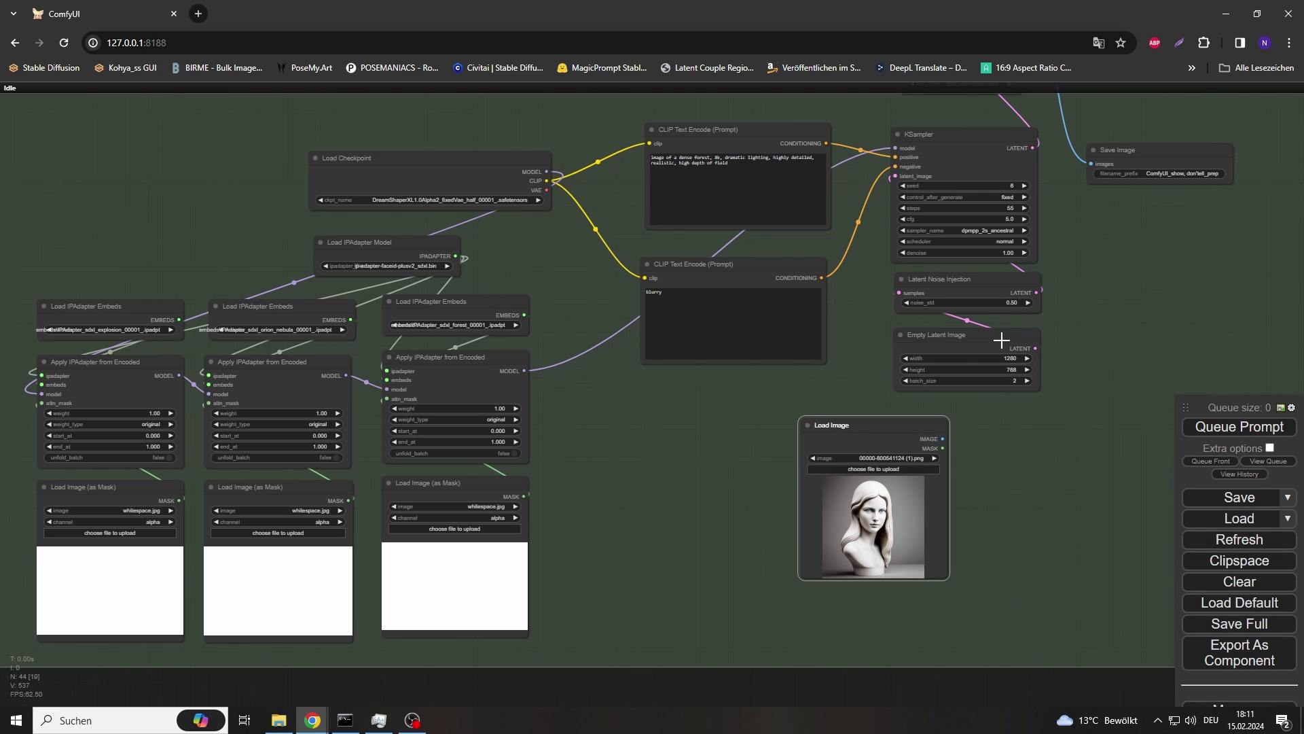
pyautogui.moveTo(1003, 340); pyautogui.dragTo(987, 350)
pyautogui.hotkey('ctrl', 'm')
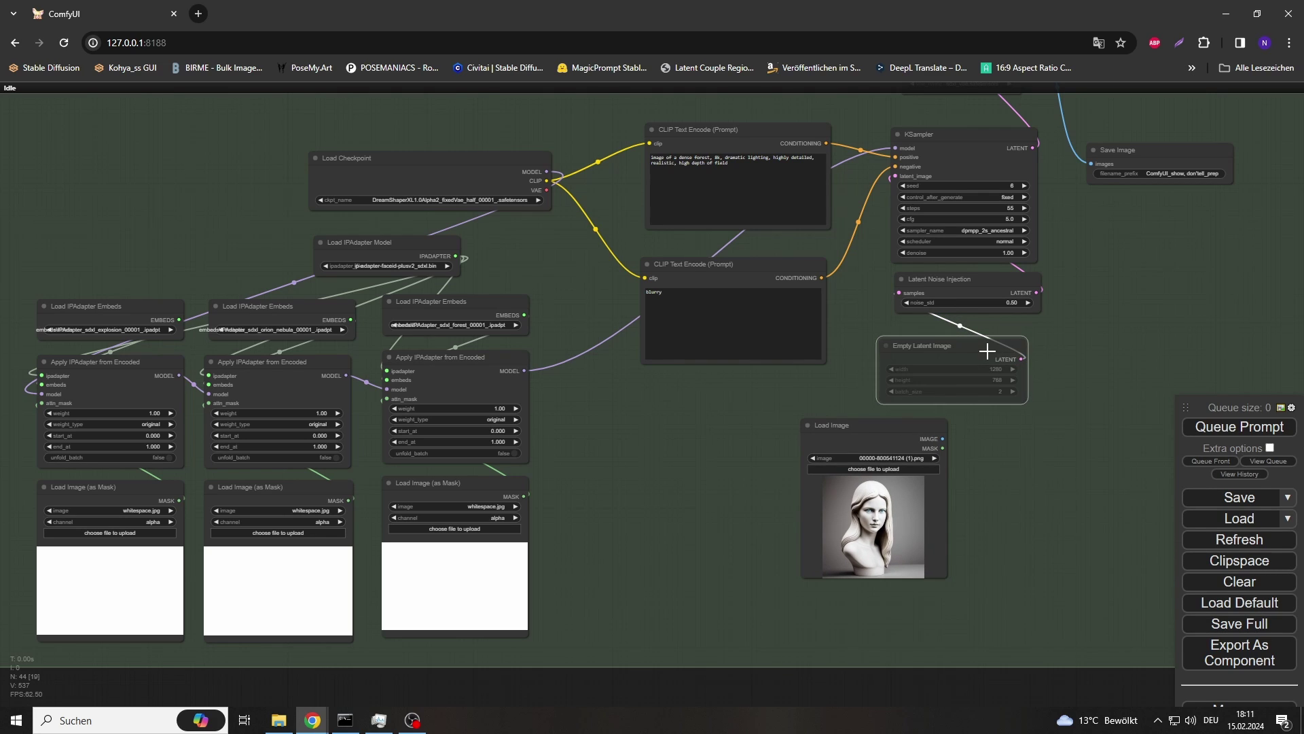
# Feed the Load Image output into a new VAE Encode node and connect its latent to Latent Noise Injection's samples input
pyautogui.moveTo(943, 439); pyautogui.dragTo(984, 419)
pyautogui.click(1017, 495)
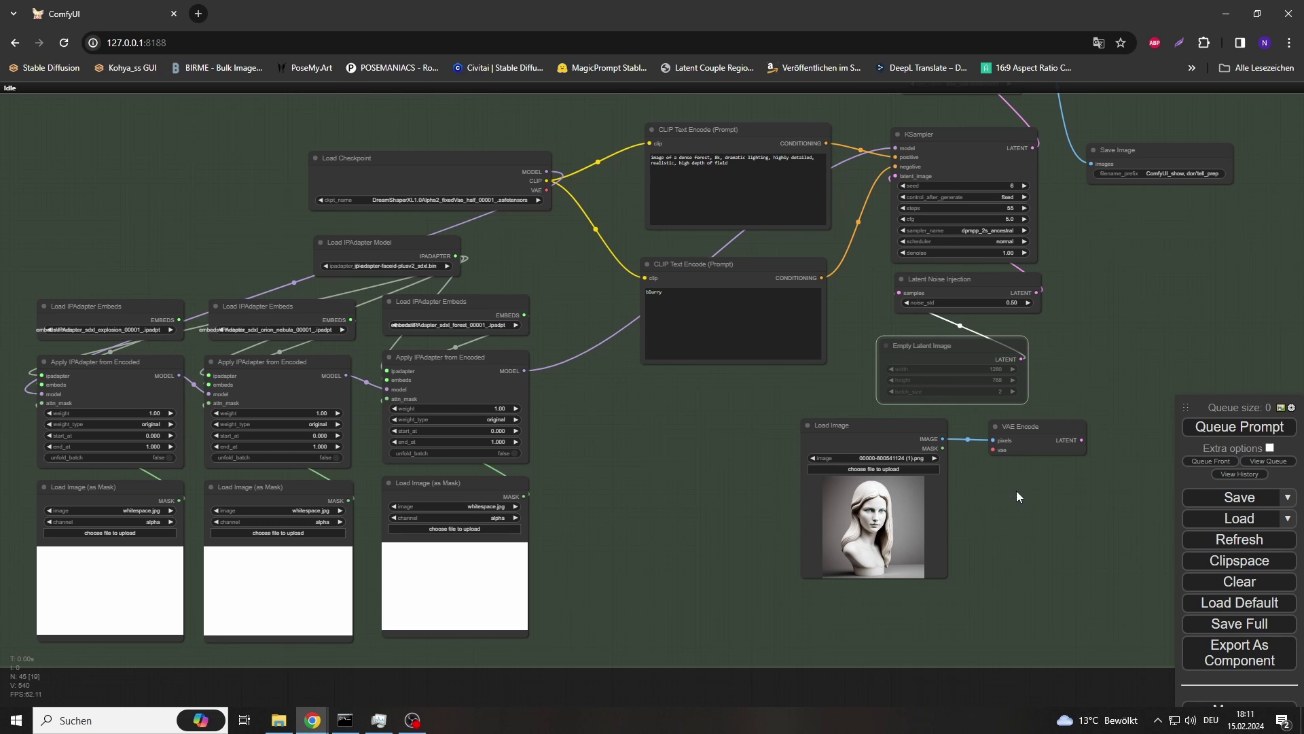
pyautogui.moveTo(1082, 440); pyautogui.dragTo(900, 293)
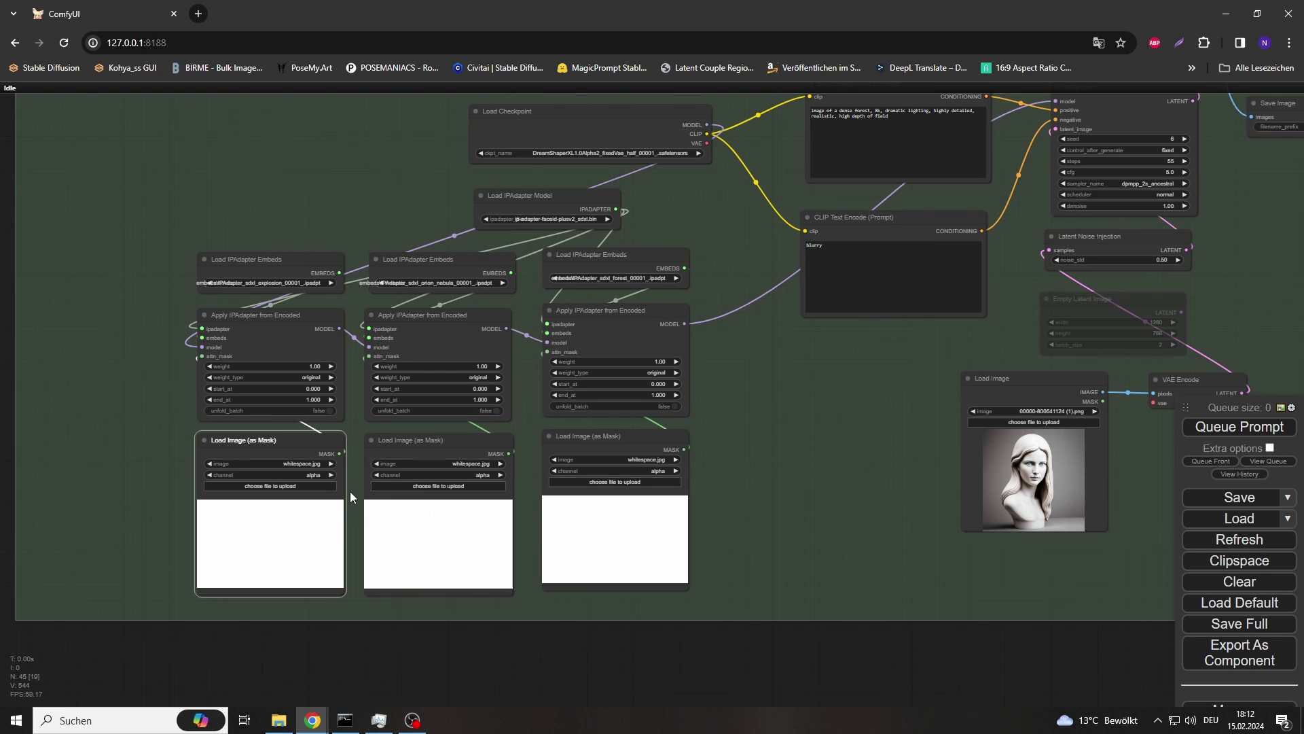
# Open the explosion branch's mask image in the MaskEditor, then paint a blob in its upper-right area and erase the blob's lower edge
pyautogui.rightClick(278, 534)
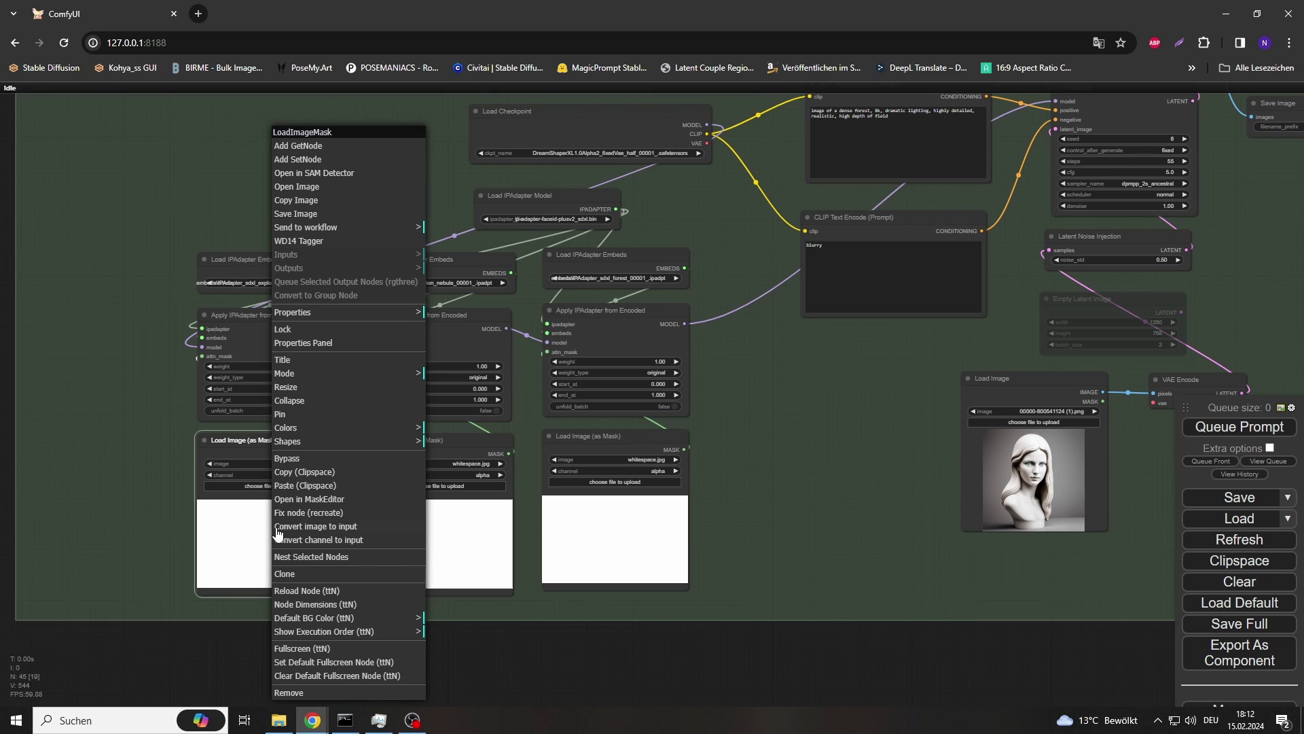
pyautogui.click(318, 500)
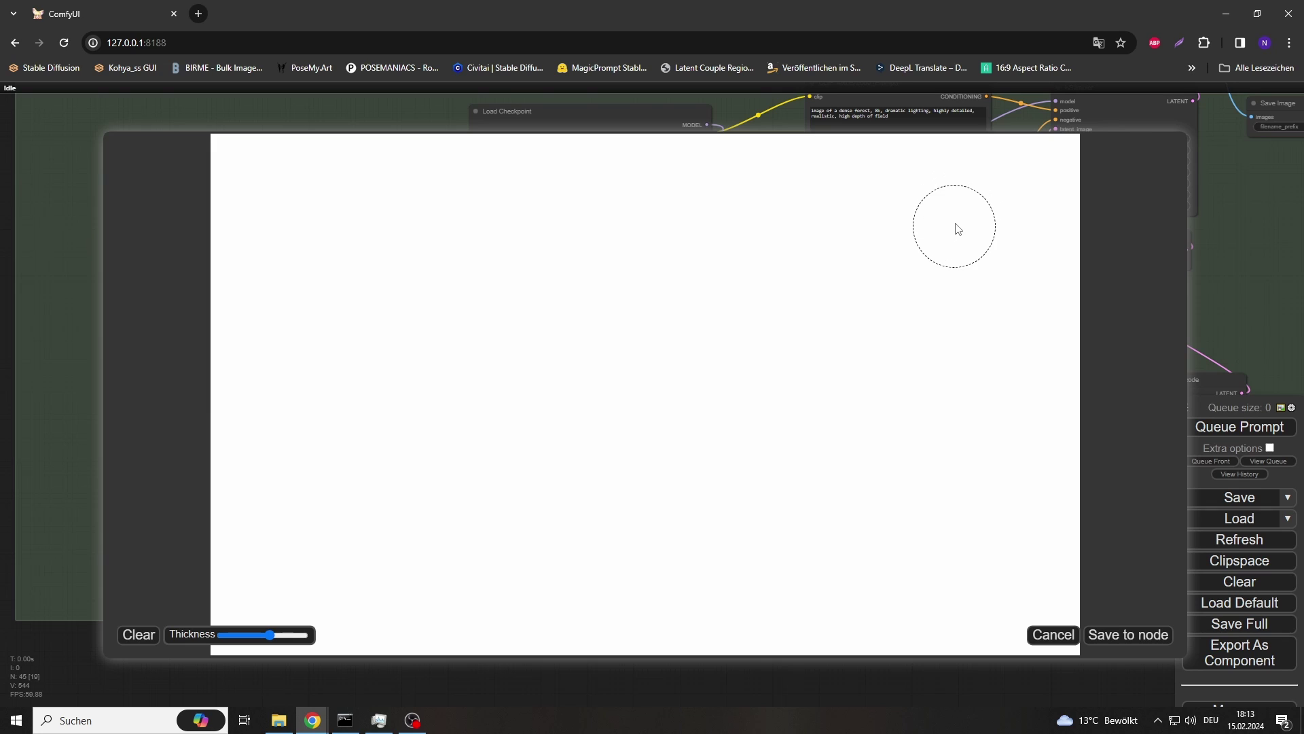
pyautogui.scroll(-4, 955, 244)
pyautogui.scroll(1, 989, 236)
pyautogui.scroll(-2, 989, 236)
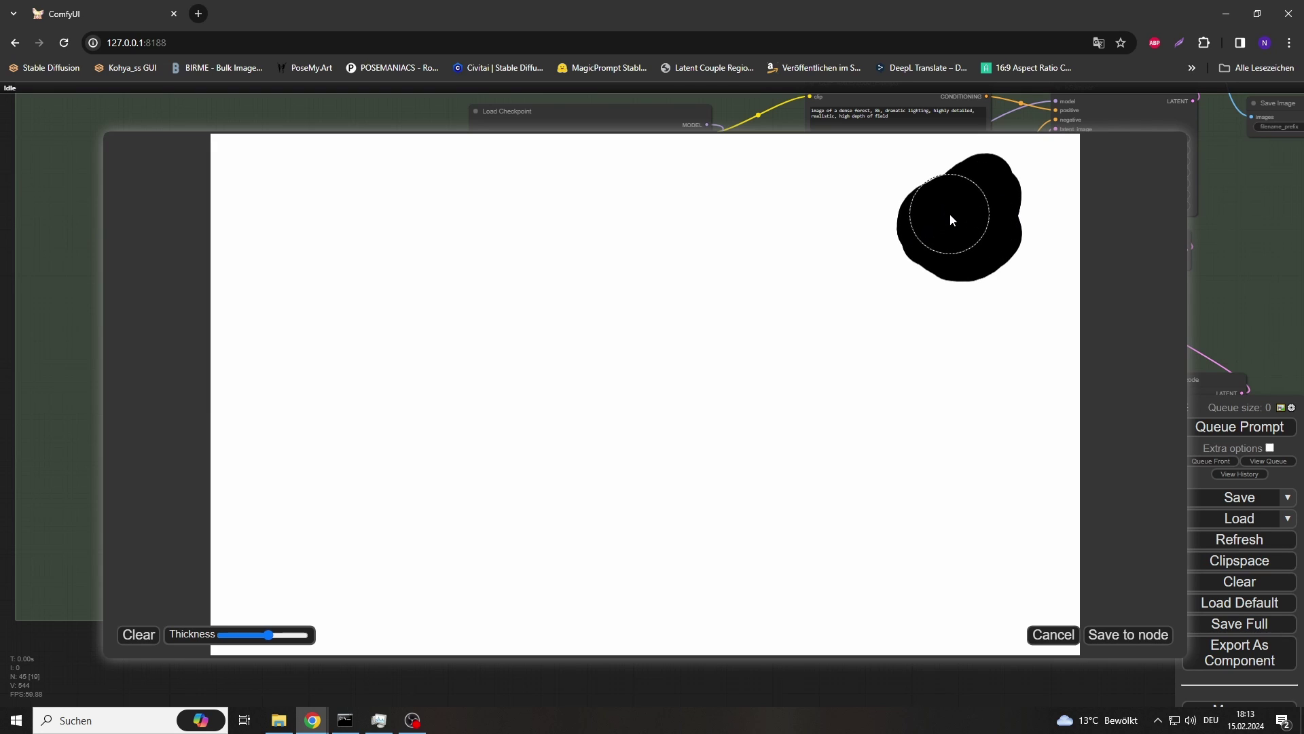
pyautogui.scroll(2, 949, 214)
pyautogui.moveTo(950, 214)
pyautogui.mouseDown()
pyautogui.moveTo(989, 292)
pyautogui.moveTo(921, 311)
pyautogui.mouseUp()
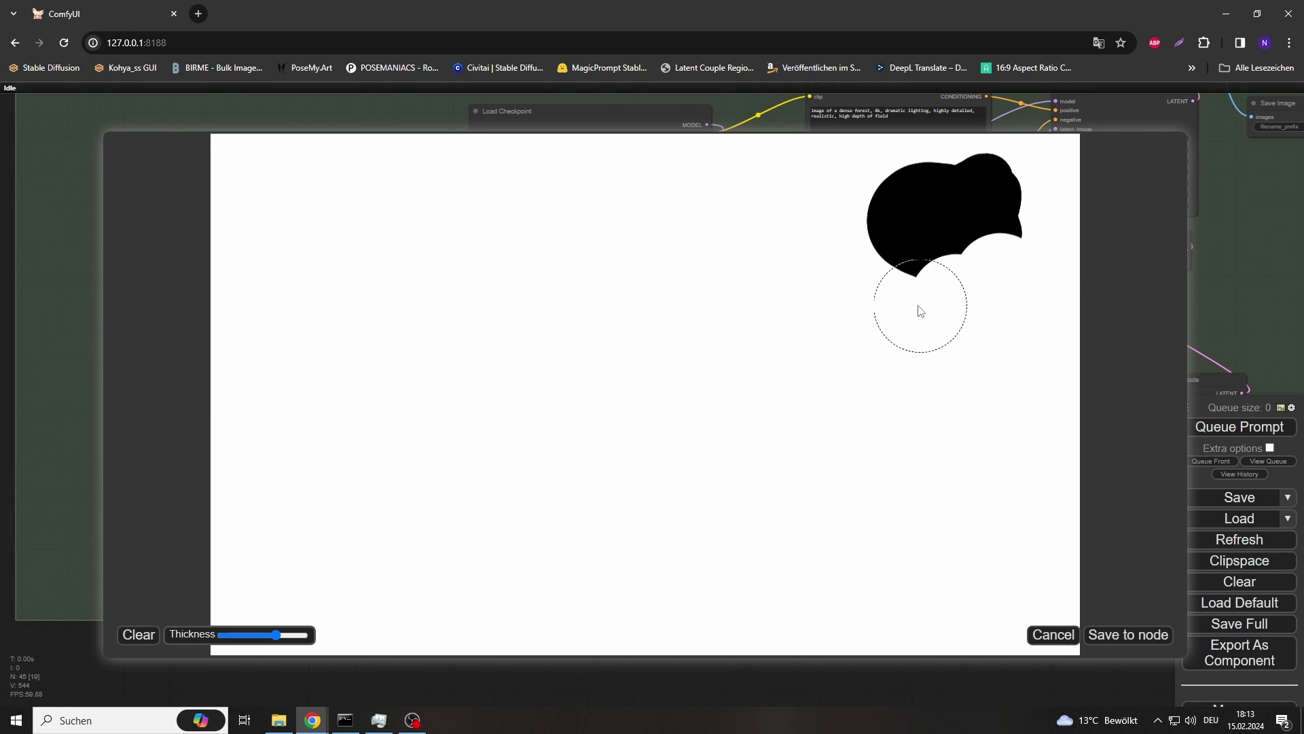
pyautogui.rightClick(909, 305)
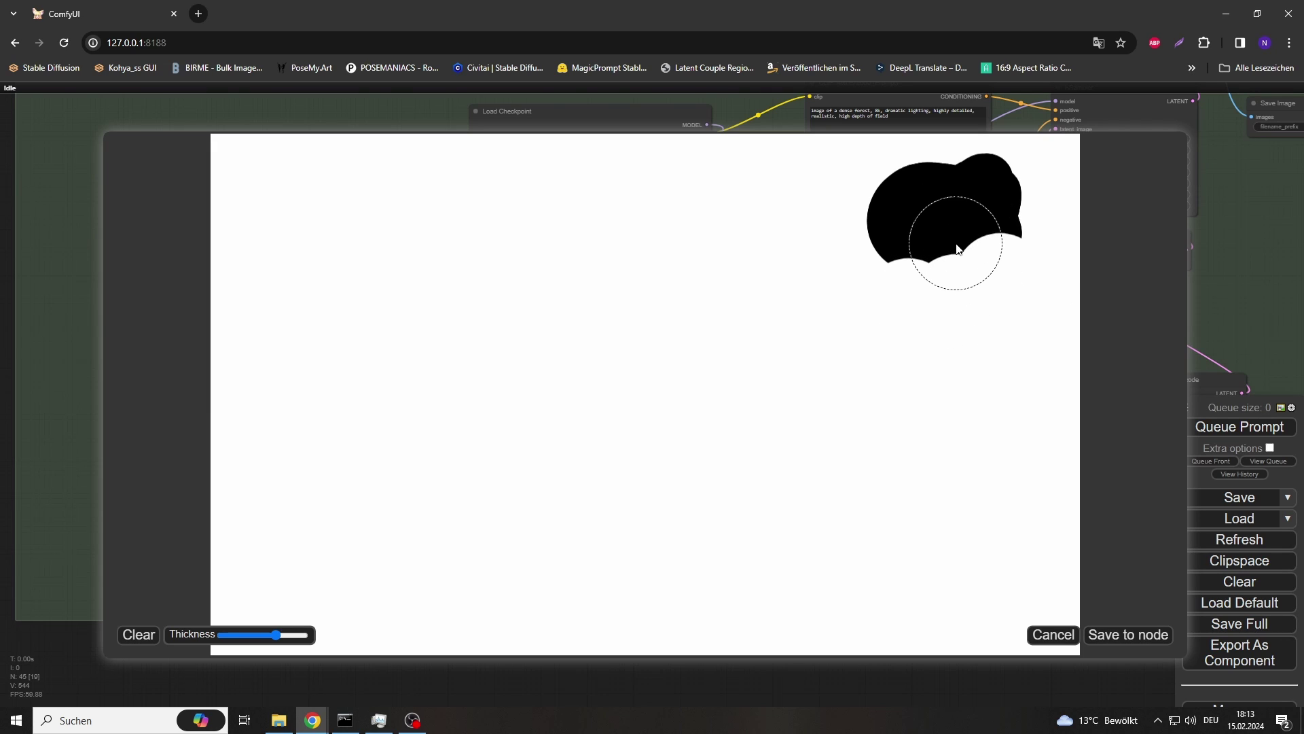
pyautogui.moveTo(958, 248)
pyautogui.mouseDown()
pyautogui.moveTo(934, 234)
pyautogui.moveTo(846, 343)
pyautogui.moveTo(947, 176)
pyautogui.moveTo(697, 259)
pyautogui.moveTo(1114, 251)
pyautogui.moveTo(920, 279)
pyautogui.moveTo(938, 238)
pyautogui.moveTo(949, 254)
pyautogui.mouseUp()
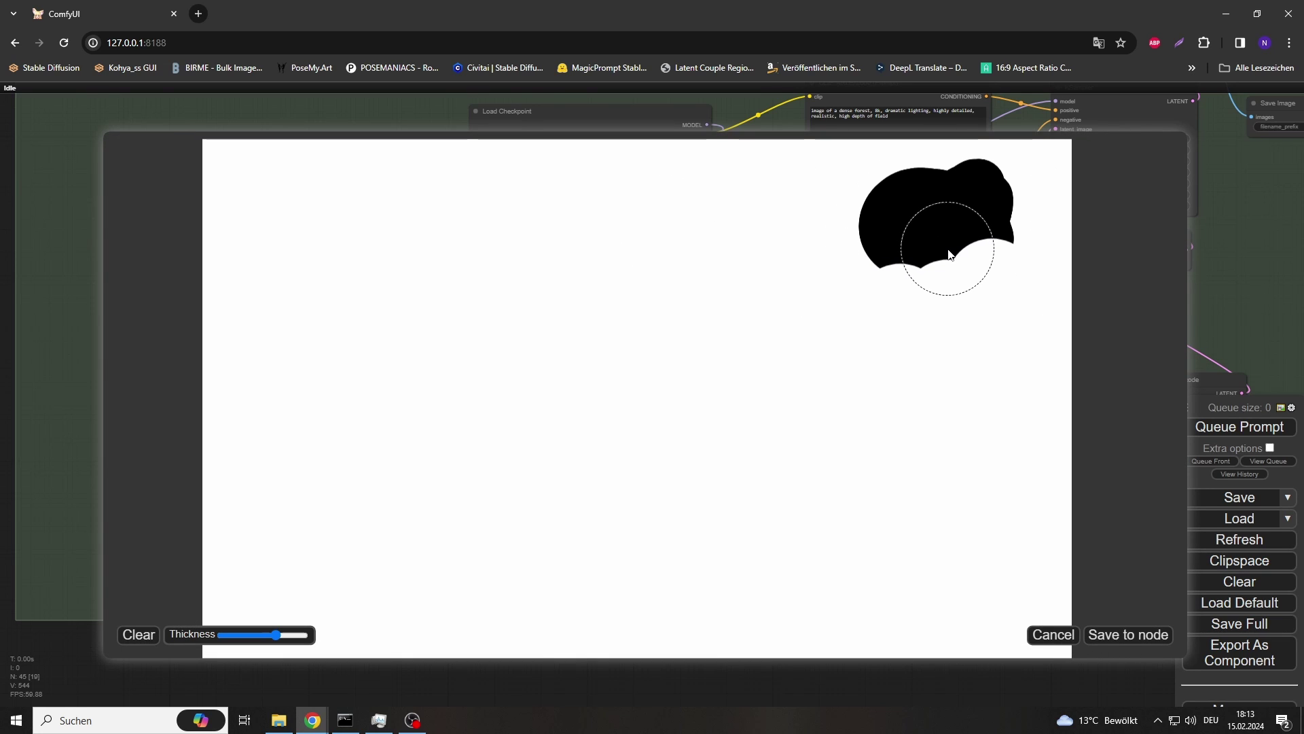
# Enlarge the painted blob into a large rounded mask in the image's upper-right area and save it to the node
pyautogui.scroll(4, 949, 254)
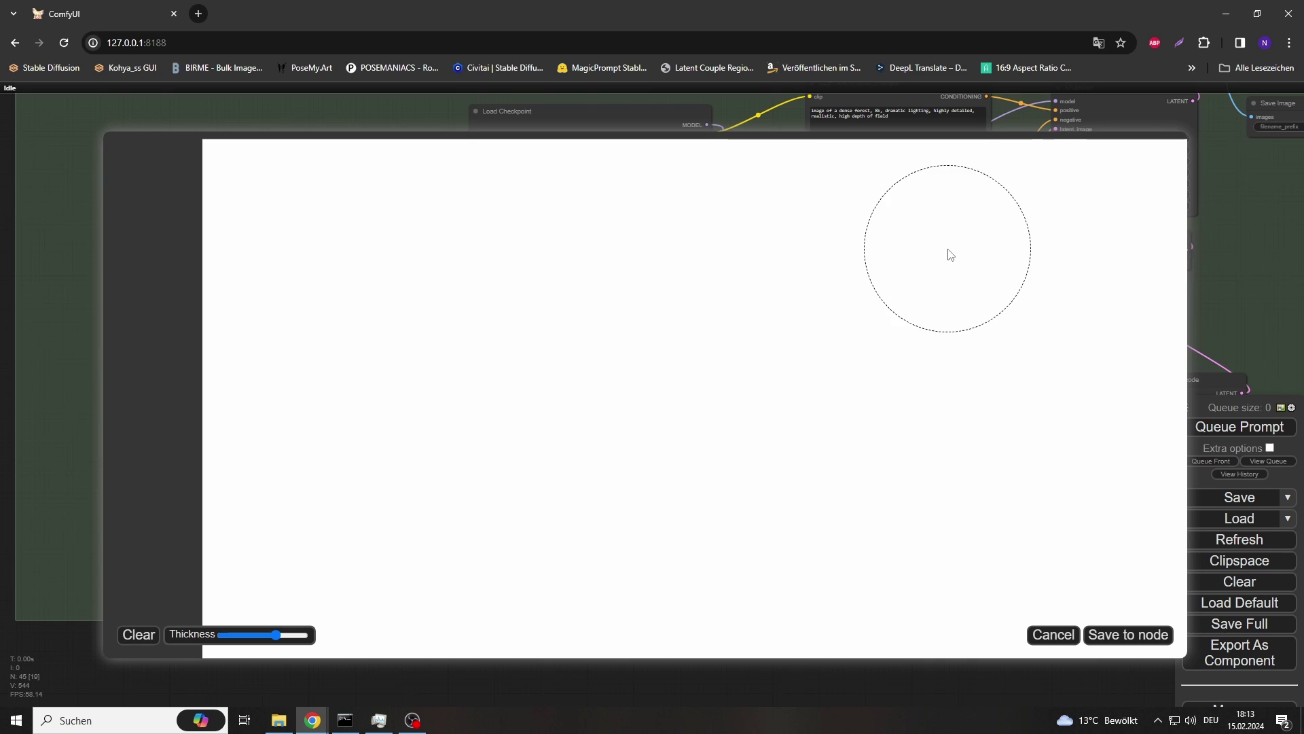
pyautogui.scroll(-2, 950, 254)
pyautogui.scroll(7, 950, 254)
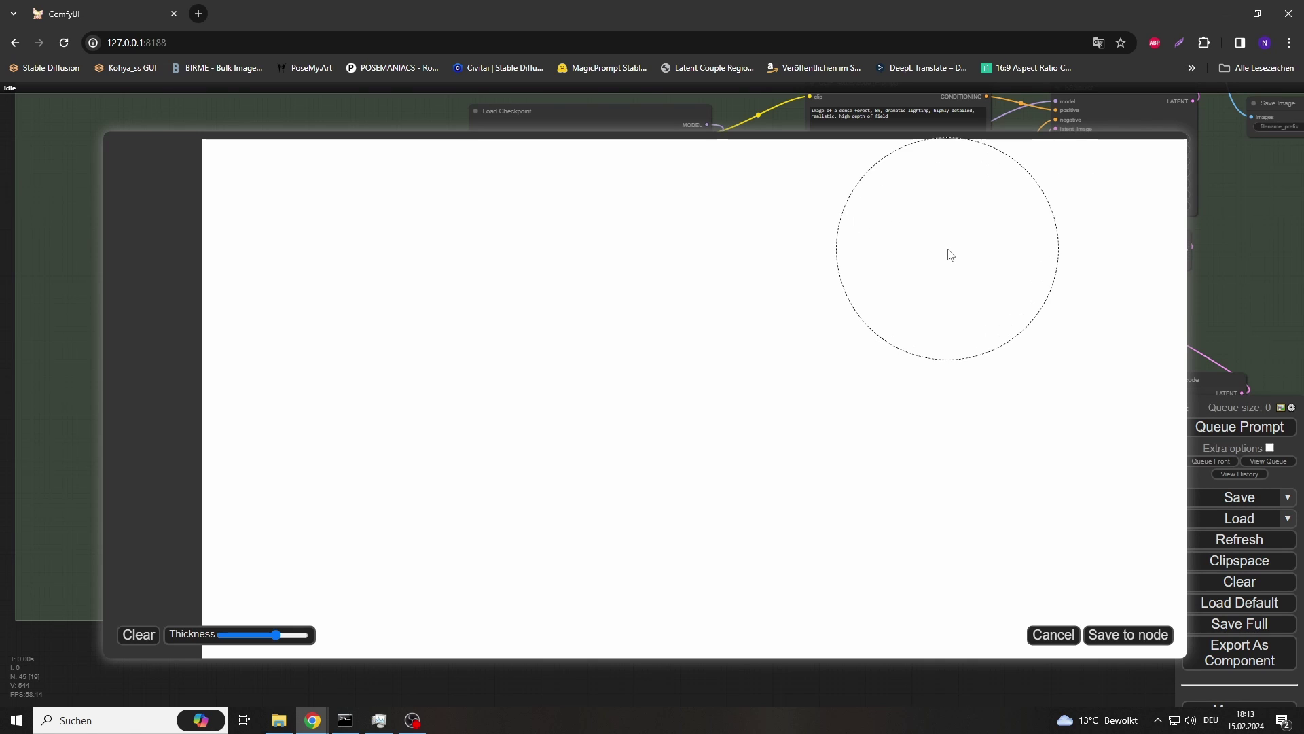
pyautogui.scroll(-5, 950, 254)
pyautogui.scroll(-9, 951, 254)
pyautogui.scroll(10, 950, 255)
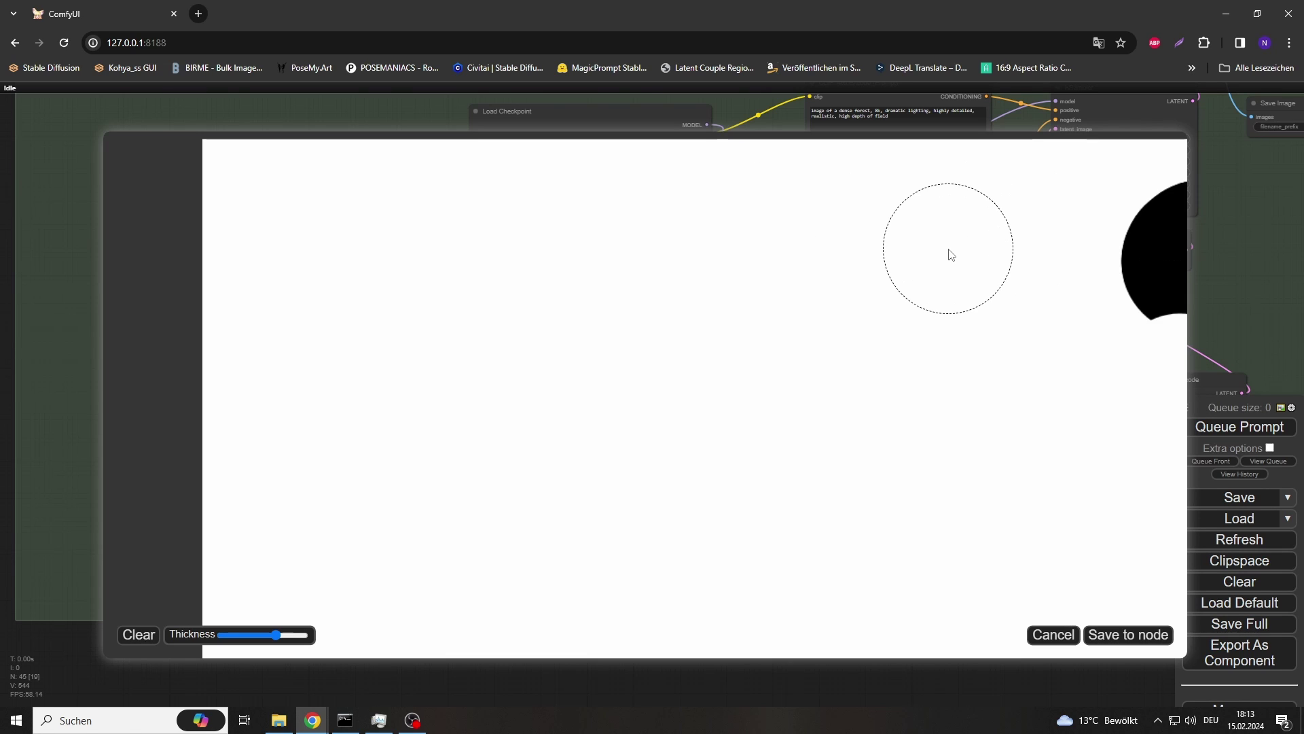
pyautogui.scroll(-4, 951, 255)
pyautogui.moveTo(950, 254)
pyautogui.mouseDown()
pyautogui.moveTo(907, 242)
pyautogui.moveTo(977, 225)
pyautogui.moveTo(908, 207)
pyautogui.moveTo(917, 282)
pyautogui.moveTo(978, 336)
pyautogui.moveTo(1019, 259)
pyautogui.moveTo(997, 242)
pyautogui.moveTo(939, 375)
pyautogui.moveTo(961, 387)
pyautogui.moveTo(939, 406)
pyautogui.moveTo(1027, 252)
pyautogui.moveTo(969, 197)
pyautogui.moveTo(873, 250)
pyautogui.moveTo(892, 352)
pyautogui.moveTo(956, 277)
pyautogui.mouseUp()
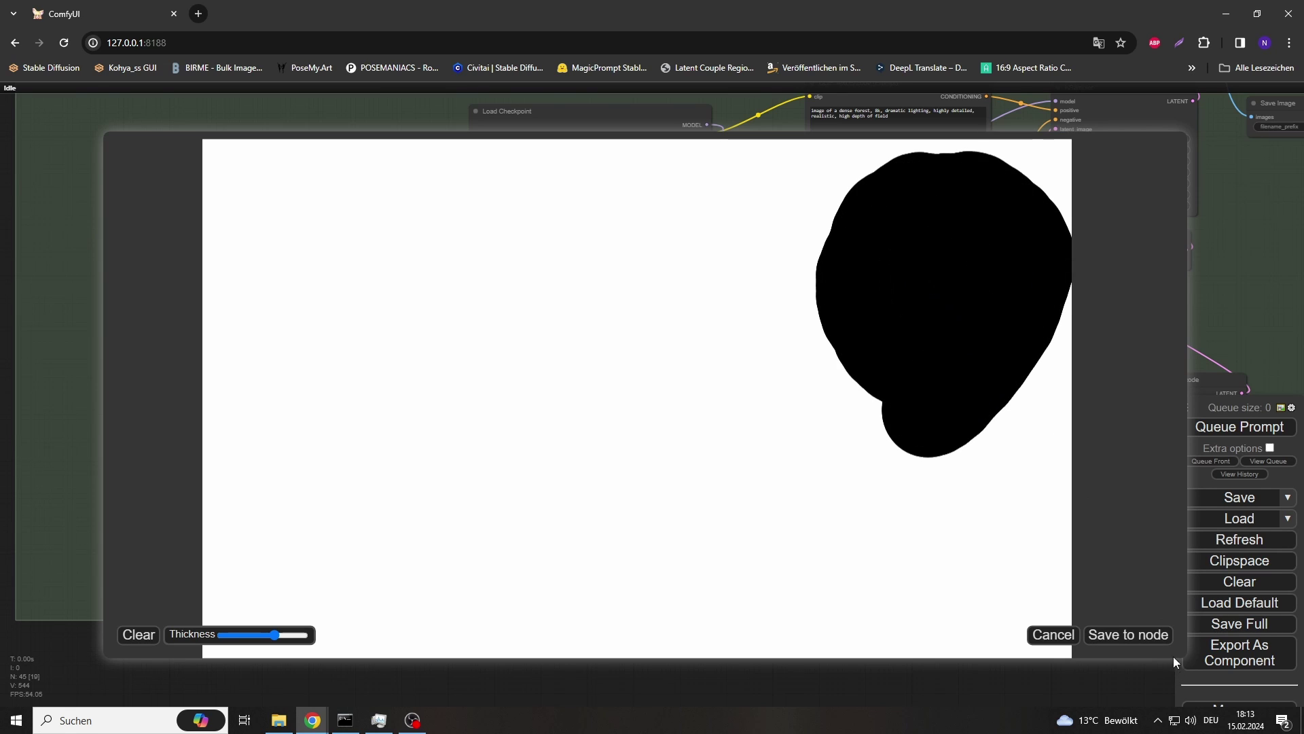
pyautogui.click(1147, 640)
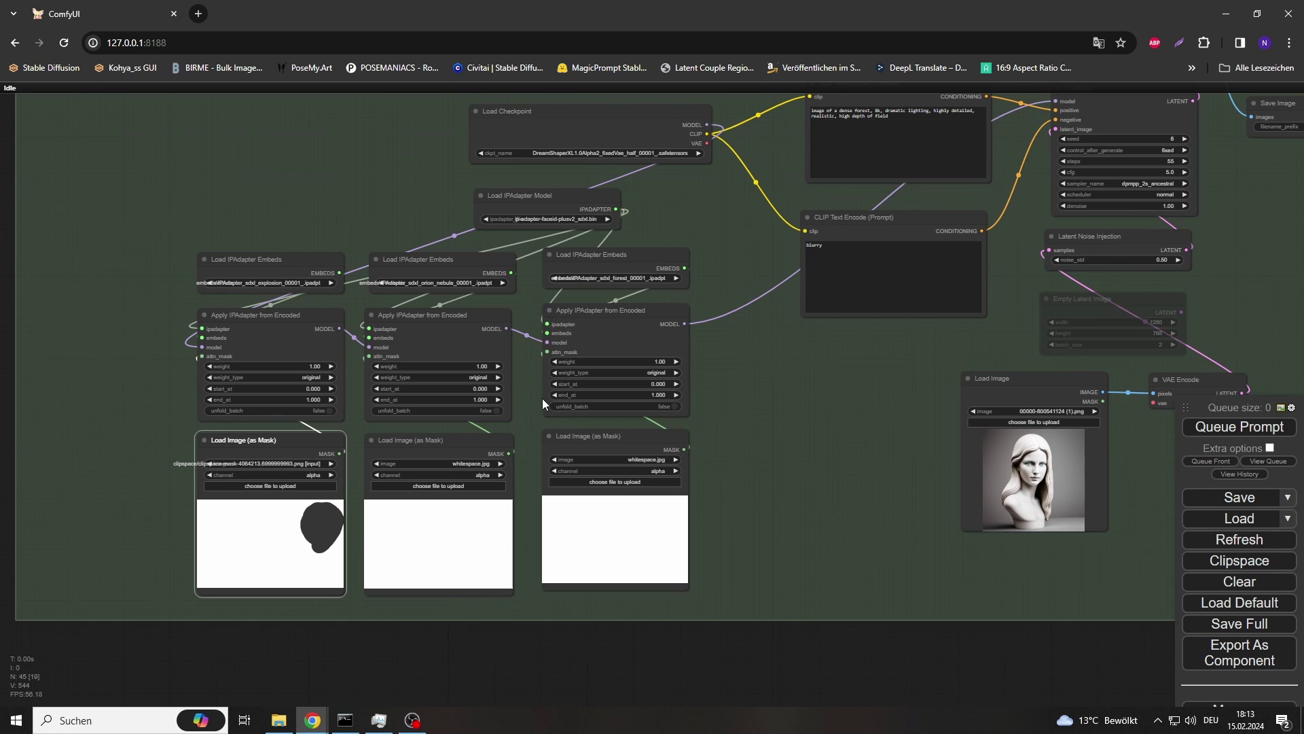
# Paint a mask across the full upper part of the Orion nebula branch's mask image in the MaskEditor and save it to the node
pyautogui.rightClick(448, 510)
pyautogui.click(462, 496)
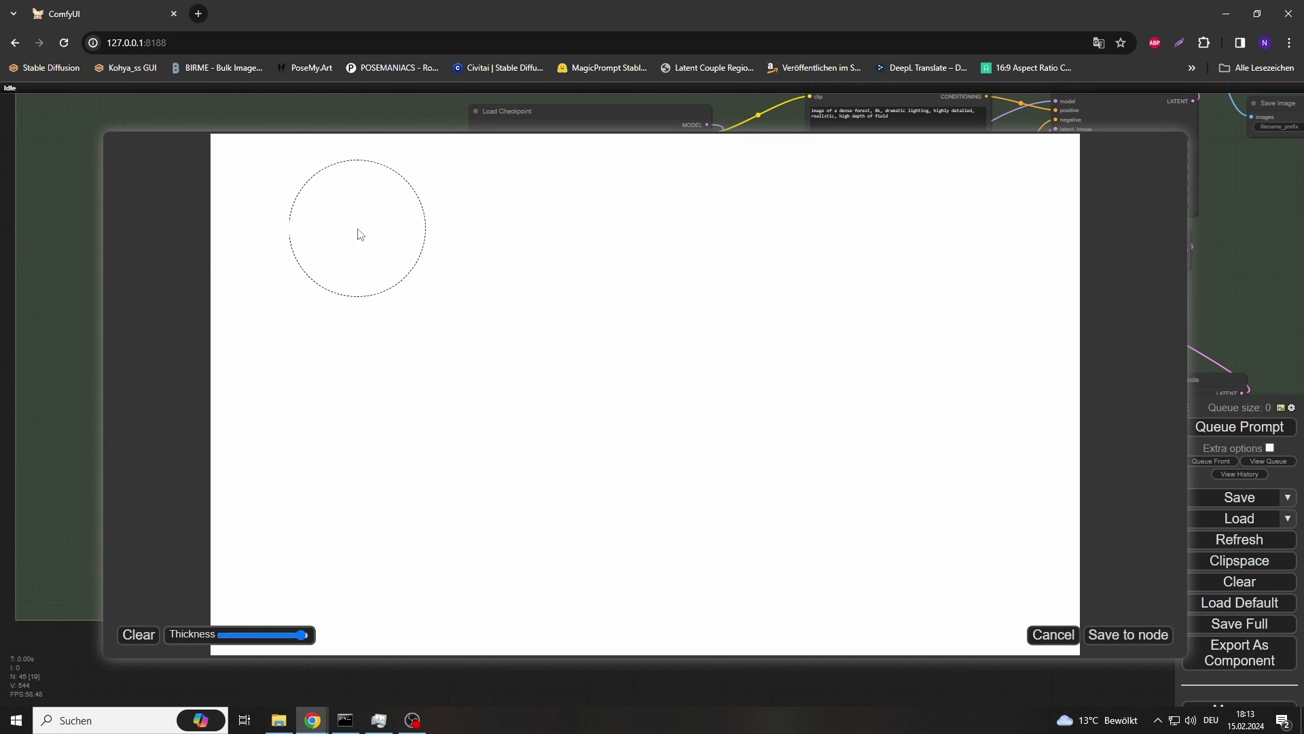
pyautogui.moveTo(361, 234)
pyautogui.mouseDown()
pyautogui.moveTo(862, 210)
pyautogui.moveTo(346, 195)
pyautogui.moveTo(969, 195)
pyautogui.mouseUp()
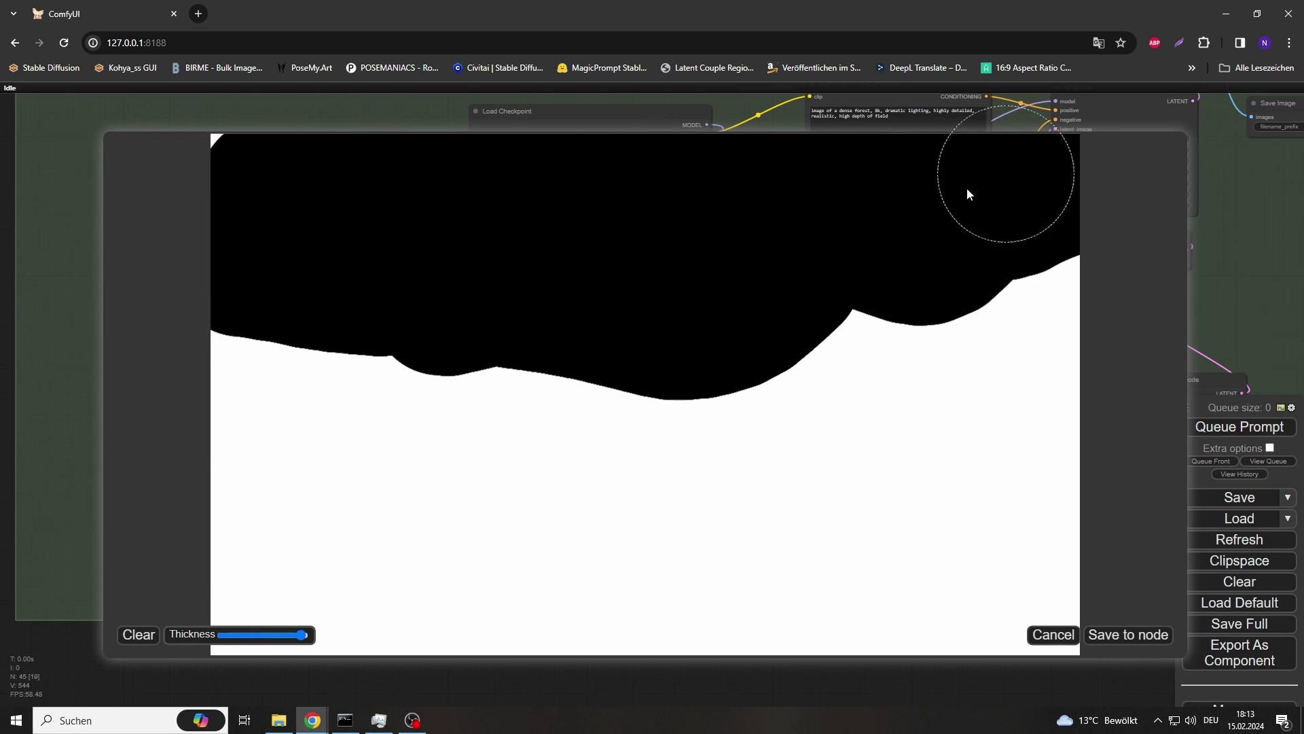
pyautogui.click(1128, 634)
# Paint a mask across the lower part of the forest branch's mask image in the MaskEditor and save it to the node
pyautogui.rightClick(607, 507)
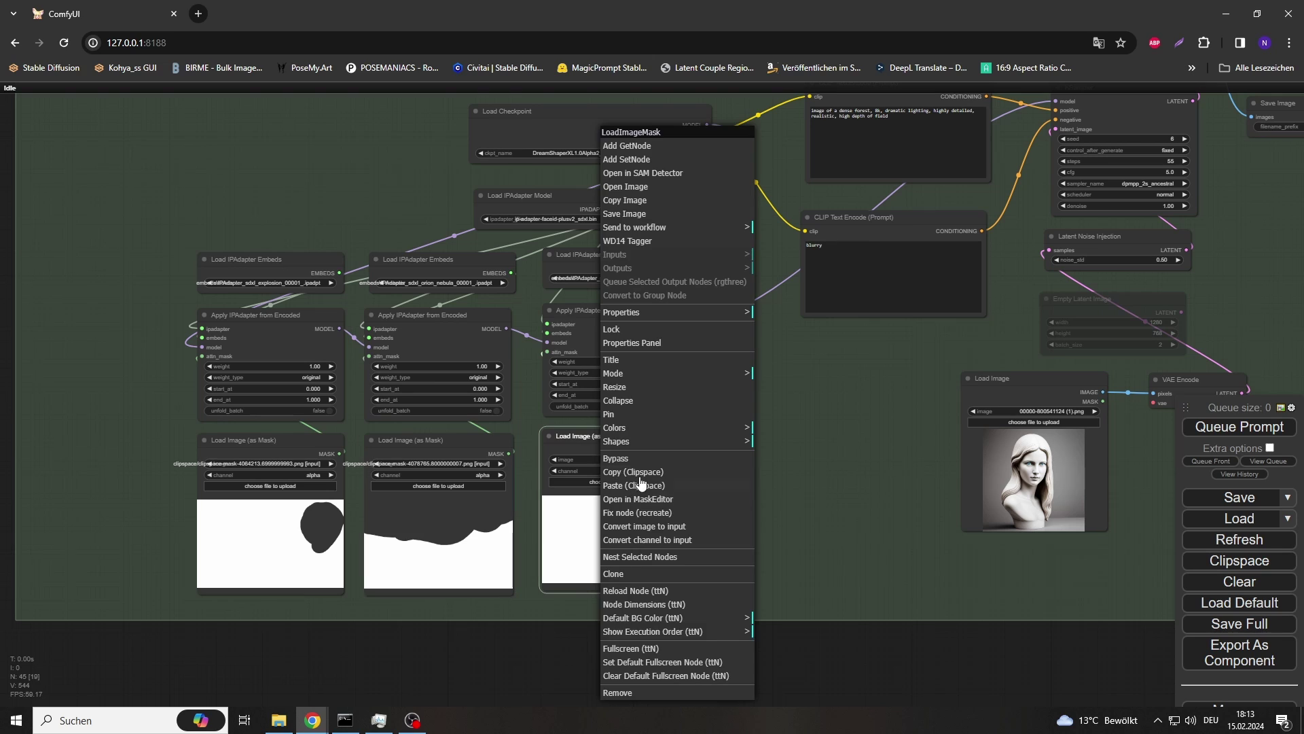
pyautogui.click(611, 495)
pyautogui.moveTo(279, 348)
pyautogui.mouseDown()
pyautogui.moveTo(245, 502)
pyautogui.moveTo(281, 598)
pyautogui.moveTo(1050, 611)
pyautogui.moveTo(815, 530)
pyautogui.moveTo(339, 439)
pyautogui.moveTo(439, 530)
pyautogui.moveTo(975, 495)
pyautogui.mouseUp()
pyautogui.click(1121, 637)
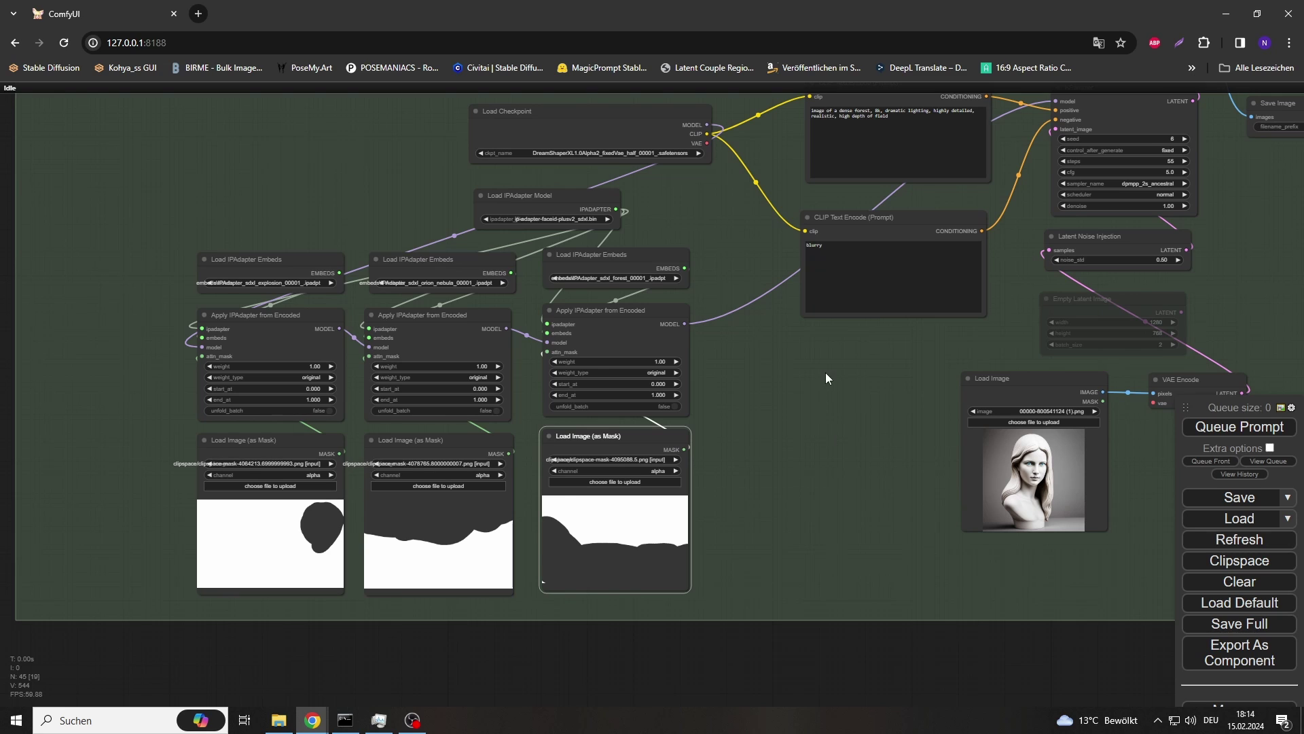
# Reposition the Load Checkpoint node and the Load VAE node above the KSampler
pyautogui.scroll(-3, 826, 373)
pyautogui.moveTo(824, 373); pyautogui.dragTo(500, 445)
pyautogui.scroll(1, 513, 470)
pyautogui.moveTo(352, 237); pyautogui.dragTo(324, 216)
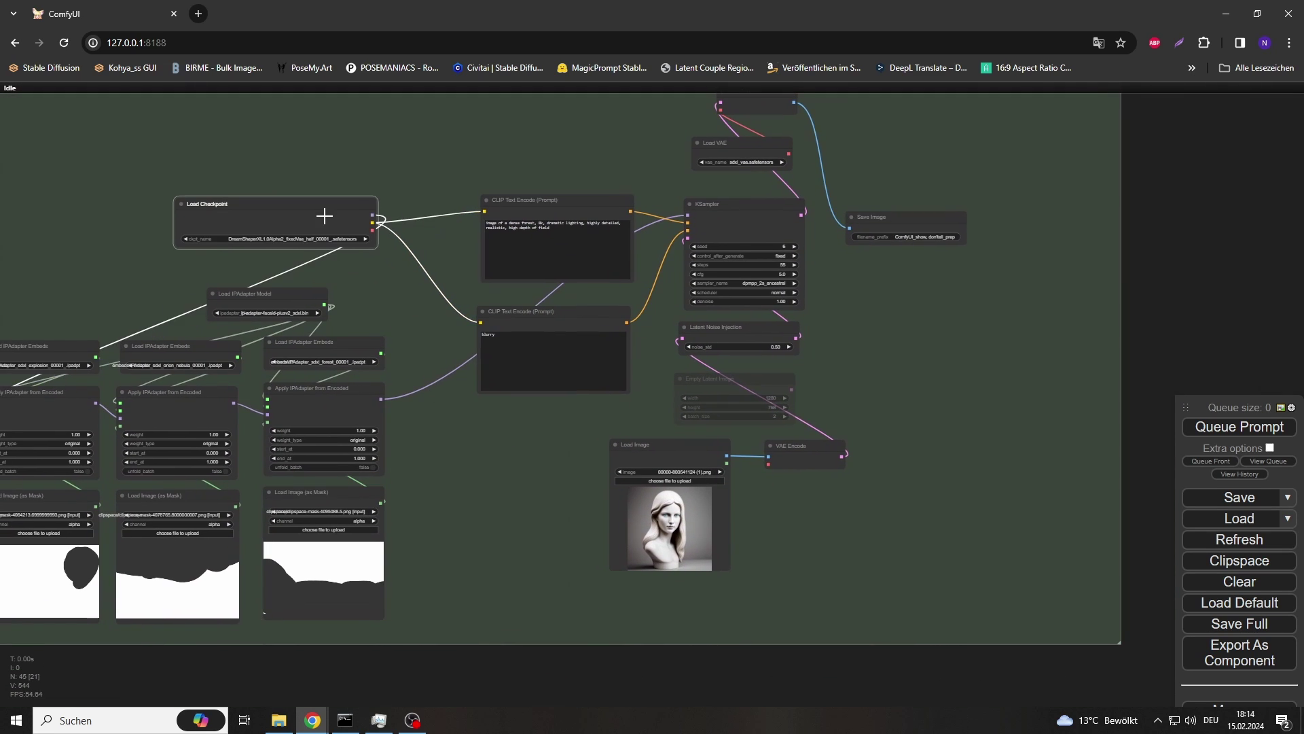
pyautogui.moveTo(764, 147); pyautogui.dragTo(722, 153)
pyautogui.scroll(2, 820, 300)
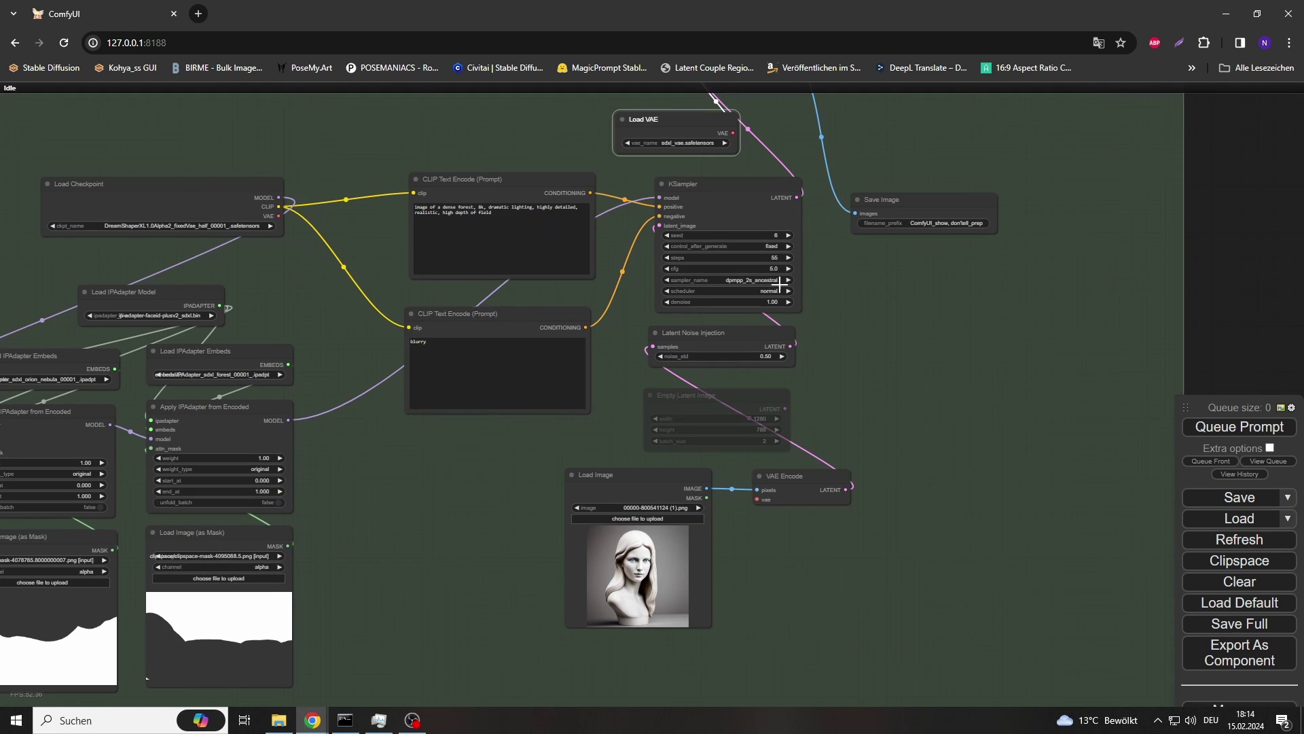
# Search the Load Image node's file list for "white" and load whitespace.jpg
pyautogui.moveTo(481, 482); pyautogui.dragTo(657, 455)
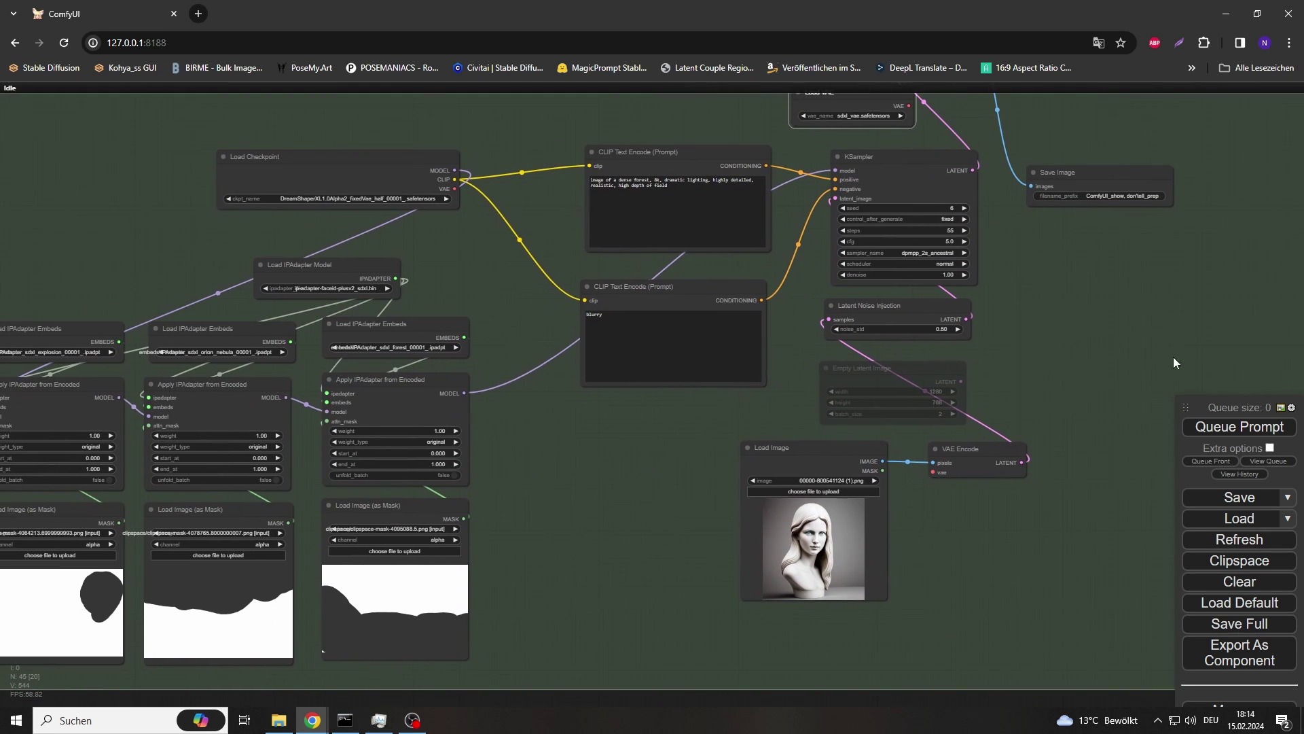
pyautogui.click(826, 480)
pyautogui.write('white')
pyautogui.press('Return')
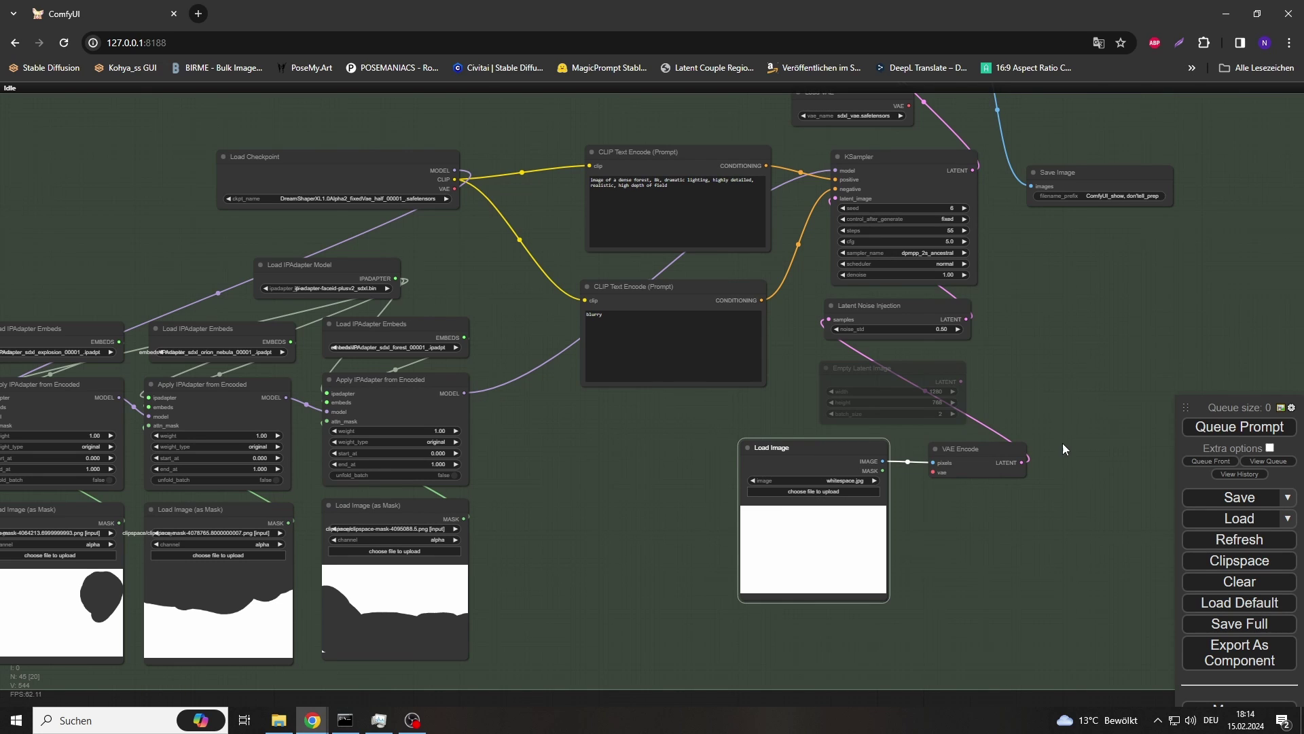
# Connect the Load Checkpoint VAE output to VAE Encode's vae input and queue the prompt
pyautogui.moveTo(456, 189); pyautogui.dragTo(934, 473)
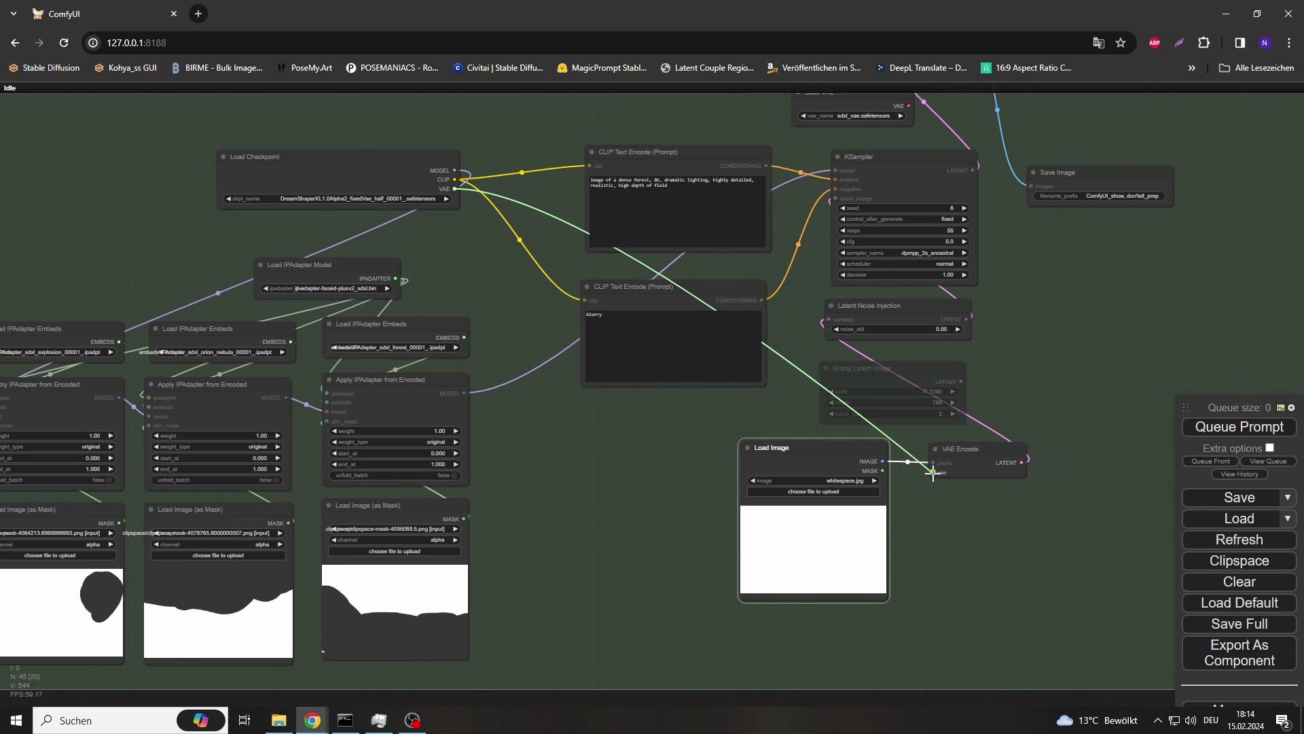
pyautogui.click(1223, 427)
pyautogui.moveTo(647, 481); pyautogui.dragTo(720, 480)
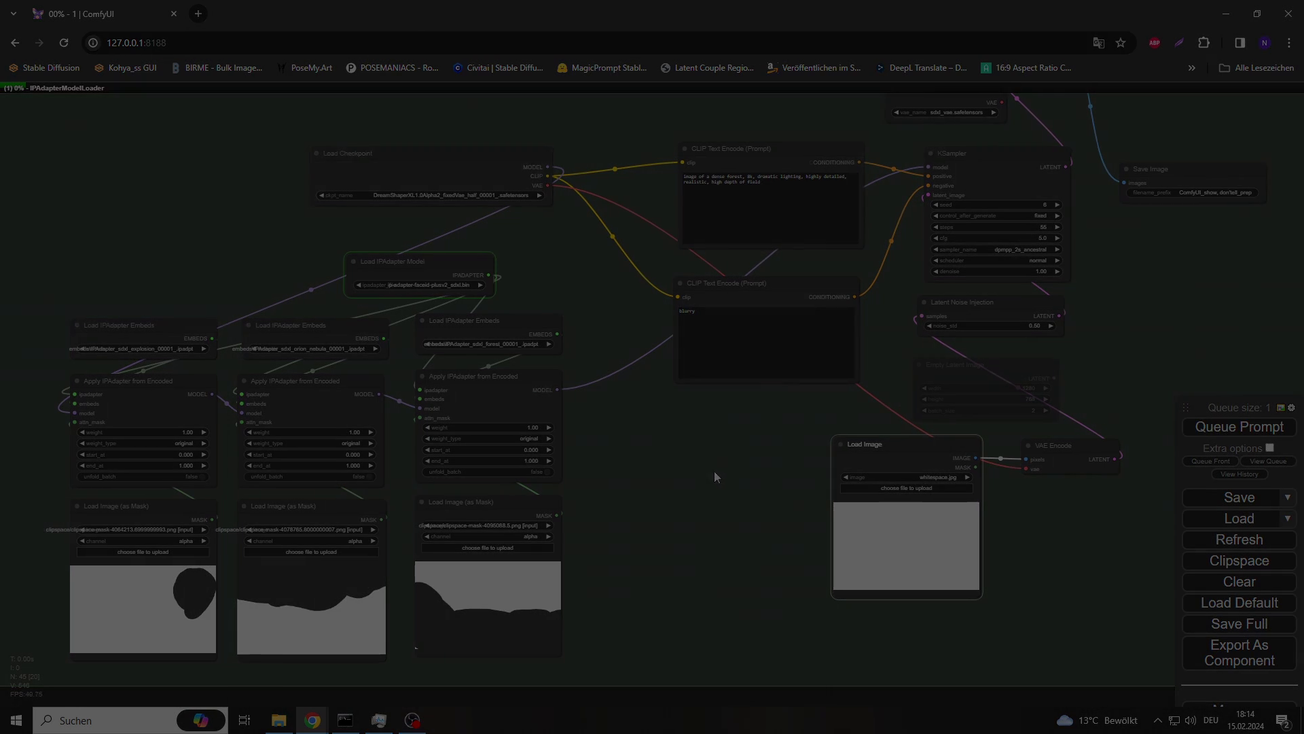
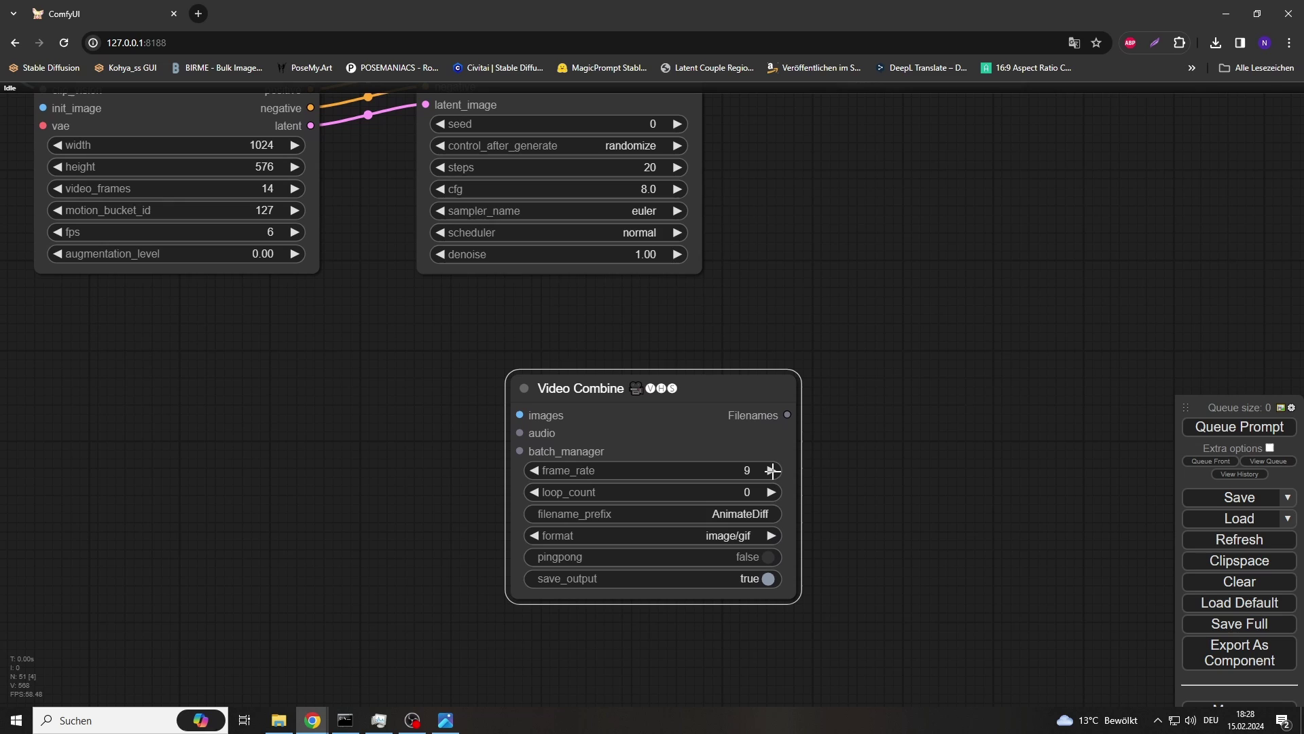
# Configure Video Combine with frame rate 10, filename prefix "show, don't tell_svd", format video/h264-mp4 and crf 1
pyautogui.click(703, 513)
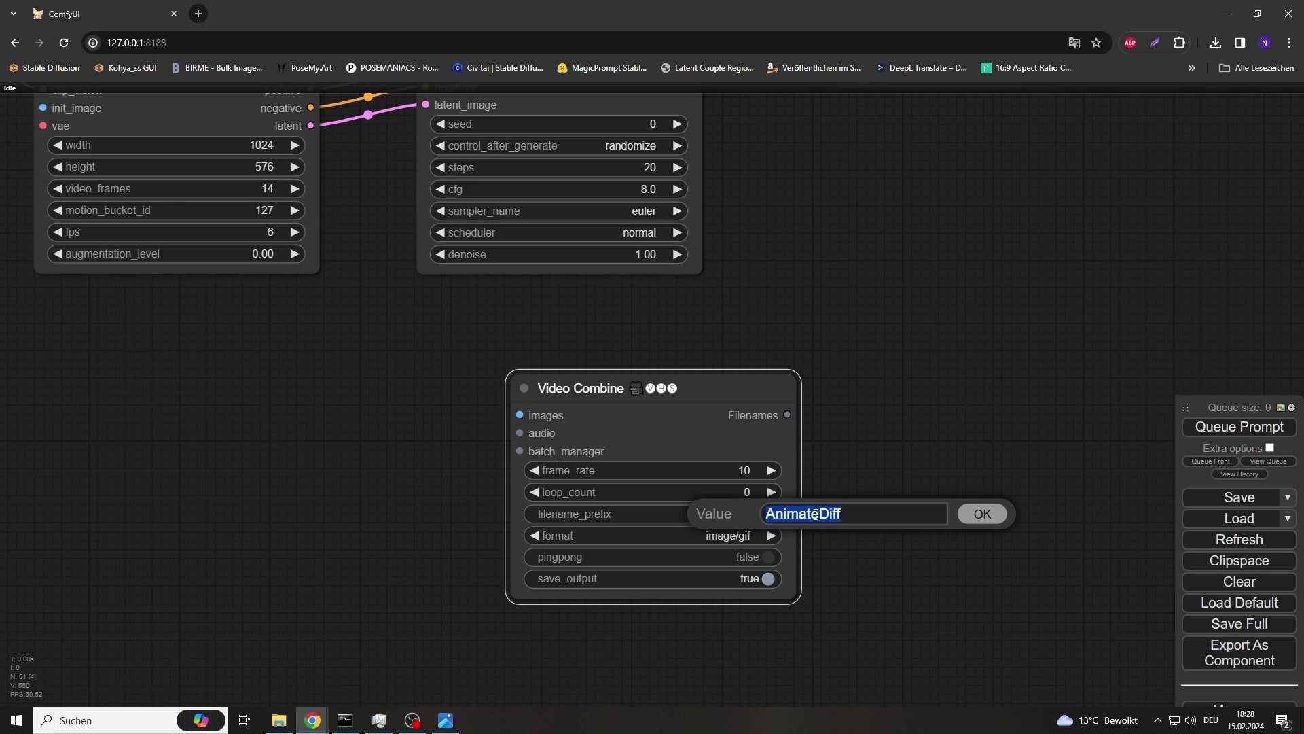
pyautogui.write("show, don't tell_svd")
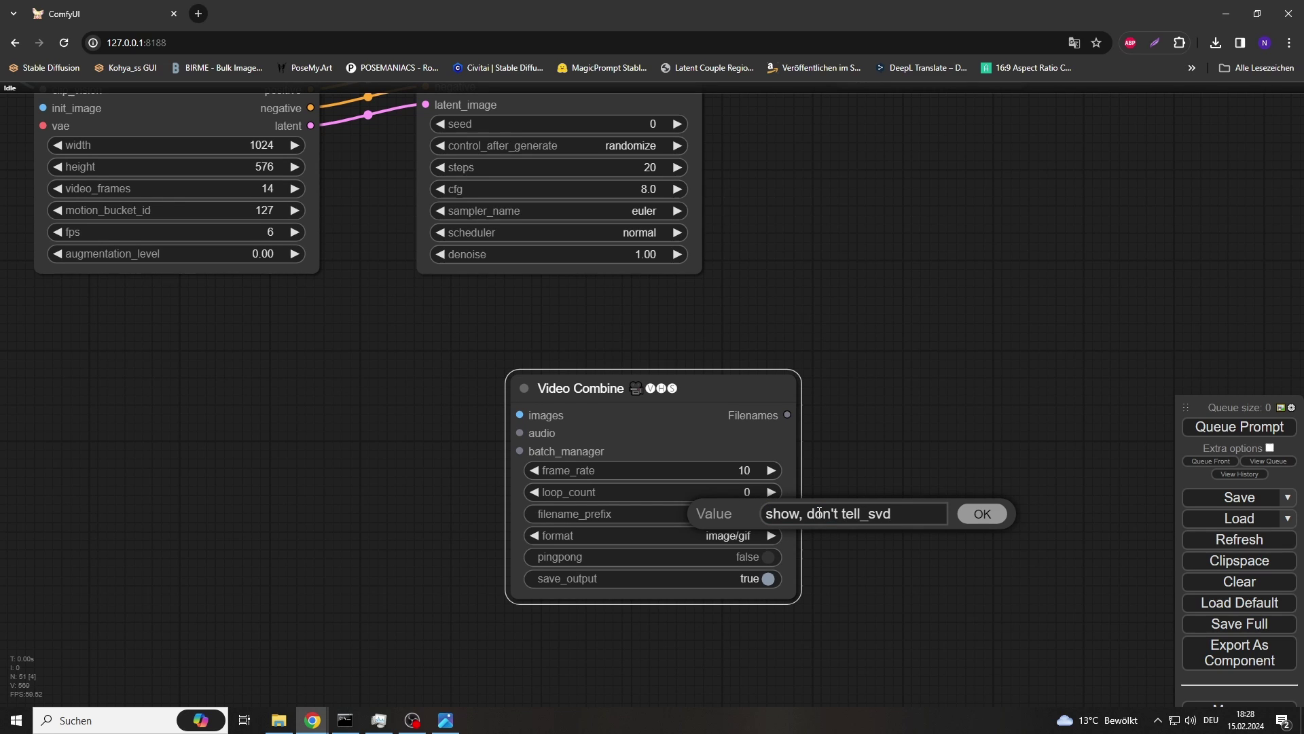
pyautogui.press('Return')
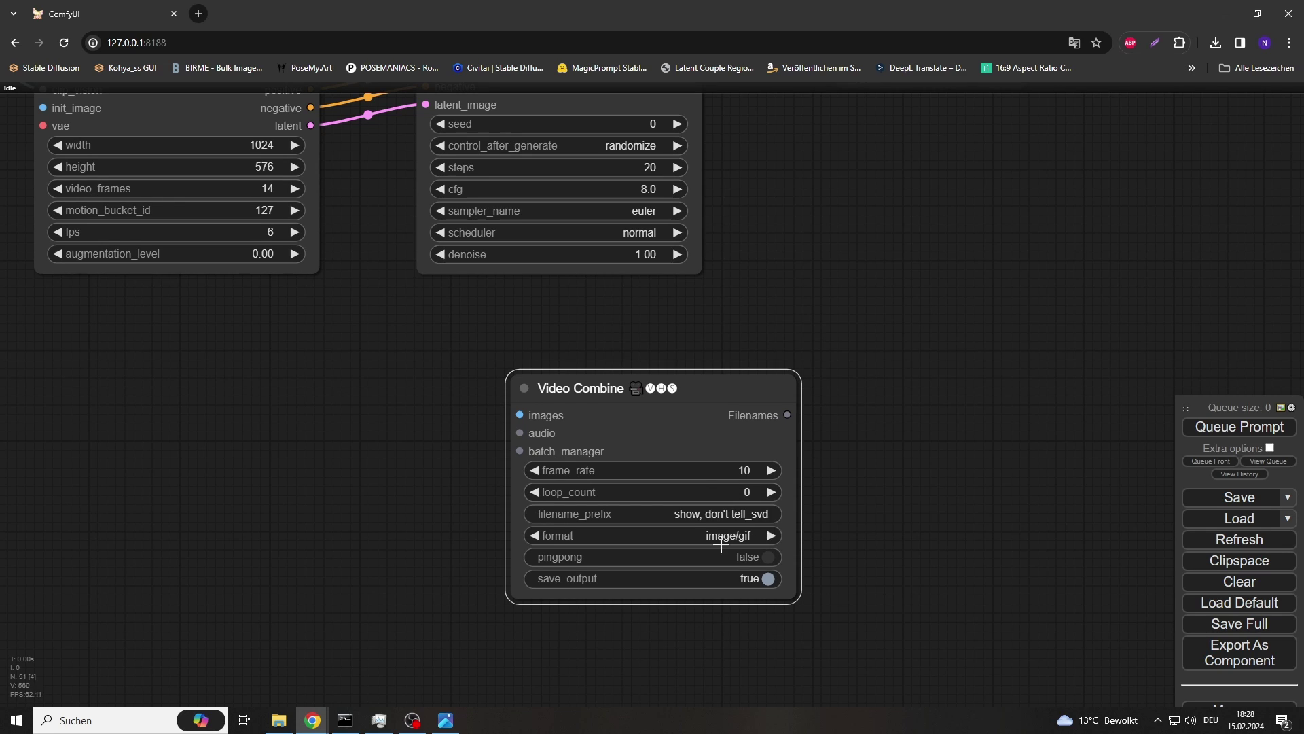
pyautogui.click(720, 536)
pyautogui.click(751, 617)
pyautogui.moveTo(690, 669); pyautogui.dragTo(904, 659)
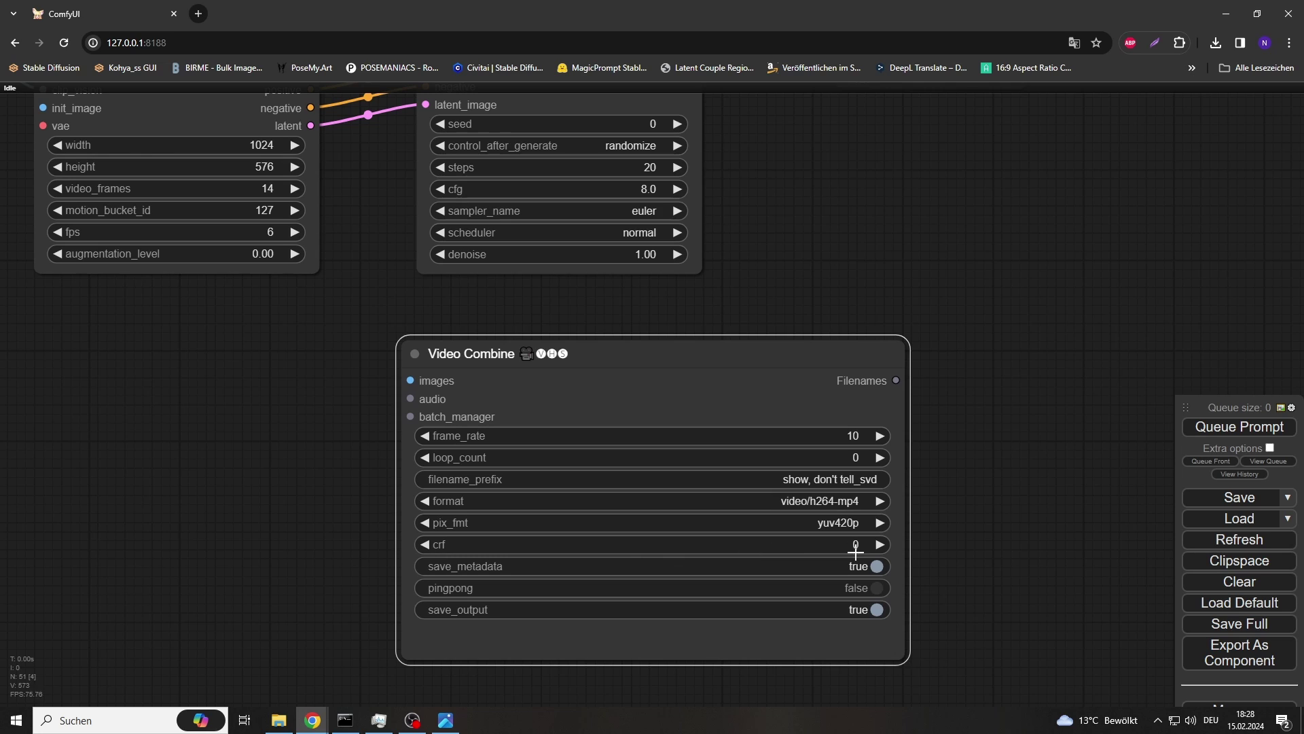
# Search the nodes for "fortuna" and add a GMFSS Fortuna VFI node below VAE Decode
pyautogui.moveTo(992, 555); pyautogui.dragTo(1022, 545)
pyautogui.scroll(-1, 734, 358)
pyautogui.moveTo(734, 358); pyautogui.dragTo(704, 413)
pyautogui.doubleClick(829, 260)
pyautogui.write('fortuna')
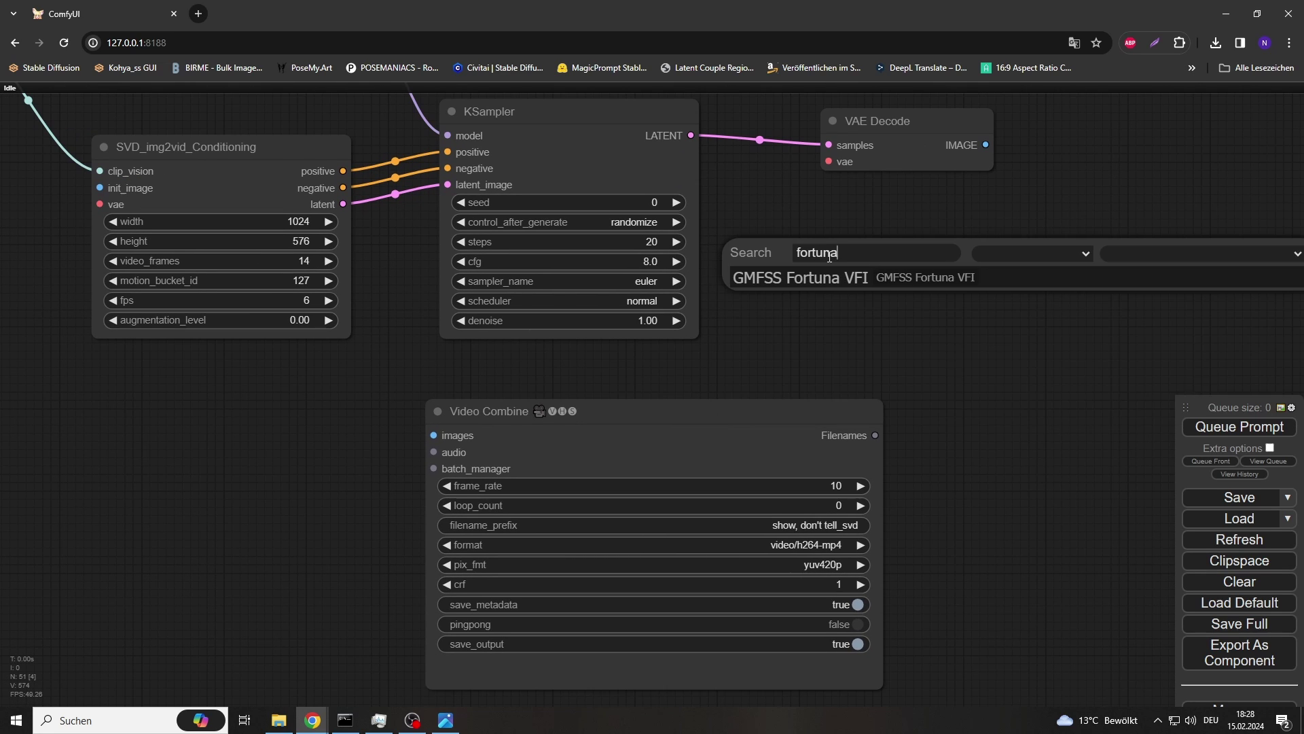
pyautogui.press('Escape')
pyautogui.doubleClick(829, 254)
pyautogui.write('fortuna')
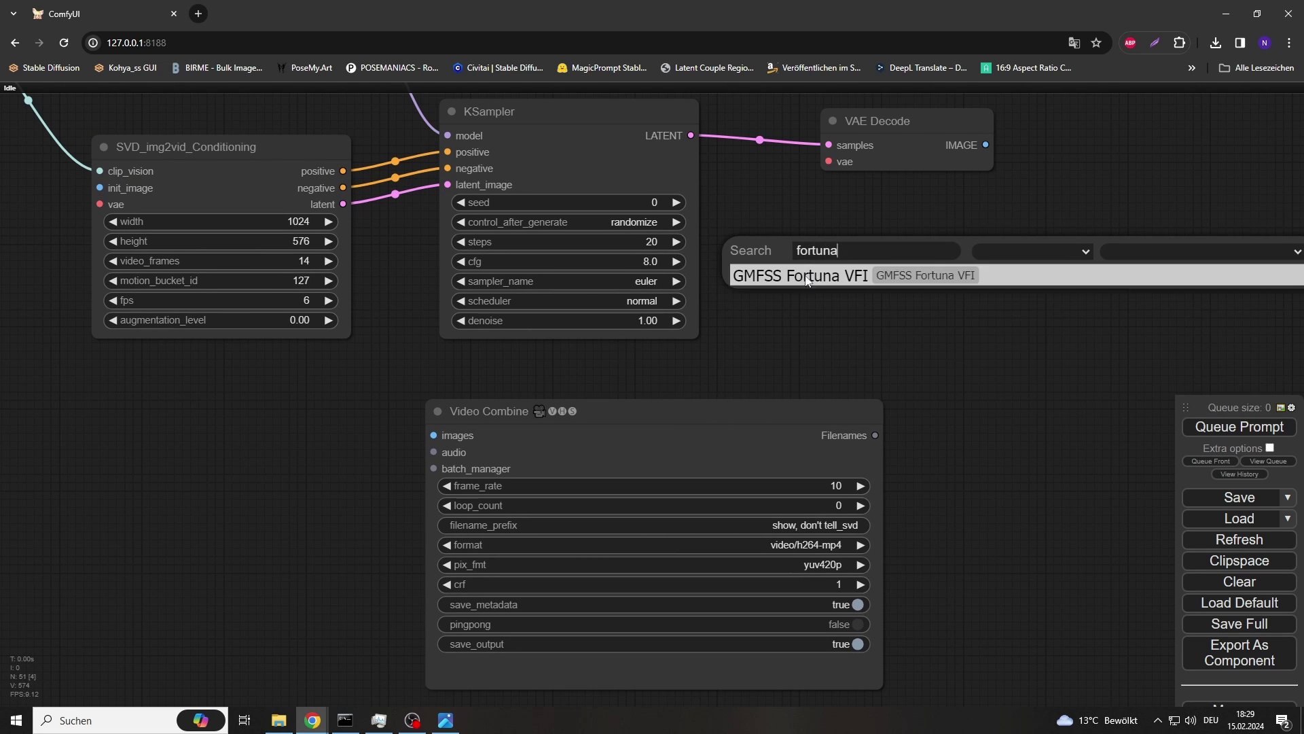
pyautogui.press('Return')
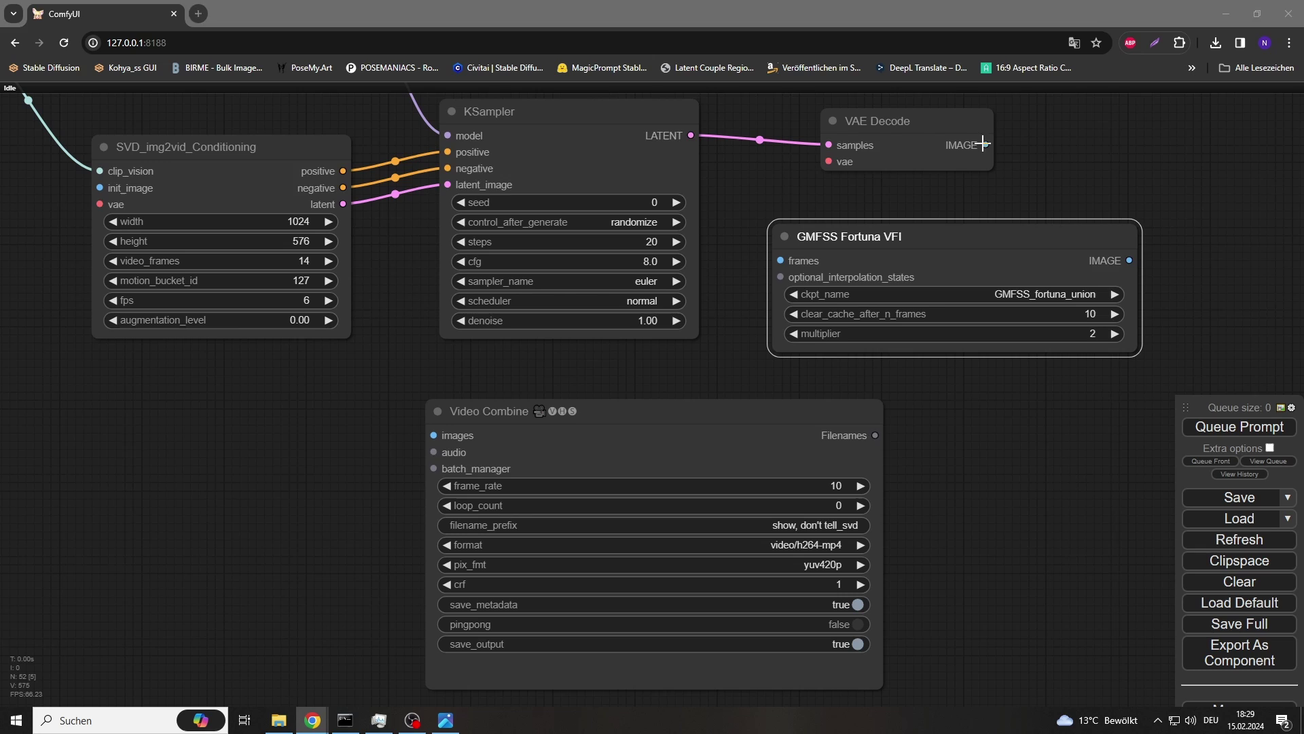
# Route the VAE Decode image into GMFSS Fortuna VFI's frames input and its IMAGE output into Video Combine's images input
pyautogui.moveTo(985, 144); pyautogui.dragTo(781, 261)
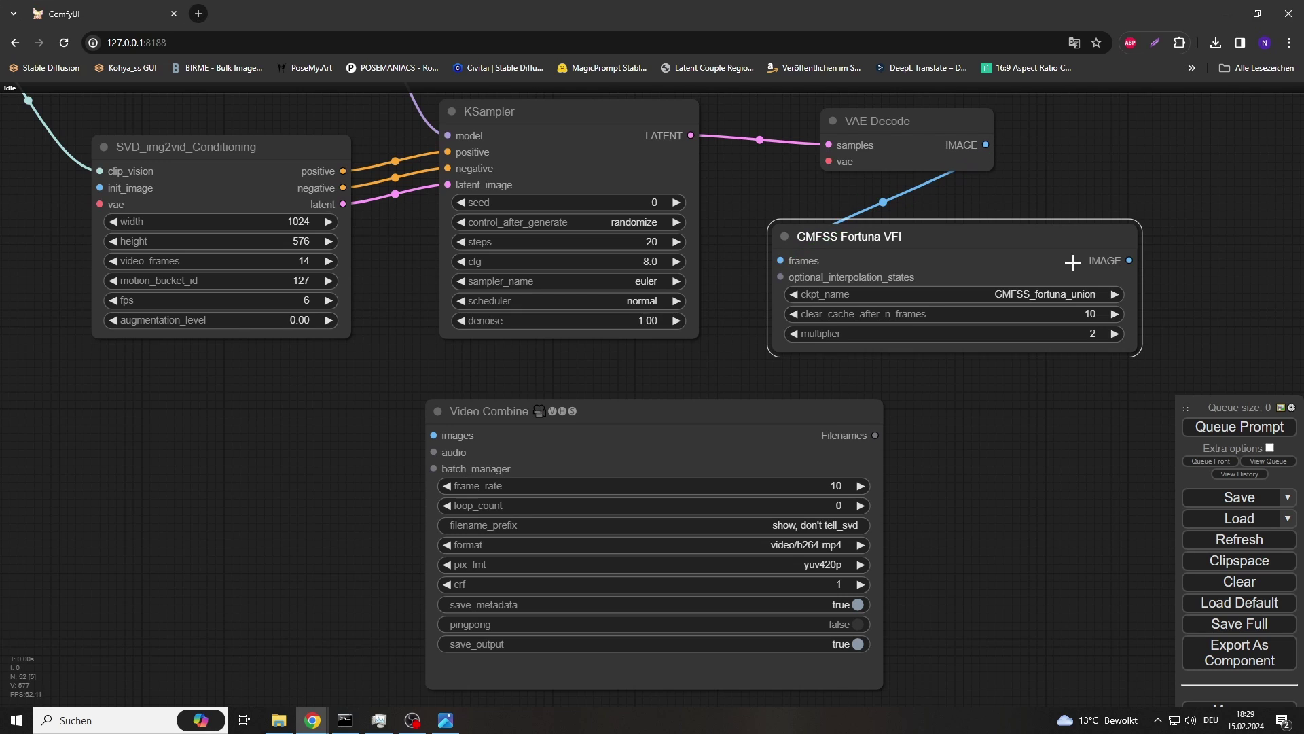
pyautogui.moveTo(1128, 260); pyautogui.dragTo(433, 435)
pyautogui.moveTo(319, 504); pyautogui.dragTo(406, 483)
# Set the KSampler's cfg to 2.0 and its steps to 25
pyautogui.scroll(1, 516, 326)
pyautogui.moveTo(612, 235); pyautogui.dragTo(581, 243)
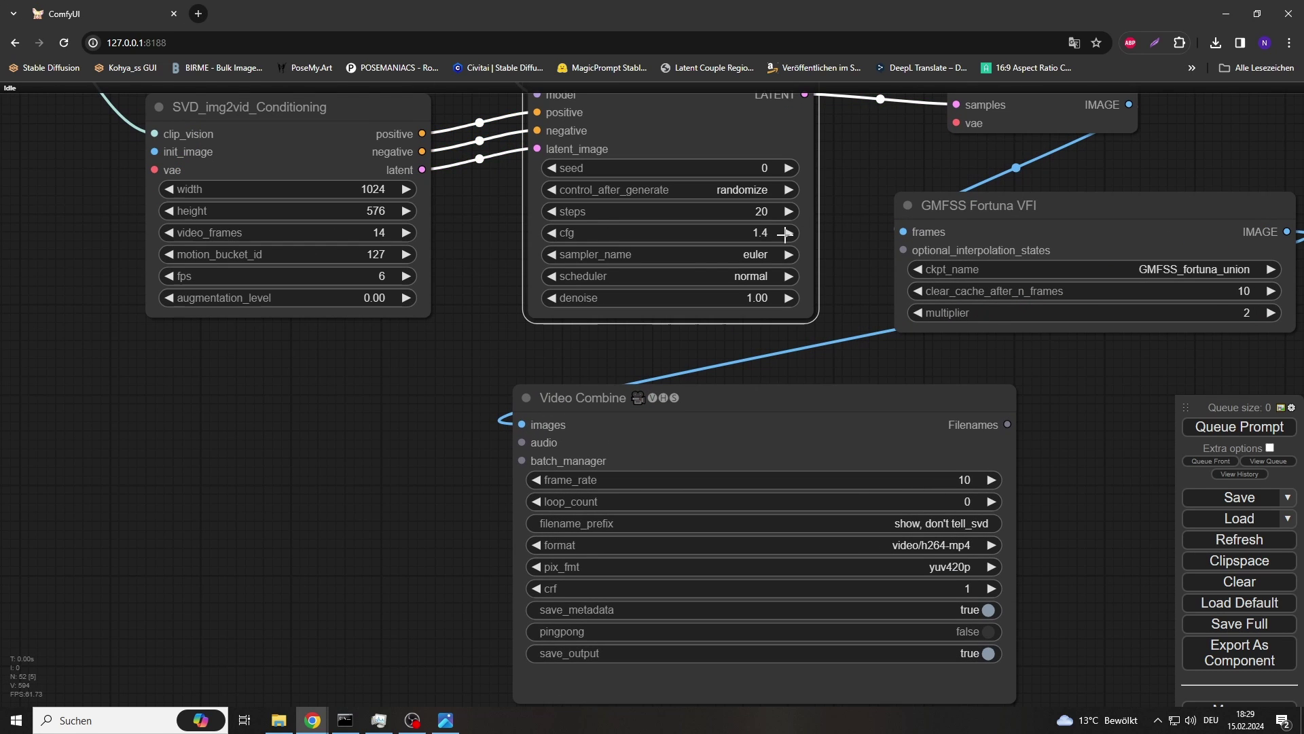
pyautogui.click(787, 211)
# Set SVD_img2vid_Conditioning to 25 video frames, motion_bucket_id 50 and augmentation_level 0.10
pyautogui.moveTo(476, 273); pyautogui.dragTo(580, 280)
pyautogui.moveTo(423, 237); pyautogui.dragTo(393, 261)
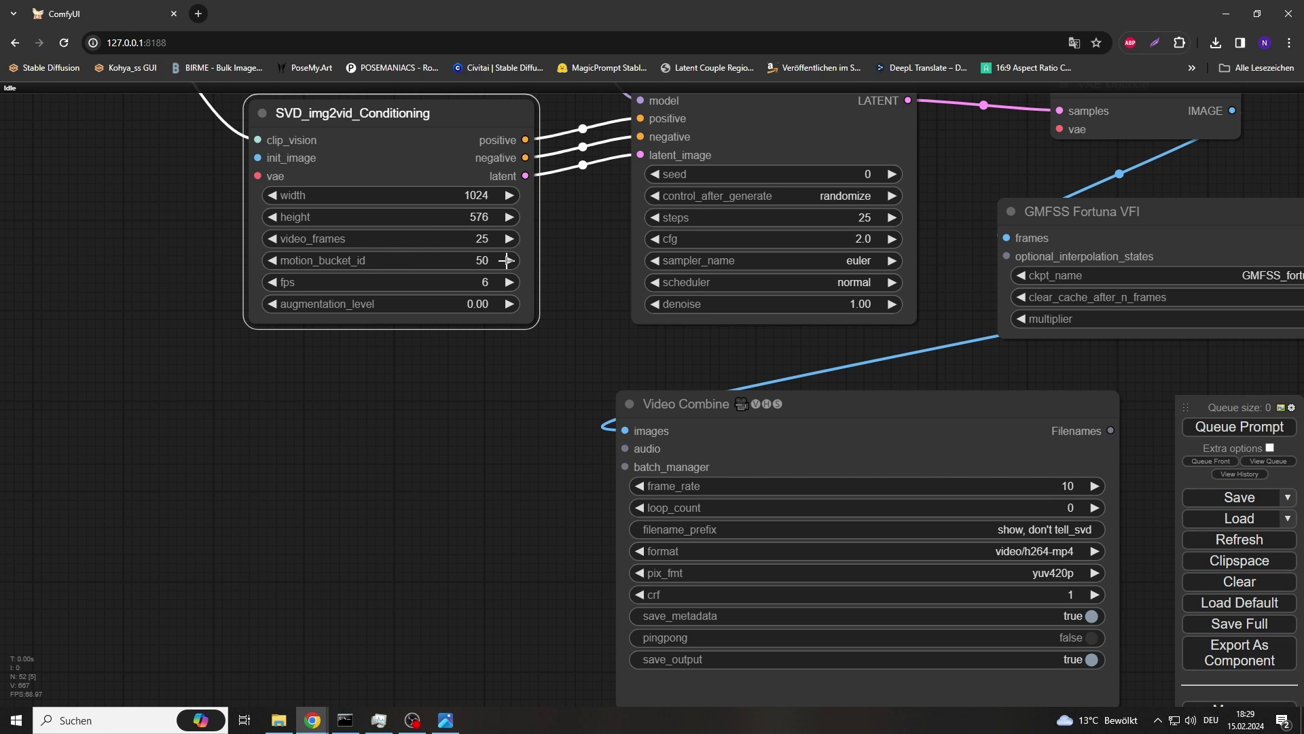
pyautogui.moveTo(406, 305); pyautogui.dragTo(405, 304)
pyautogui.scroll(-2, 399, 458)
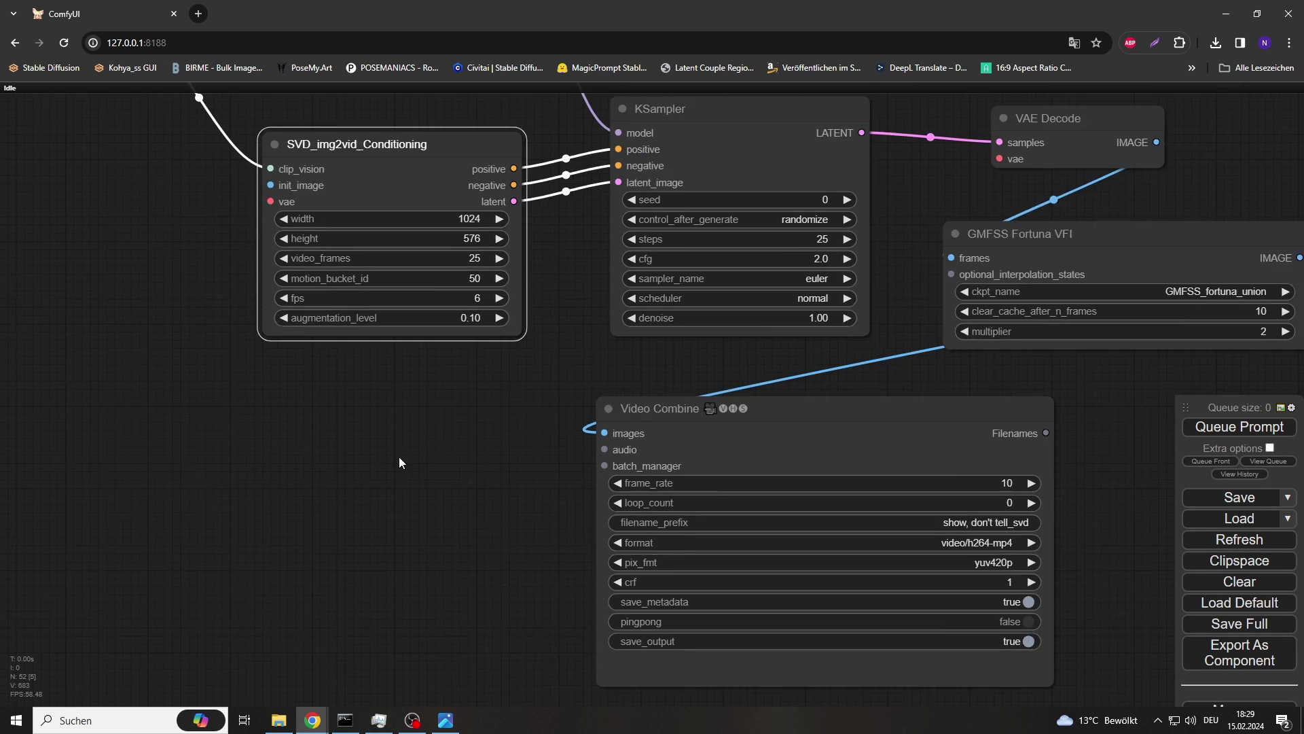
# Wire the checkpoint loader's VAE into SVD_img2vid_Conditioning and add an Image Resize node feeding its init_image input
pyautogui.moveTo(399, 460); pyautogui.dragTo(596, 496)
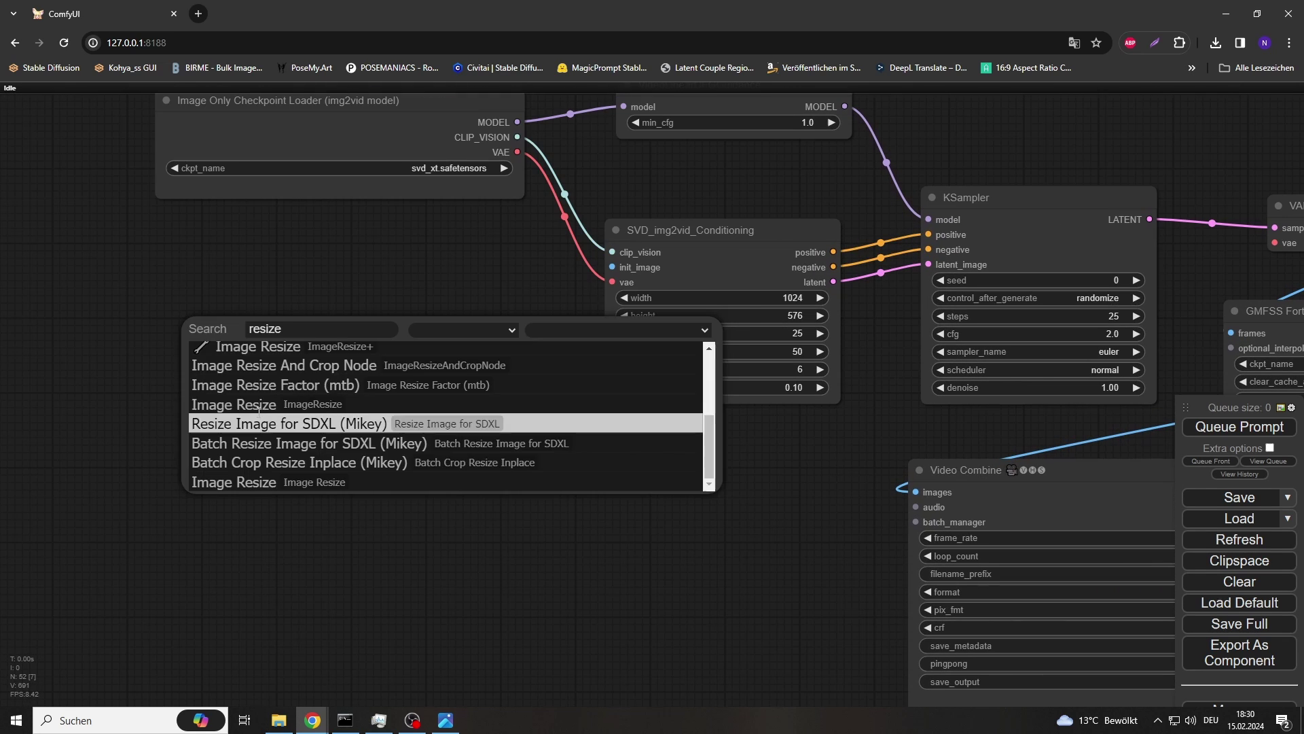
pyautogui.click(339, 406)
pyautogui.moveTo(412, 350); pyautogui.dragTo(617, 264)
pyautogui.moveTo(500, 514); pyautogui.dragTo(714, 511)
# Add a Load Image node connected to Image Resize's pixels input and place it beside that node
pyautogui.moveTo(404, 359); pyautogui.dragTo(271, 348)
pyautogui.click(286, 408)
pyautogui.moveTo(355, 369); pyautogui.dragTo(203, 440)
# Set Image Resize's side_ratio to 16:9, crop_pad_position to 0.01 and larger_side to 1024
pyautogui.moveTo(753, 593); pyautogui.dragTo(670, 503)
pyautogui.scroll(2, 488, 393)
pyautogui.click(520, 389)
pyautogui.write('16:9')
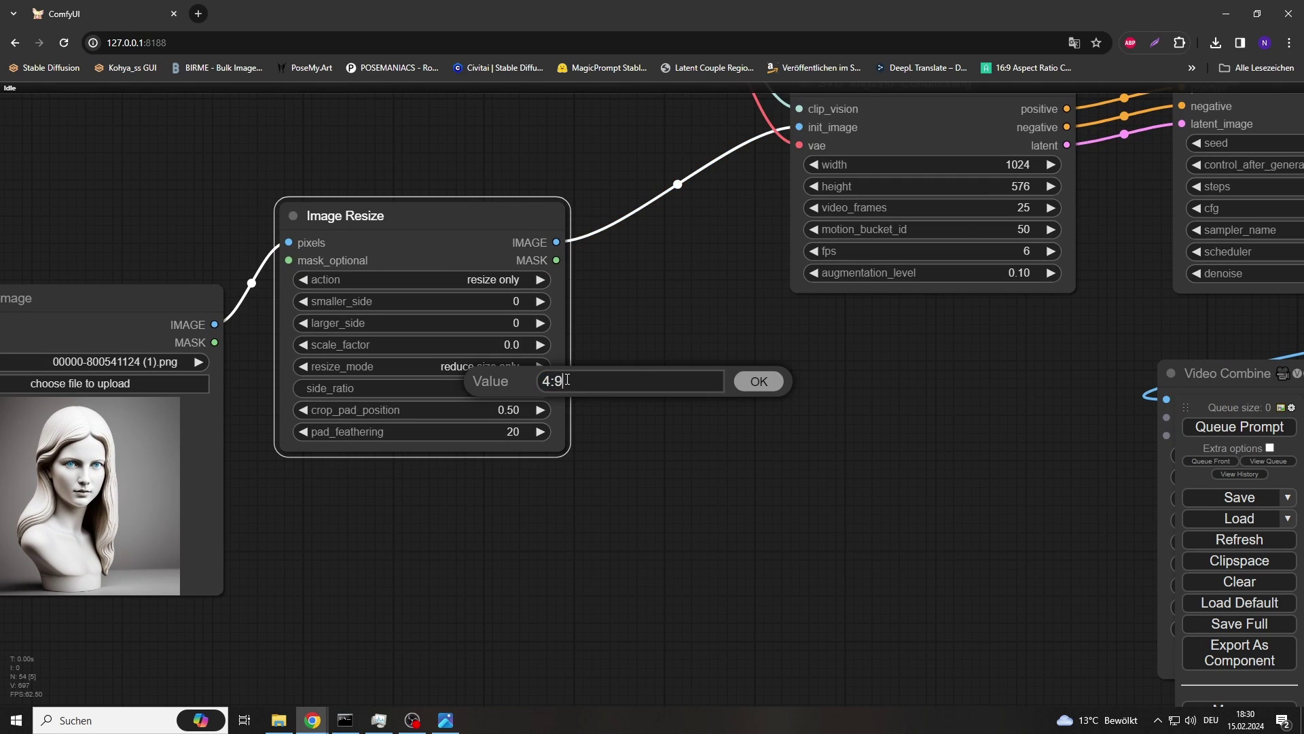
pyautogui.press('Return')
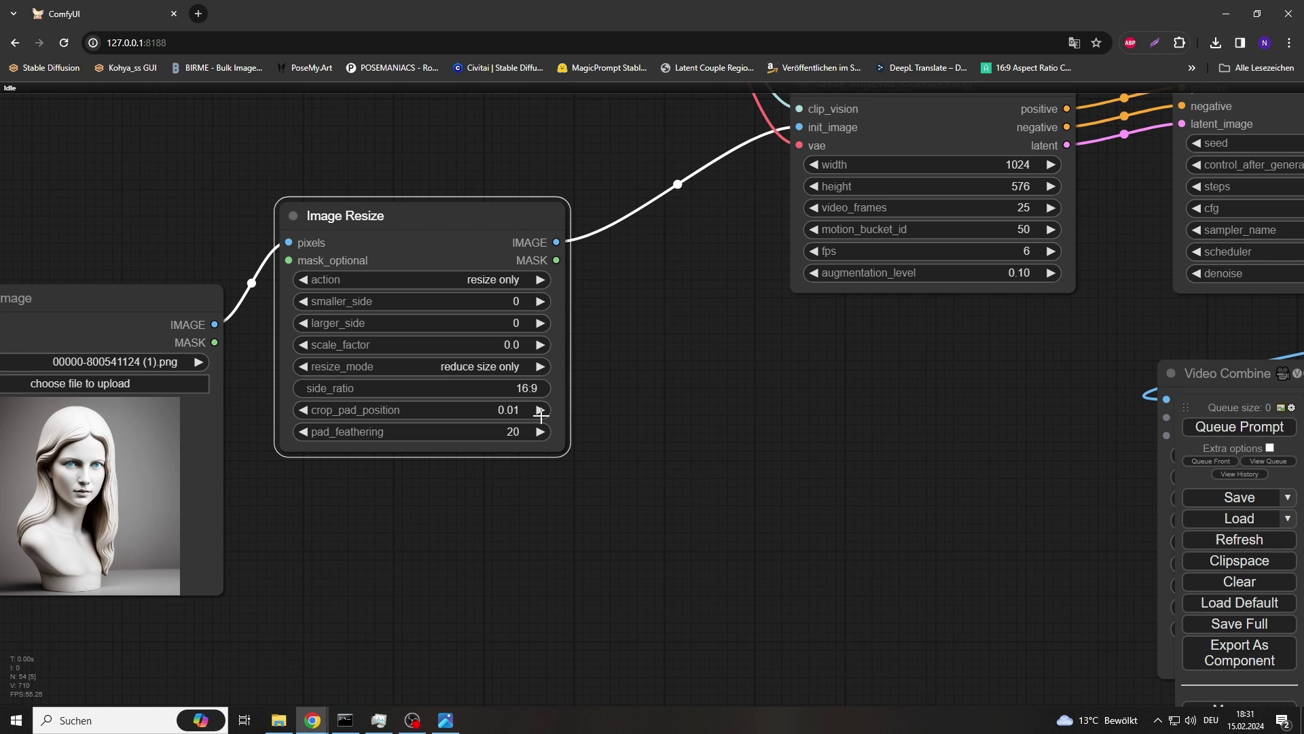
pyautogui.click(505, 319)
pyautogui.write('1024')
pyautogui.press('Return')
# Connect the image workflow's VAE Decode output directly to Image Resize's pixels input and move Load Image out of the way
pyautogui.scroll(-7, 567, 502)
pyautogui.moveTo(180, 398); pyautogui.dragTo(562, 418)
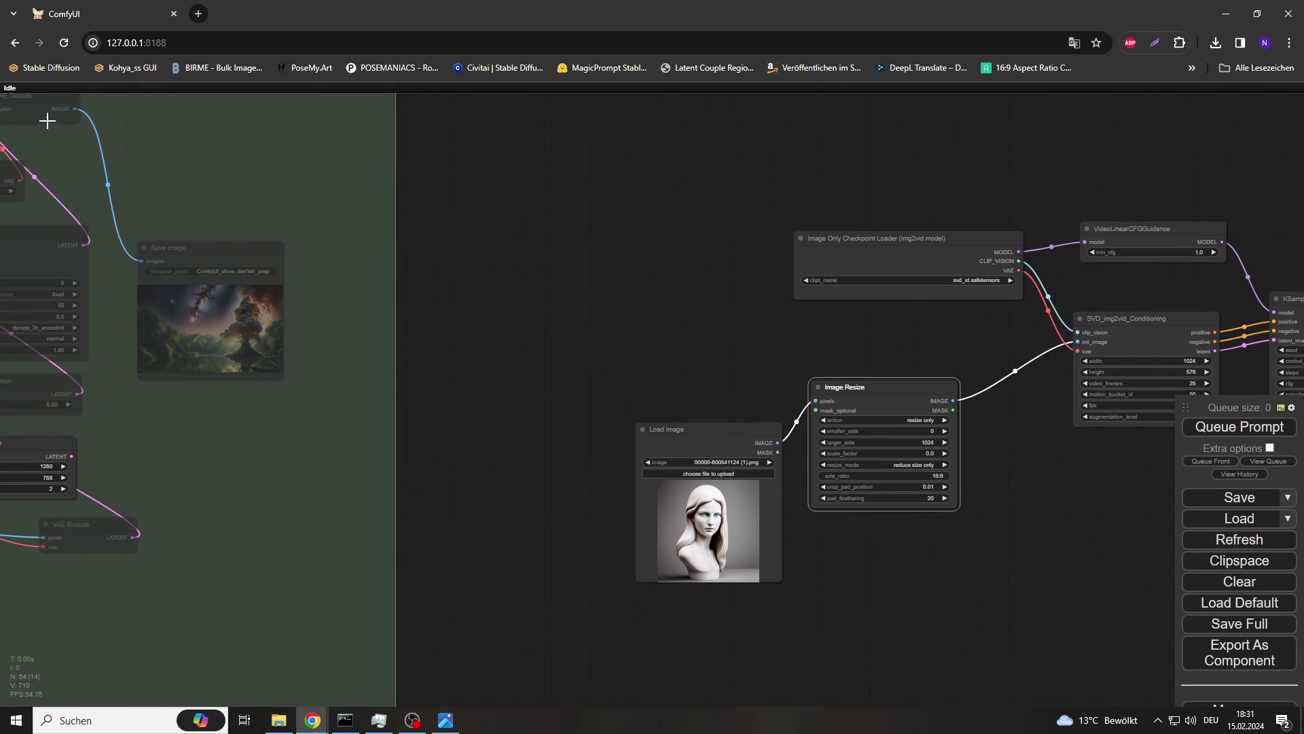
pyautogui.moveTo(47, 121); pyautogui.dragTo(817, 401)
pyautogui.moveTo(721, 430); pyautogui.dragTo(962, 543)
pyautogui.moveTo(797, 429); pyautogui.dragTo(584, 360)
pyautogui.scroll(4, 585, 360)
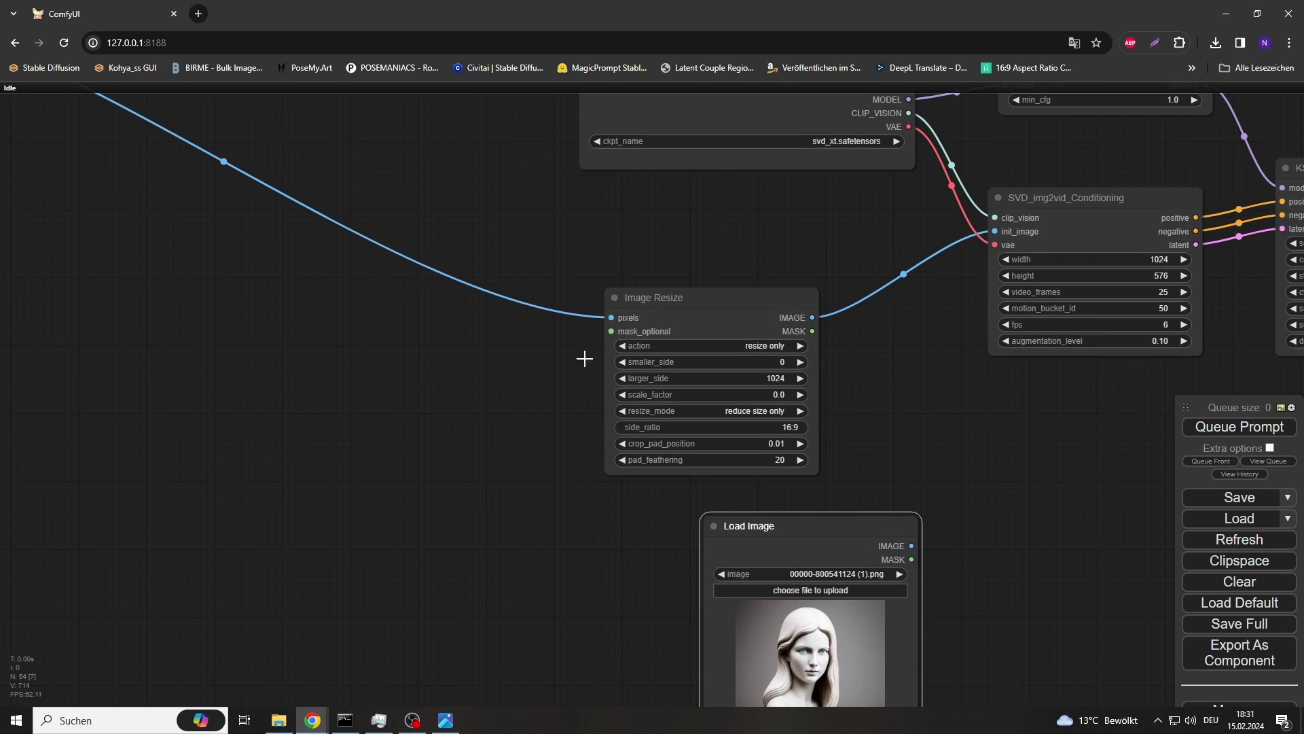
# Move Load Image back beside Image Resize and connect its image output to the pixels input
pyautogui.scroll(-2, 564, 381)
pyautogui.scroll(-1, 478, 411)
pyautogui.moveTo(478, 411); pyautogui.dragTo(604, 441)
pyautogui.moveTo(847, 528); pyautogui.dragTo(561, 430)
pyautogui.moveTo(653, 449); pyautogui.dragTo(719, 376)
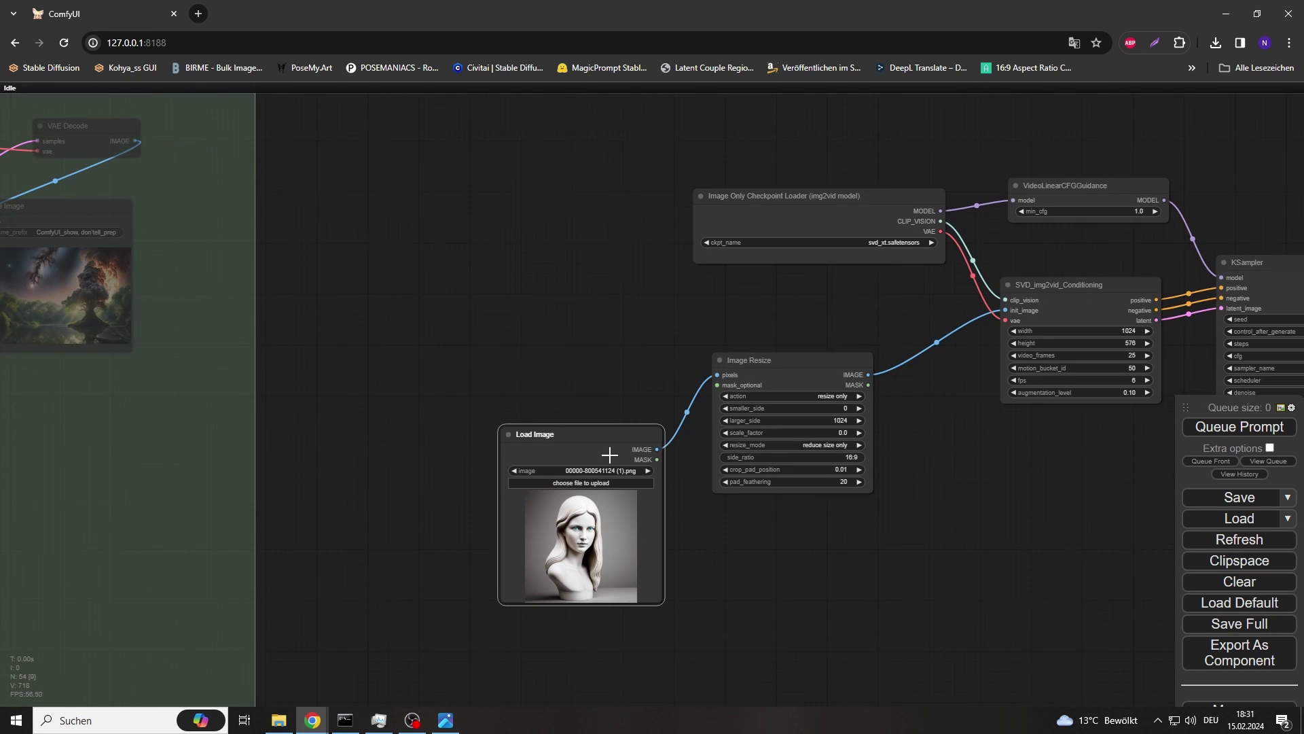
pyautogui.moveTo(609, 452); pyautogui.dragTo(633, 493)
pyautogui.moveTo(804, 371); pyautogui.dragTo(786, 366)
# Add a Preview Image node and connect Image Resize's IMAGE output to it
pyautogui.moveTo(916, 516); pyautogui.dragTo(669, 417)
pyautogui.doubleClick(679, 374)
pyautogui.write('prev')
pyautogui.click(680, 387)
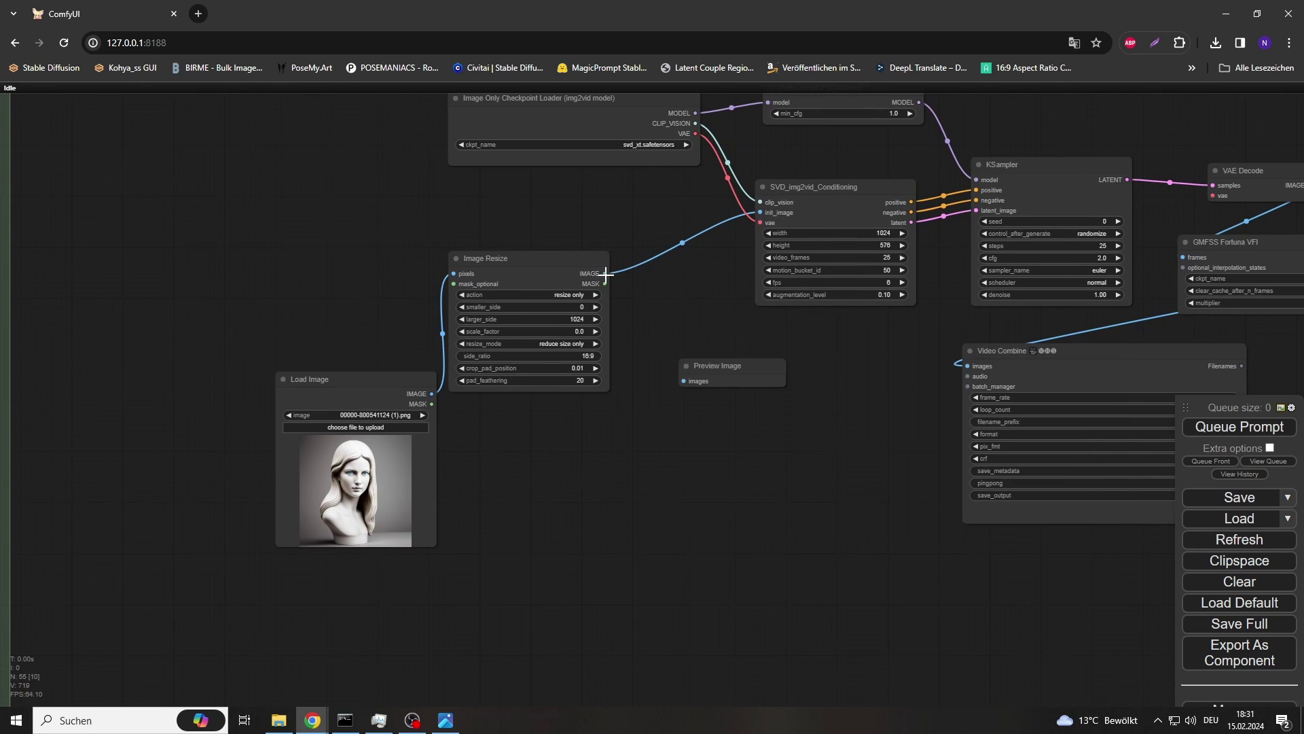
pyautogui.moveTo(605, 273); pyautogui.dragTo(685, 381)
# Load ComfyUI_show, don'tell_prep_00001_.png in Load Image and reposition the Image Resize and Preview Image nodes
pyautogui.moveTo(712, 389); pyautogui.dragTo(568, 398)
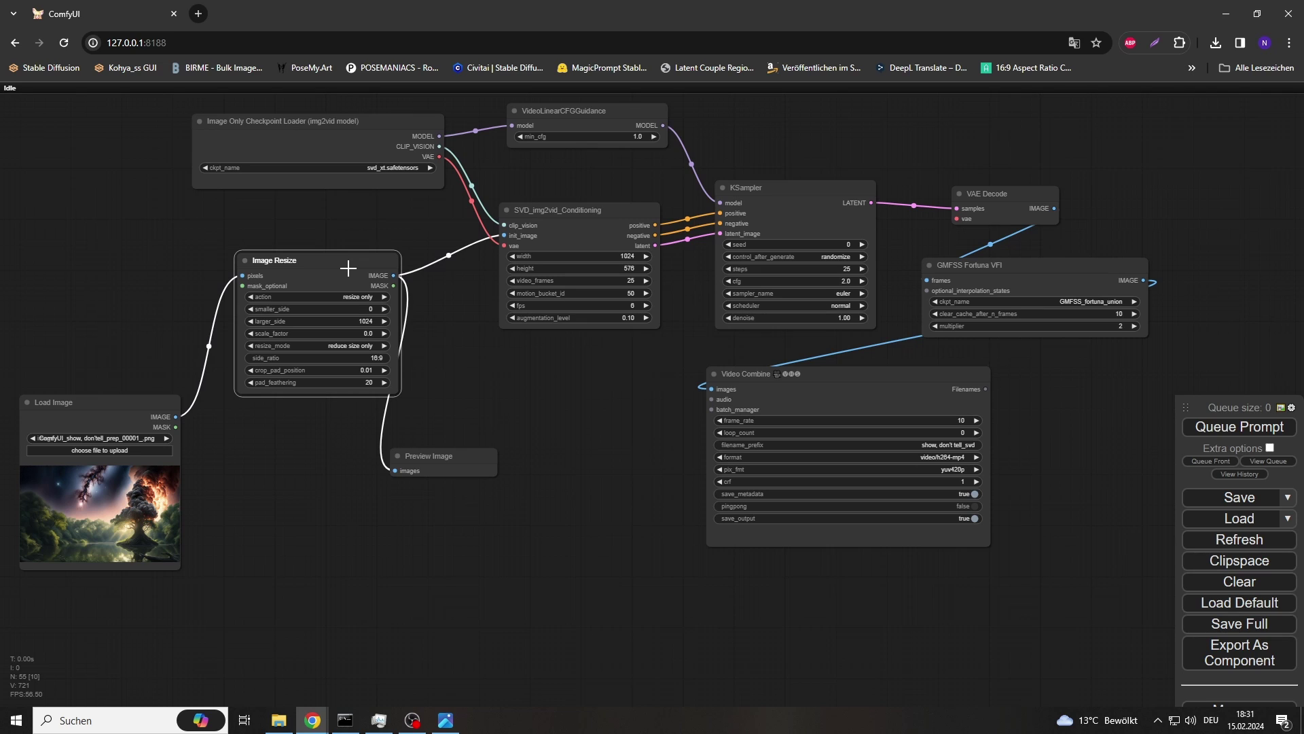
pyautogui.moveTo(348, 269); pyautogui.dragTo(340, 266)
pyautogui.moveTo(439, 456); pyautogui.dragTo(462, 450)
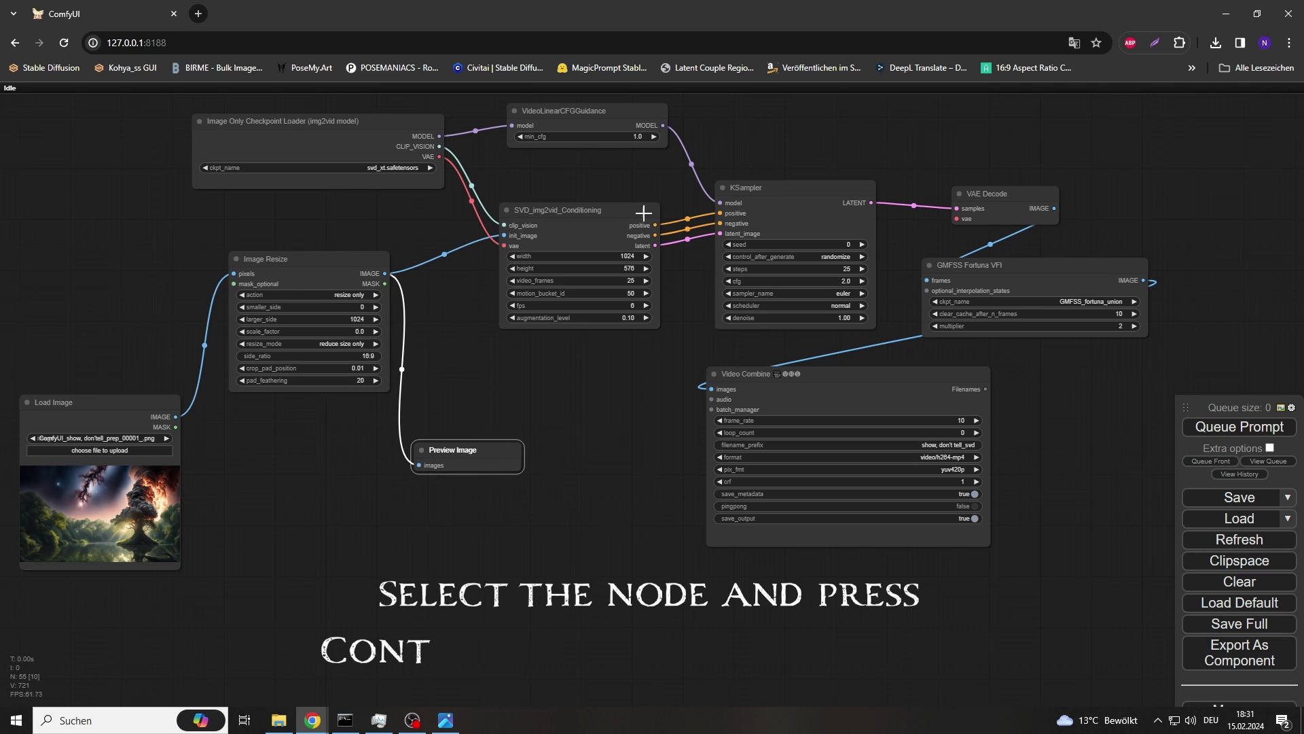
# Connect the checkpoint loader's VAE output to VAE Decode and bypass the GMFSS Fortuna VFI node
pyautogui.moveTo(439, 157); pyautogui.dragTo(957, 218)
pyautogui.click(1064, 280)
pyautogui.hotkey('ctrl', 'b')
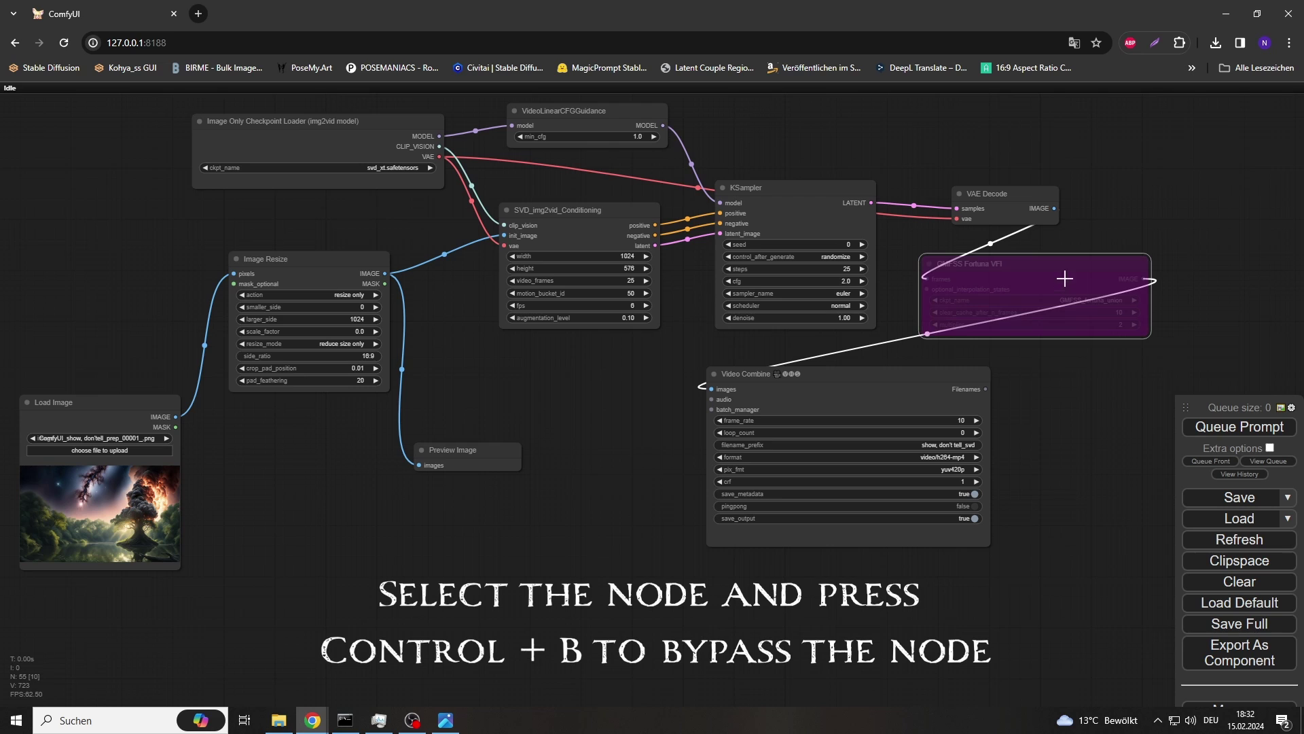
# Tidy the positions of KSampler, Video Combine, Load Image and Preview Image, and queue the prompt
pyautogui.moveTo(803, 201); pyautogui.dragTo(795, 197)
pyautogui.moveTo(843, 370); pyautogui.dragTo(821, 369)
pyautogui.moveTo(117, 410); pyautogui.dragTo(256, 441)
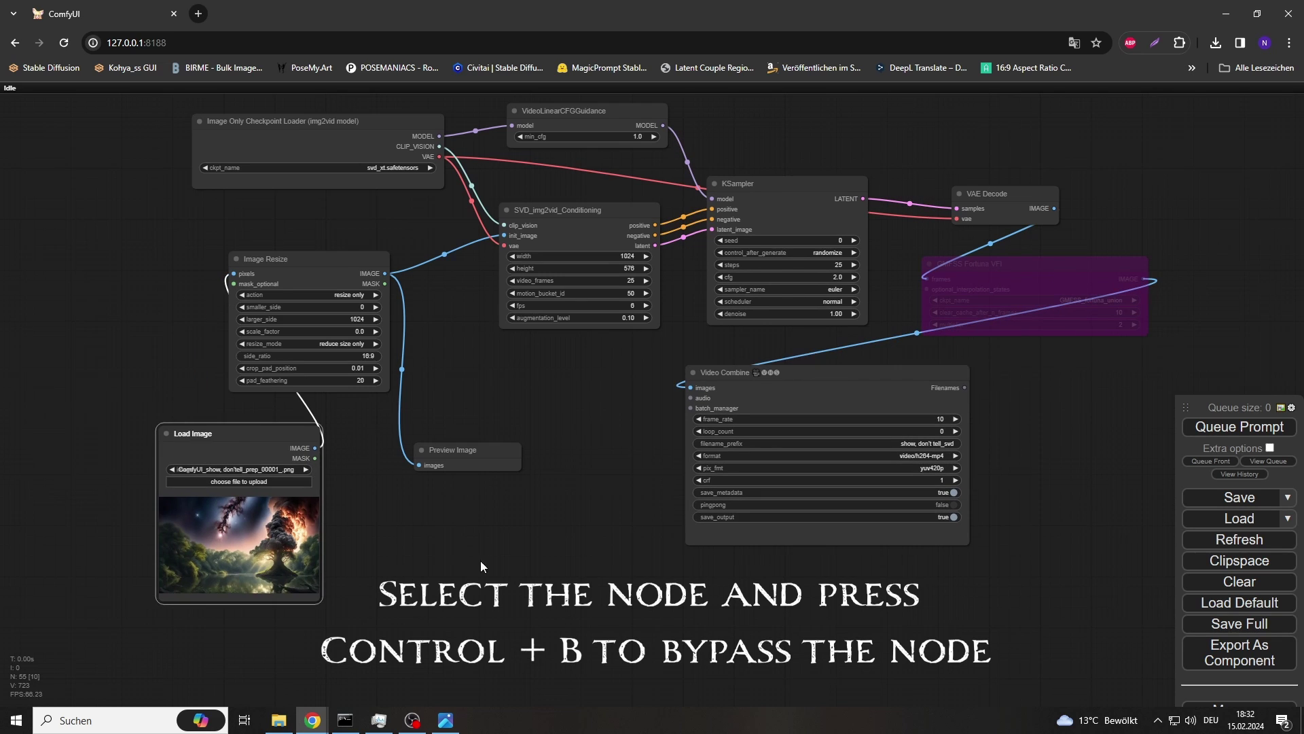
pyautogui.moveTo(560, 568); pyautogui.dragTo(409, 541)
pyautogui.click(1240, 427)
pyautogui.moveTo(331, 440); pyautogui.dragTo(288, 429)
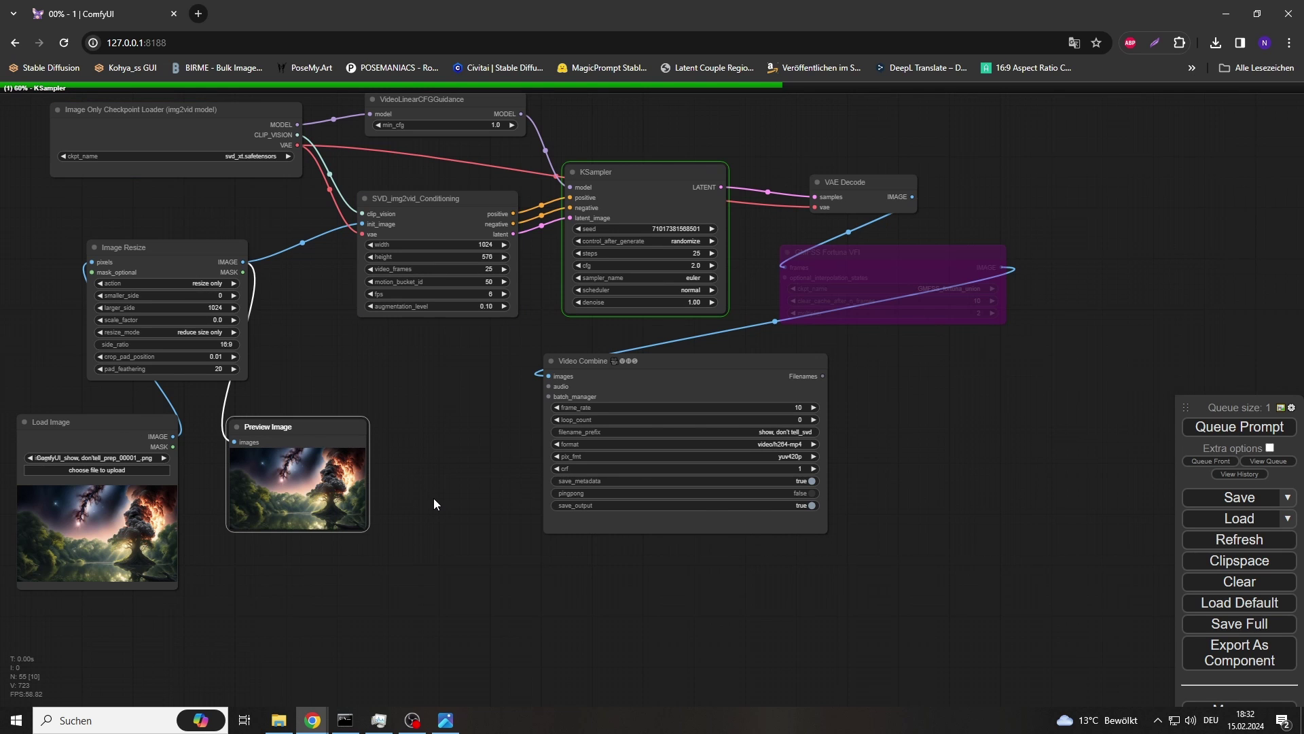
# Set the KSampler's sampler_name to ddim
pyautogui.click(689, 277)
pyautogui.click(706, 422)
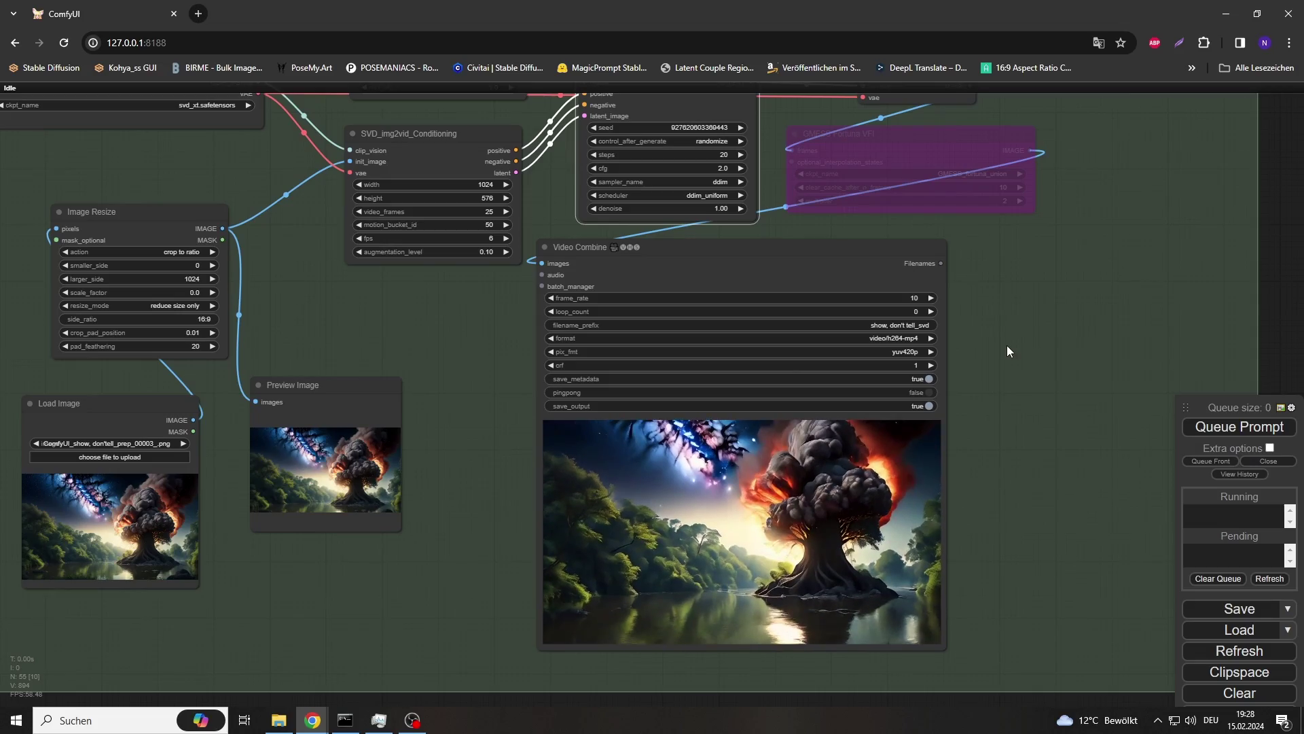
# Remove the bypass from the GMFSS Fortuna VFI node
pyautogui.click(898, 161)
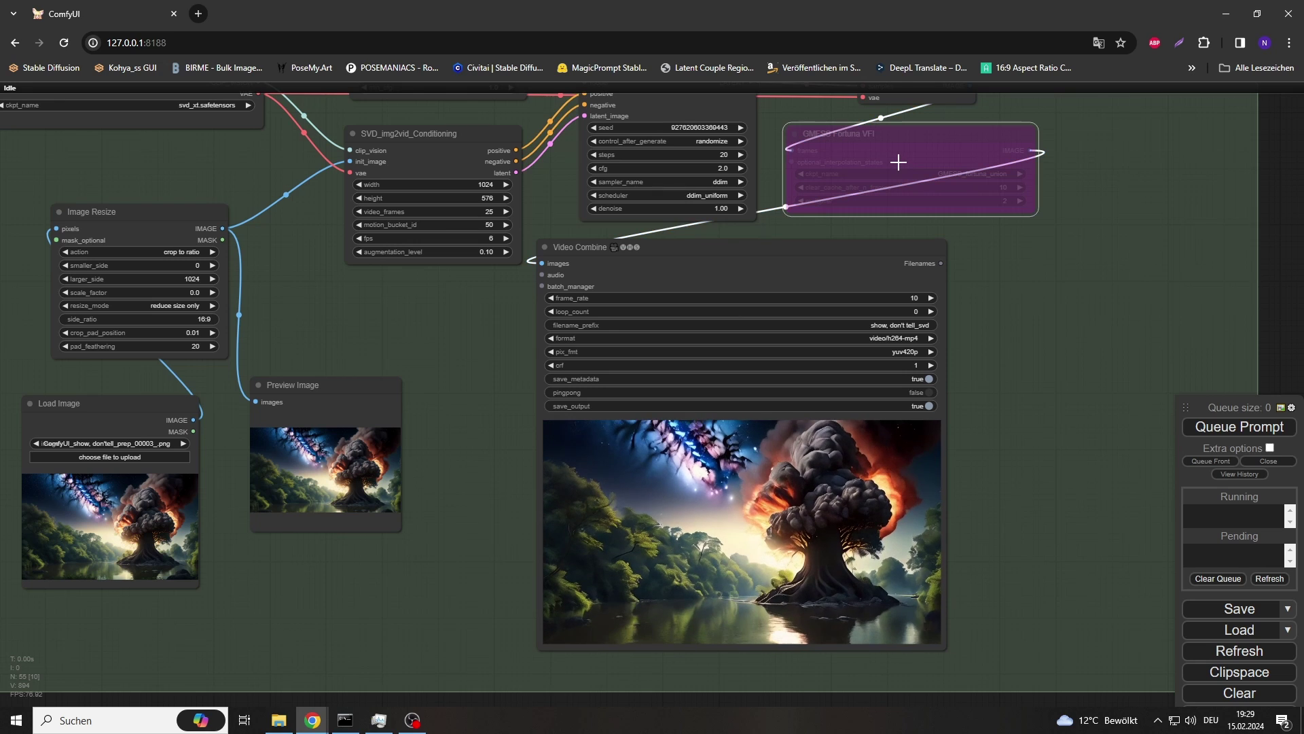
pyautogui.hotkey('ctrl', 'b')
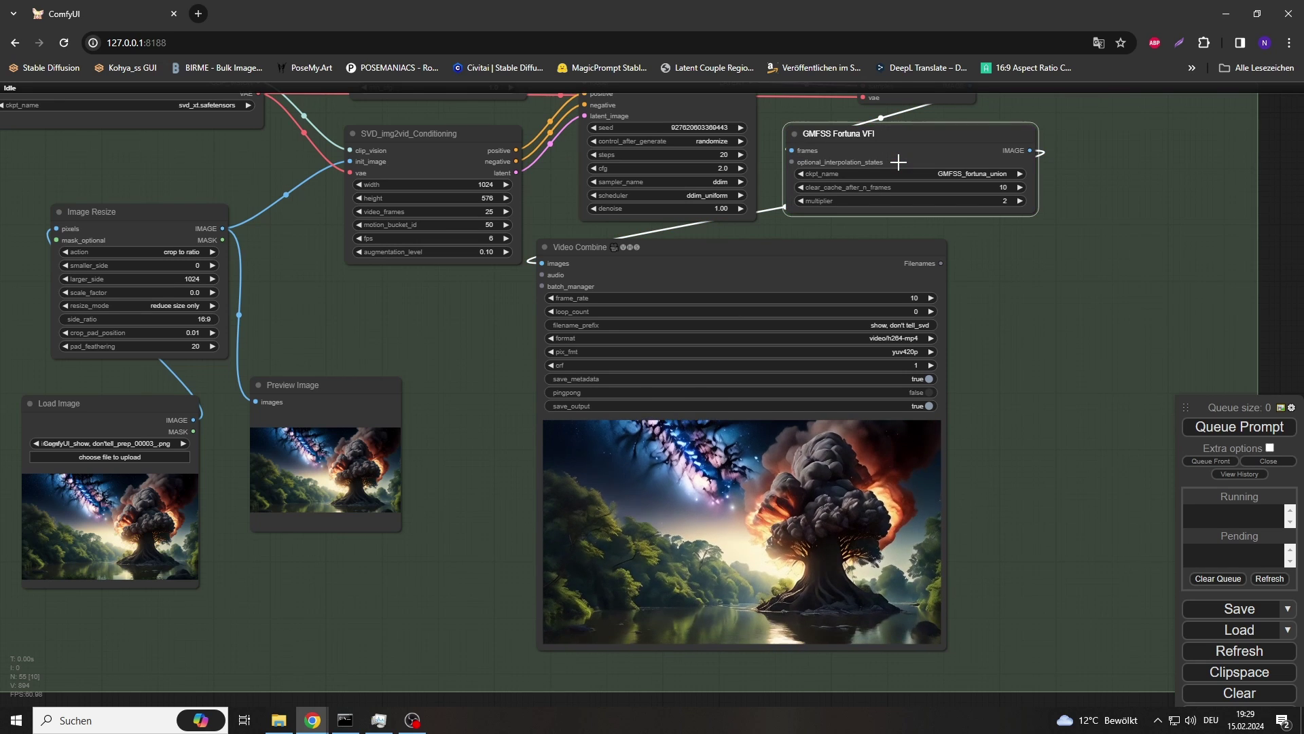
# Set SVD_img2vid_Conditioning's augmentation_level to 0.30 and the GMFSS Fortuna VFI multiplier to 4
pyautogui.moveTo(437, 254); pyautogui.dragTo(451, 254)
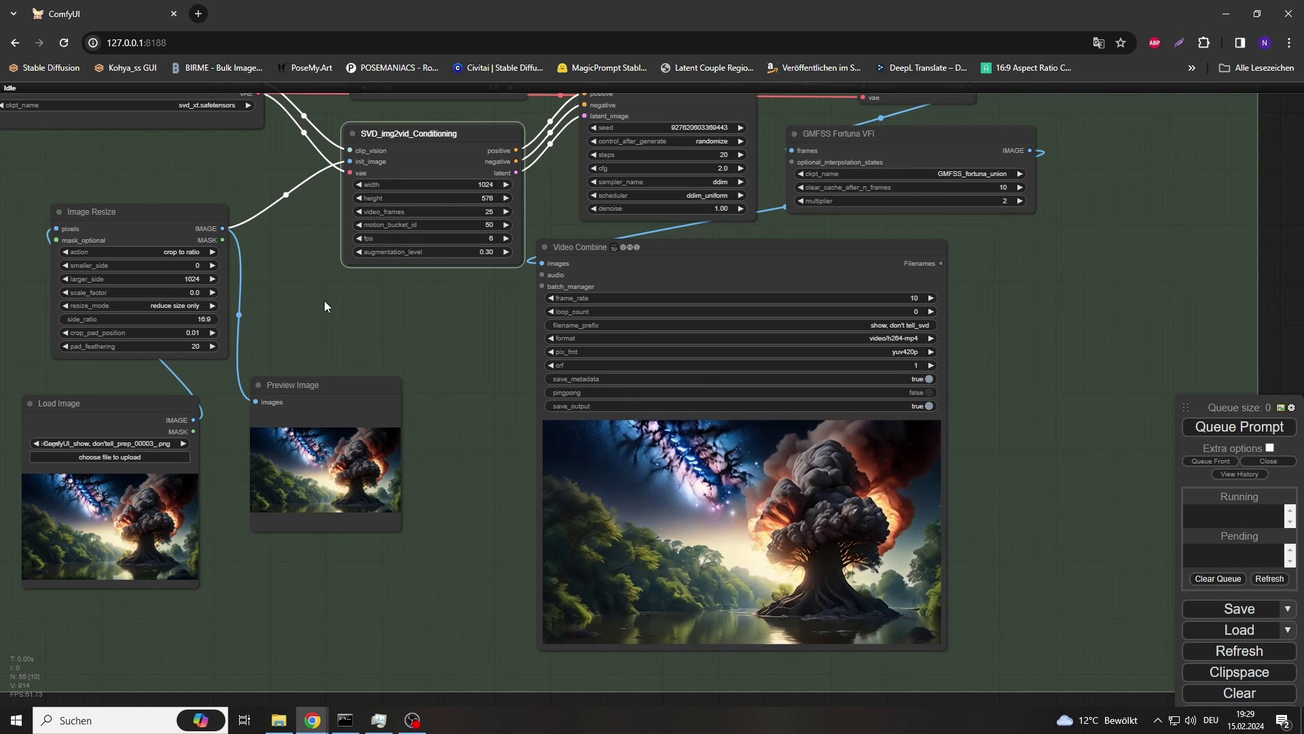
pyautogui.click(1019, 200)
pyautogui.click(1020, 201)
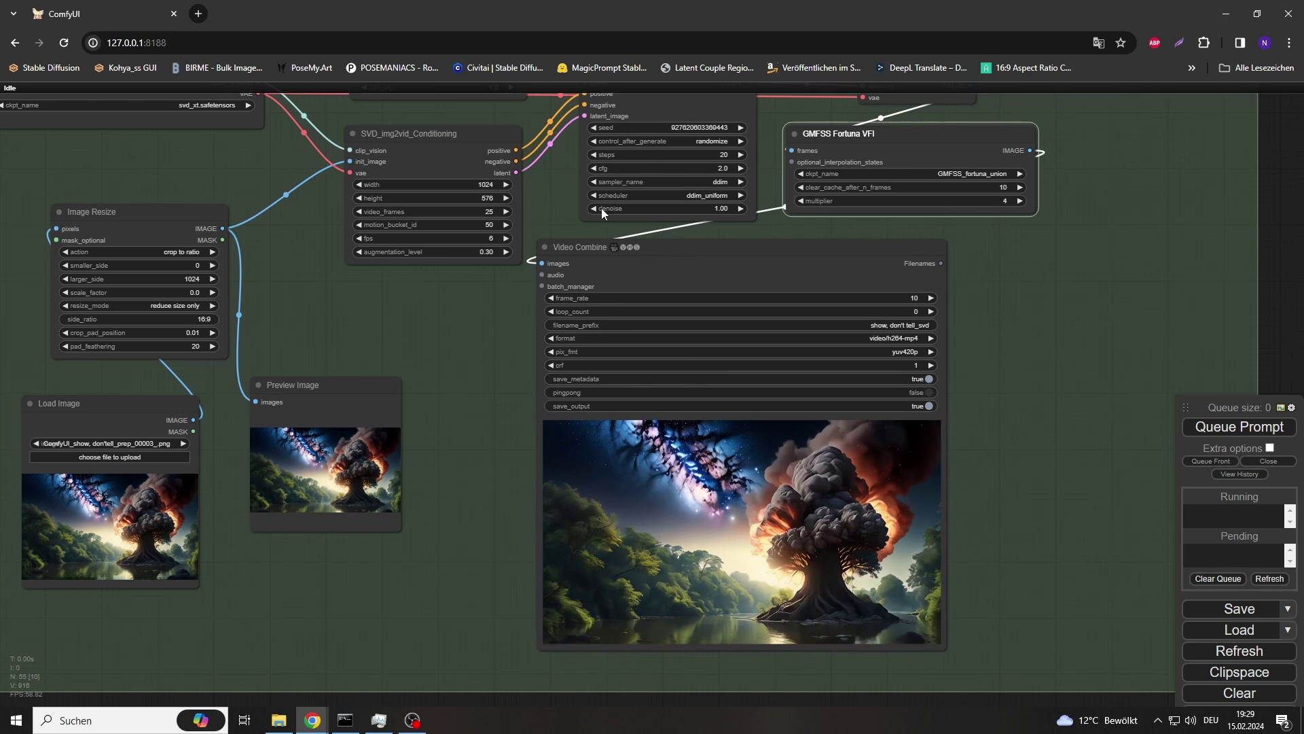
# Set the KSampler's steps to 25
pyautogui.click(741, 155)
pyautogui.click(741, 155)
pyautogui.click(741, 154)
pyautogui.click(740, 155)
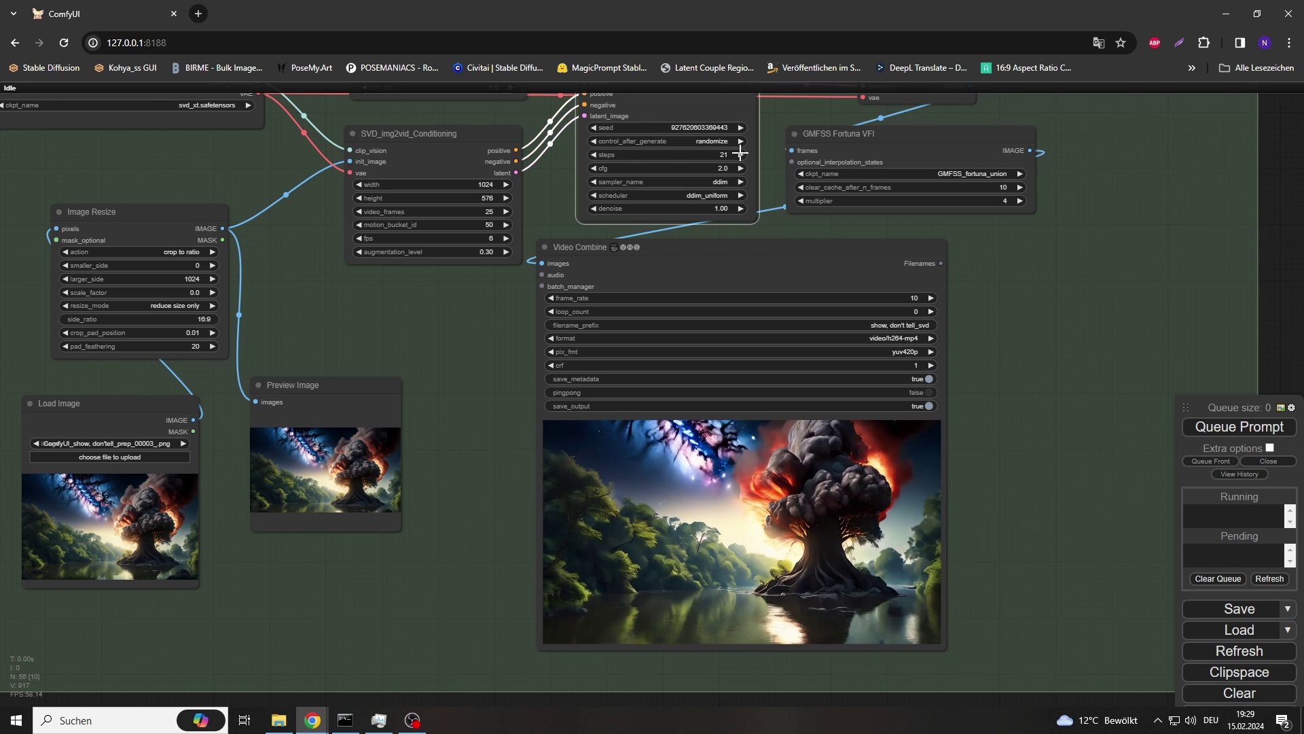
pyautogui.click(741, 155)
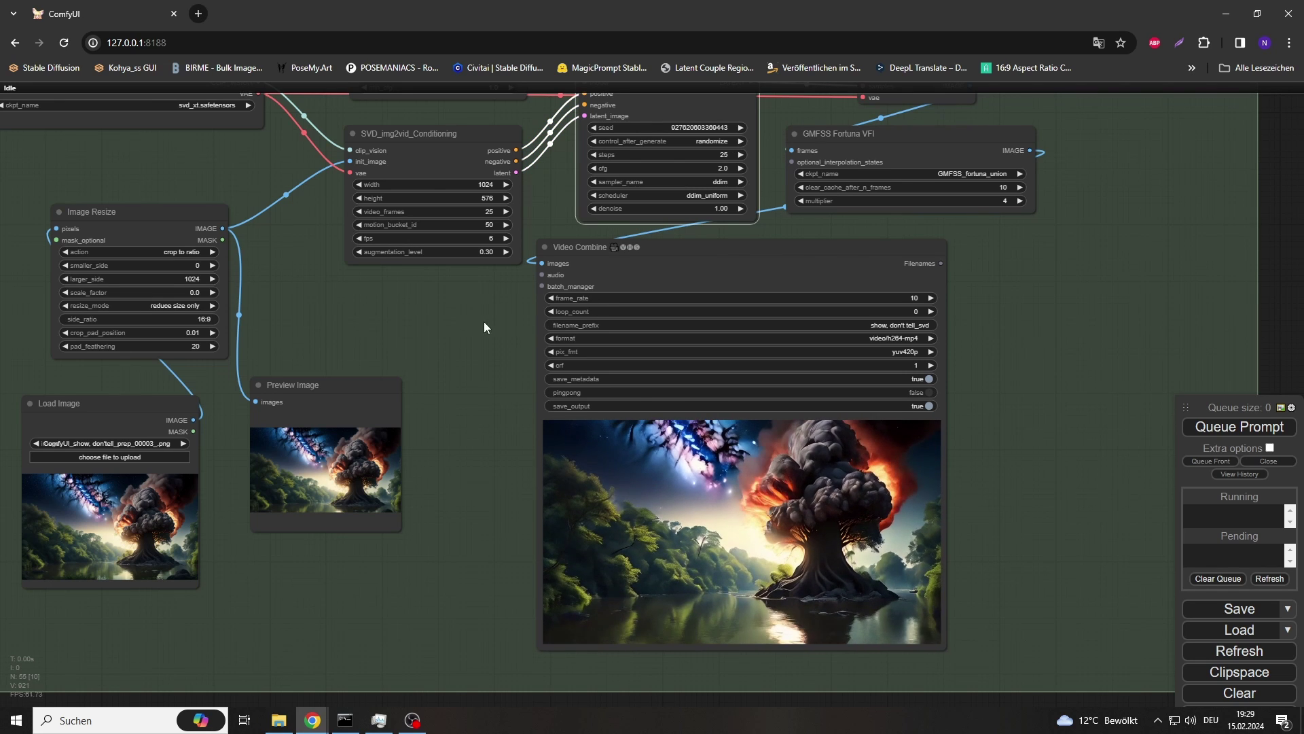
pyautogui.scroll(-2, 473, 333)
pyautogui.scroll(3, 471, 332)
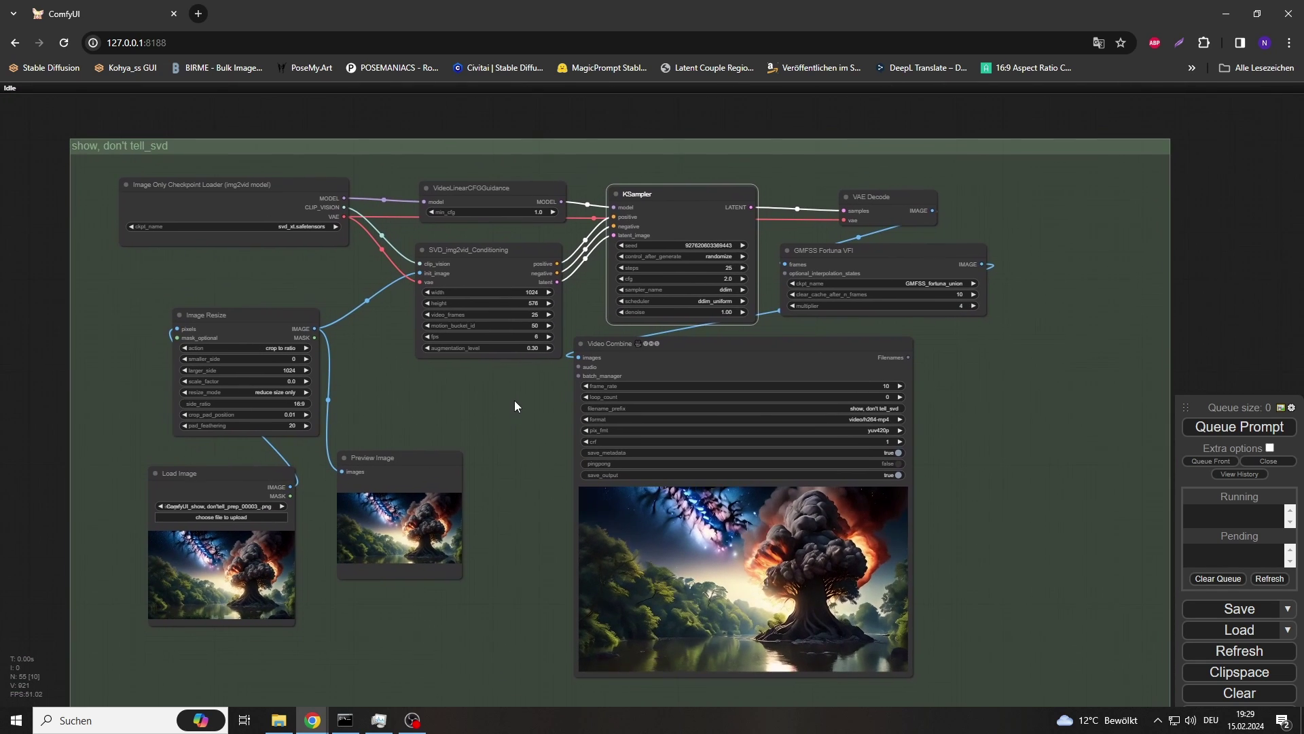
pyautogui.scroll(-1, 503, 387)
pyautogui.scroll(1, 494, 377)
pyautogui.moveTo(495, 378); pyautogui.dragTo(506, 384)
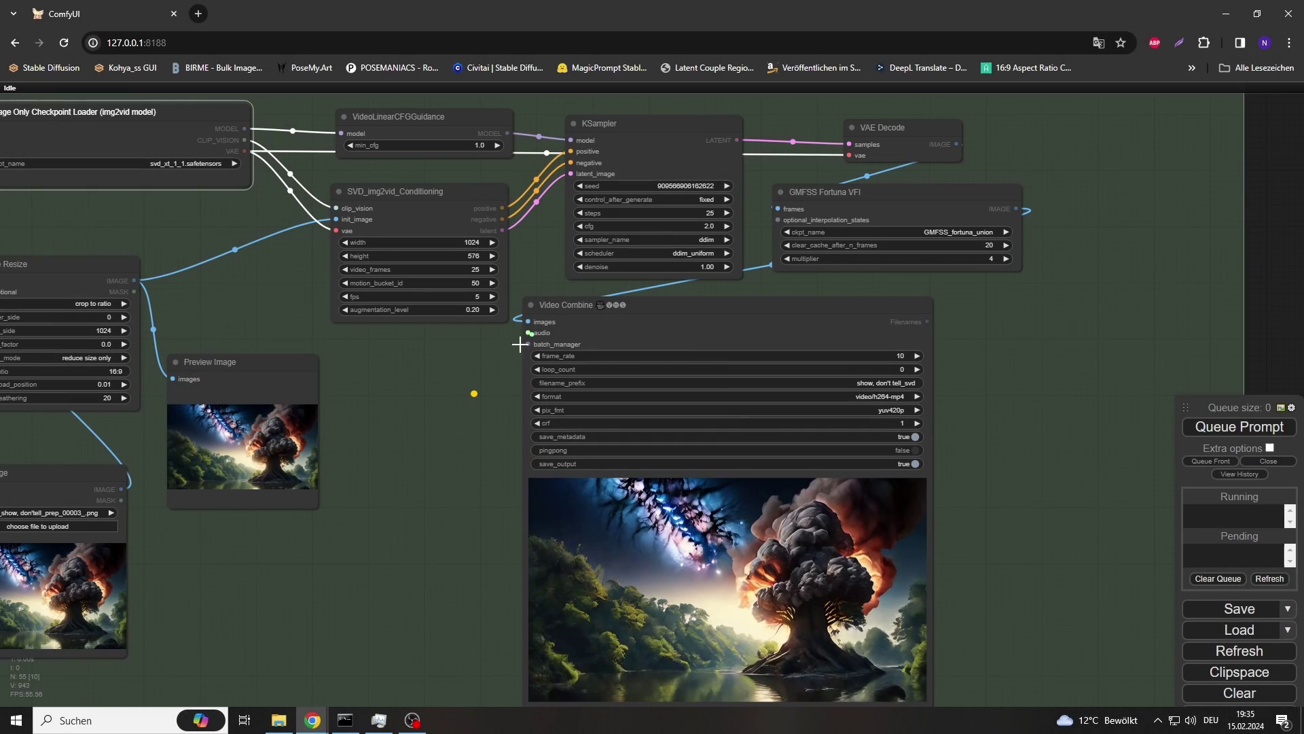
# Add a VHS_LoadAudio node linked to Video Combine's audio input and place it below and beside the Preview Image node
pyautogui.moveTo(529, 333); pyautogui.dragTo(440, 411)
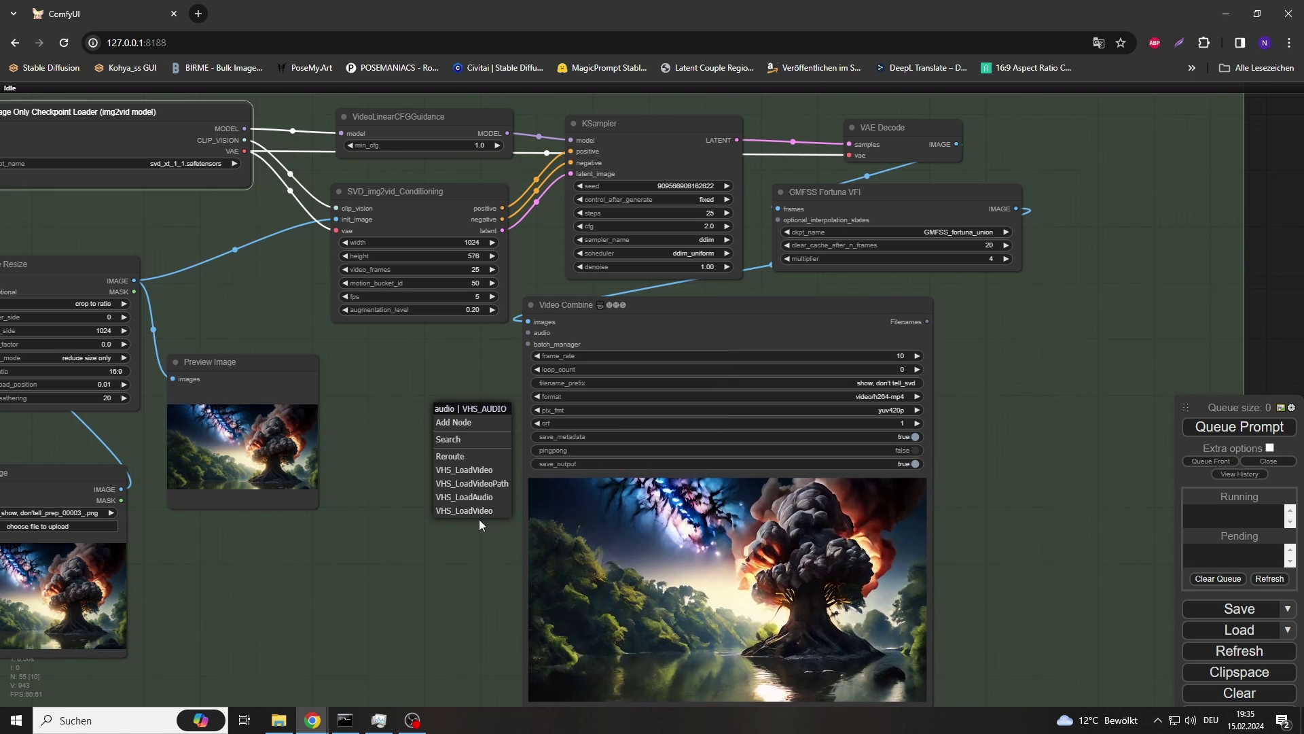
pyautogui.click(471, 497)
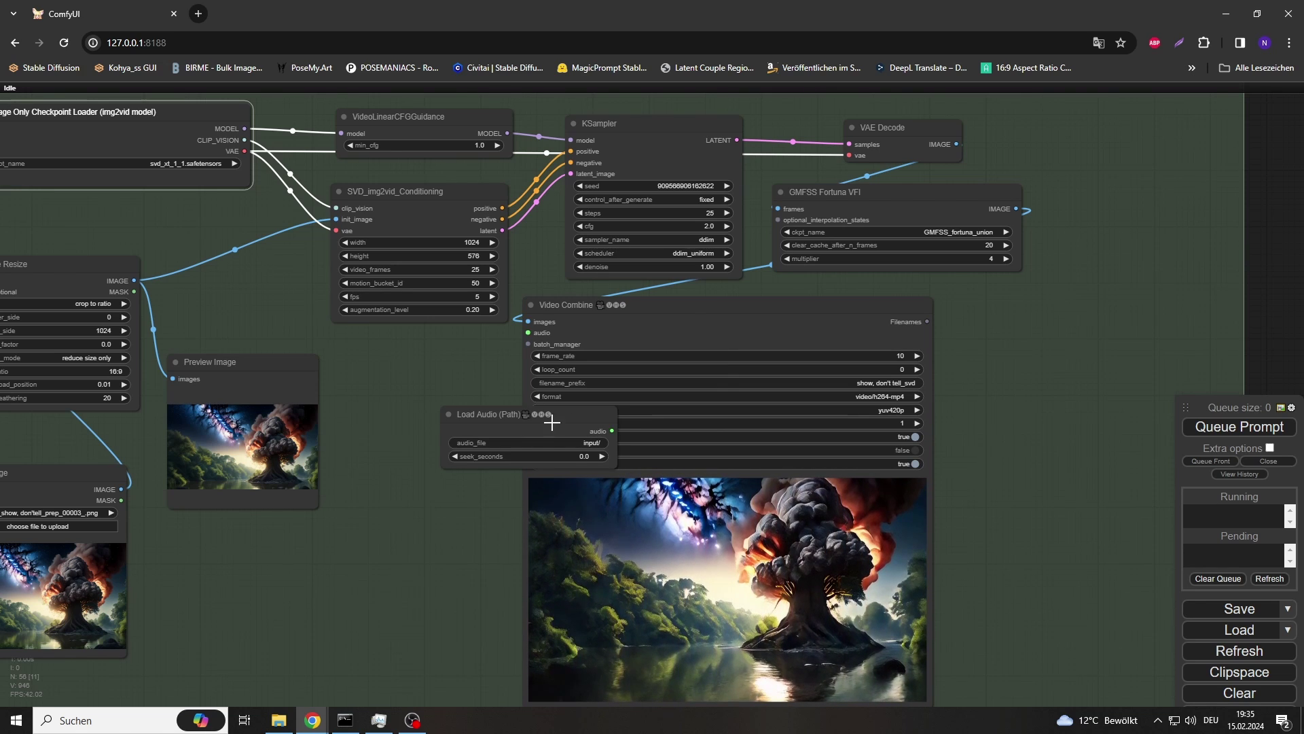
pyautogui.moveTo(552, 422); pyautogui.dragTo(379, 531)
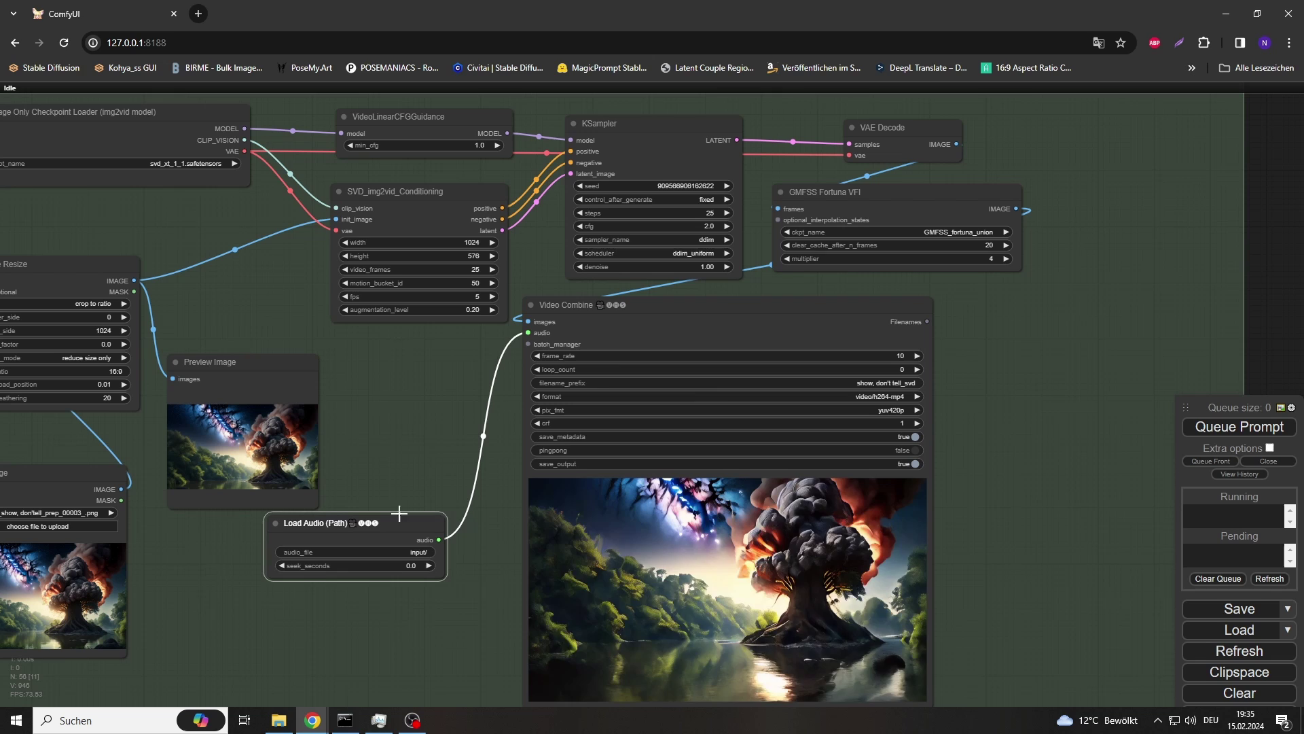
# Replace Load Audio's audio_file value with the pasted path to ComfyUI\input\audio and queue the prompt
pyautogui.doubleClick(406, 554)
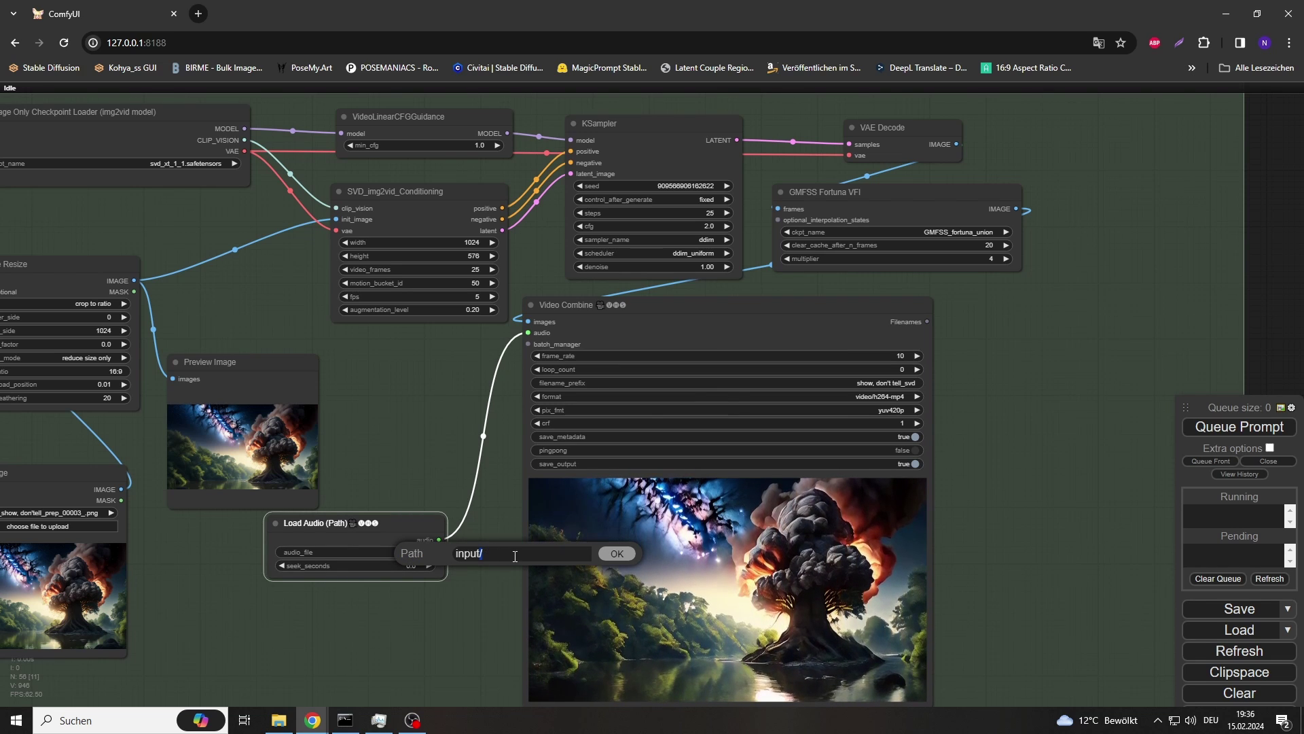
pyautogui.tripleClick(516, 557)
pyautogui.hotkey('ctrl', 'v')
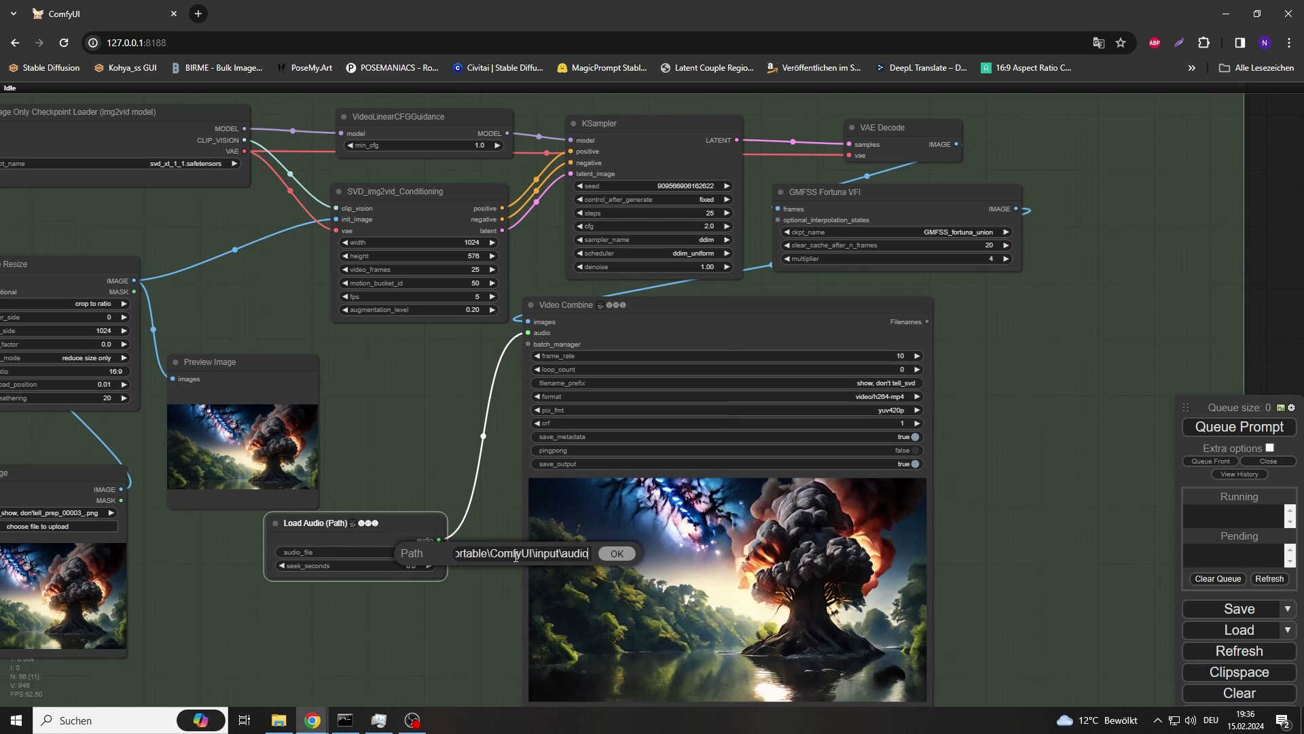
pyautogui.press('Return')
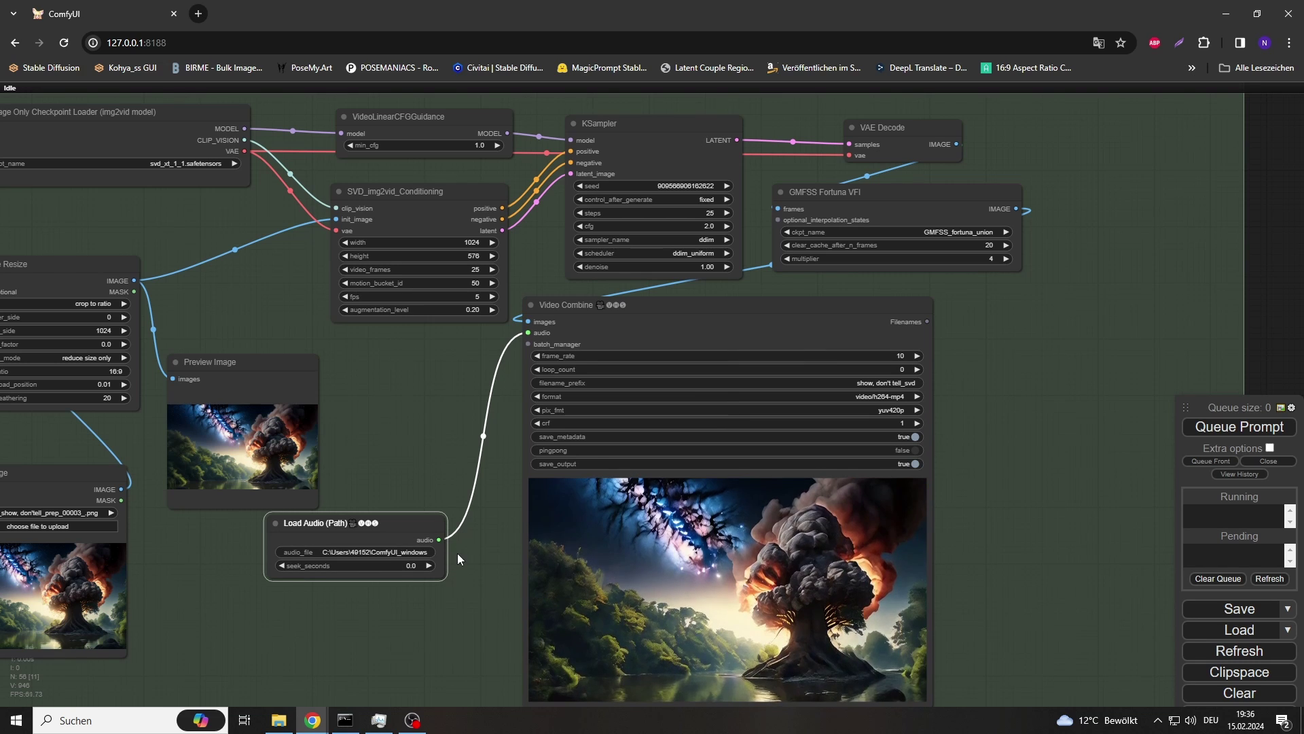
pyautogui.click(1253, 428)
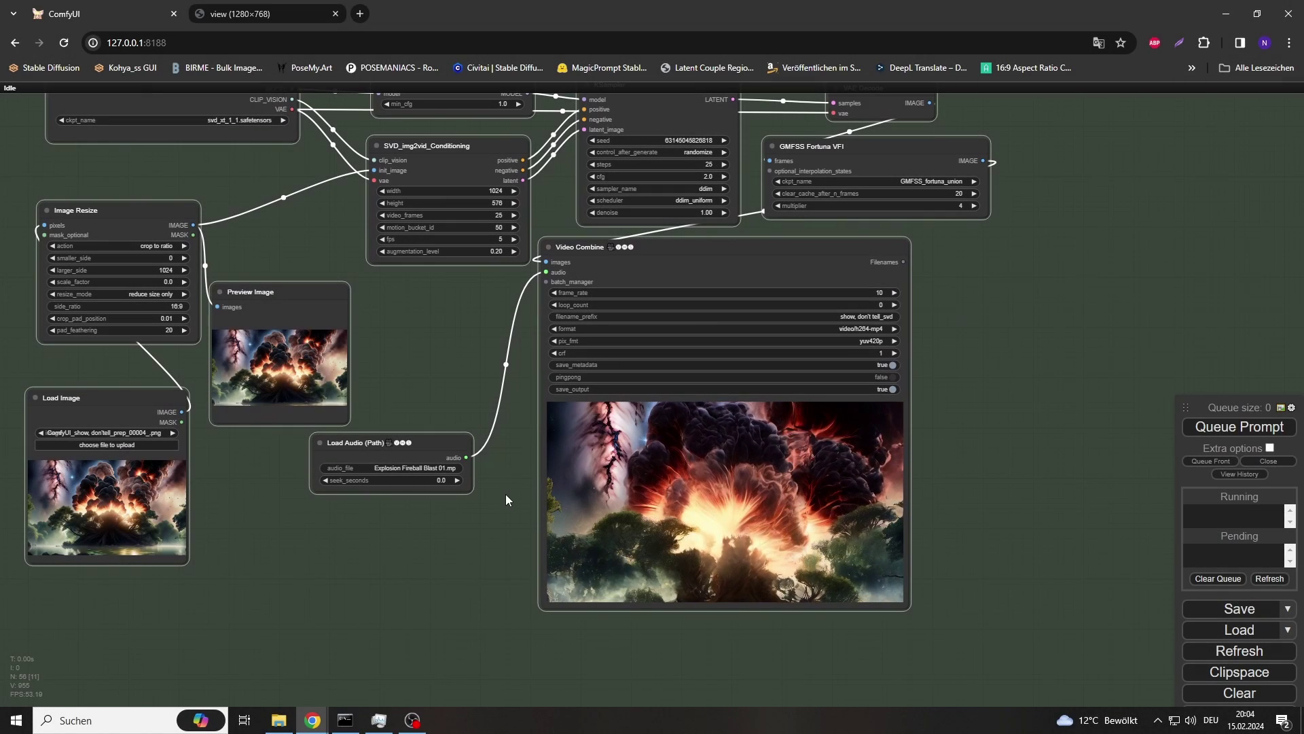
pyautogui.scroll(-10, 505, 499)
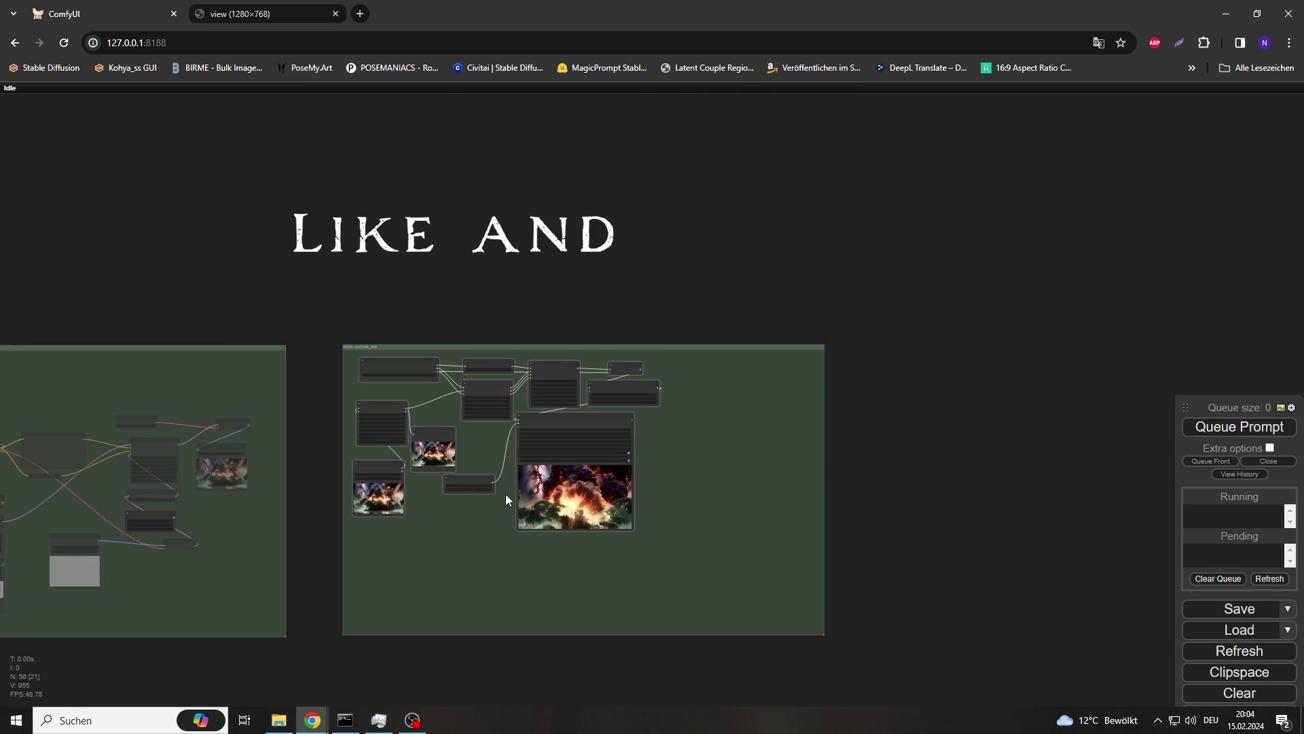